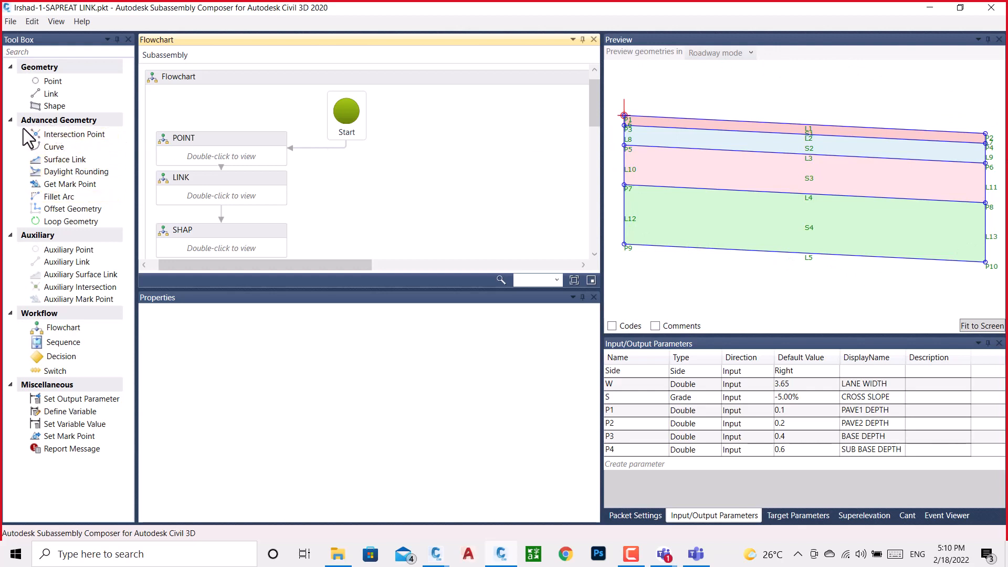
- Create a new blank subassembly file
click(11, 68)
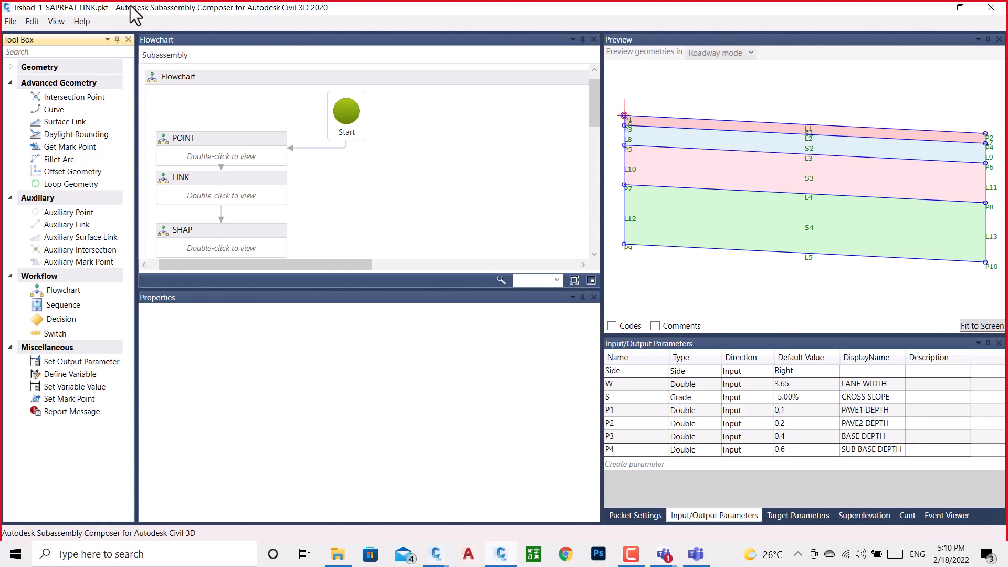
click(11, 21)
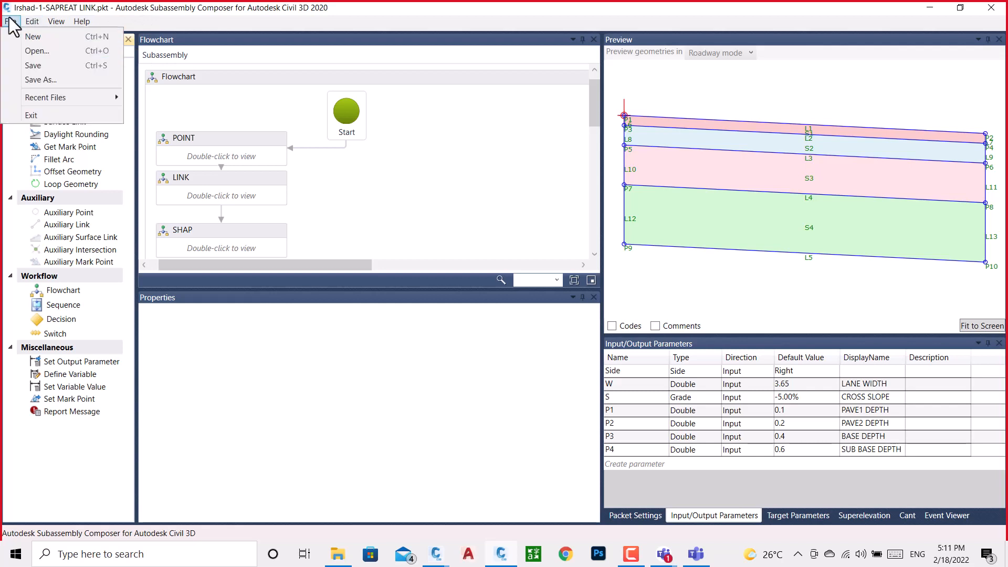
click(32, 36)
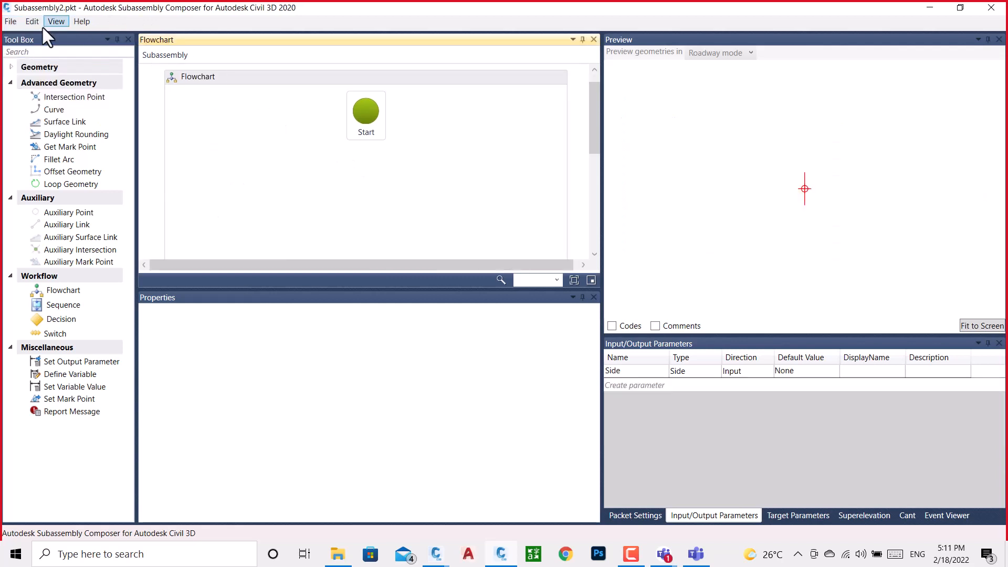
- Save the new subassembly as DAY-4 in the Subassembly Composser Lecture folder
click(11, 21)
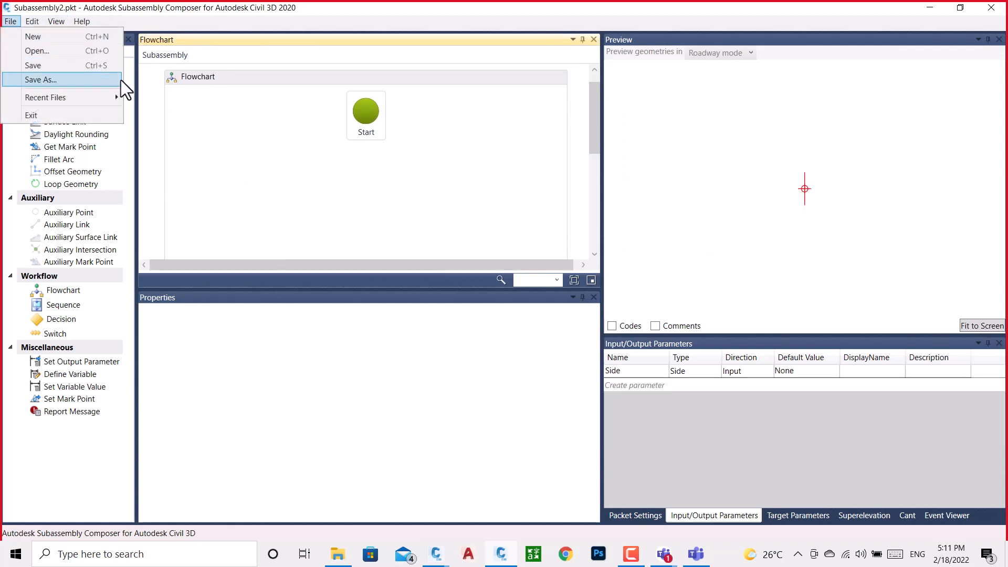
click(46, 79)
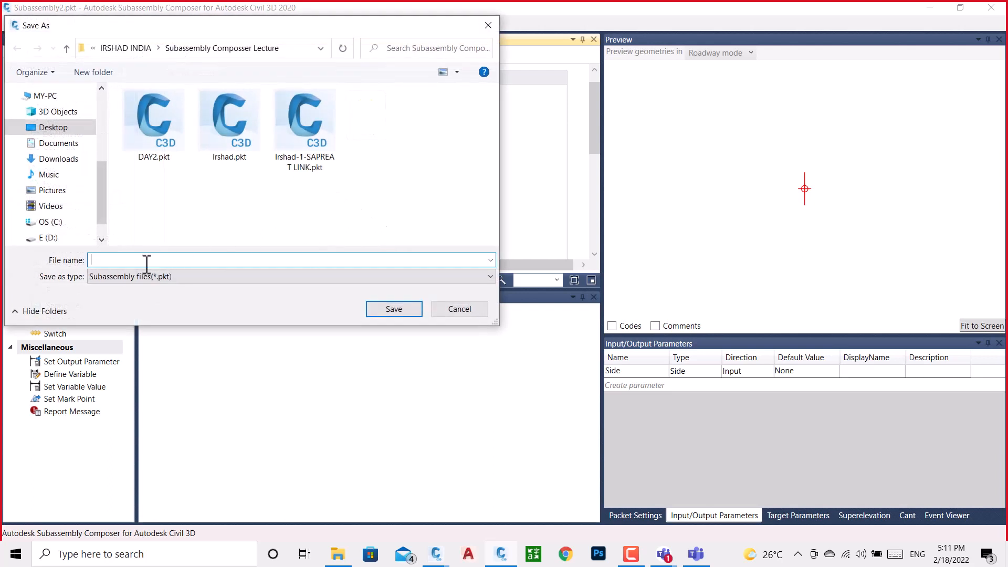
text(GAY)
key(BackSpace)
key(BackSpace)
key(BackSpace)
text(DAY)
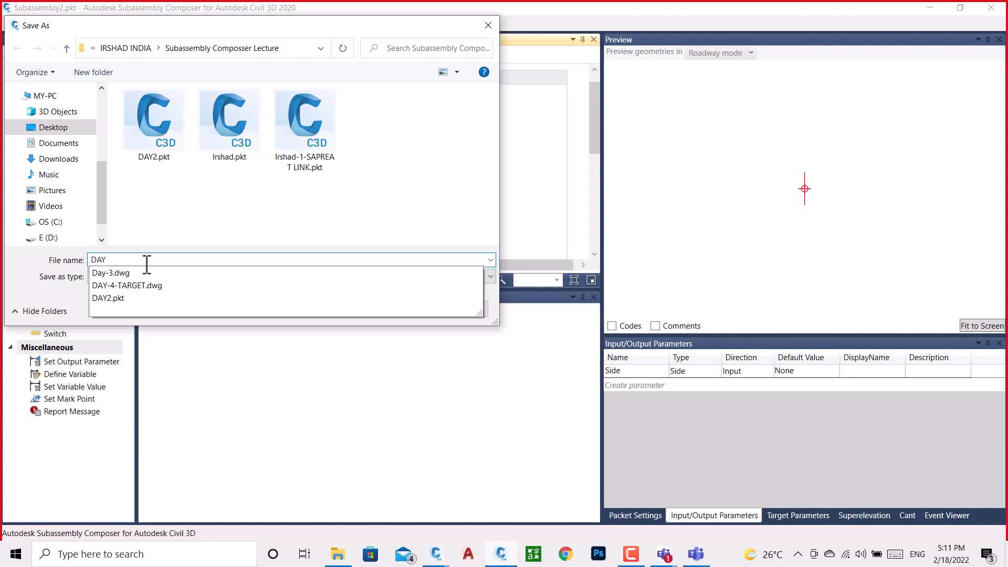
text(-4)
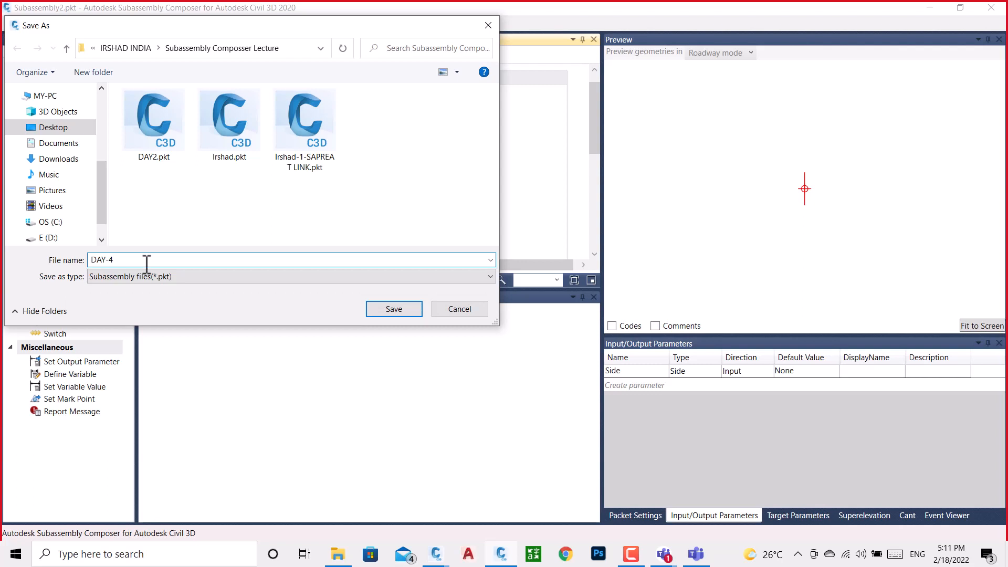
click(386, 313)
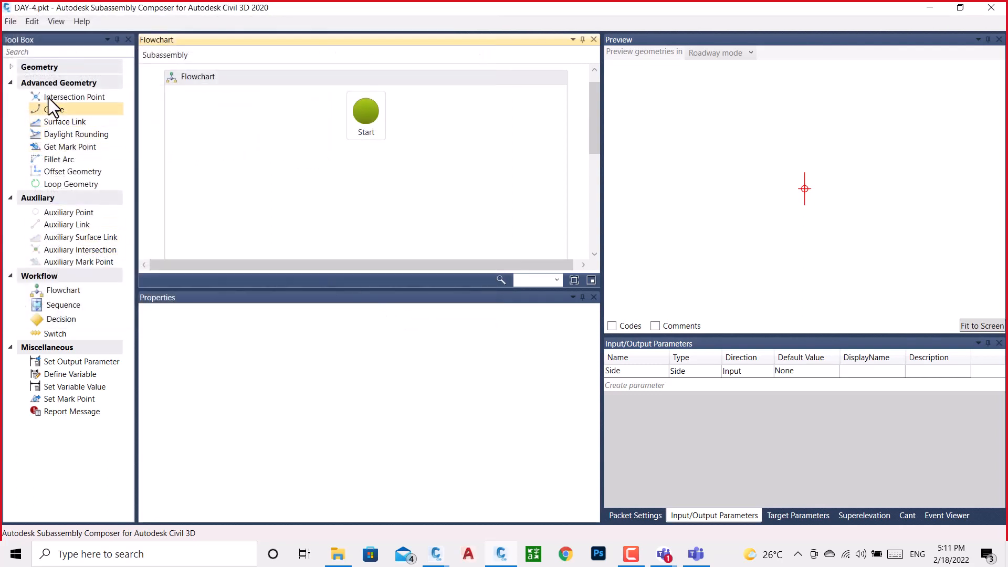
- Add point P1 at the origin below Start in the flowchart, followed by point P2 linked from P1
click(11, 67)
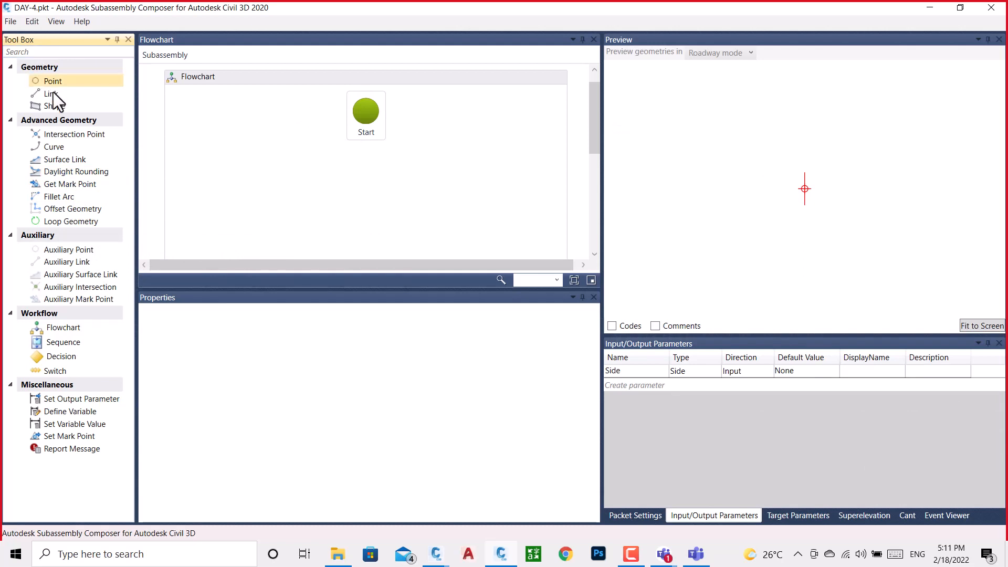
drag(50, 83, 362, 178)
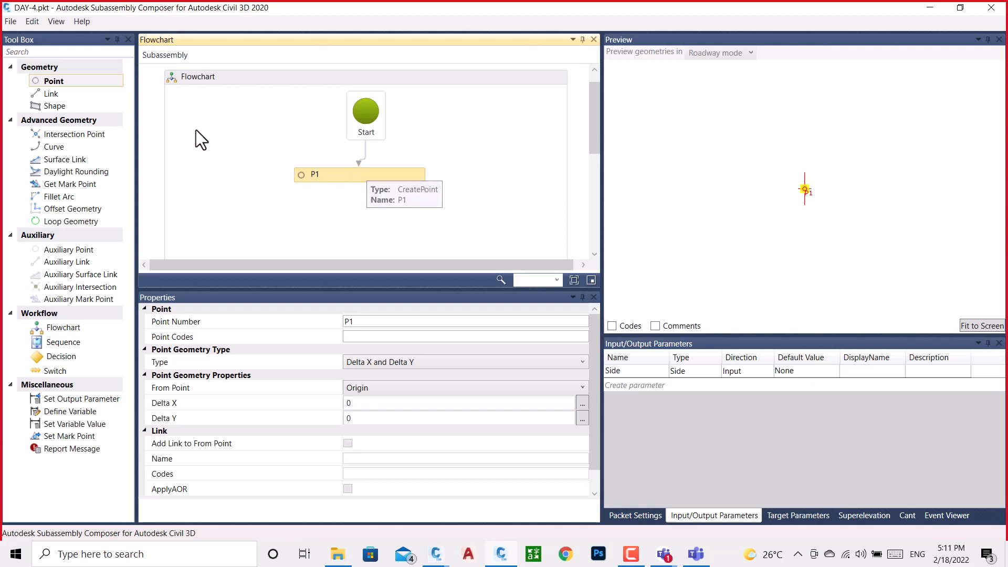
drag(55, 82, 358, 204)
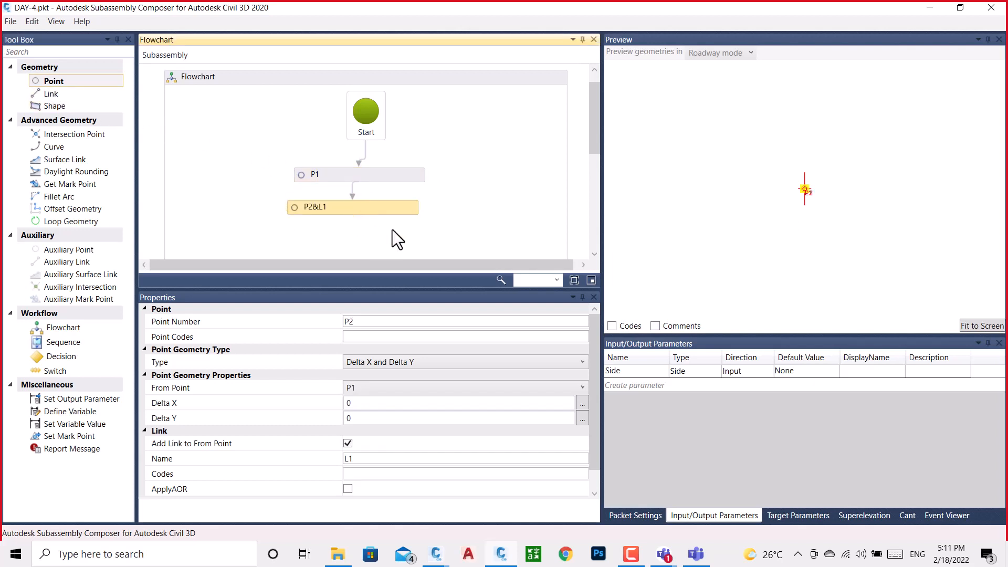
- Set P2's Delta X to 1 from P1 and fit the preview to the geometry
click(439, 367)
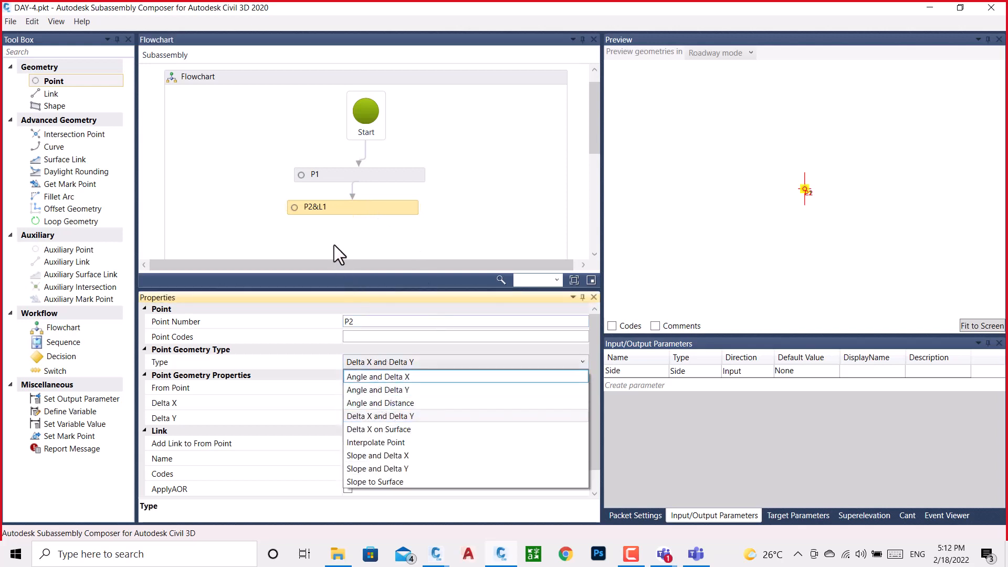
click(364, 339)
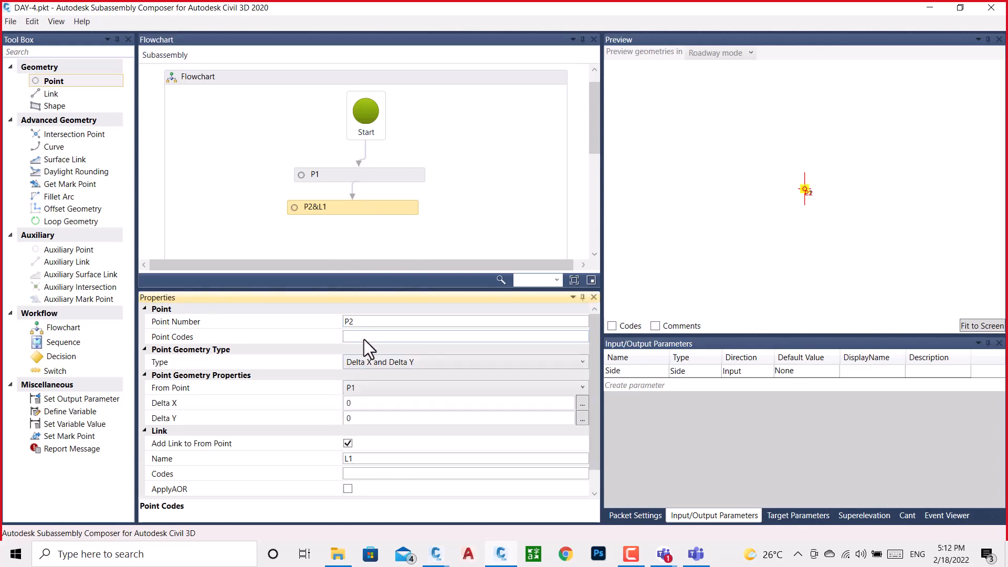
click(359, 403)
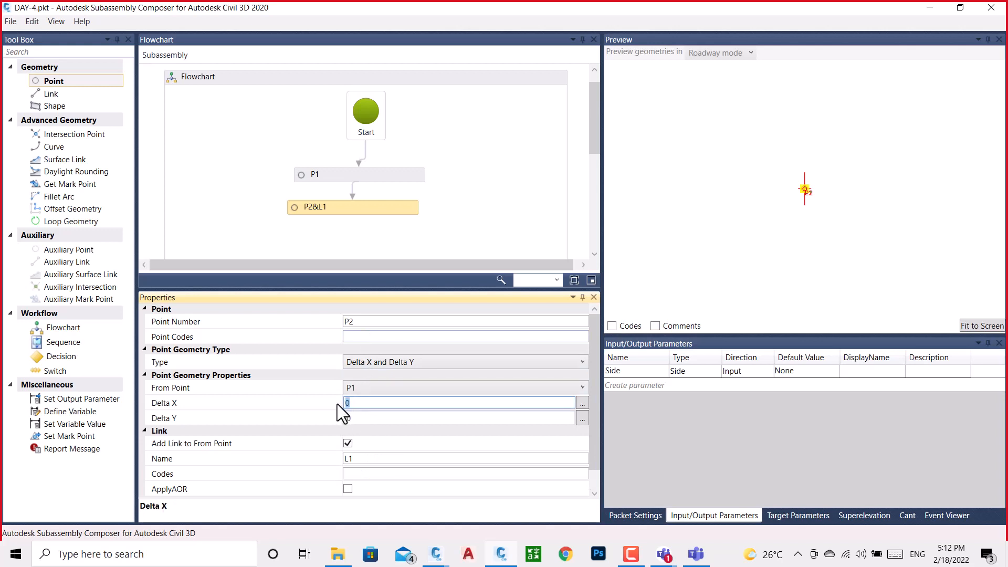
key(Return)
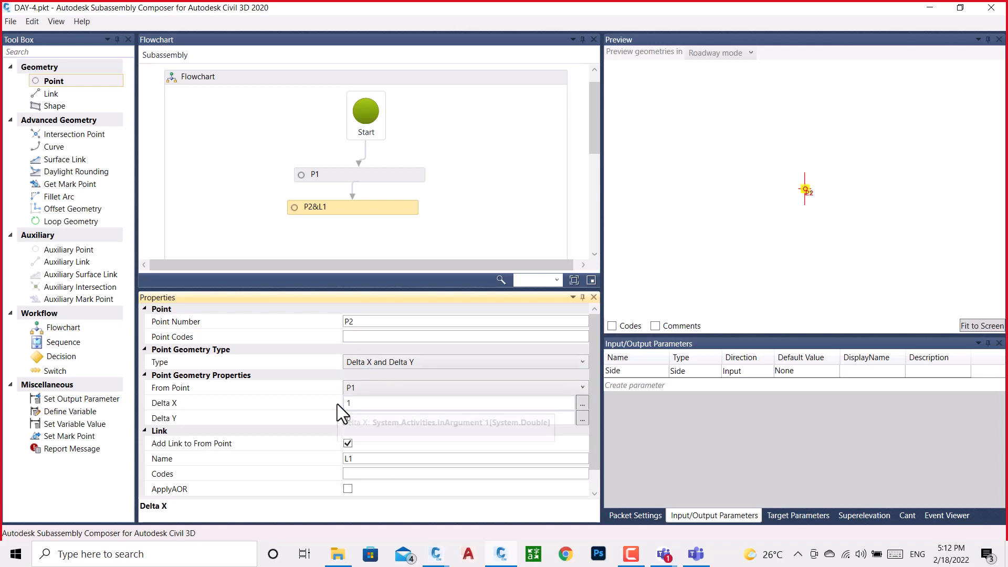
click(978, 323)
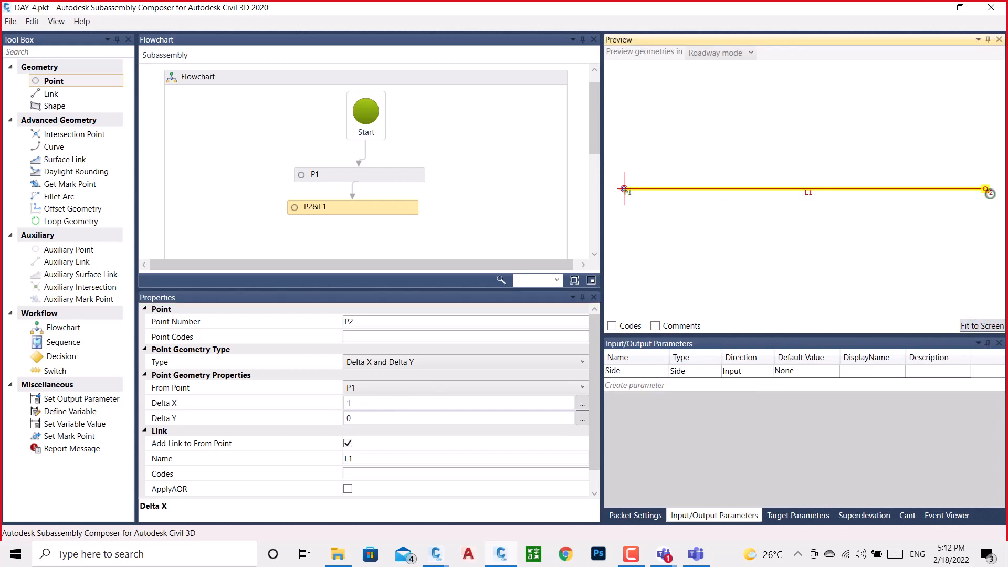
- Add point P3 below P2 in the flowchart and bring up its geometry type choices
scroll(976, 212, down, 3)
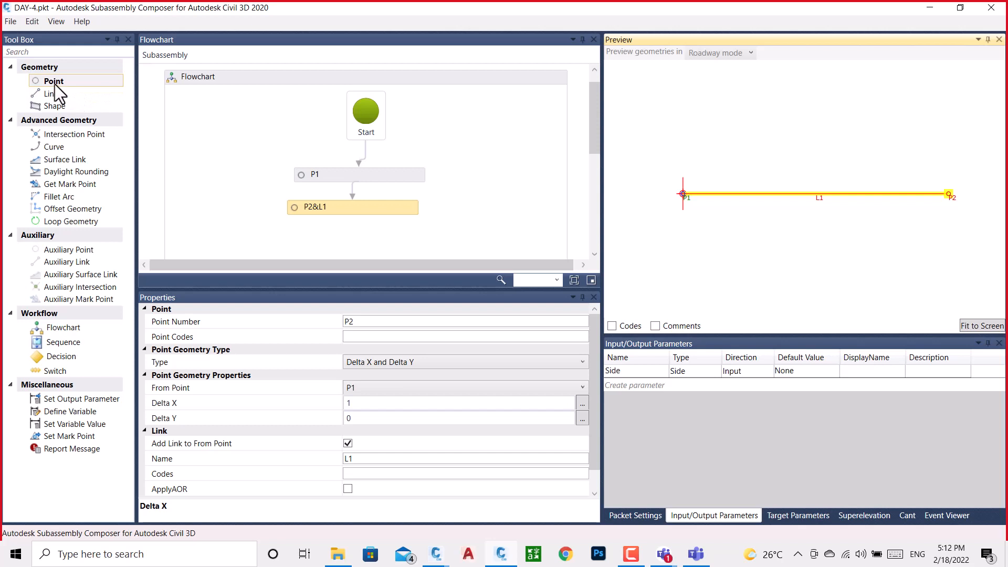
drag(54, 82, 349, 235)
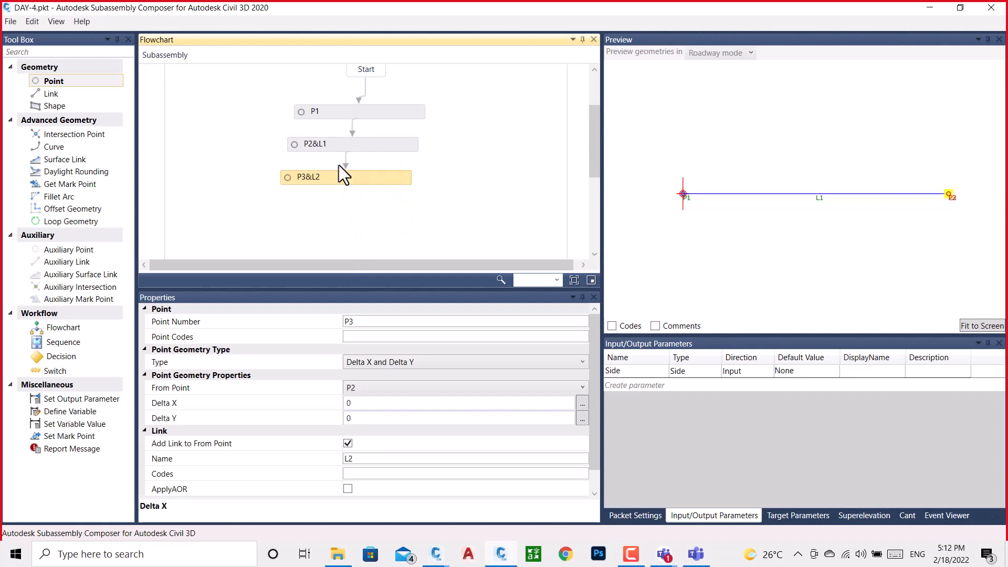
click(465, 360)
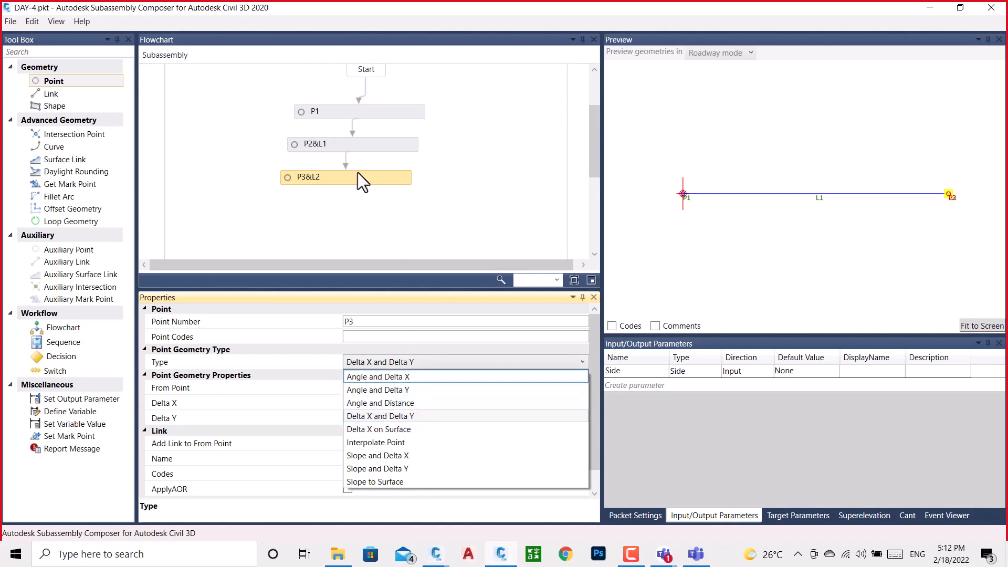
- Change P2's geometry type to Slope and Delta X, with a Delta X of 1 from P1
click(370, 150)
click(369, 143)
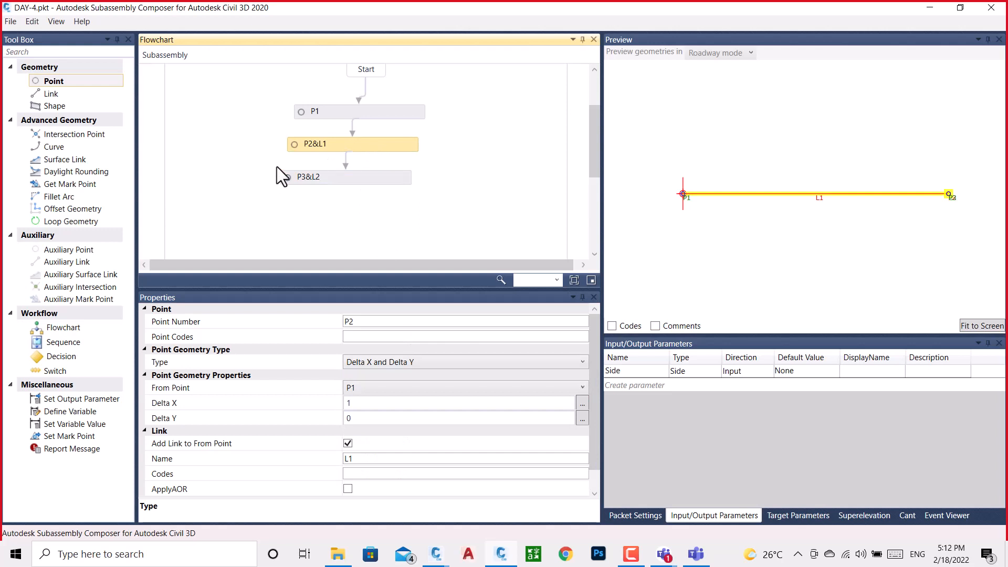
click(413, 364)
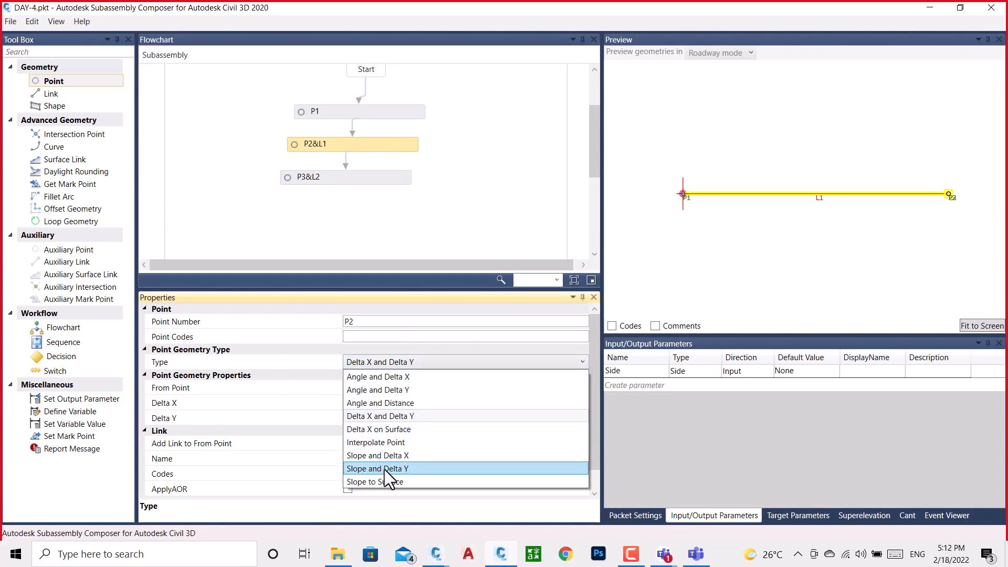
click(385, 453)
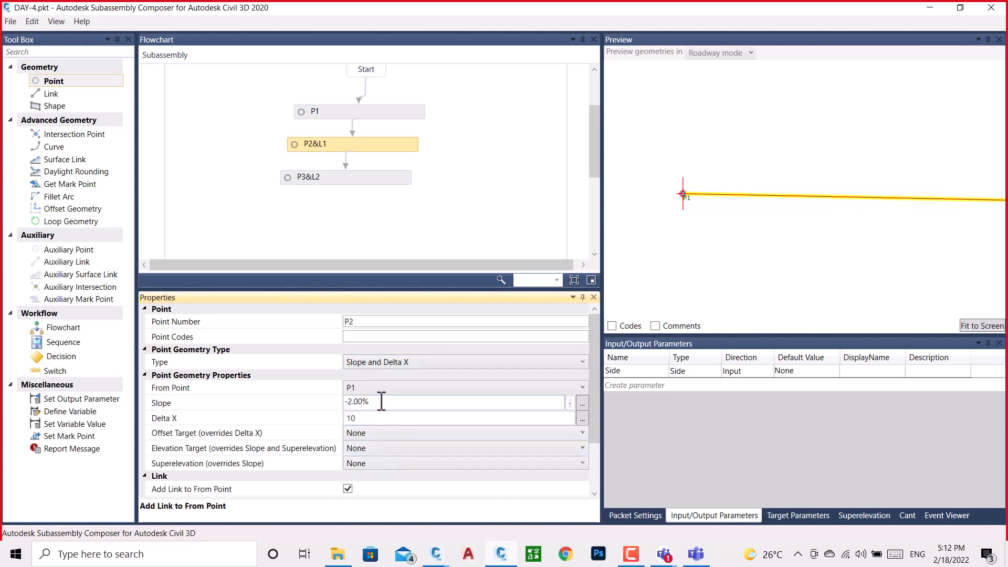
click(358, 422)
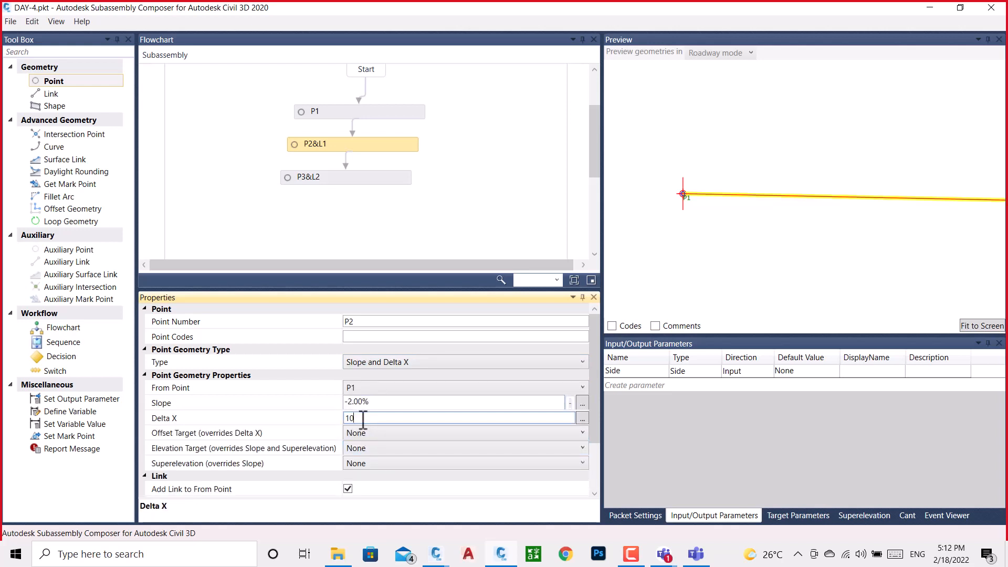
key(BackSpace)
key(Return)
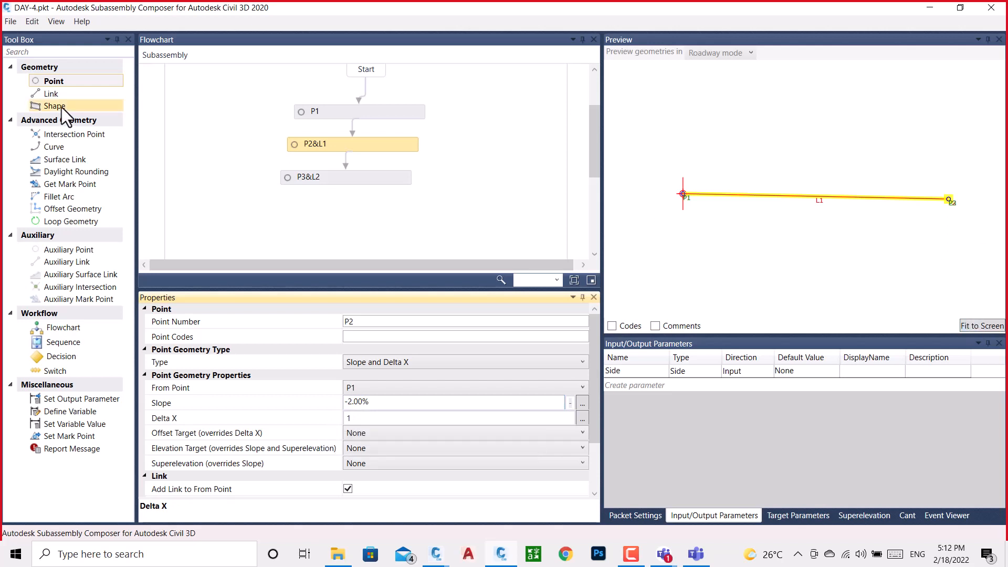
click(367, 180)
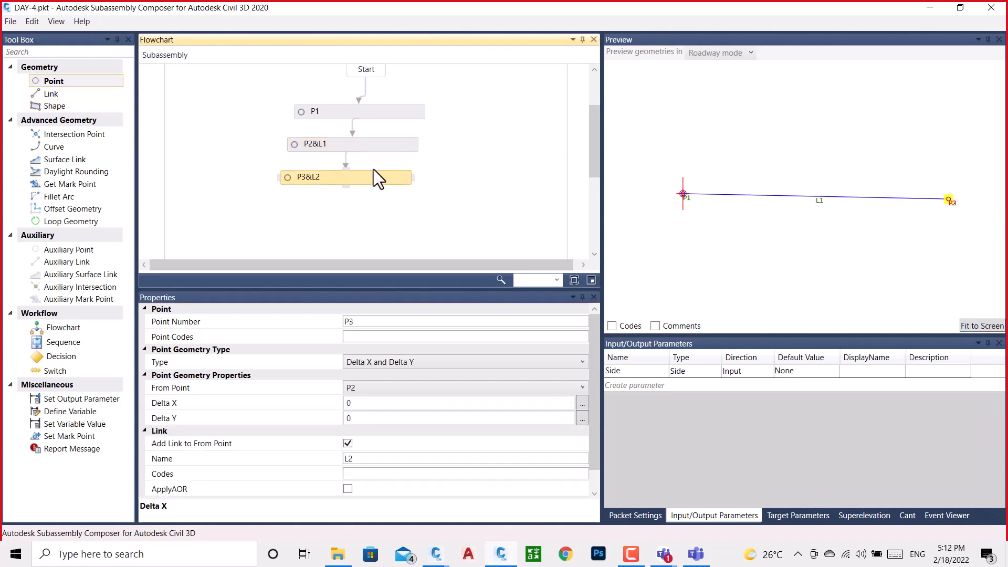
click(414, 359)
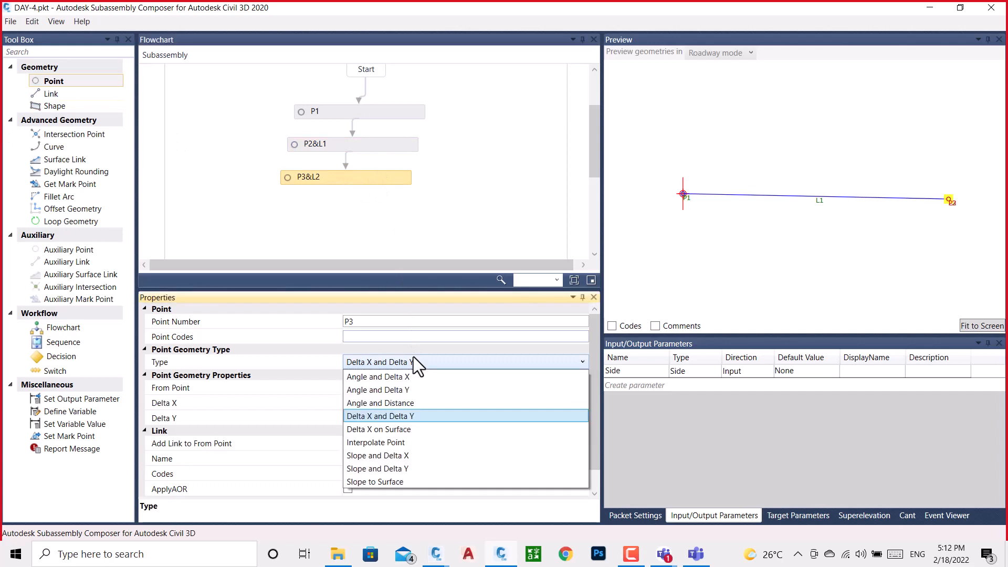
click(396, 456)
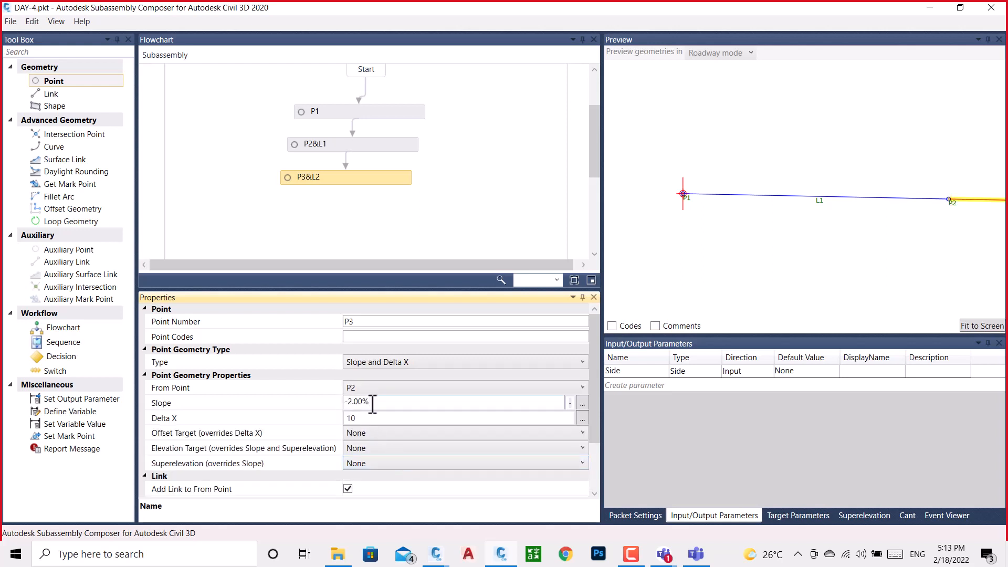
drag(369, 402, 345, 417)
click(392, 363)
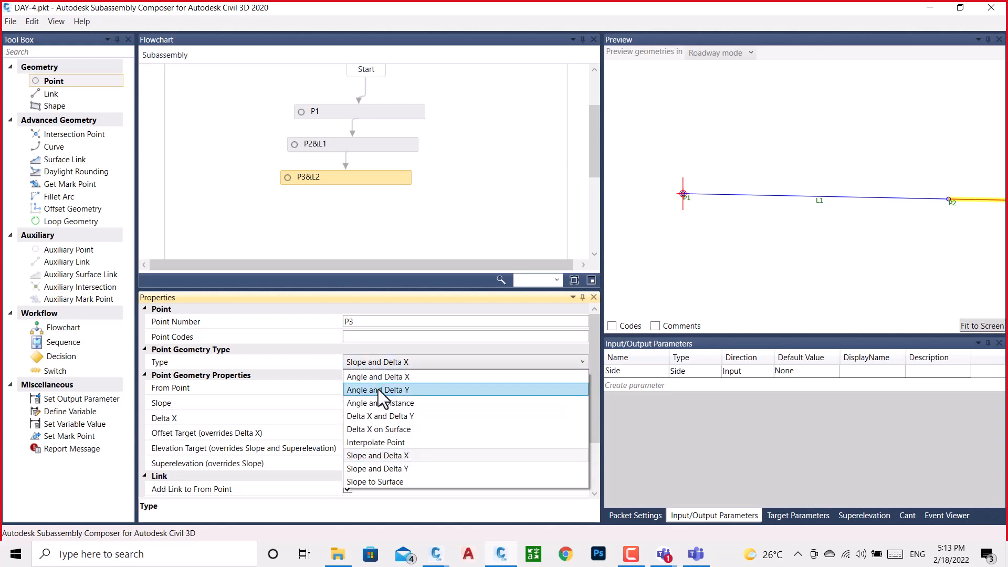
click(398, 420)
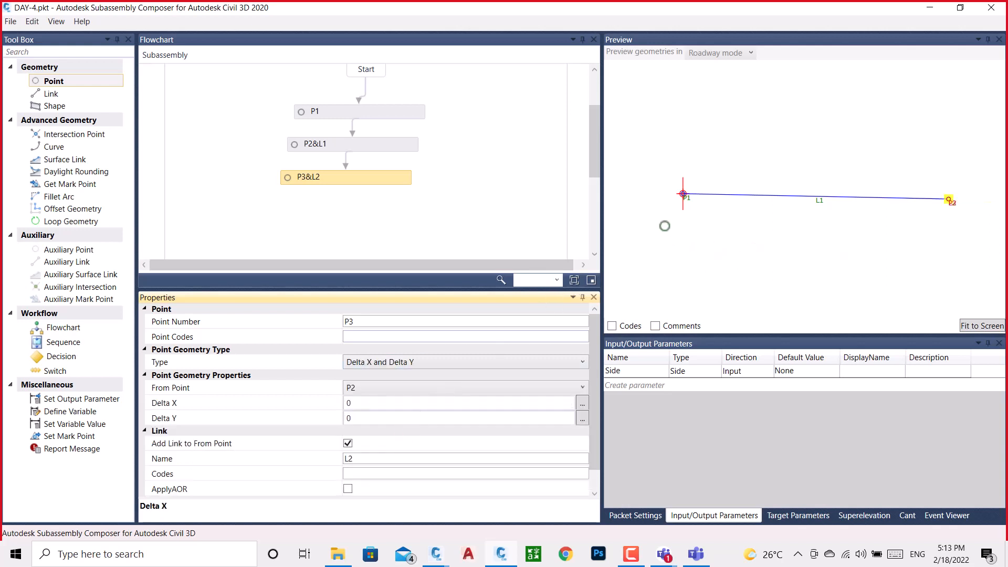
- Position P3 from point P1 with a Delta Y of 0.3
click(357, 393)
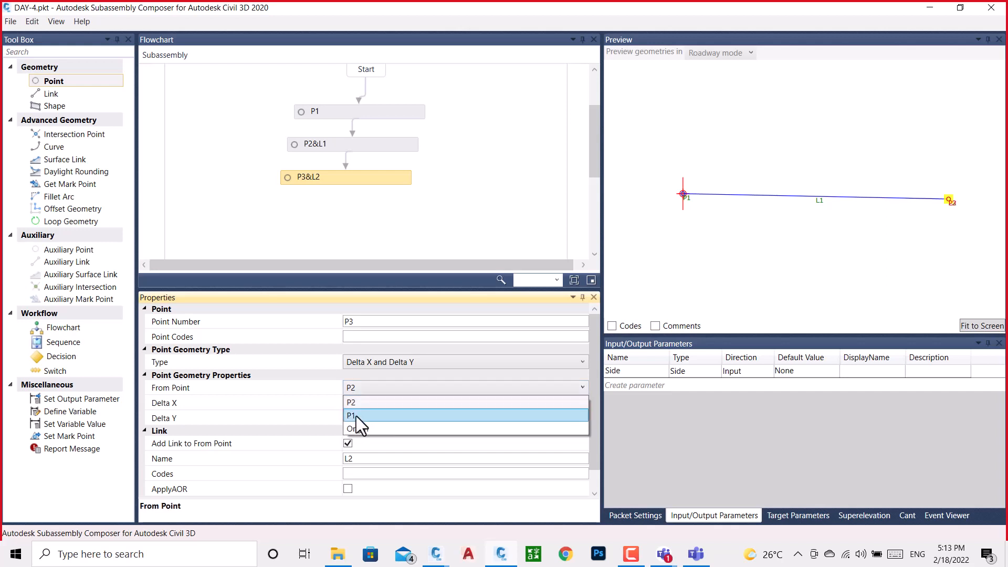
click(356, 416)
double_click(356, 419)
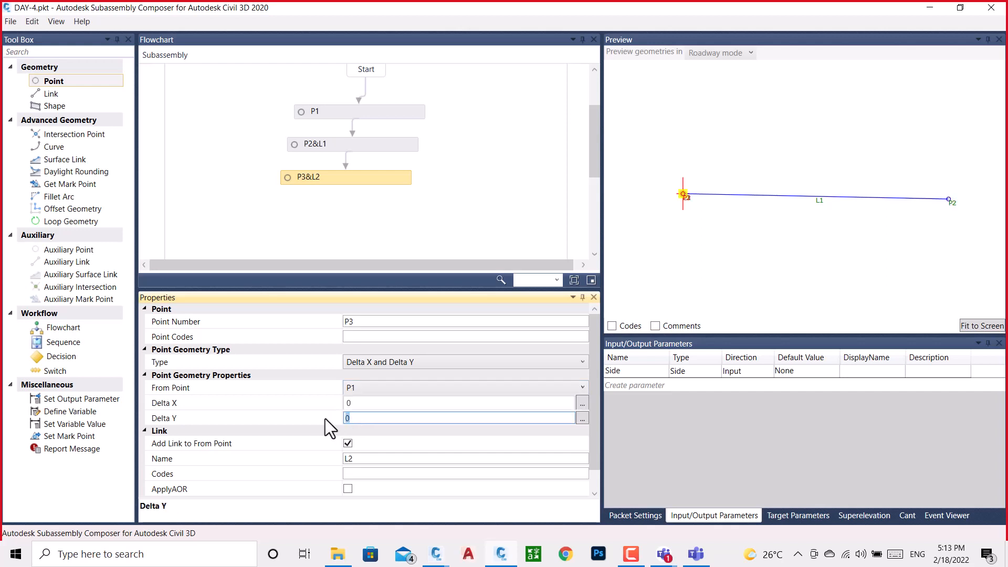
text(.3)
key(Return)
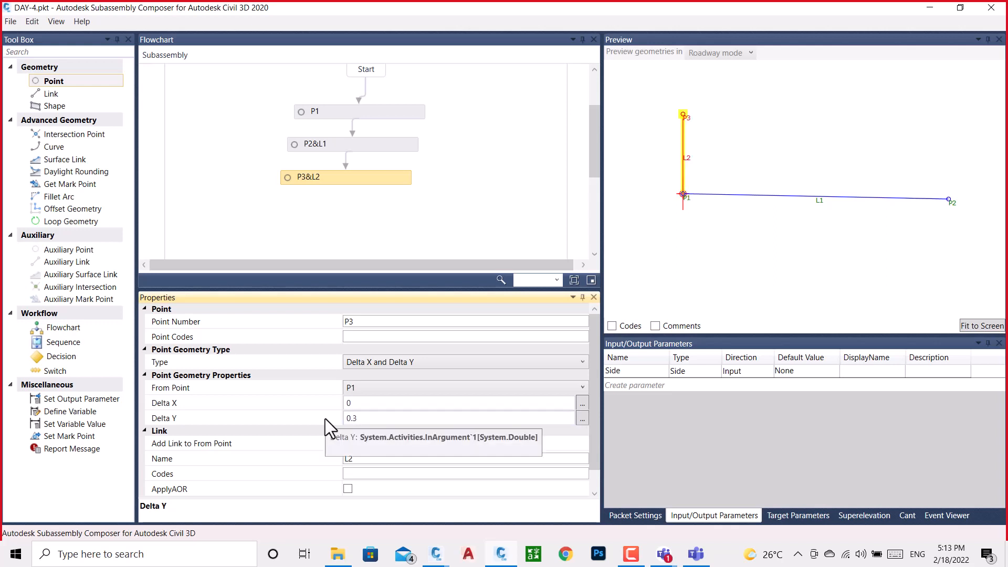
click(348, 443)
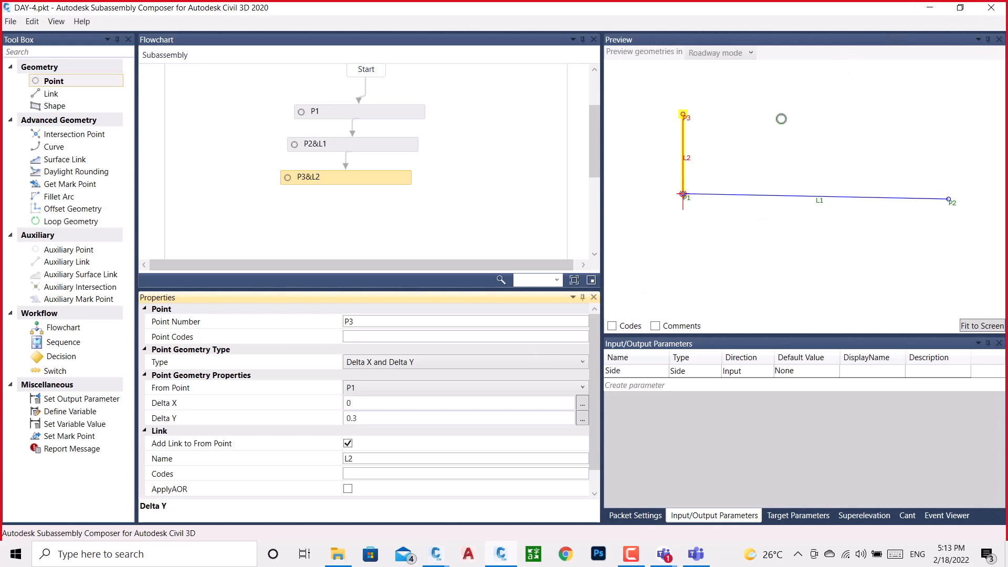
click(781, 117)
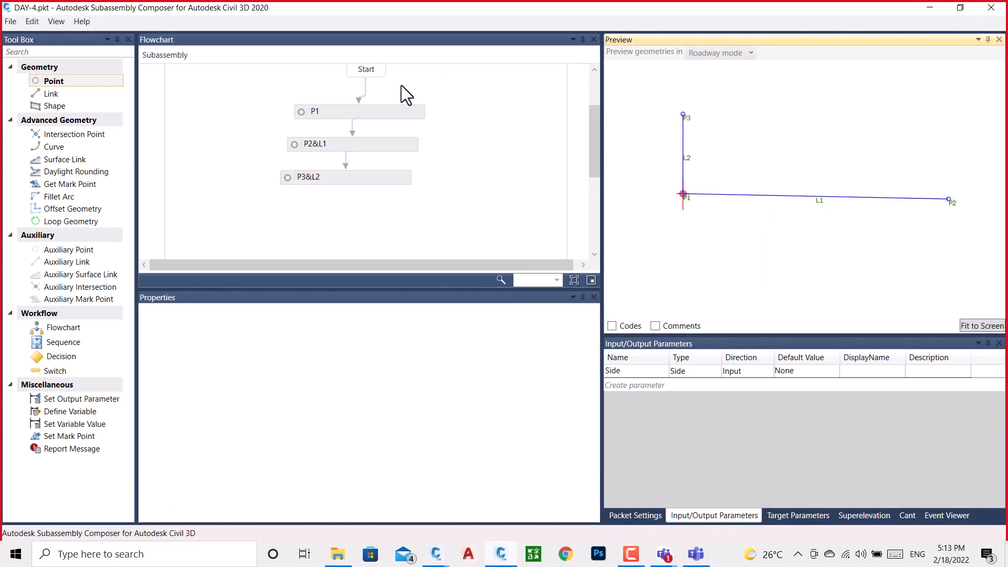
- Change P2's geometry type to Delta X and Delta Y, then fit the preview to the geometry
click(360, 144)
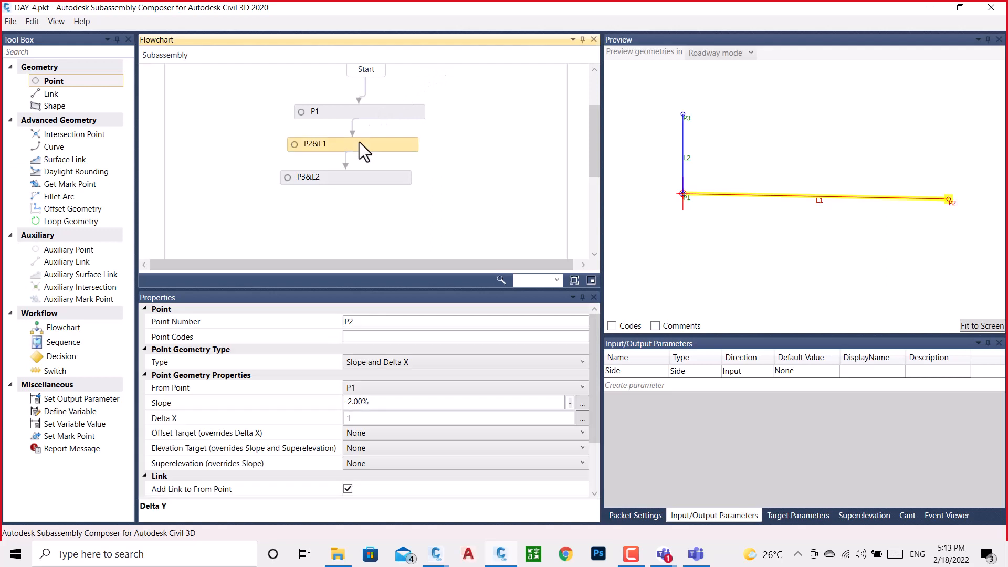
click(401, 366)
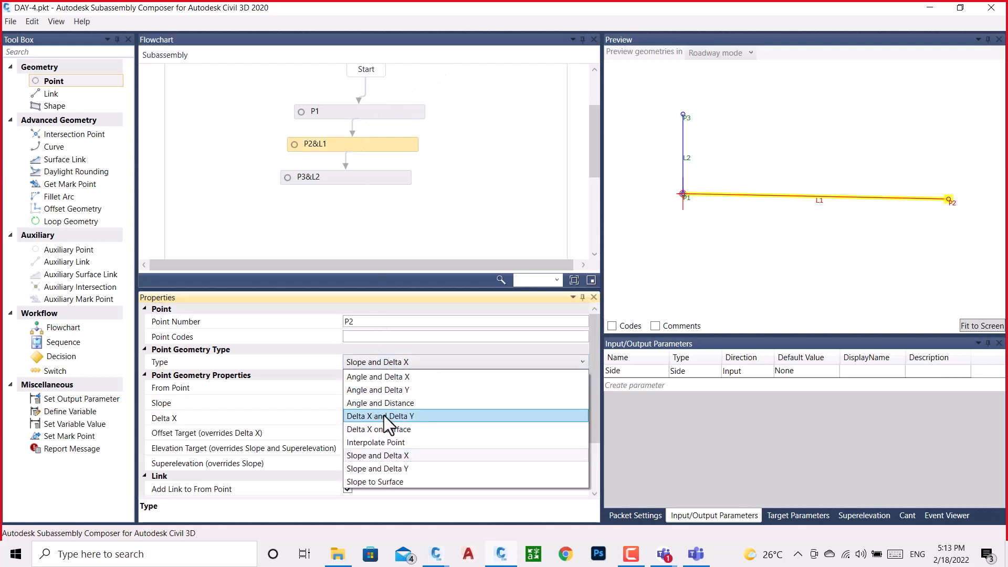
click(386, 417)
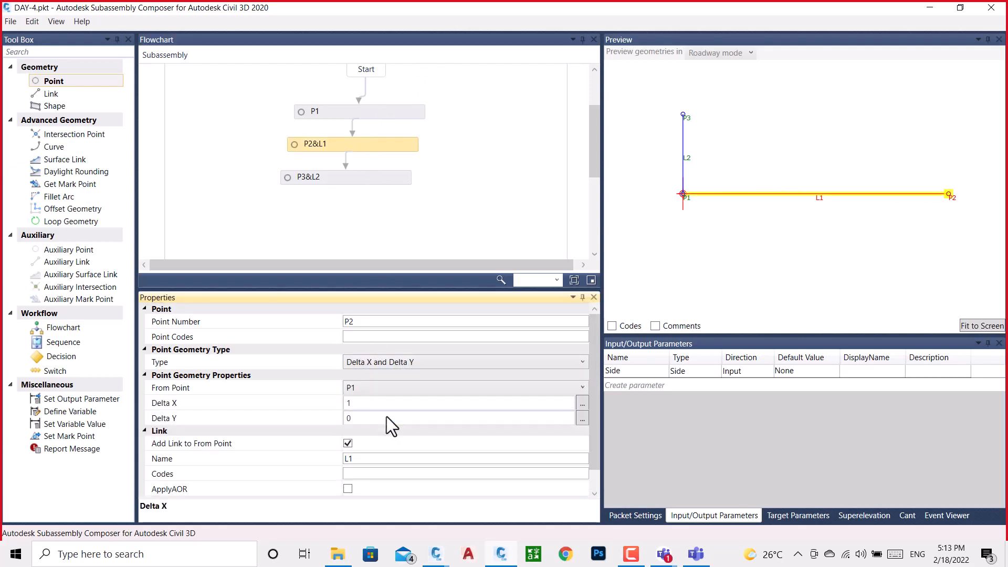
click(977, 325)
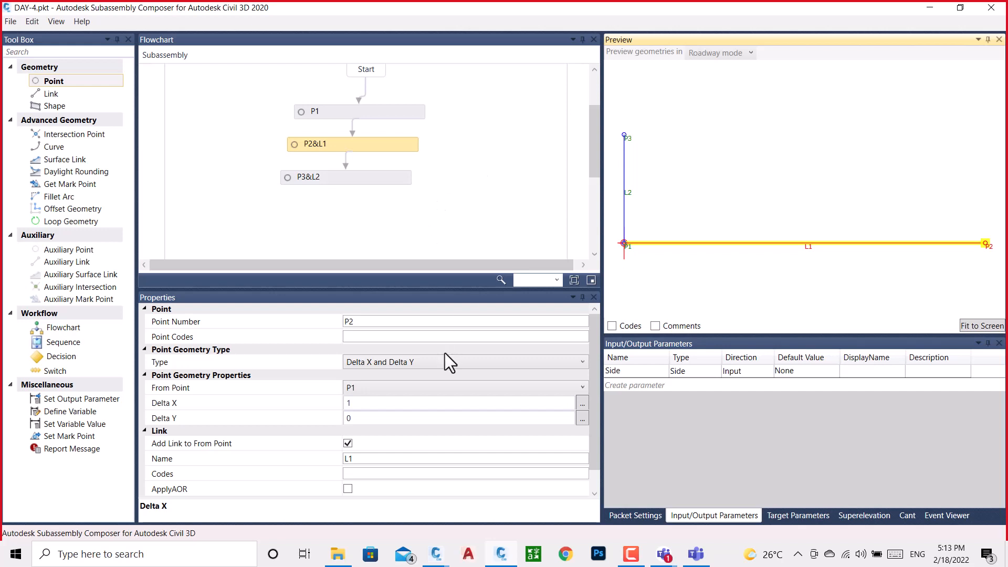
- Switch to the DAY-4-TARGET drawing in Civil 3D, examine the pavement edge layers in the 15m R.O.W section, and return to Subassembly Composer
click(435, 554)
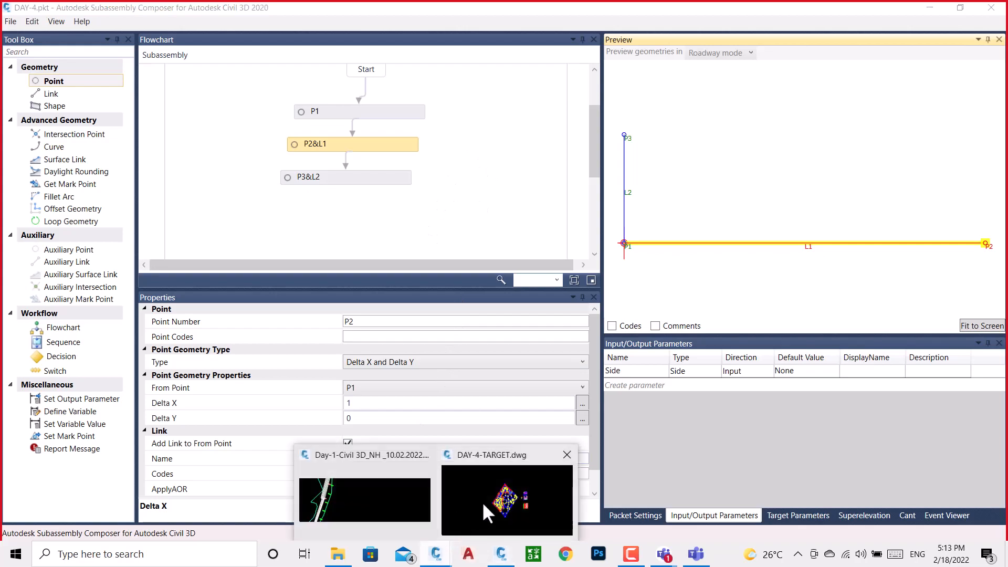
click(483, 500)
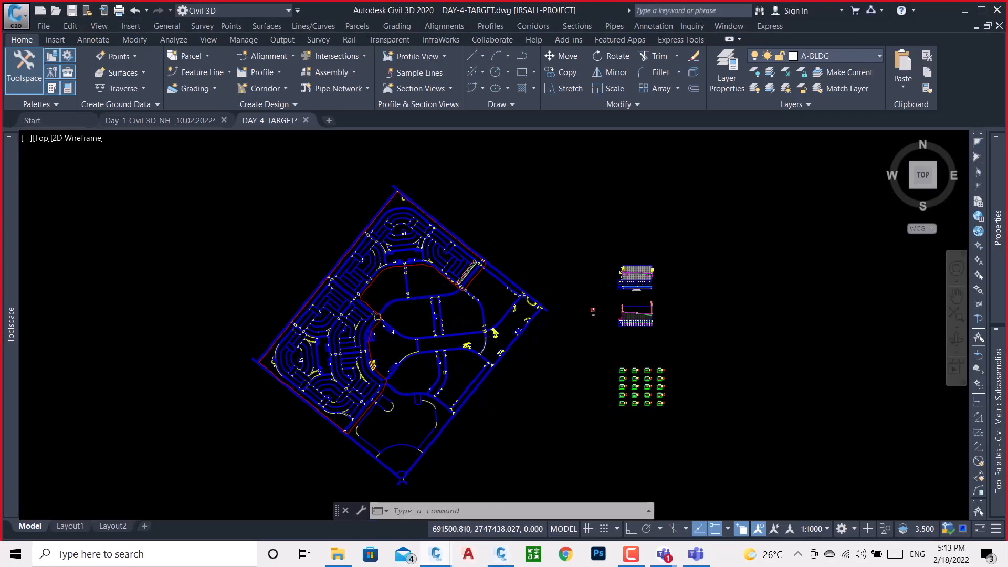
scroll(592, 311, up, 10)
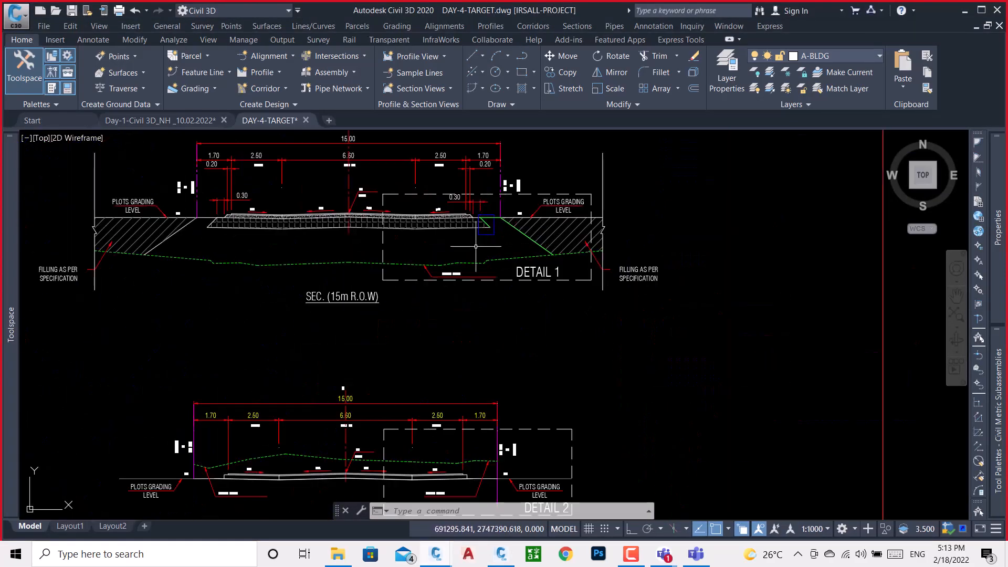
scroll(476, 245, up, 8)
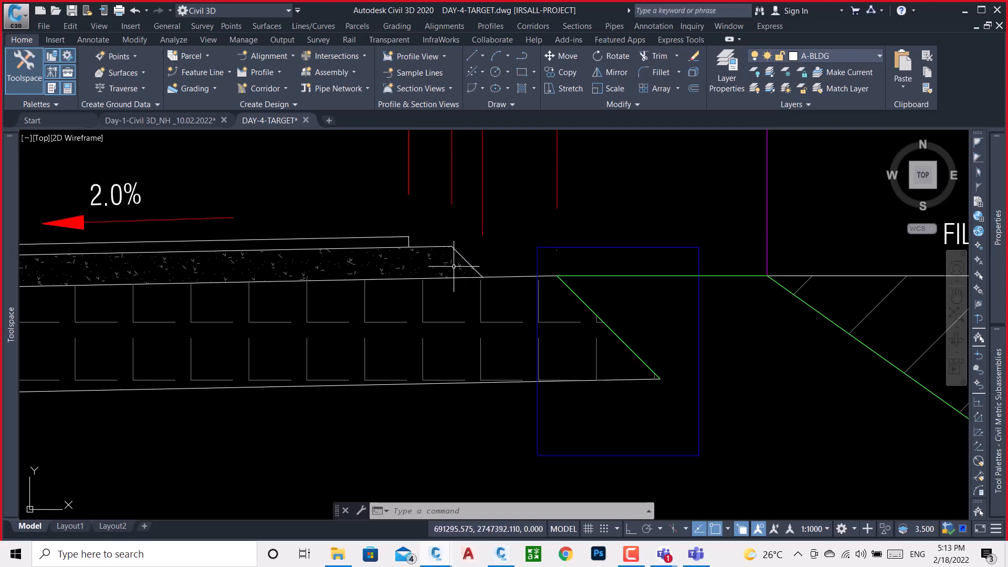
scroll(454, 266, down, 6)
scroll(465, 269, up, 6)
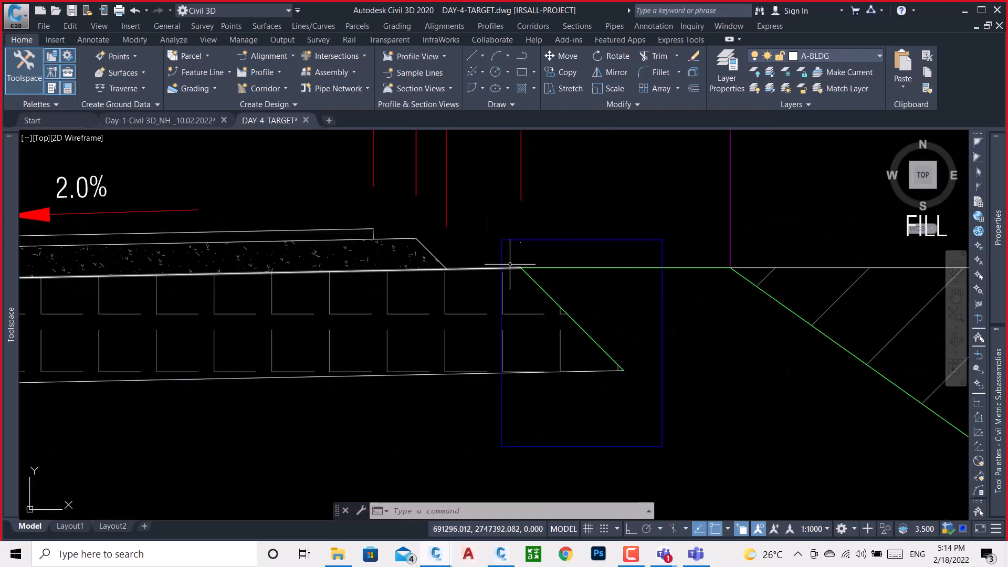
scroll(420, 315, down, 6)
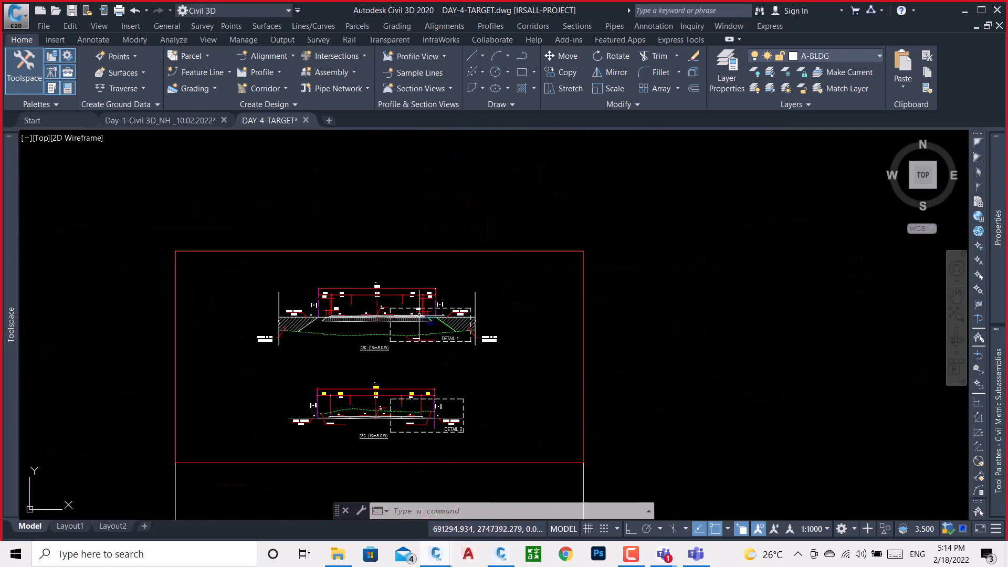
scroll(420, 315, down, 8)
scroll(420, 318, up, 3)
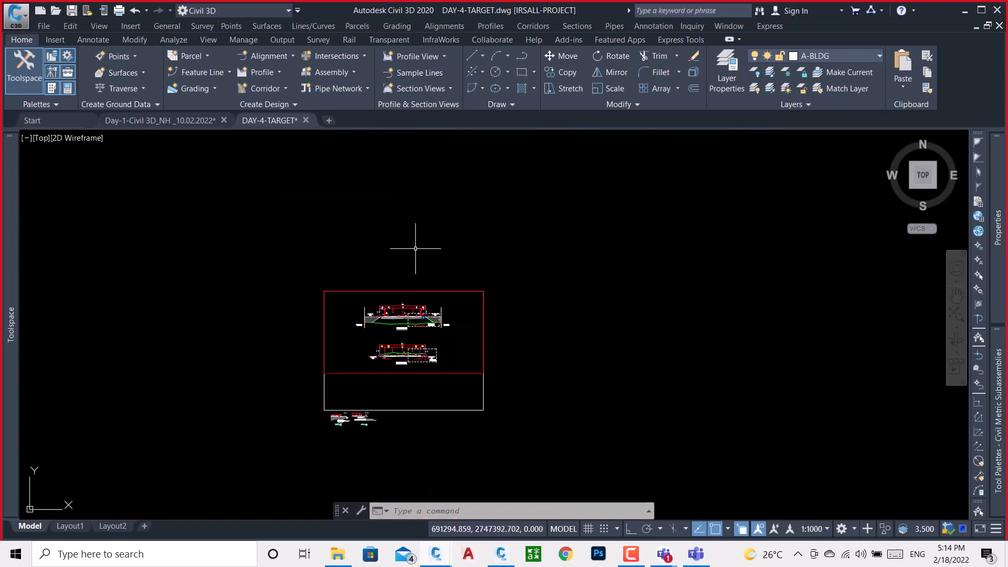
click(966, 12)
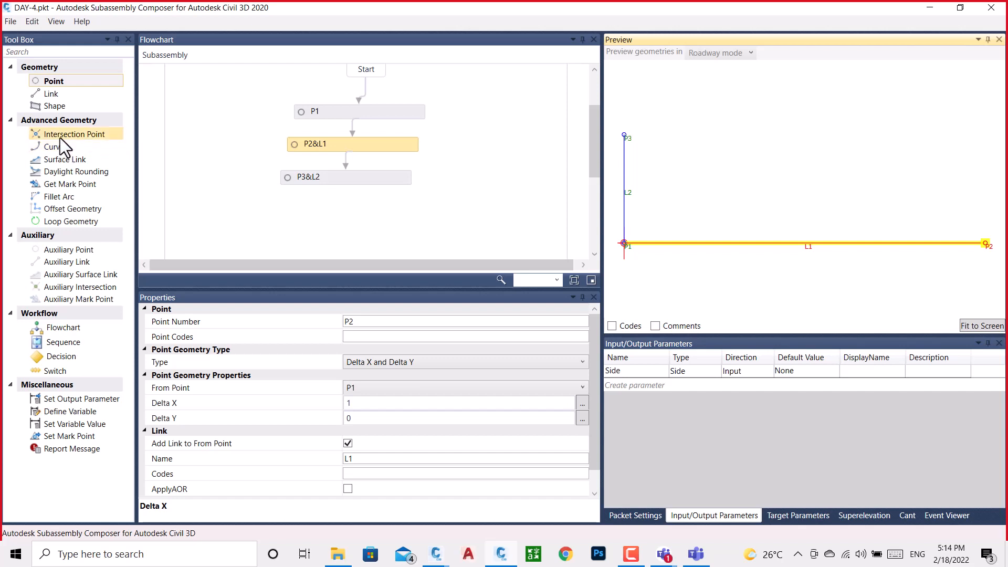
- Add intersection point P4 below P3&L2 in the flowchart with the type Intersection: LinkPointSlope
drag(60, 136, 343, 232)
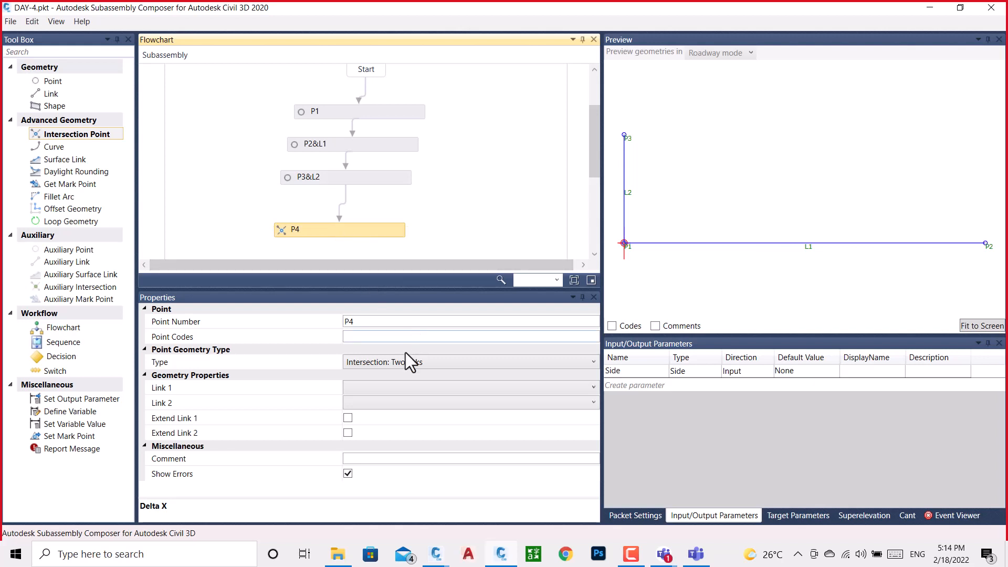
click(593, 362)
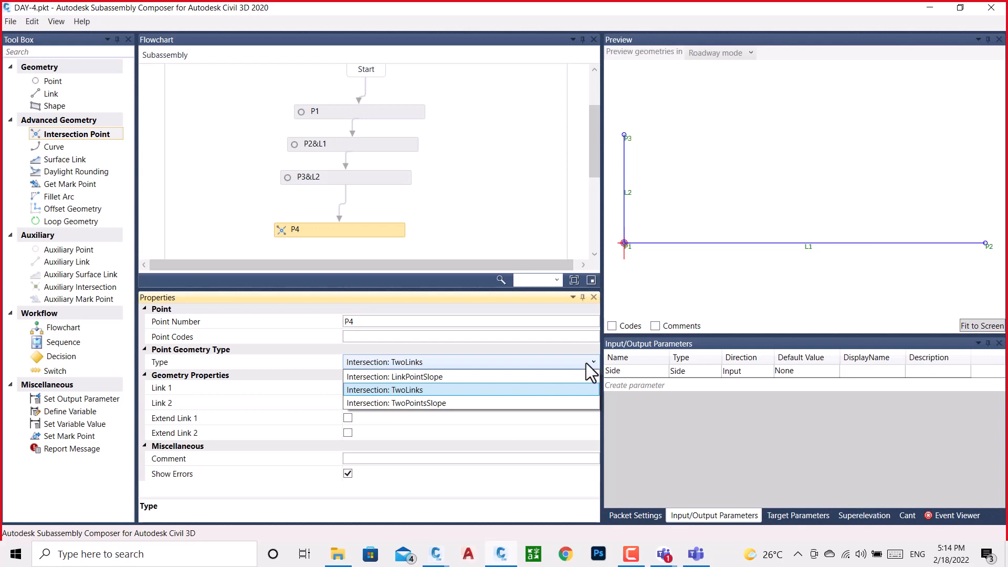
click(435, 380)
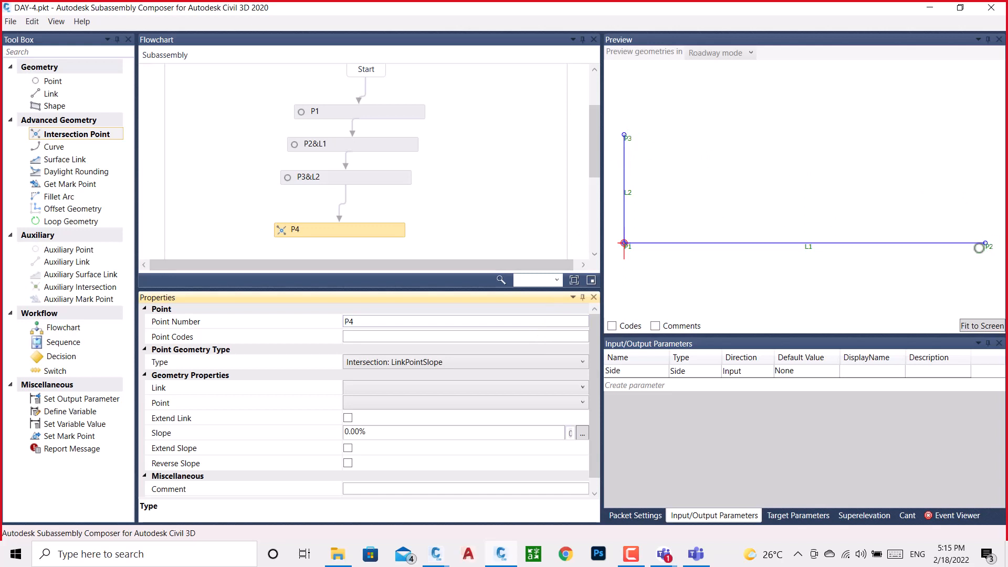
- Change P4's type to Intersection: TwoLinks, using L1 as Link 1 and L2 as Link 2
click(412, 366)
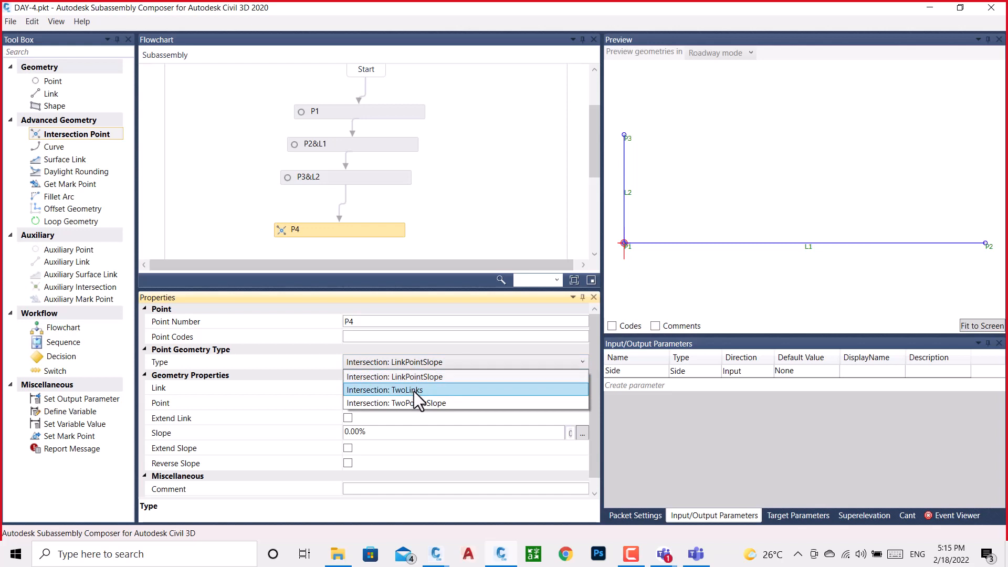
click(414, 392)
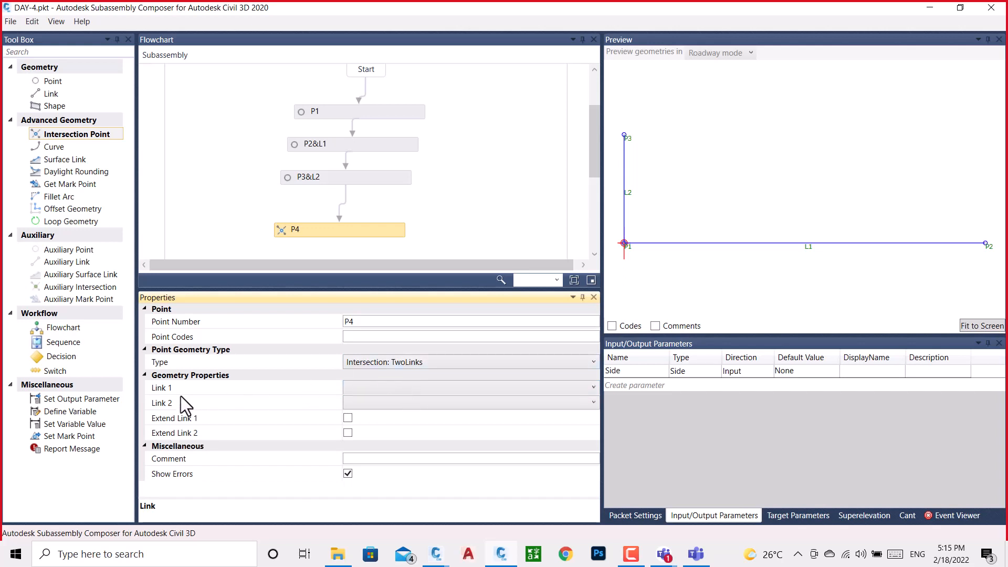
click(346, 387)
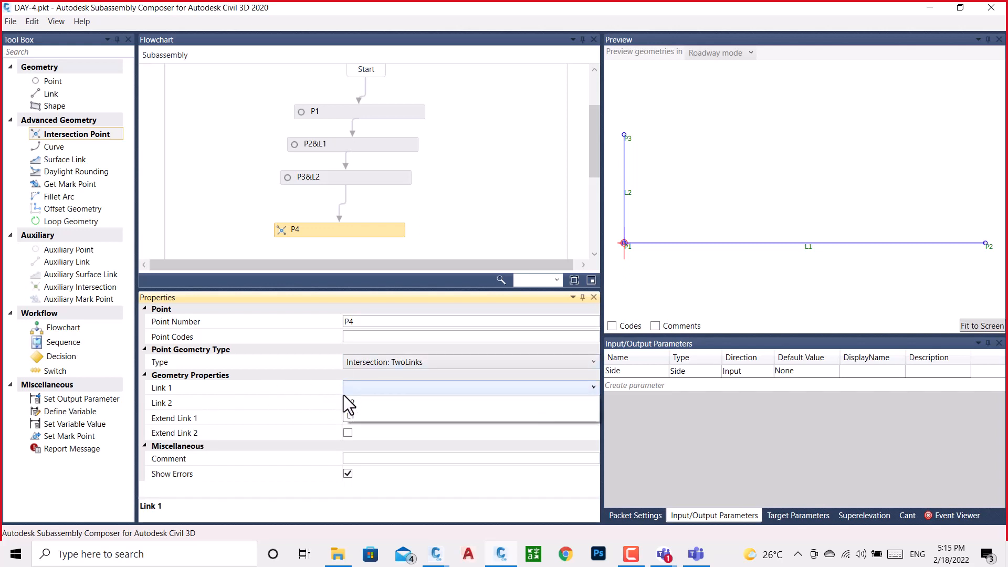
click(355, 417)
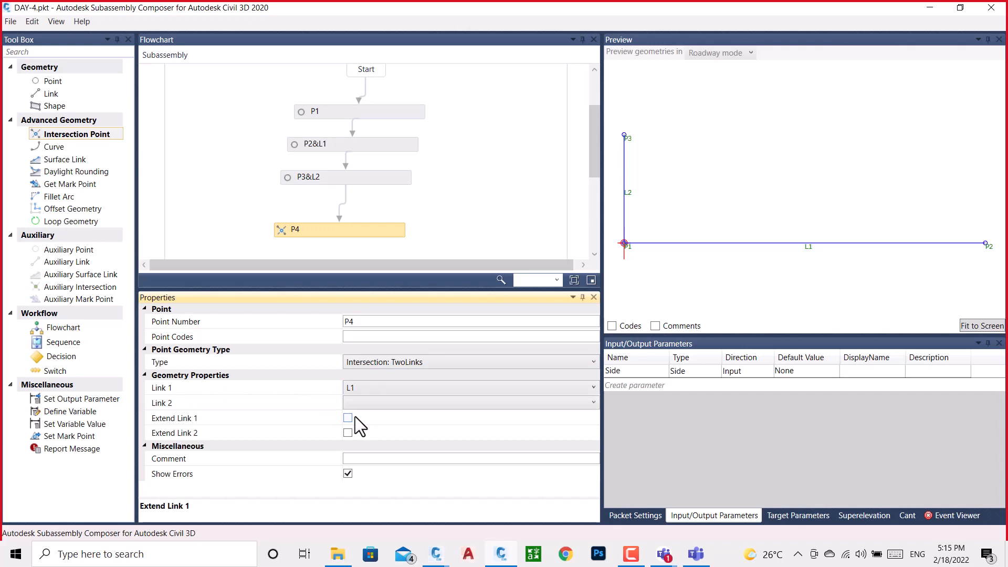
click(355, 406)
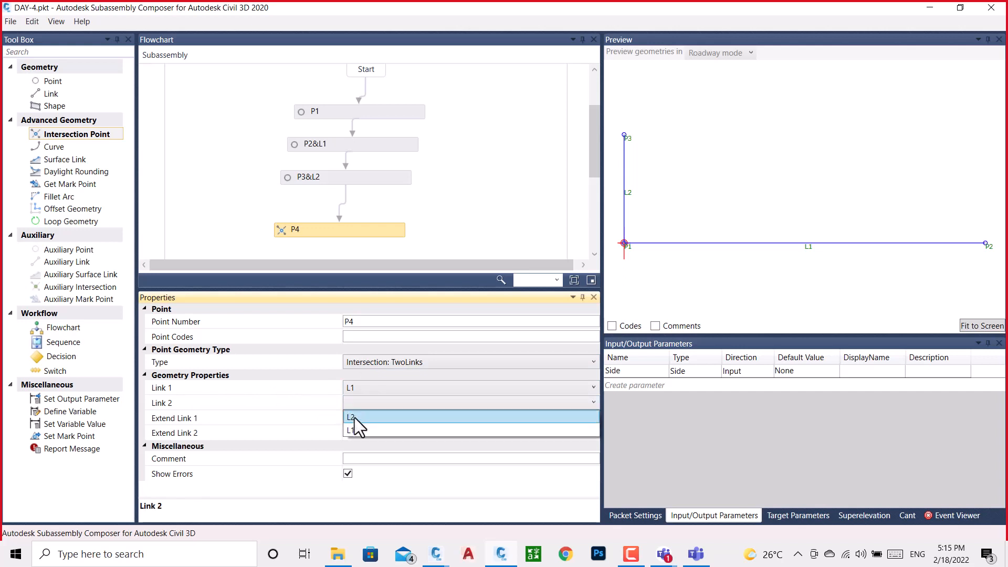
click(354, 418)
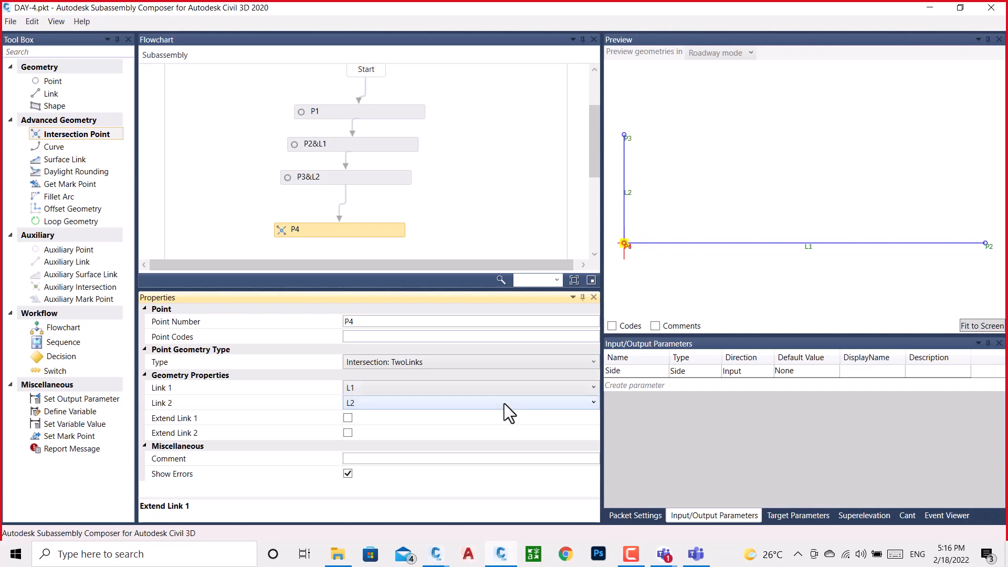
- Change P4's type to Intersection: TwoPointsSlope with P3 as Point 1, and look at the choices for Point 2
click(459, 363)
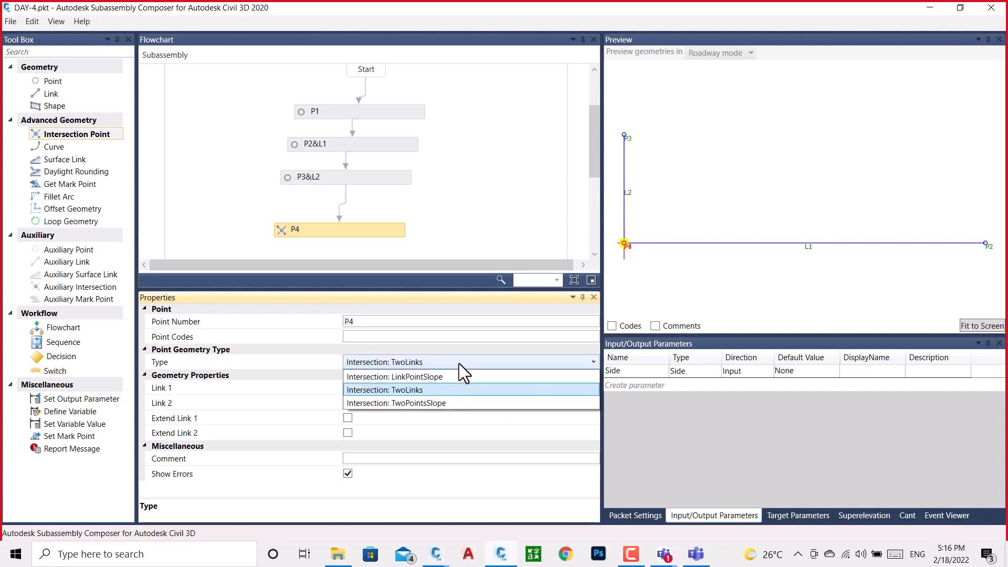
click(426, 403)
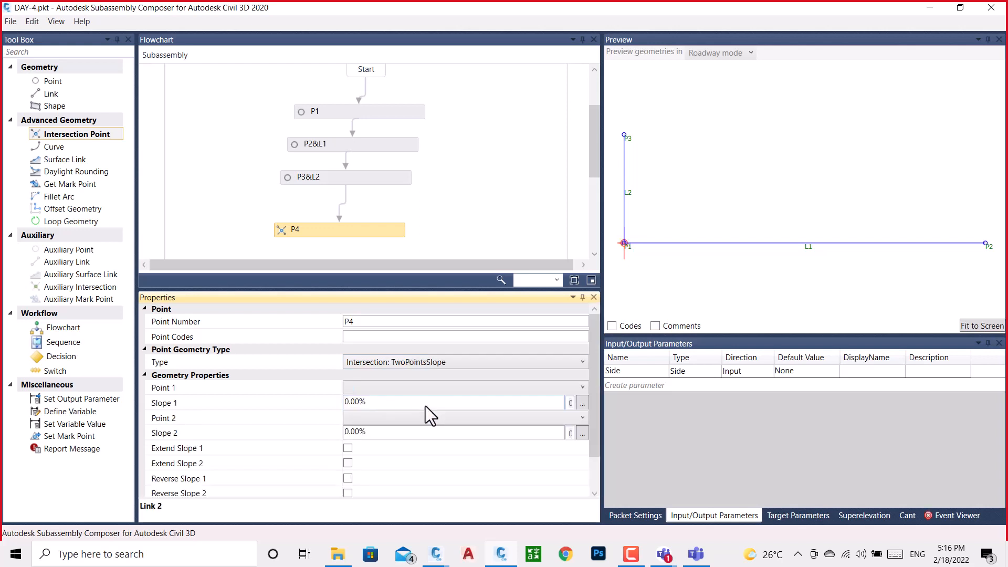
click(402, 390)
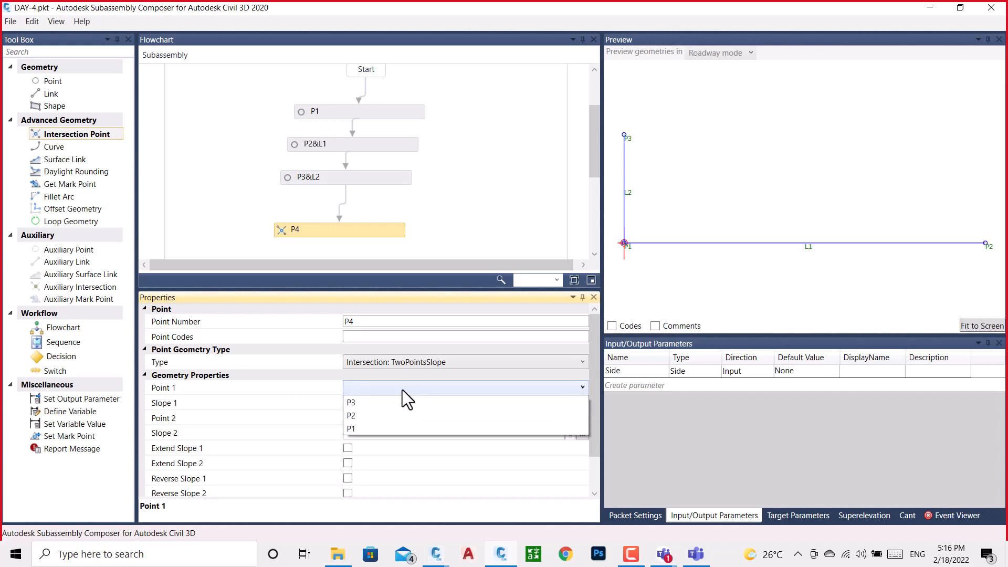
click(358, 402)
drag(381, 403, 330, 405)
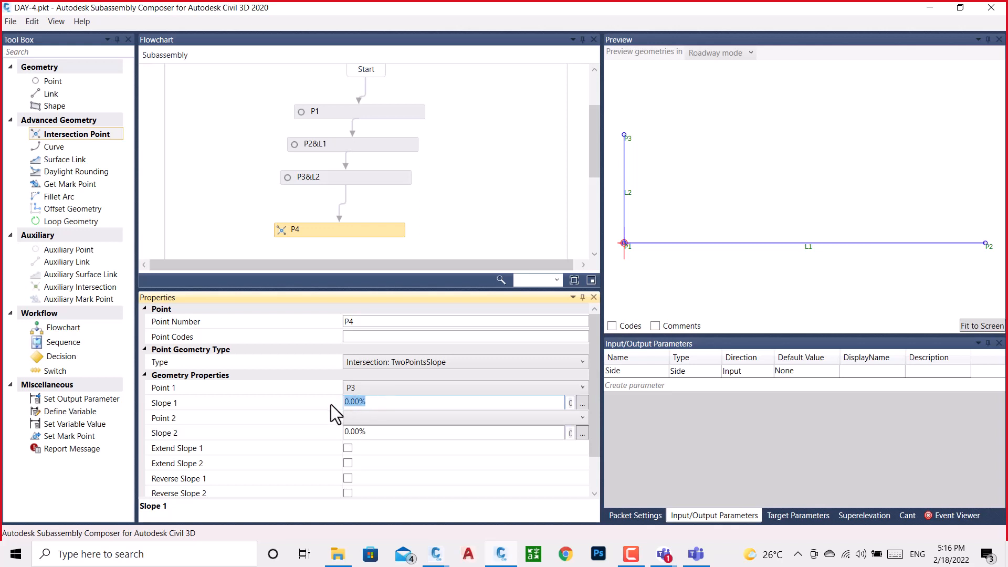
drag(393, 401, 328, 403)
click(364, 421)
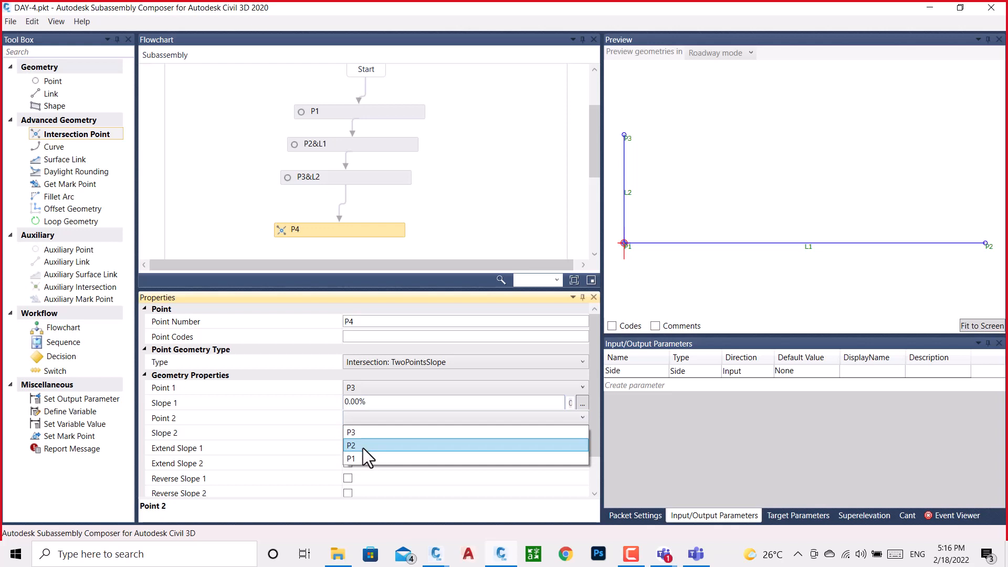
click(371, 401)
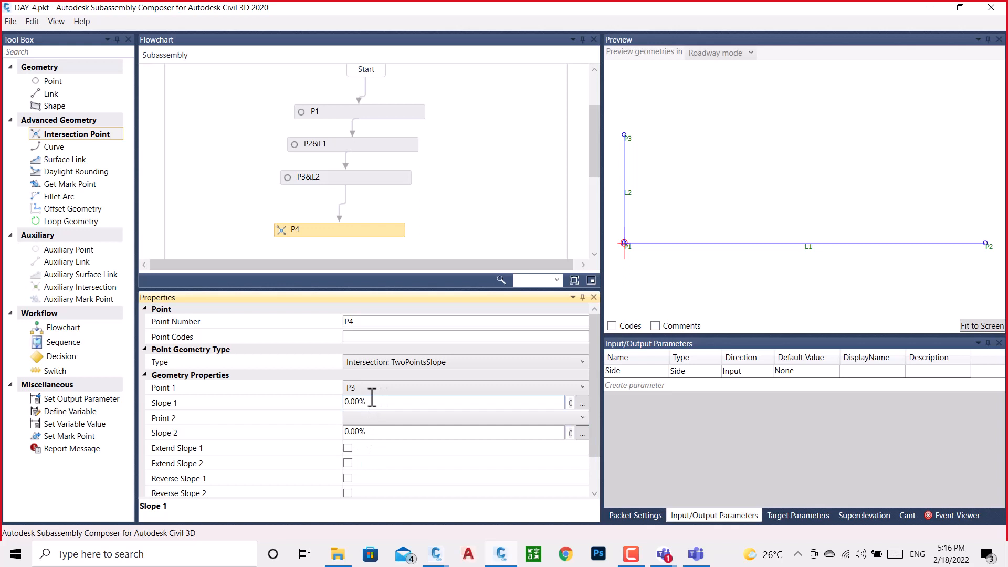
scroll(688, 157, down, 2)
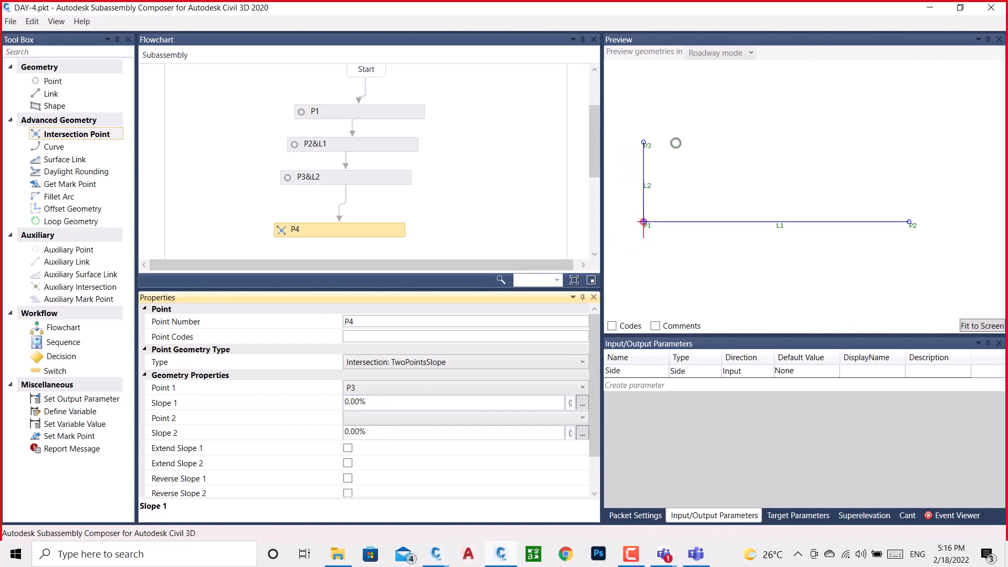
- Review P4's intersection type choices and move P4 closer beneath P3&L2 in the flowchart
click(360, 231)
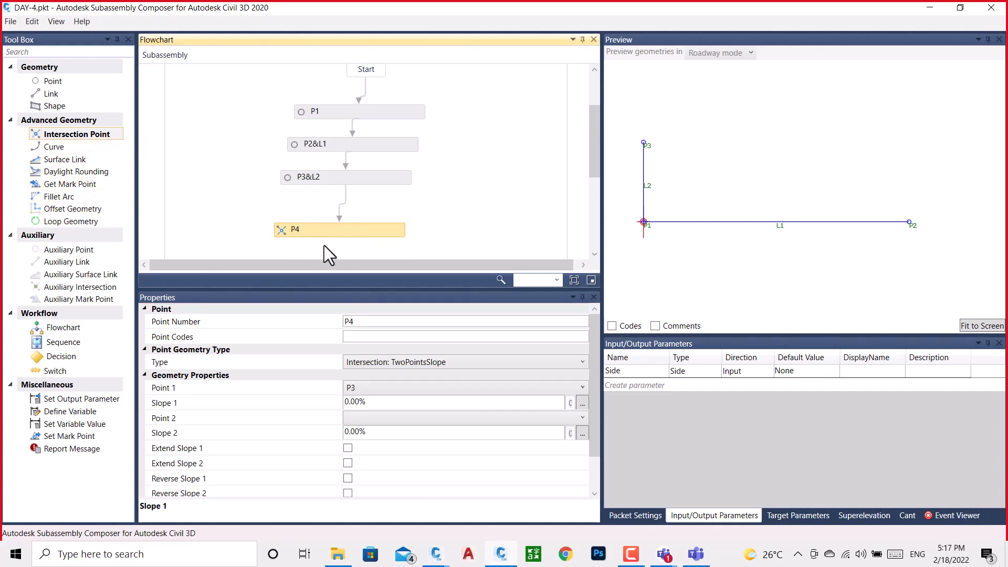
click(462, 363)
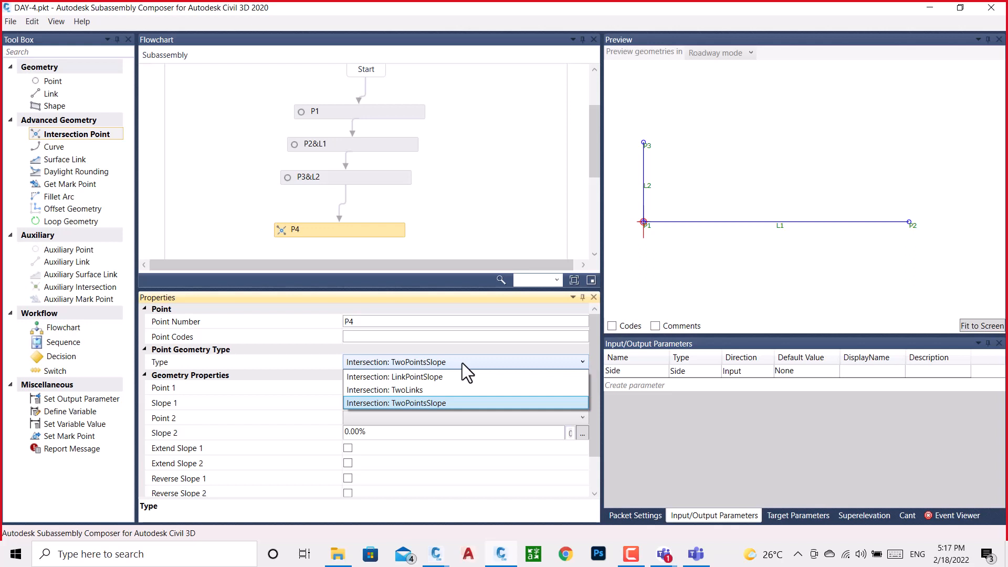
click(487, 198)
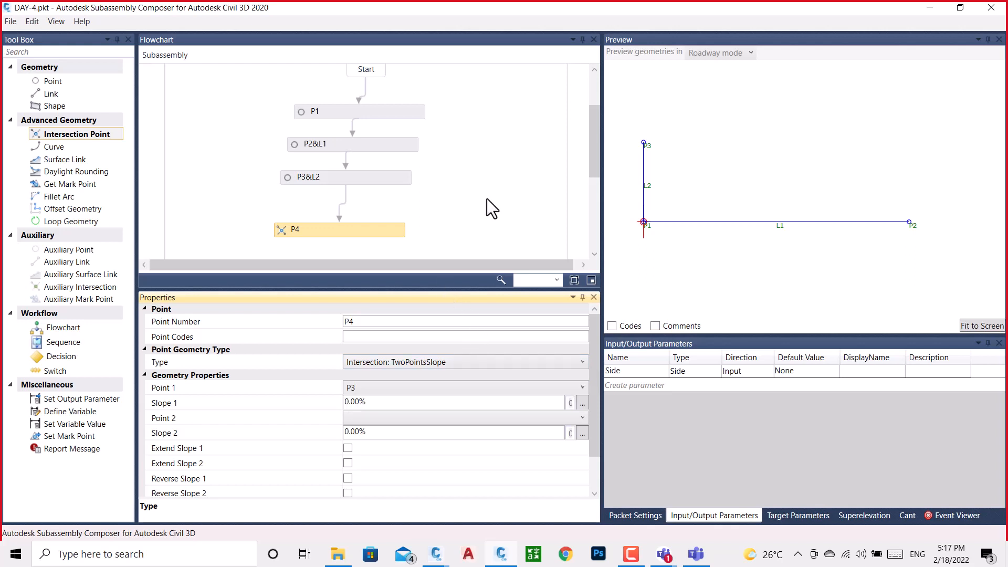
click(391, 229)
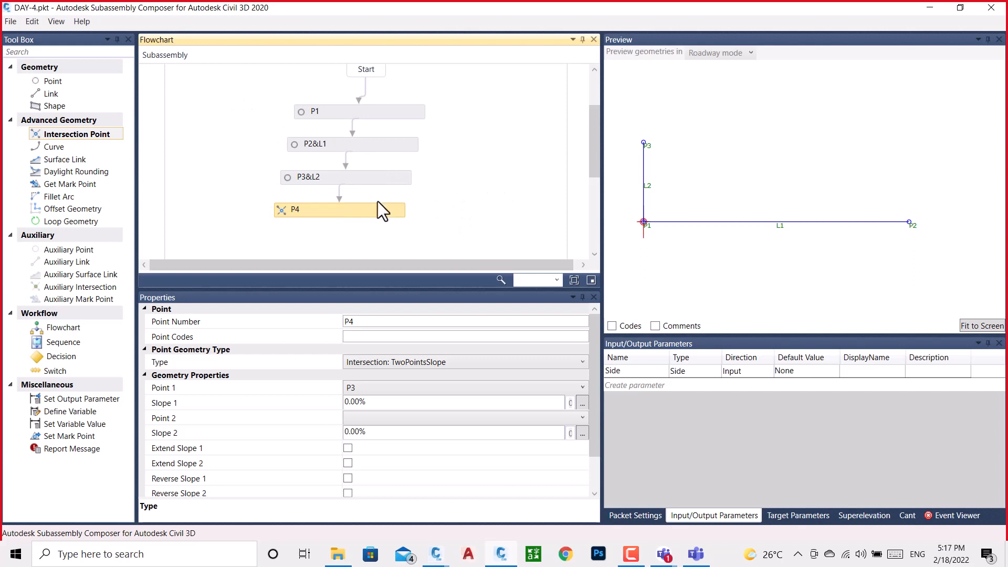
- Delete intersection point P4 from the flowchart
click(56, 147)
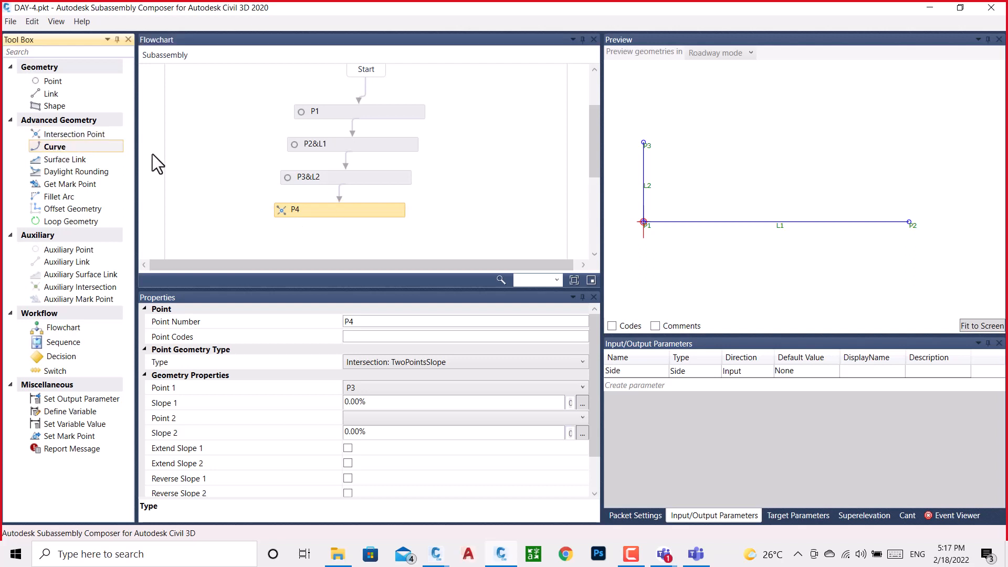
click(328, 209)
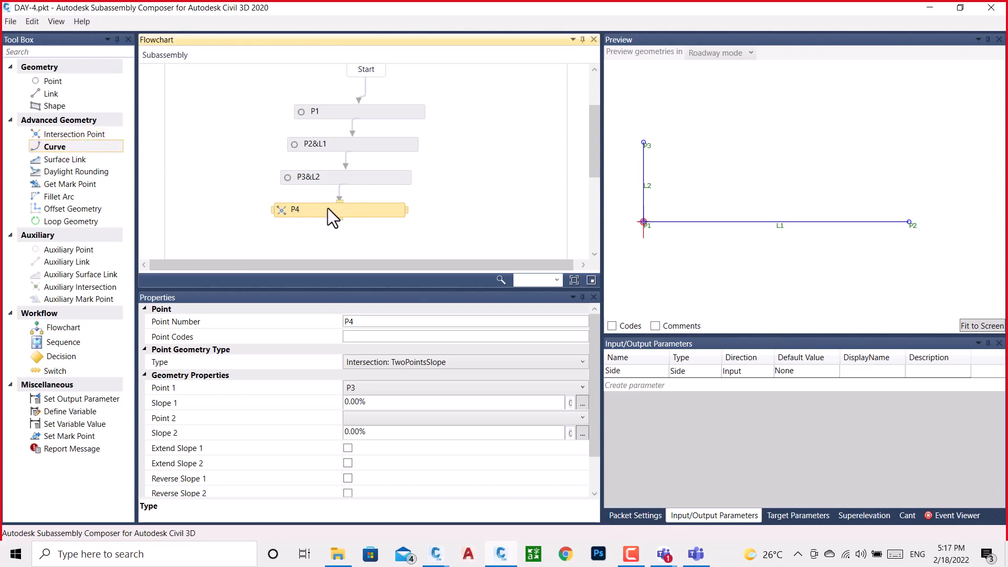
key(Delete)
- Add a Curve element beneath P3&L2 in the flowchart and set its creation type to Arc: General
click(56, 147)
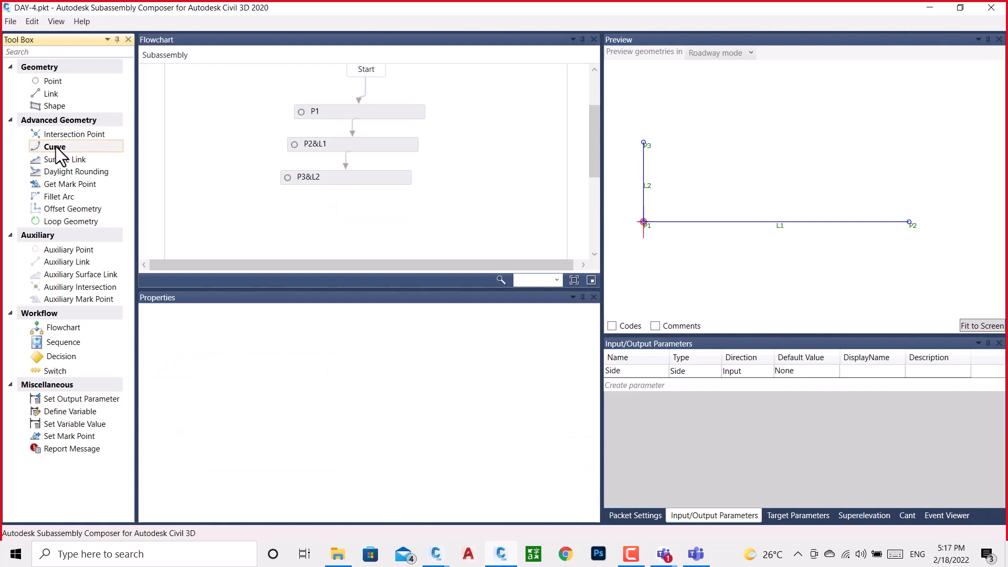
drag(57, 147, 342, 201)
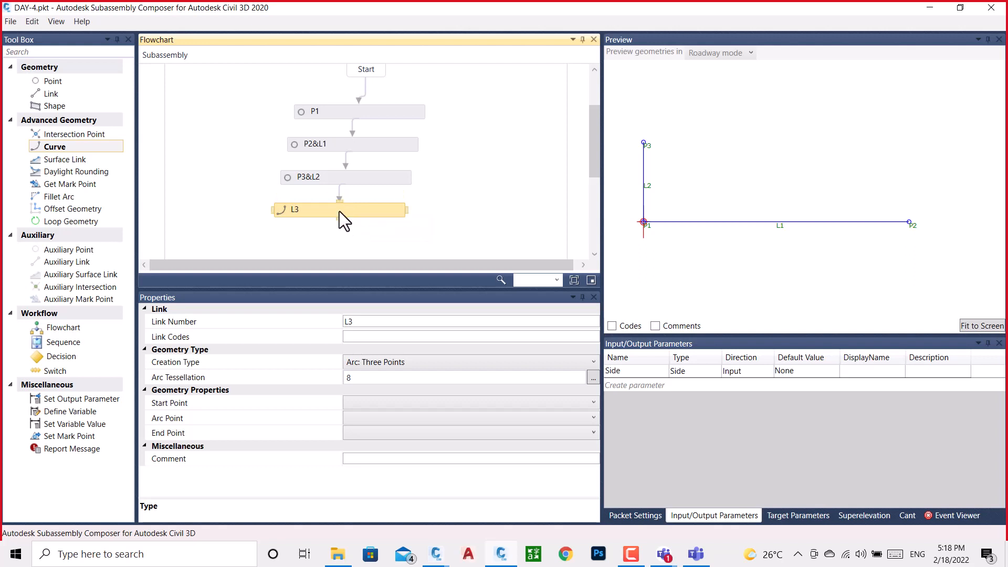
click(407, 365)
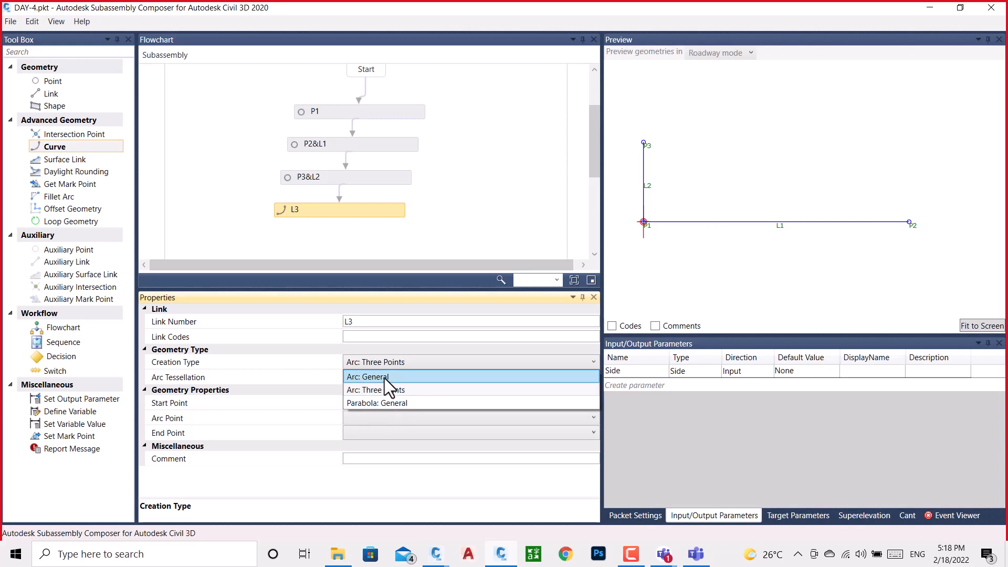
click(384, 377)
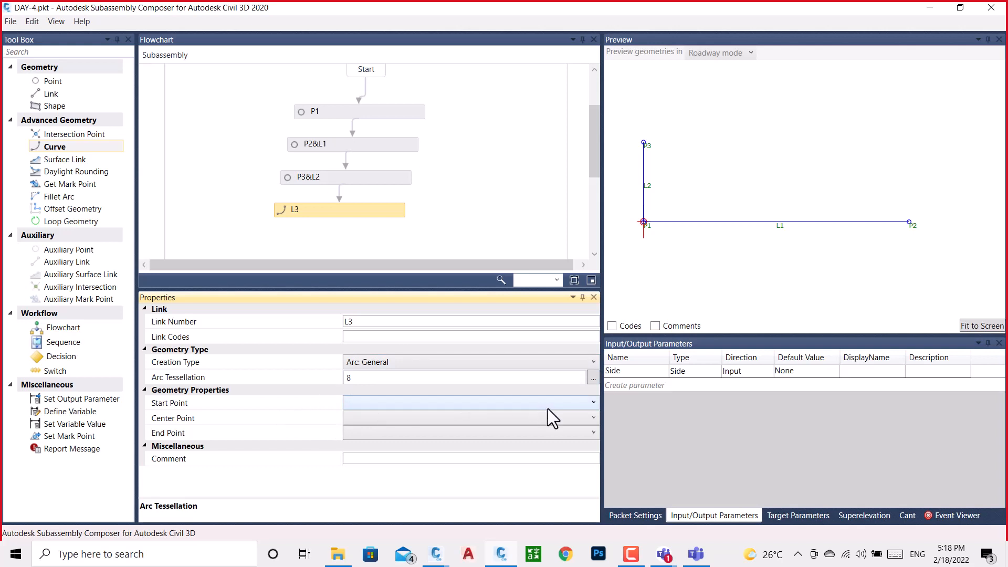
- Define curve L3 with P3 as start point, P1 as center point and P2 as end point, and fit the preview
click(361, 403)
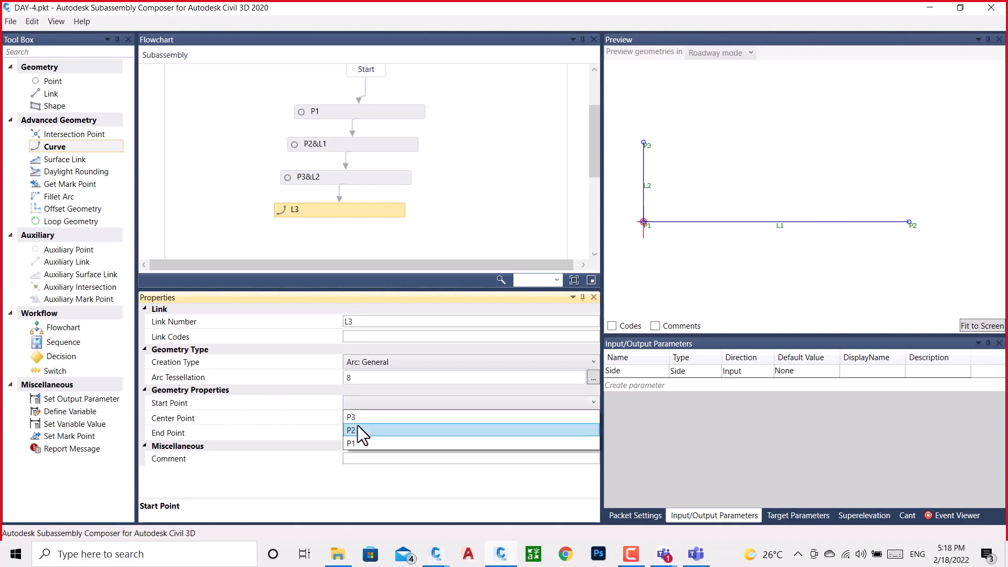
click(355, 418)
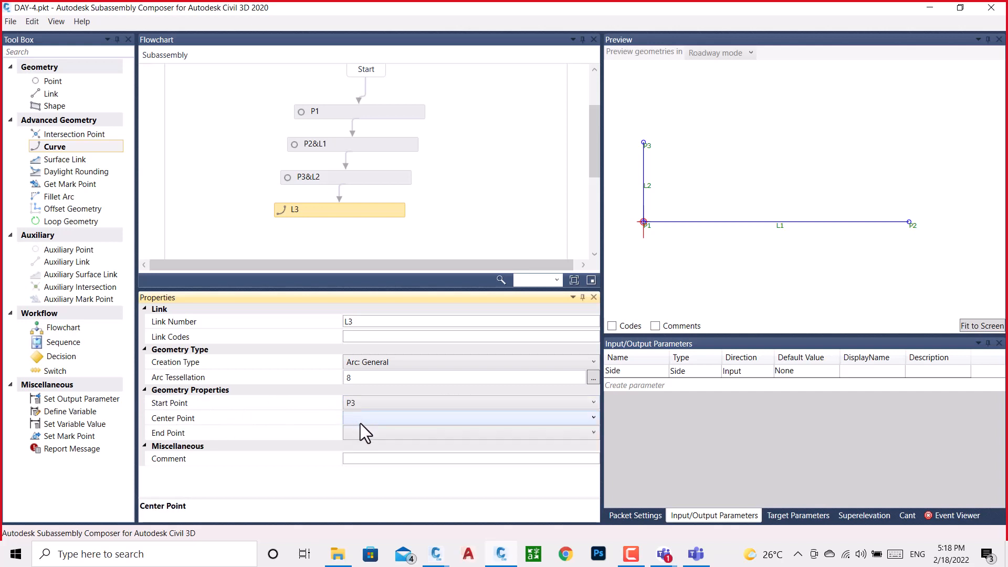
click(365, 431)
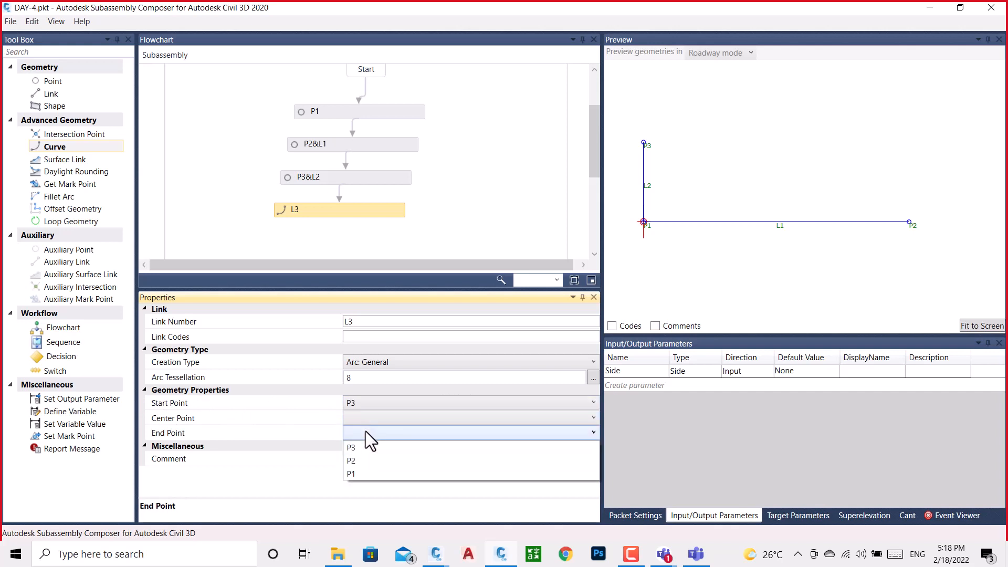
click(352, 458)
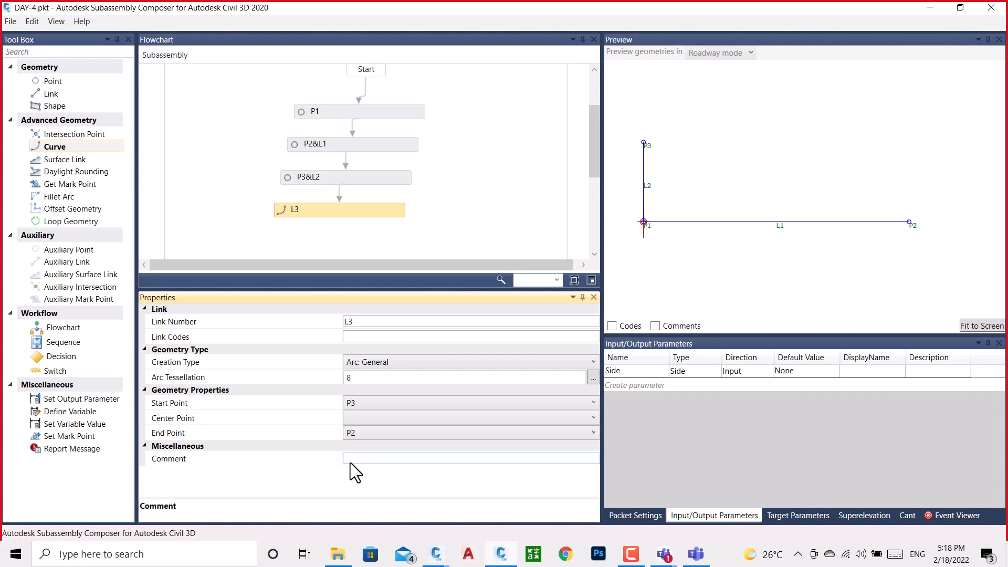
click(375, 419)
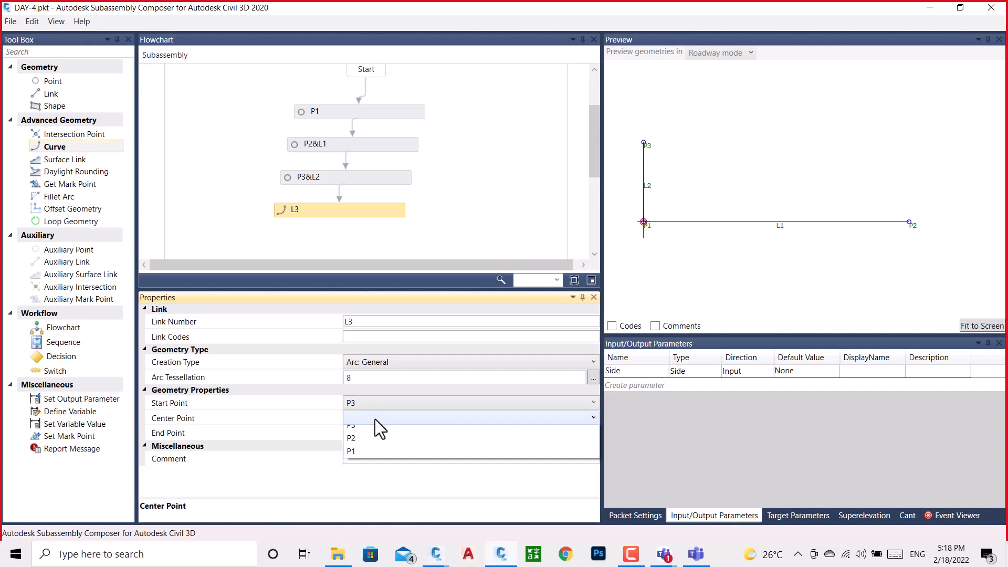
click(354, 460)
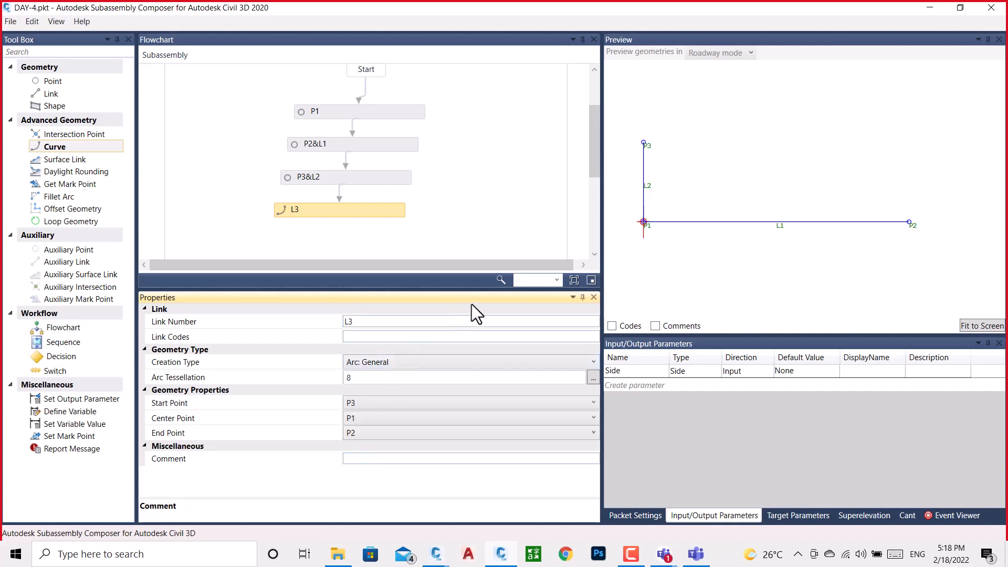
click(983, 326)
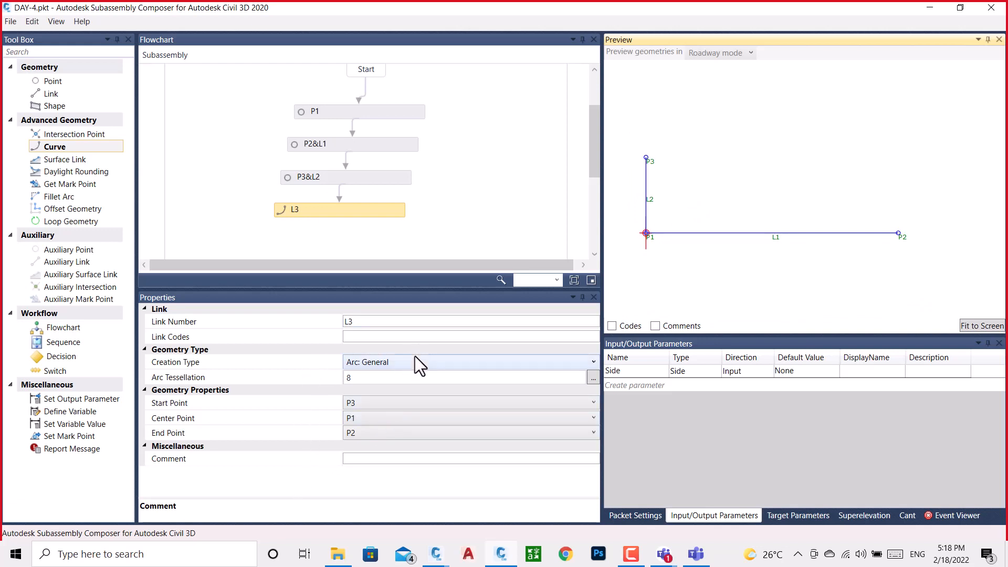
click(360, 378)
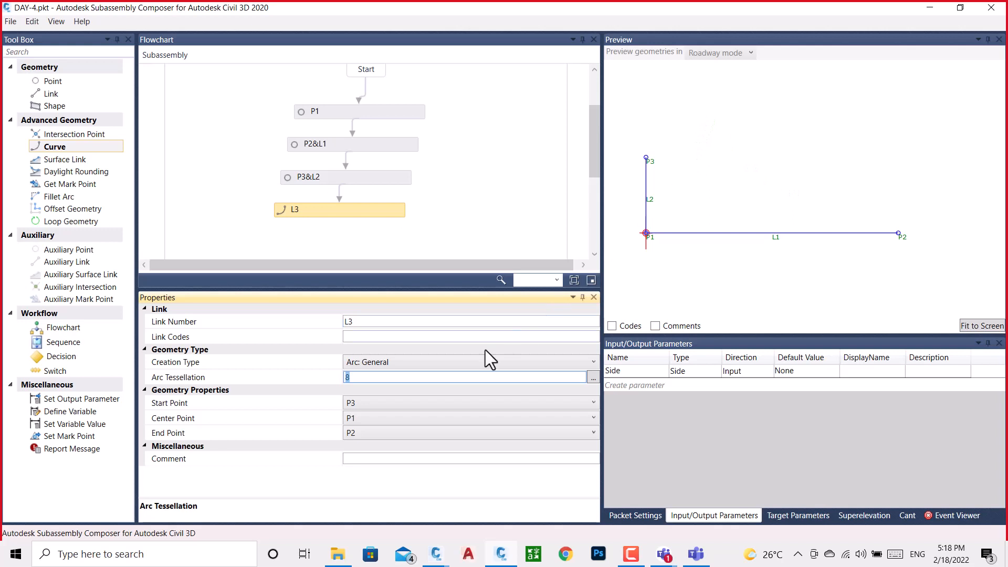
- Change curve L3's creation type to Arc: Three Points with P1 as the arc point, and fit the preview
click(397, 363)
click(395, 363)
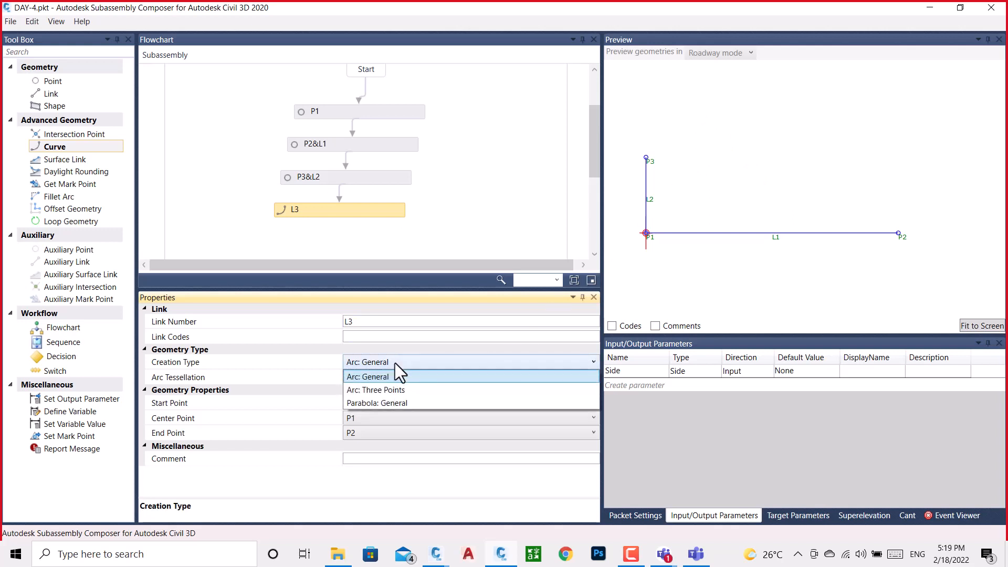
click(388, 391)
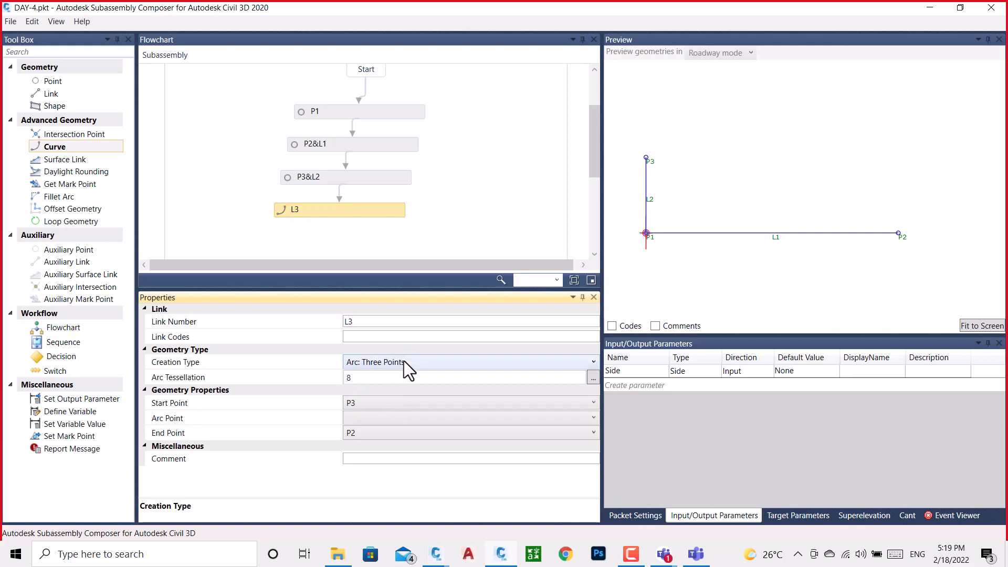
click(378, 418)
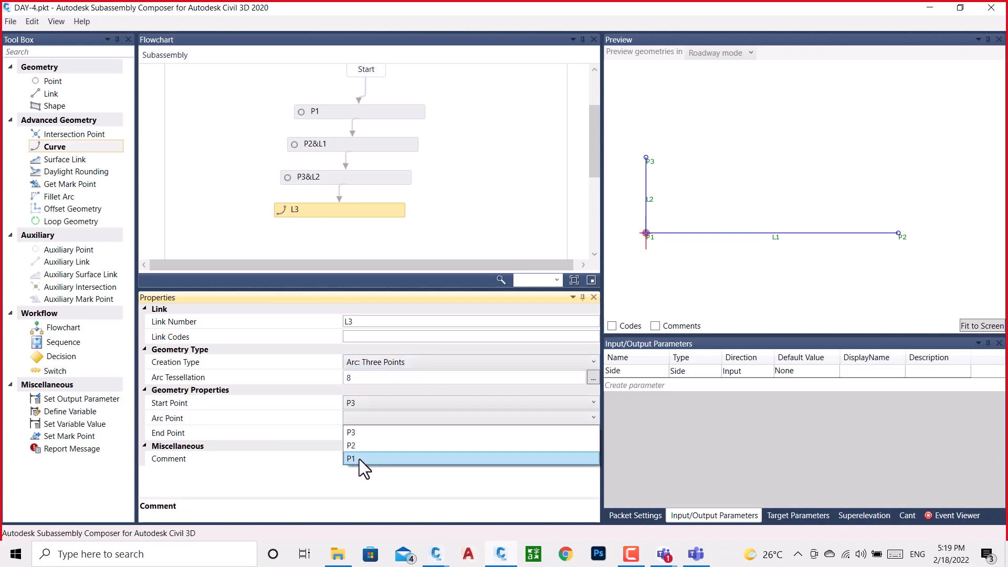
click(362, 458)
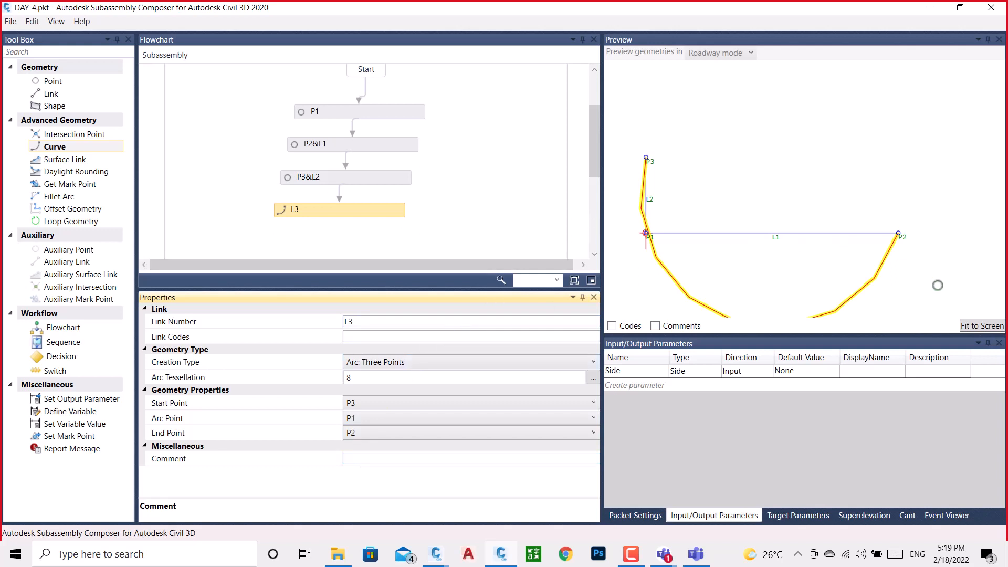
click(982, 325)
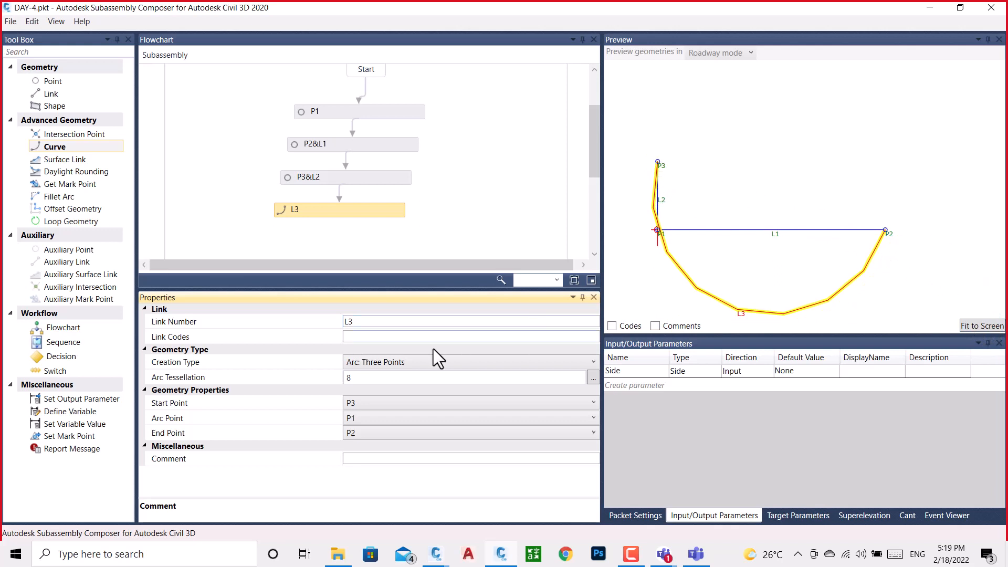
- Try increasing Arc Tessellation values of 12, 20 and 30 on curve L3
click(366, 376)
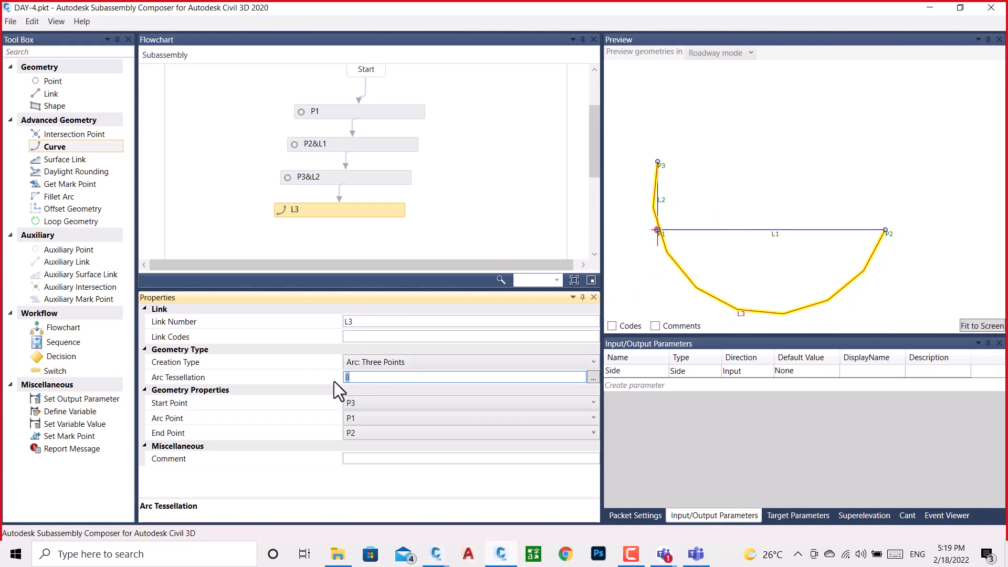
key(Return)
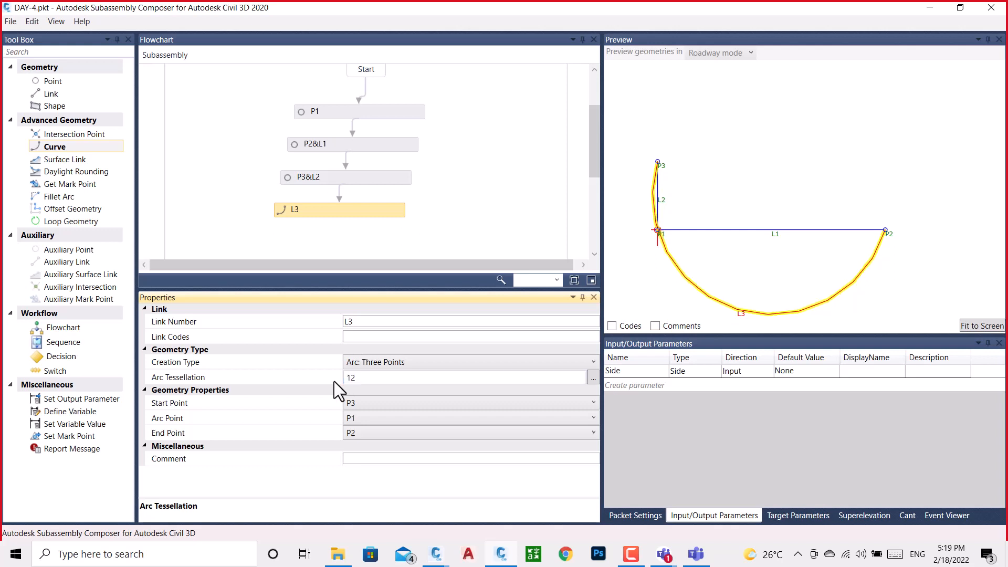
click(361, 377)
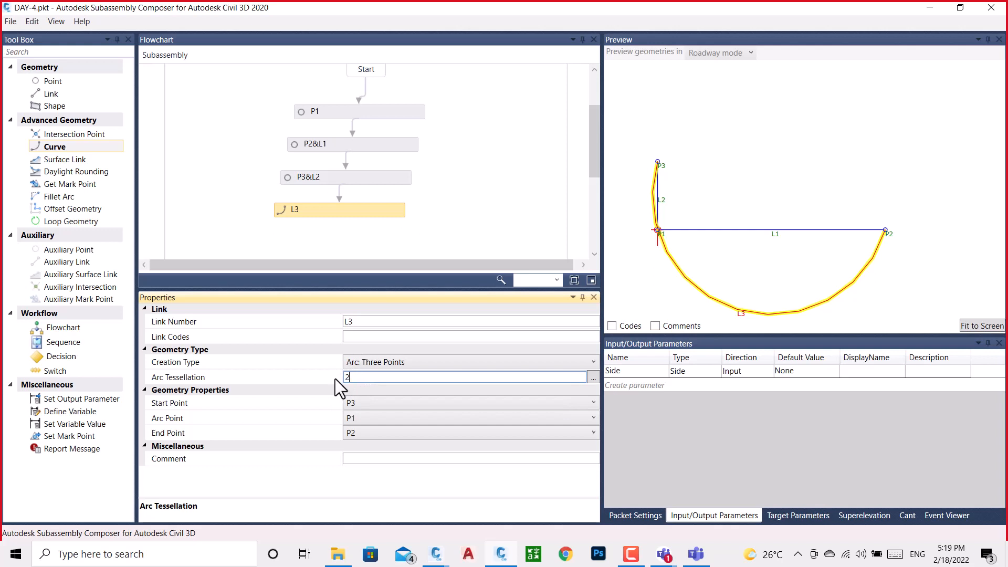
text(20)
key(Return)
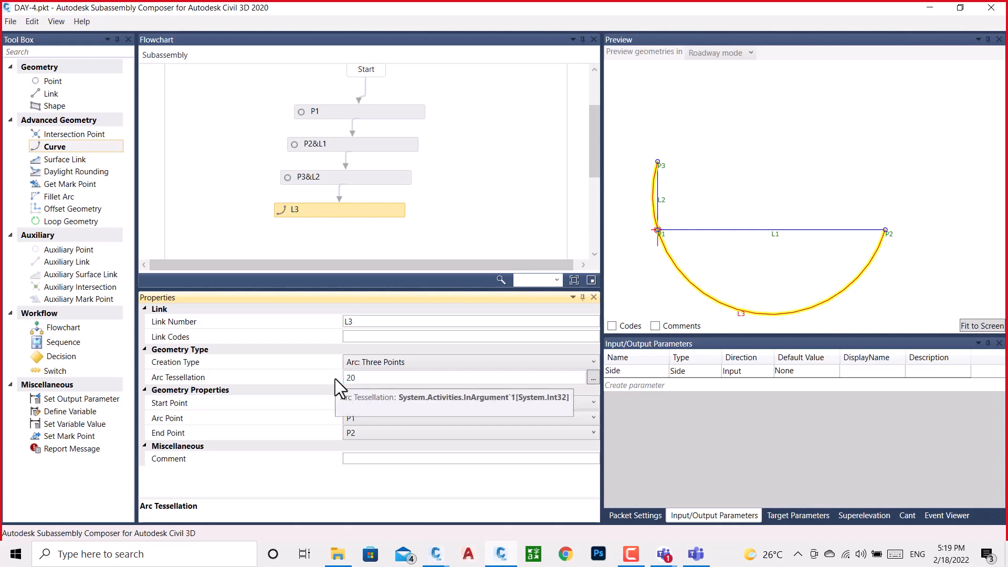
click(366, 378)
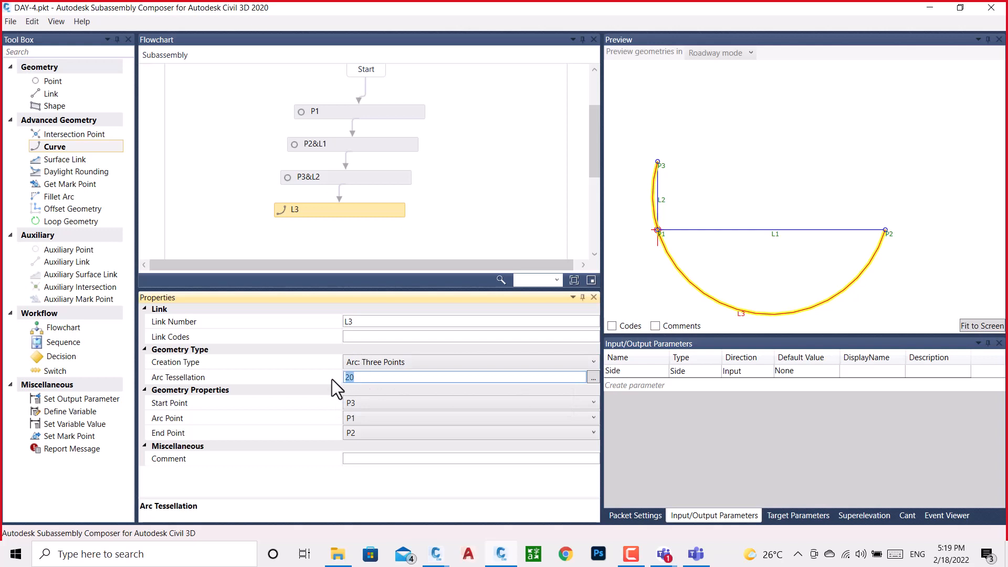
text(30)
key(Return)
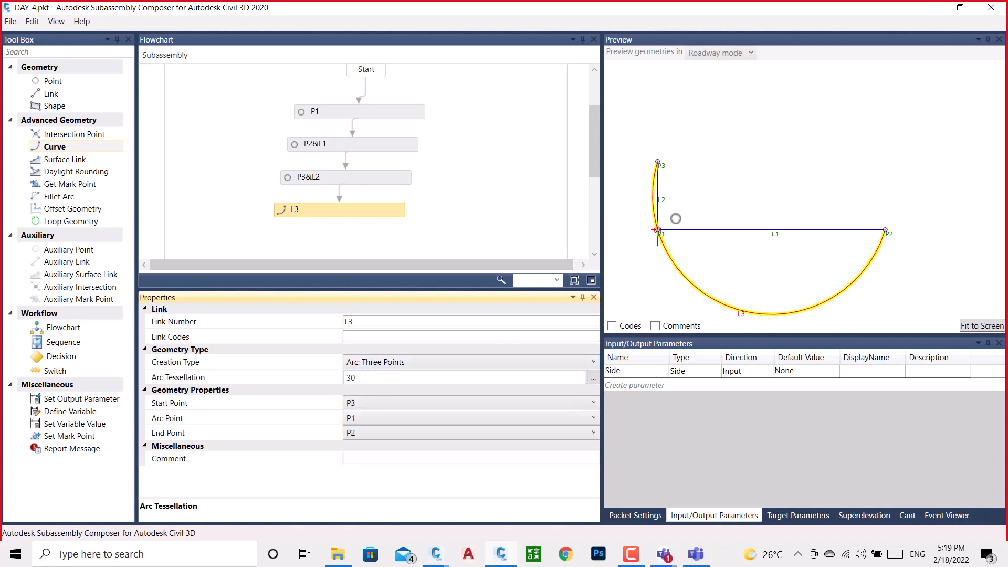
scroll(653, 227, down, 2)
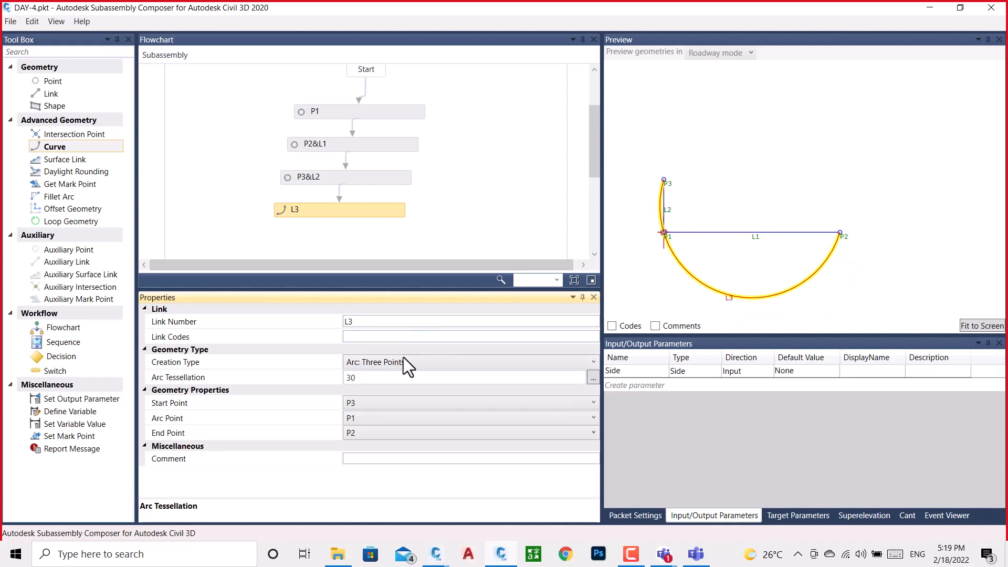
- Delete curve L3 from the flowchart
click(372, 379)
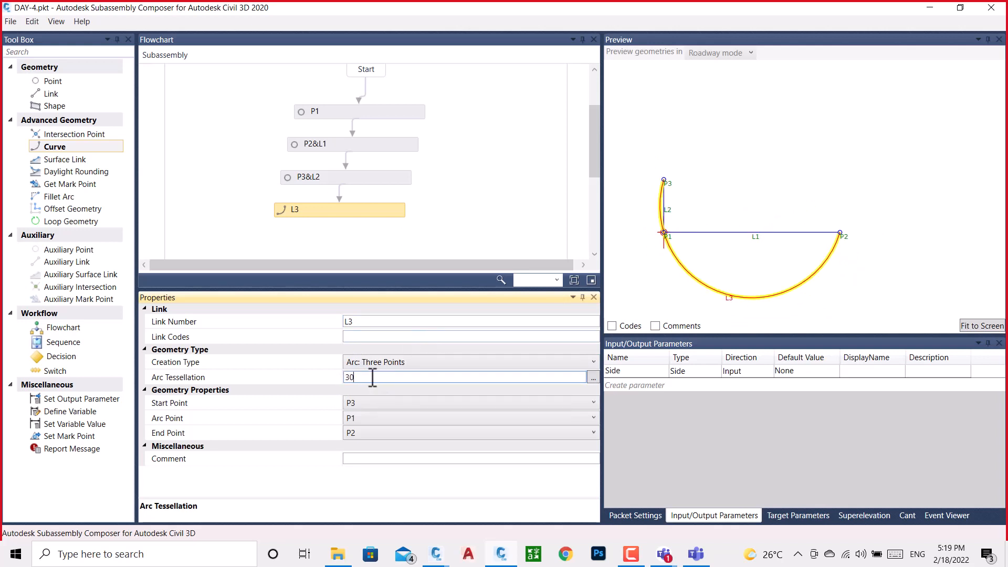
drag(373, 377, 326, 374)
click(360, 213)
key(Delete)
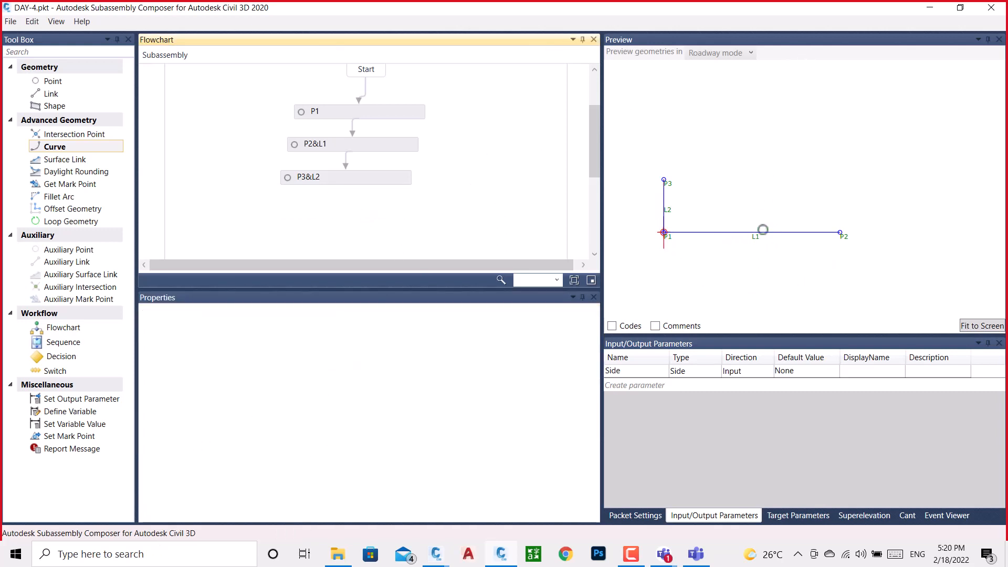
- Set P2's Delta X from P1 to 0.5 and fit the geometry in the preview
click(335, 177)
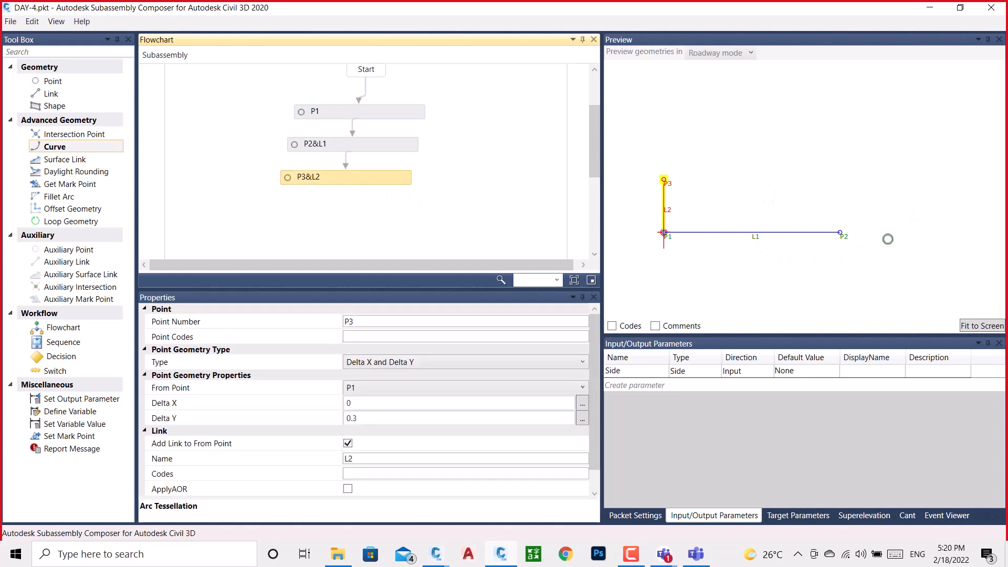
click(387, 147)
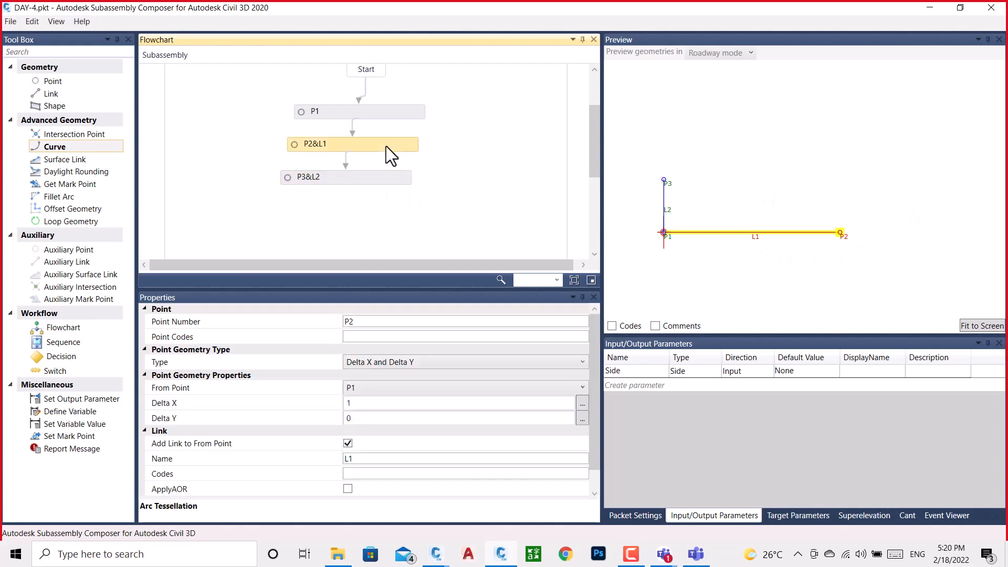
click(364, 402)
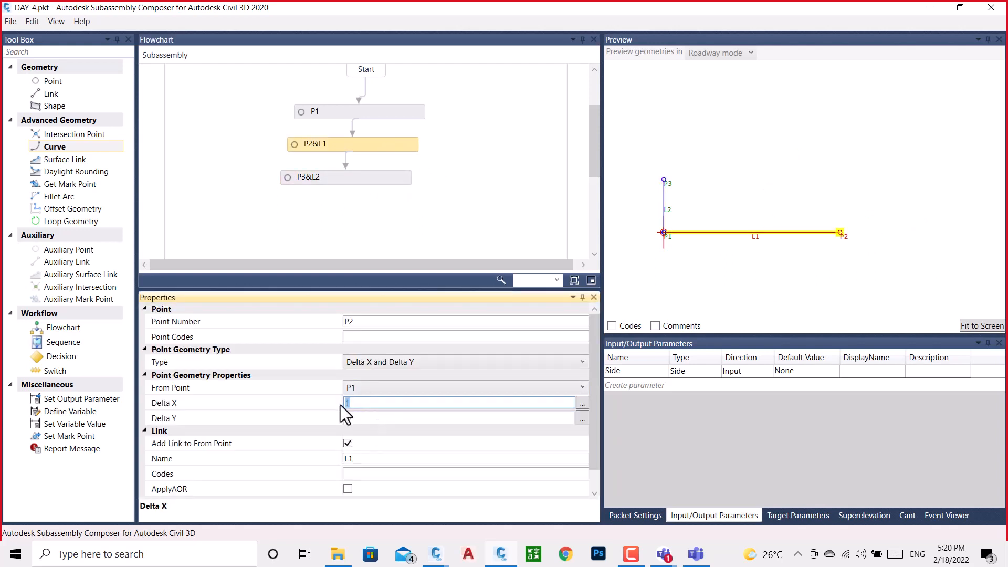
text(0.5)
key(Return)
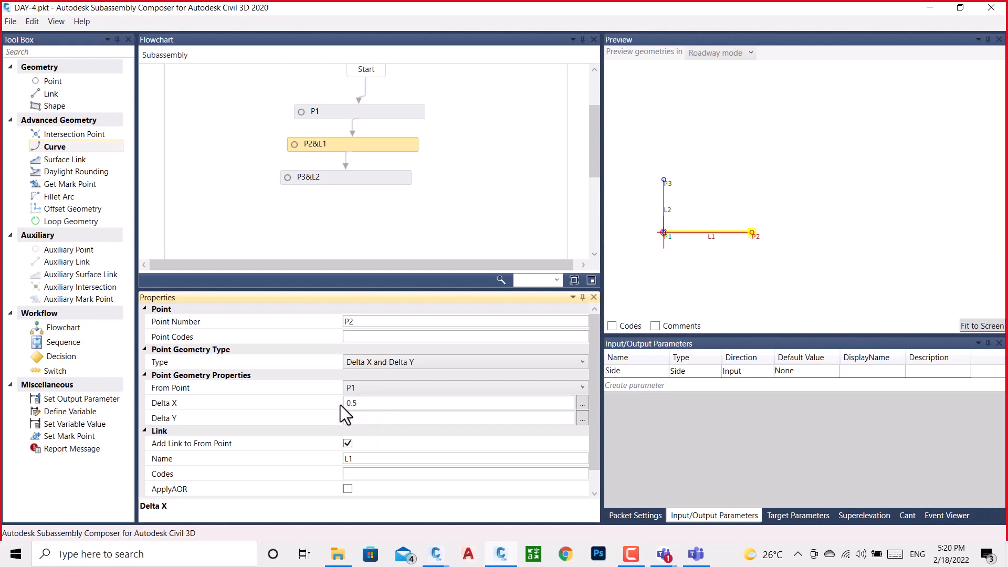
click(983, 328)
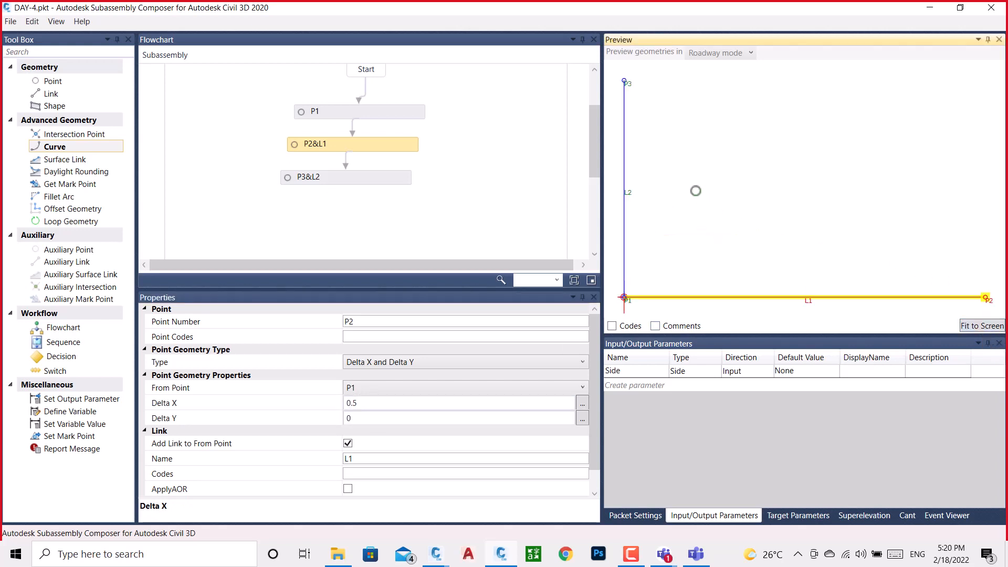
scroll(696, 190, down, 1)
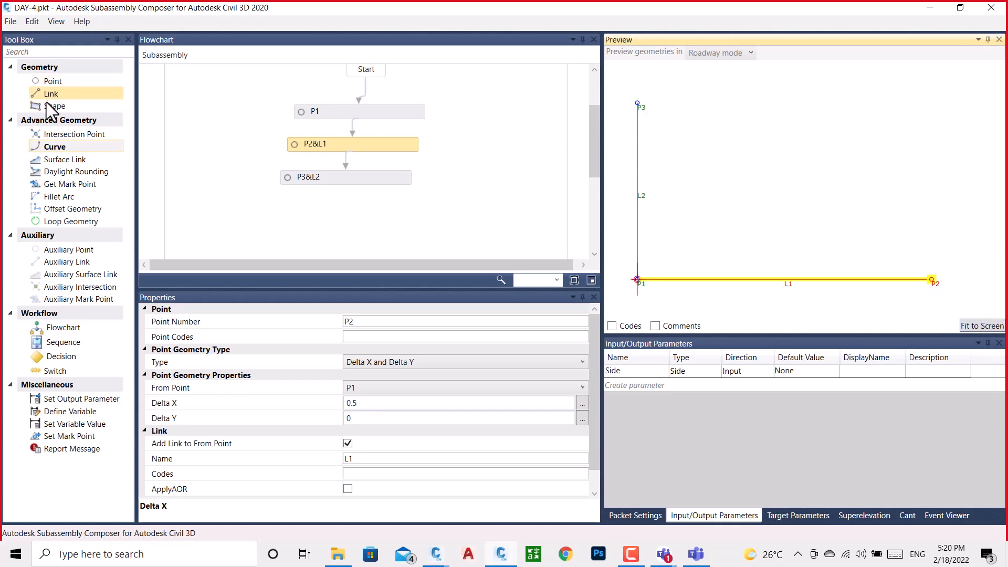
- Add point P4 with link L3 beneath P3&L2, offset from P3 by a Delta X of 0.5
drag(52, 81, 345, 216)
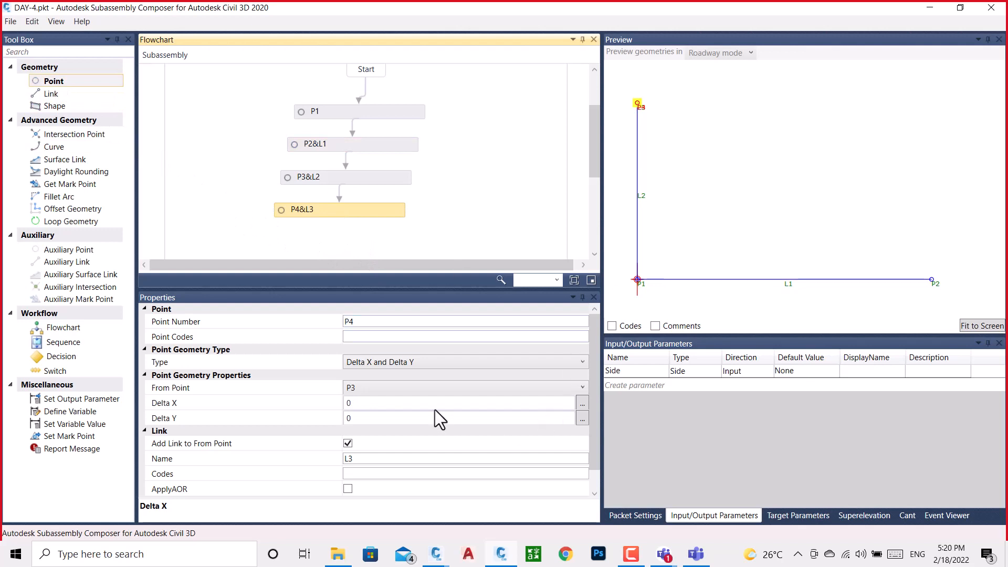
click(348, 403)
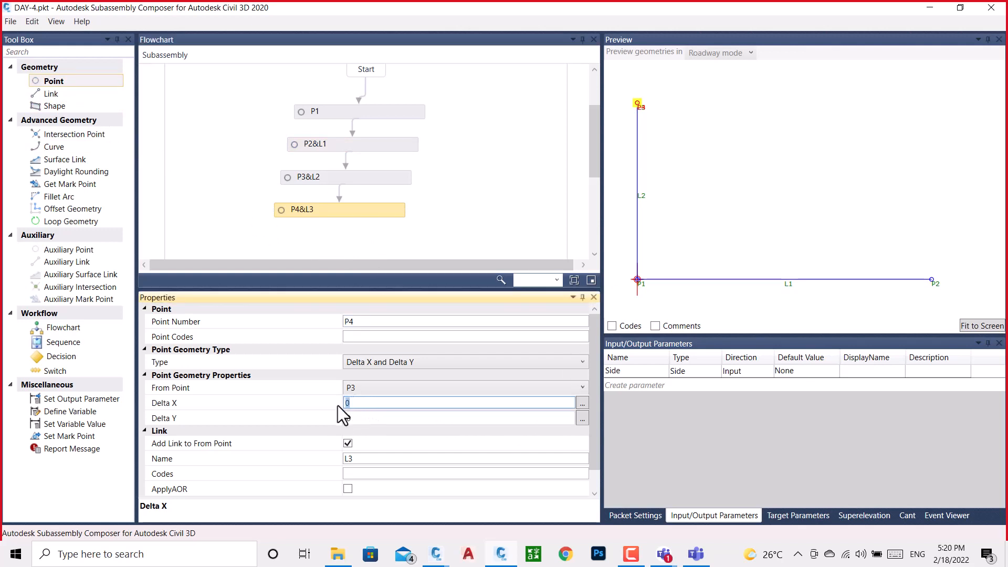
text(0.5)
key(Return)
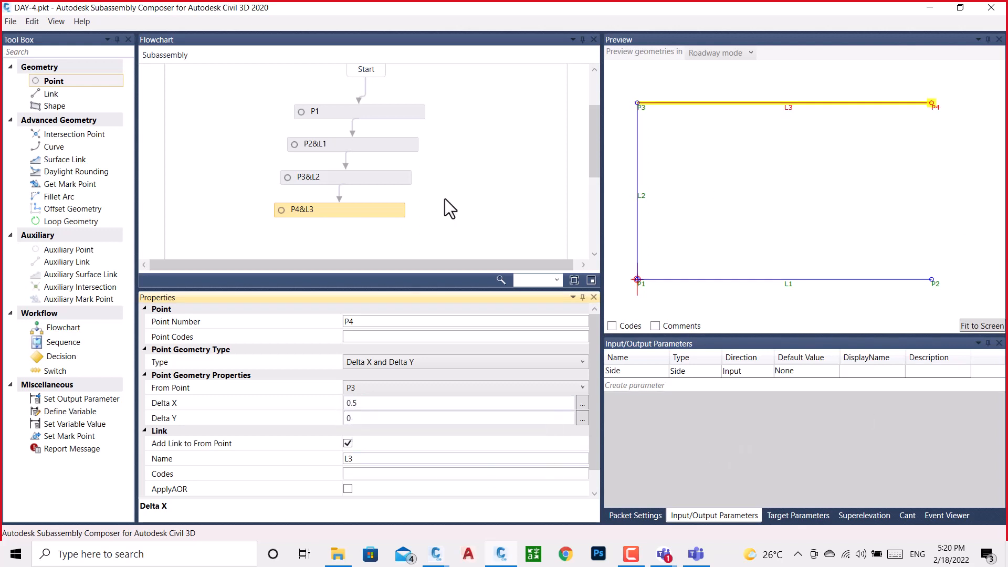
- Add link L4 beneath P4&L3, running from start point P2 to end point P4, and fit the geometry in the preview
drag(44, 95, 343, 236)
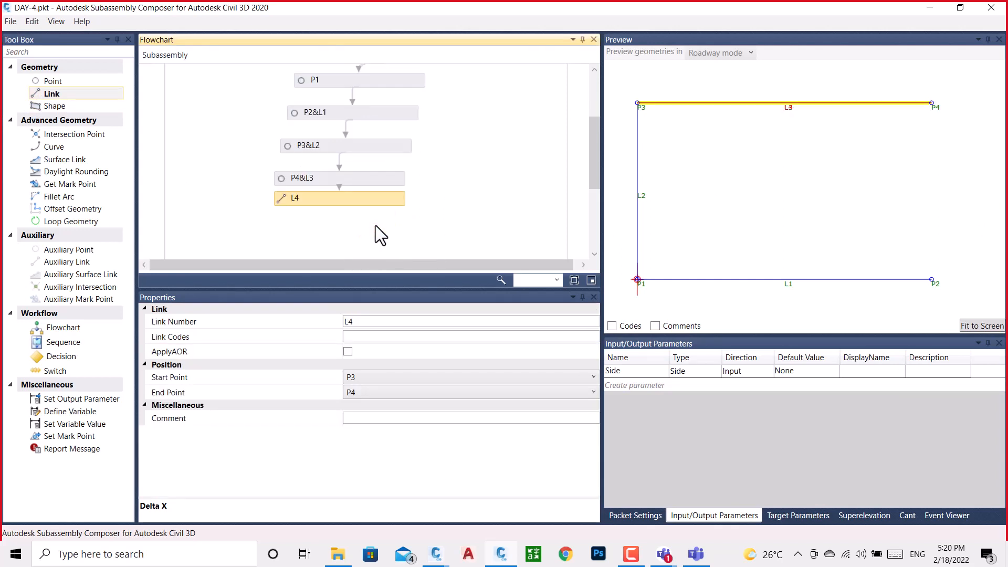
click(373, 379)
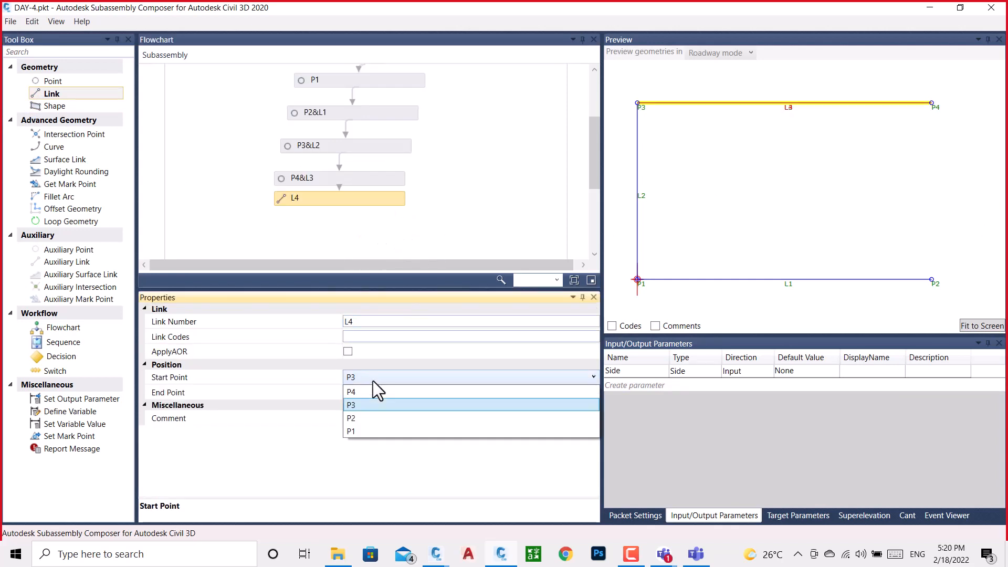
click(354, 414)
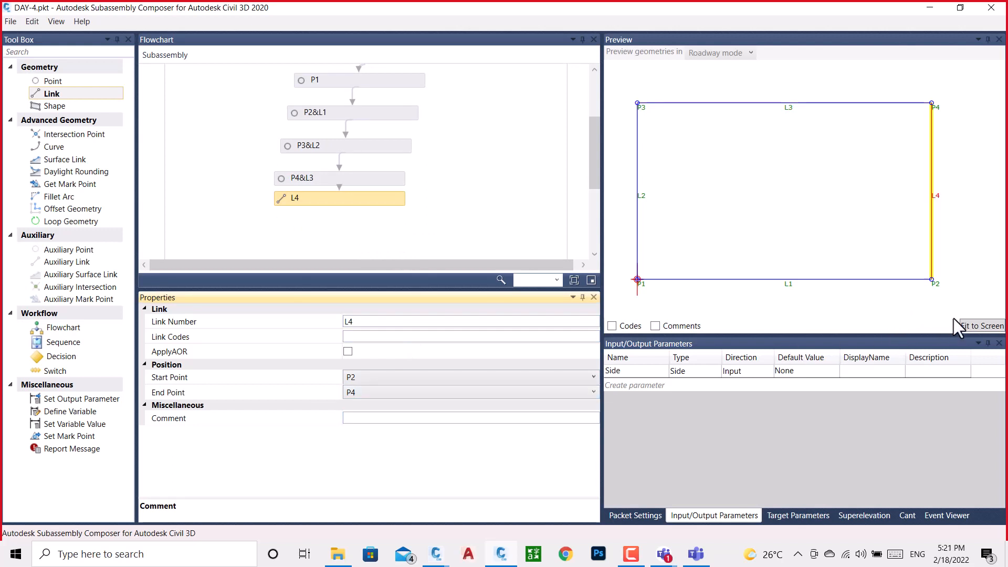
click(971, 325)
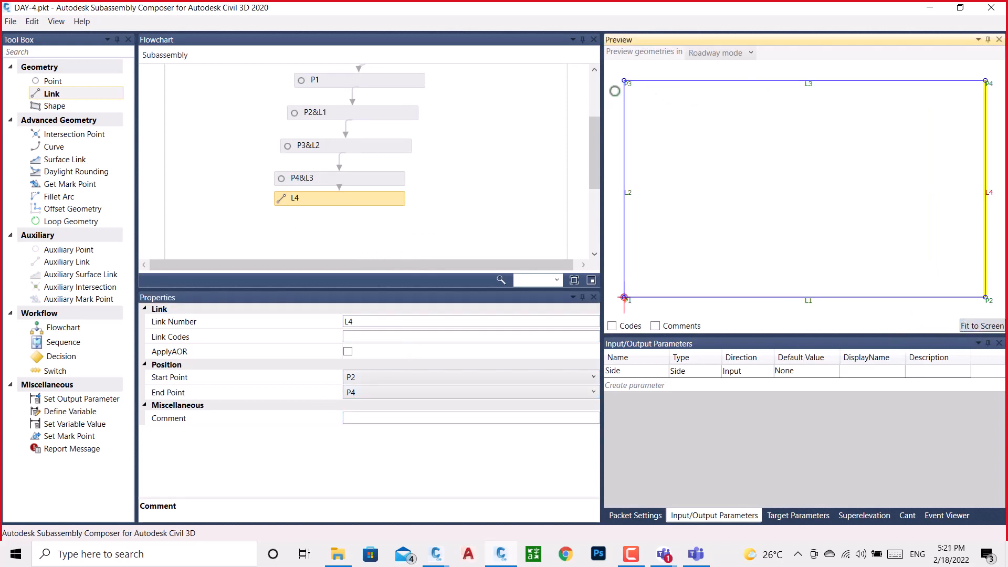
scroll(628, 84, down, 1)
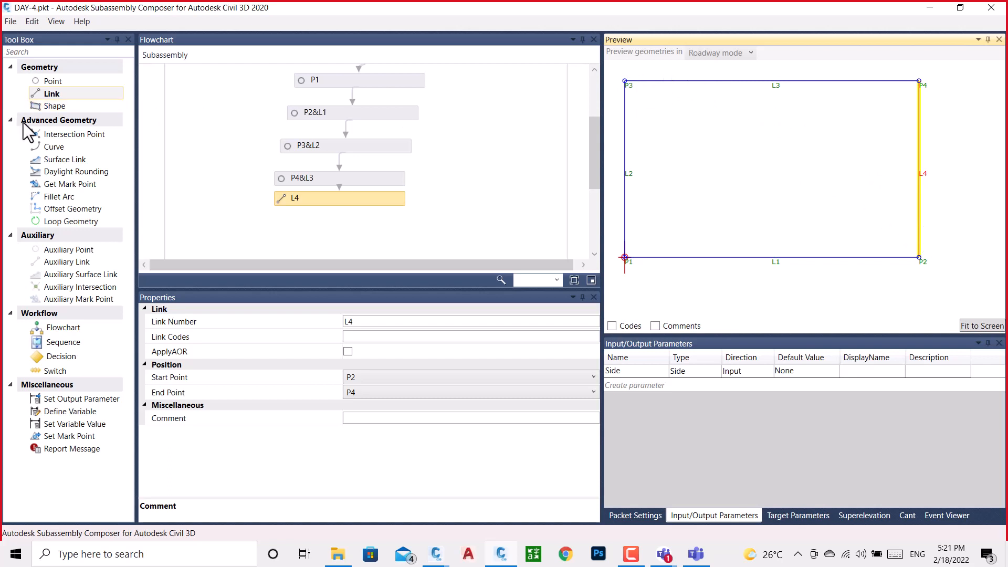
- Add a three-point arc curve L5 beneath L4, with start point P3, arc point P4 and end point P2, and fit the preview
drag(49, 148, 339, 148)
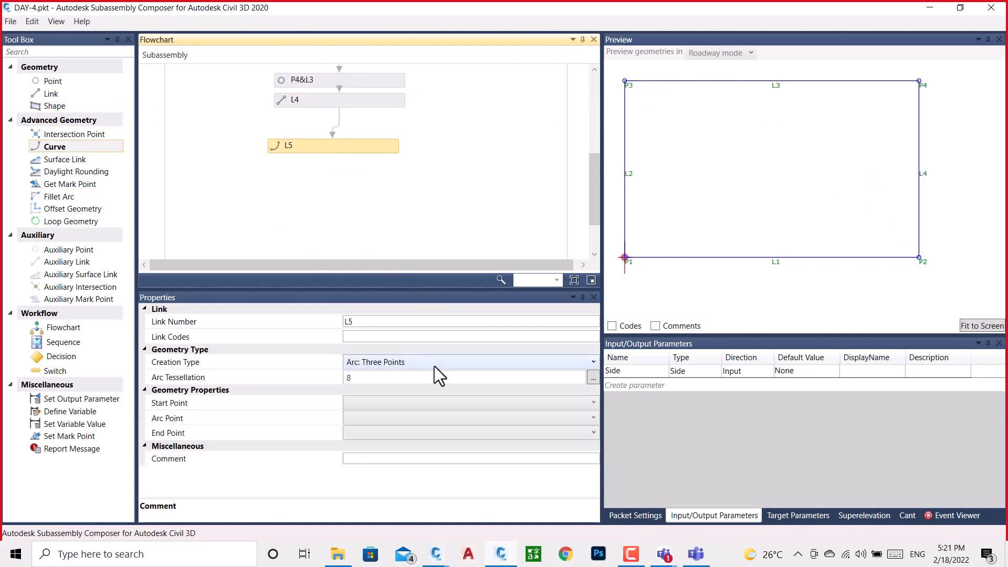
click(386, 403)
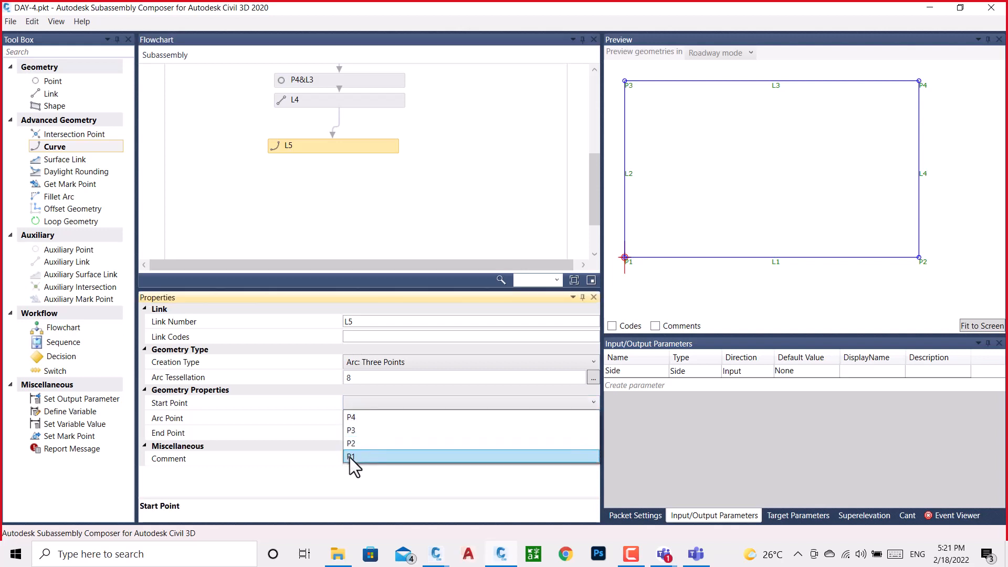
click(360, 431)
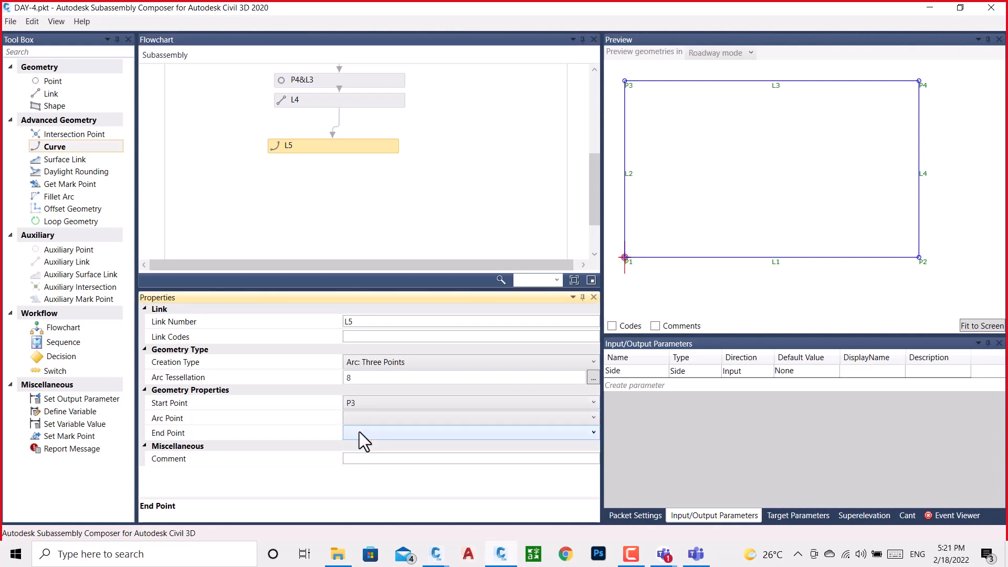
click(358, 418)
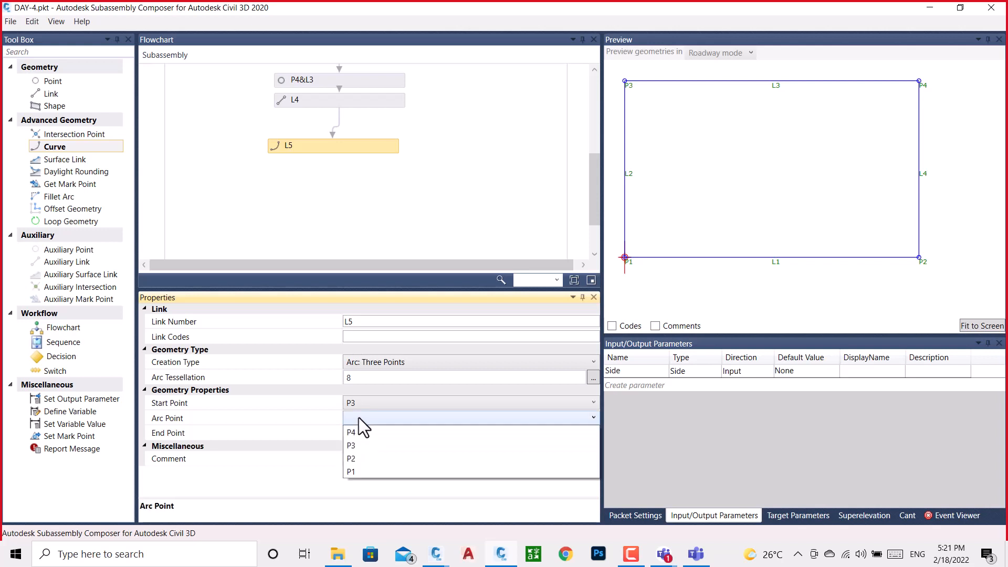
click(354, 433)
click(357, 433)
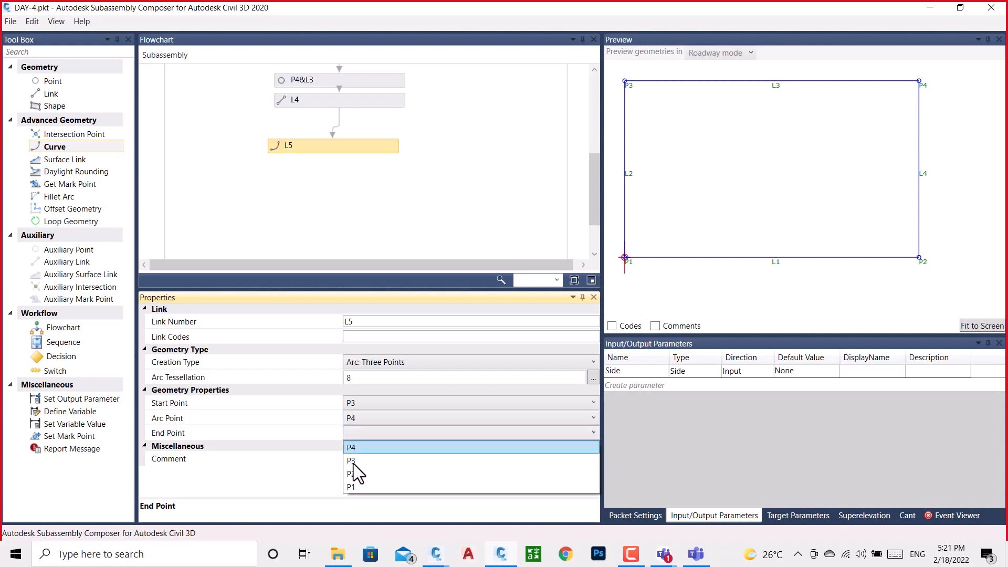
click(356, 477)
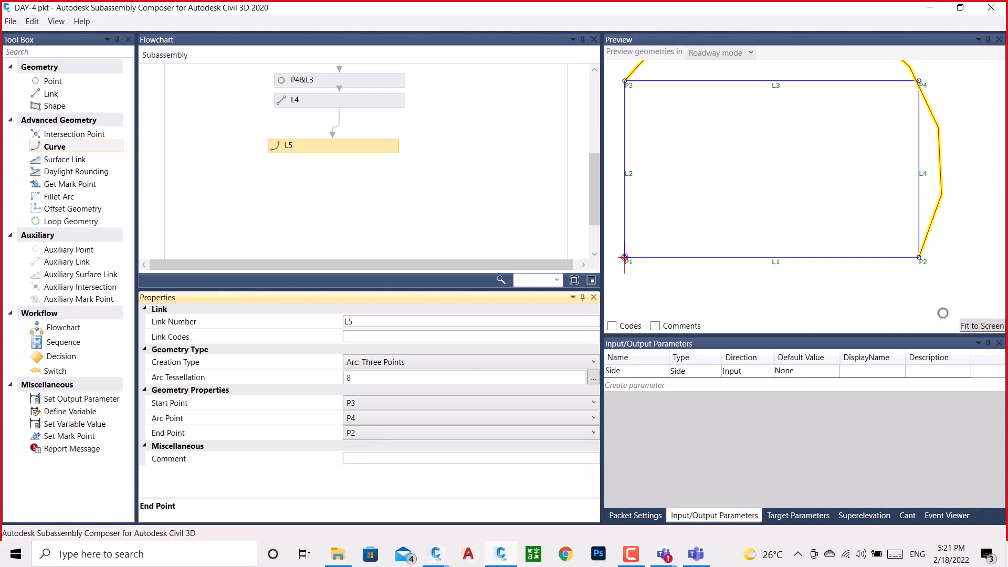
click(976, 324)
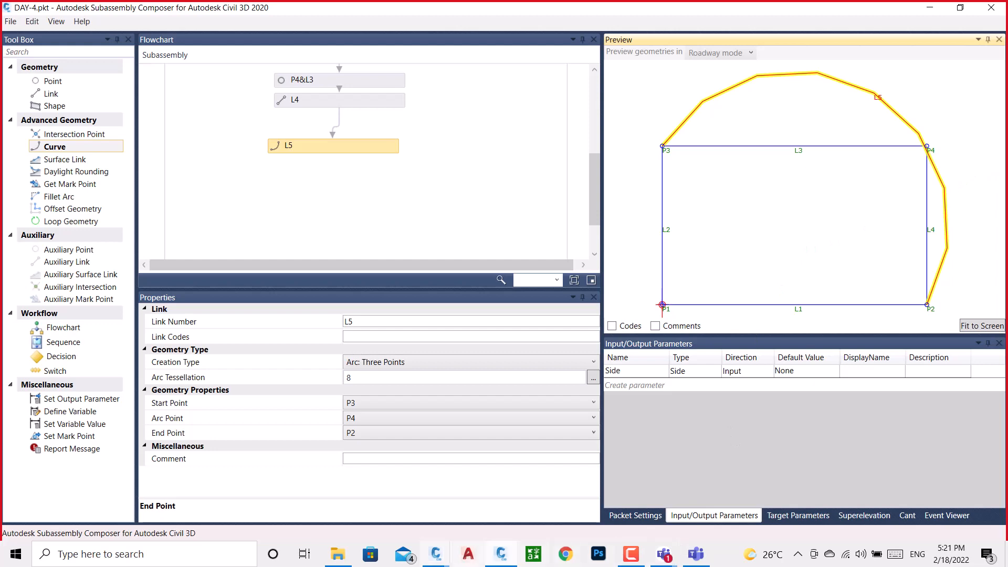
- Switch to the DAY-4-TARGET drawing in Civil 3D and examine the 15m R.O.W. section, including the PGL leader at its centreline
click(502, 556)
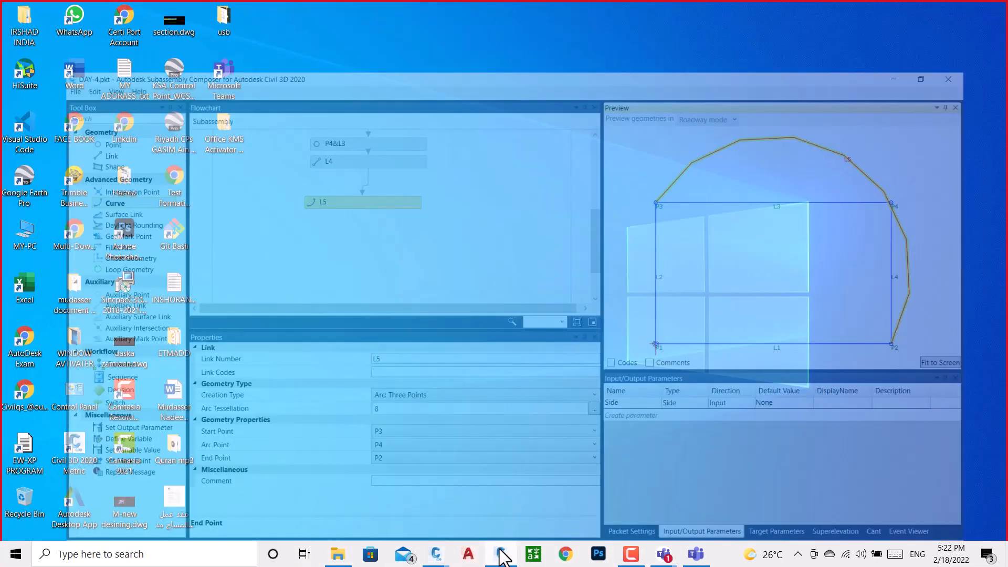
click(503, 555)
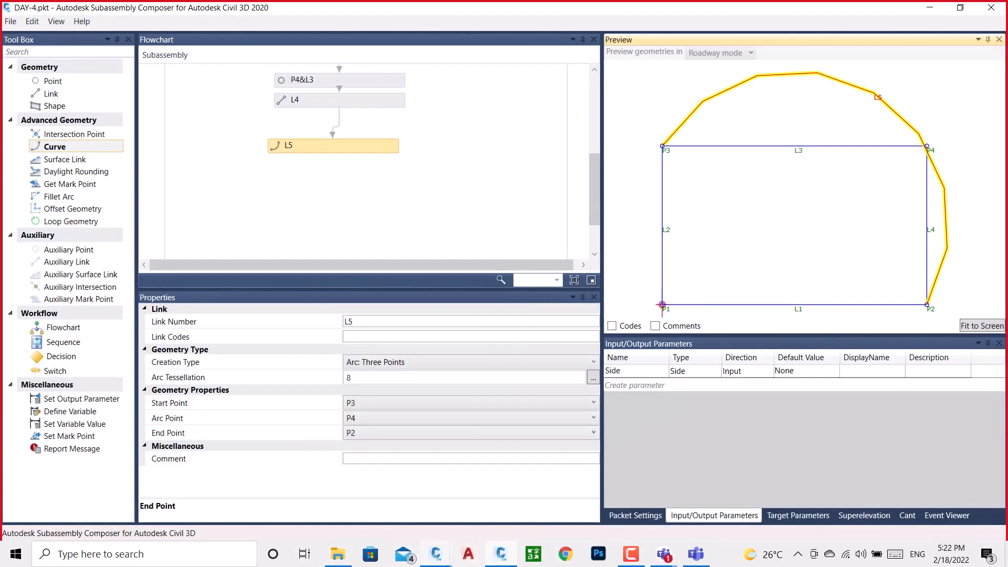
mouse_move(436, 554)
click(489, 503)
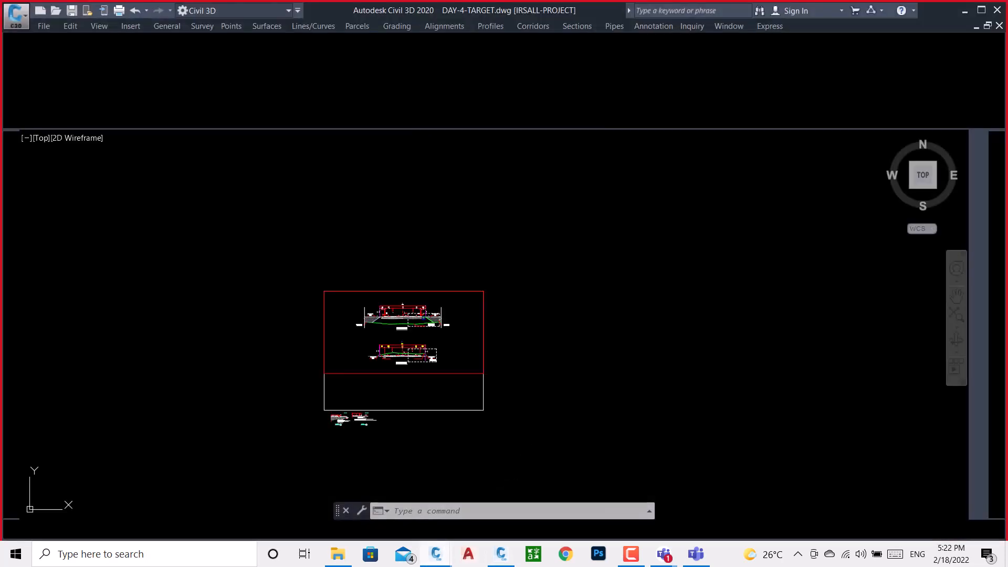
scroll(385, 336, up, 6)
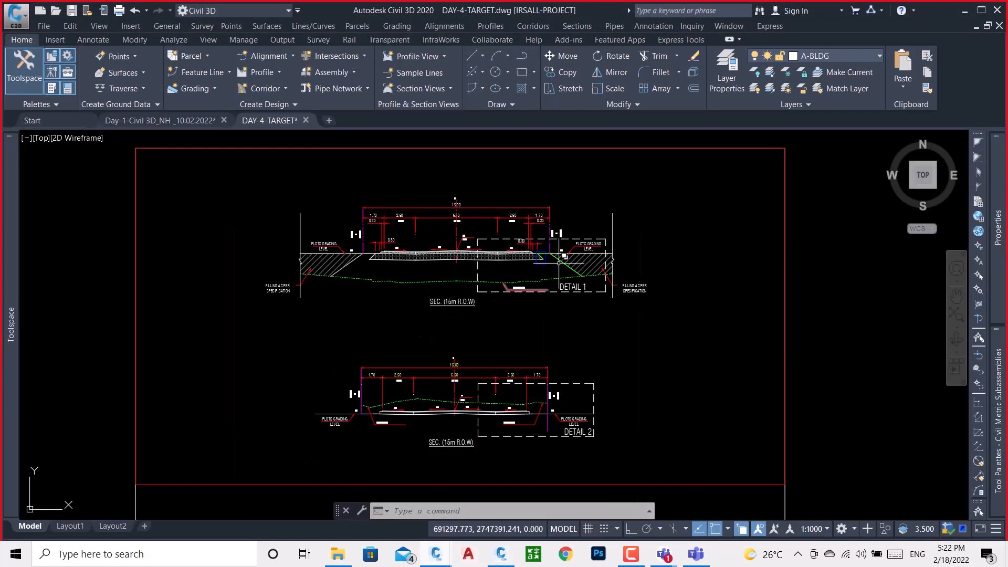
scroll(561, 257, up, 6)
scroll(502, 231, down, 7)
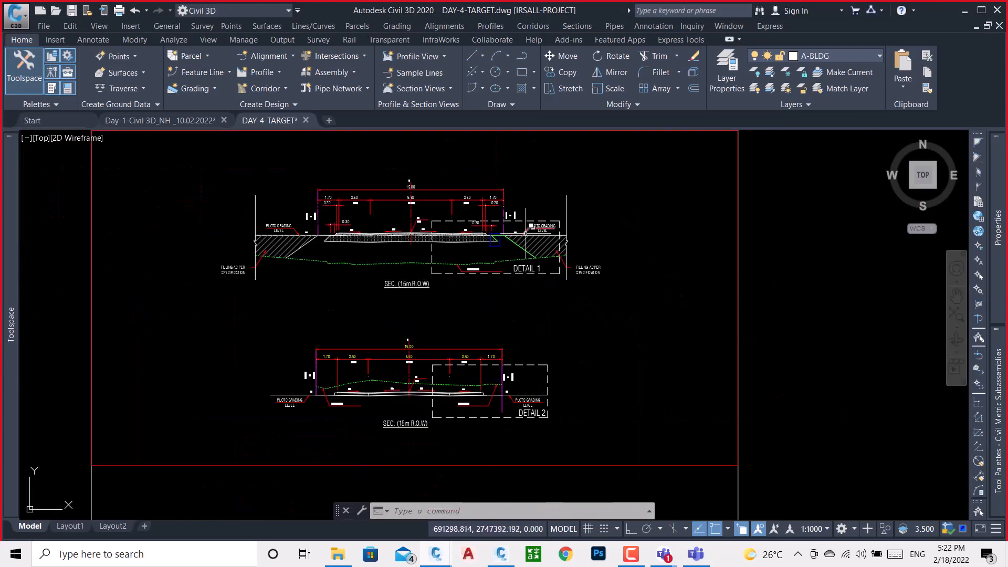
scroll(628, 349, down, 2)
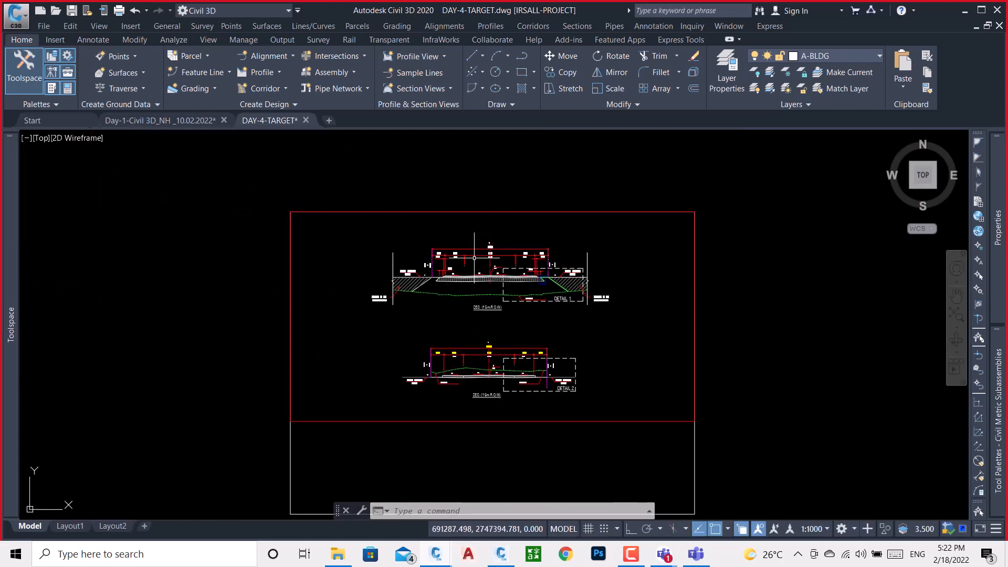
scroll(474, 260, up, 6)
scroll(652, 331, down, 2)
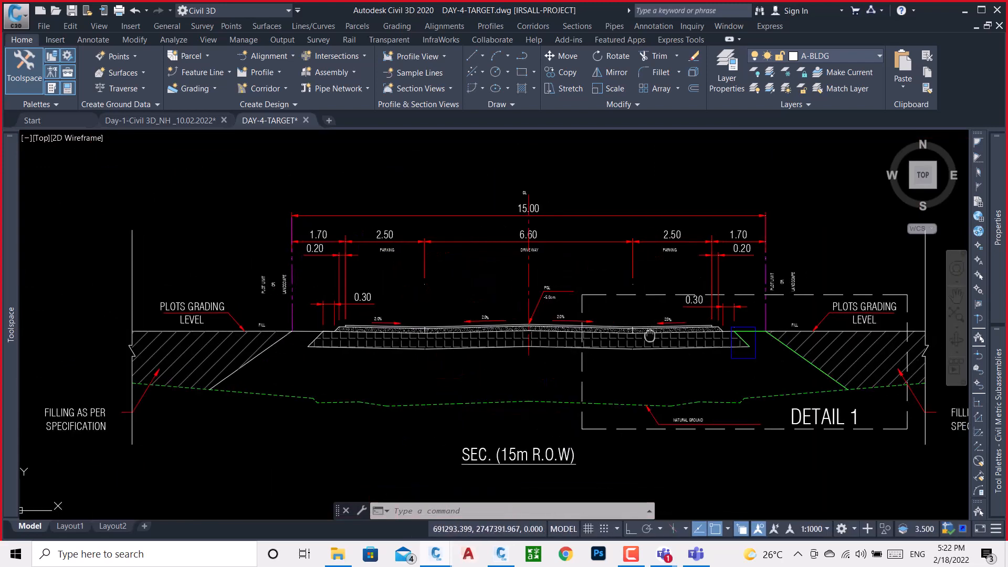
scroll(524, 322, up, 6)
scroll(551, 352, down, 8)
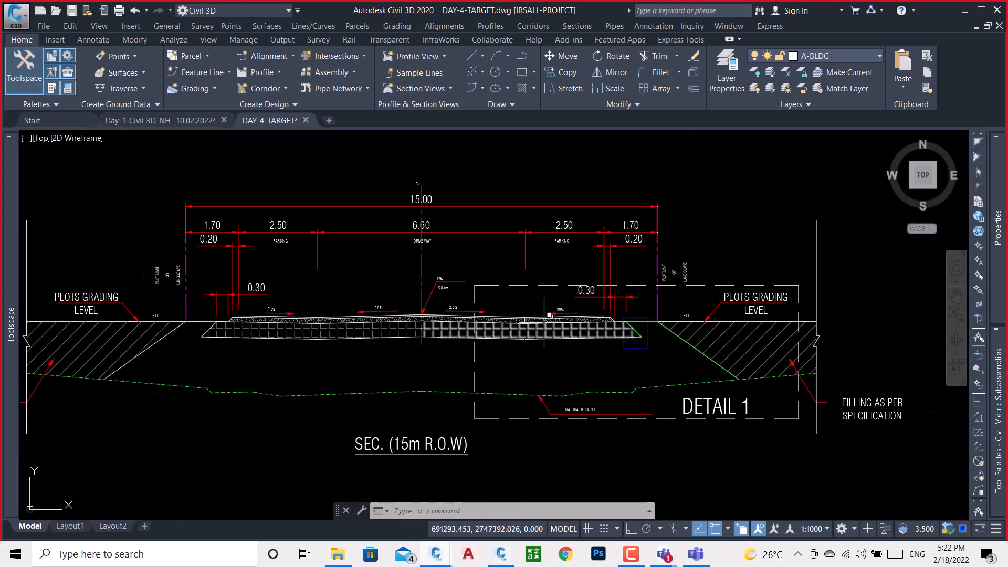
scroll(511, 318, up, 8)
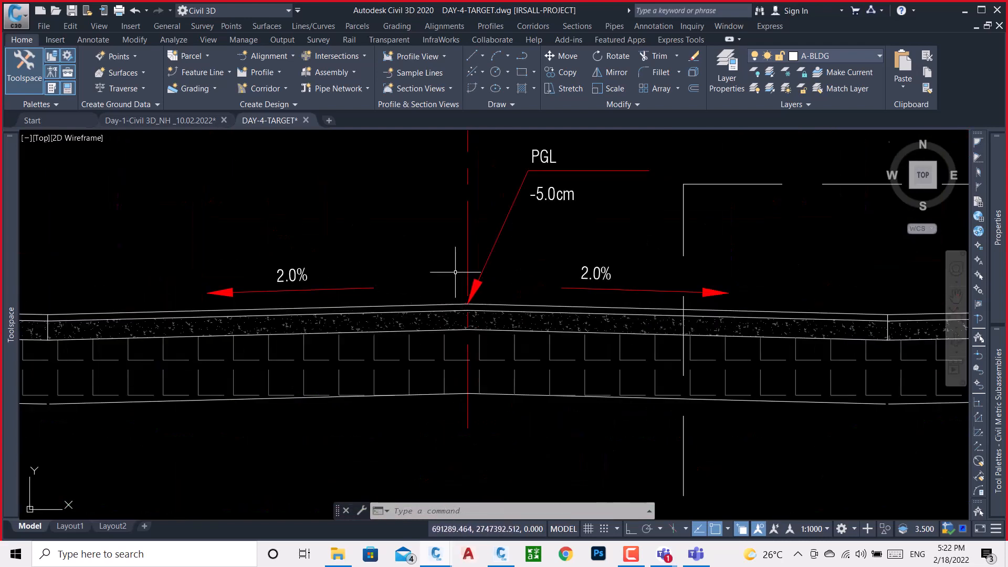
click(482, 268)
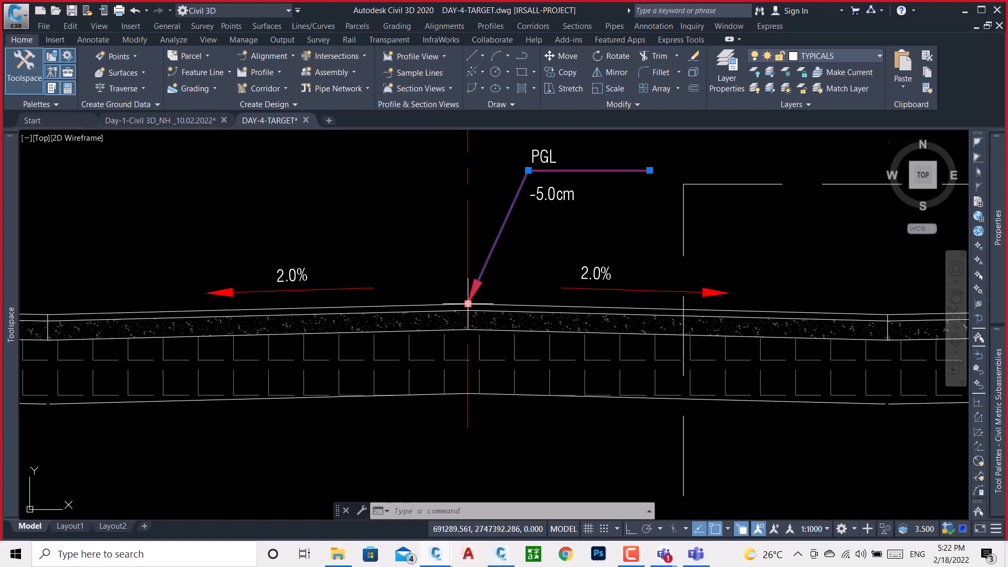
scroll(452, 258, down, 5)
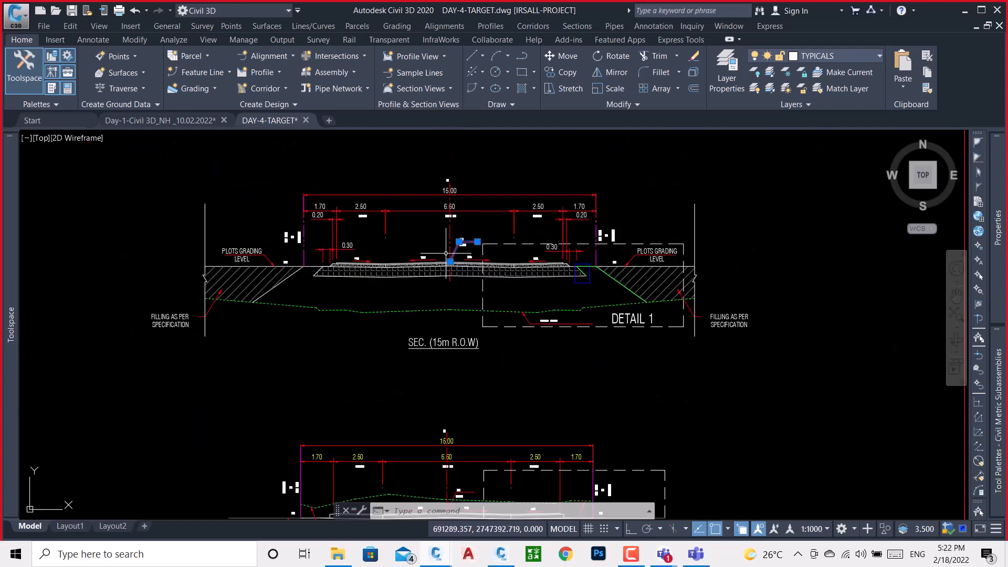
key(Escape)
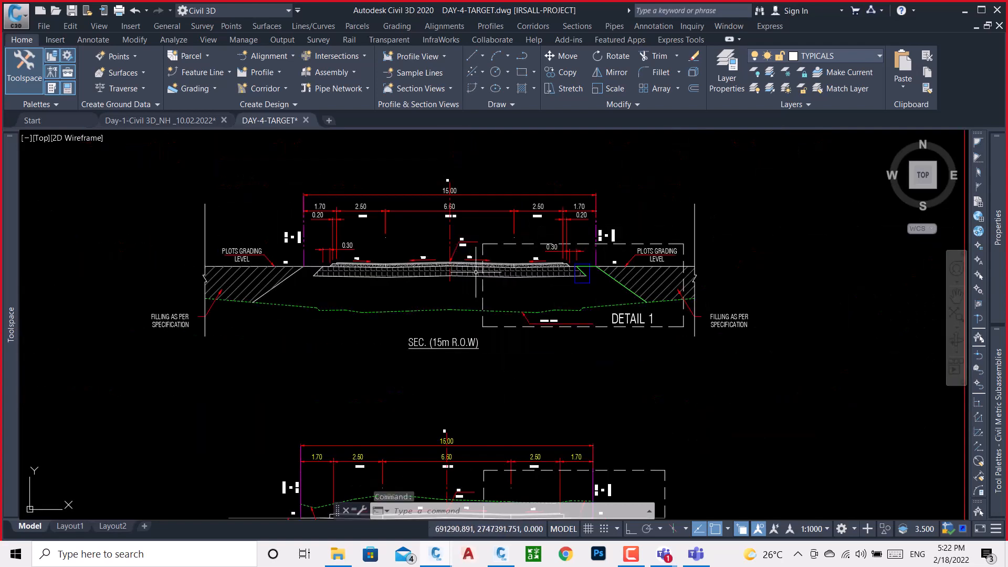
scroll(475, 272, down, 4)
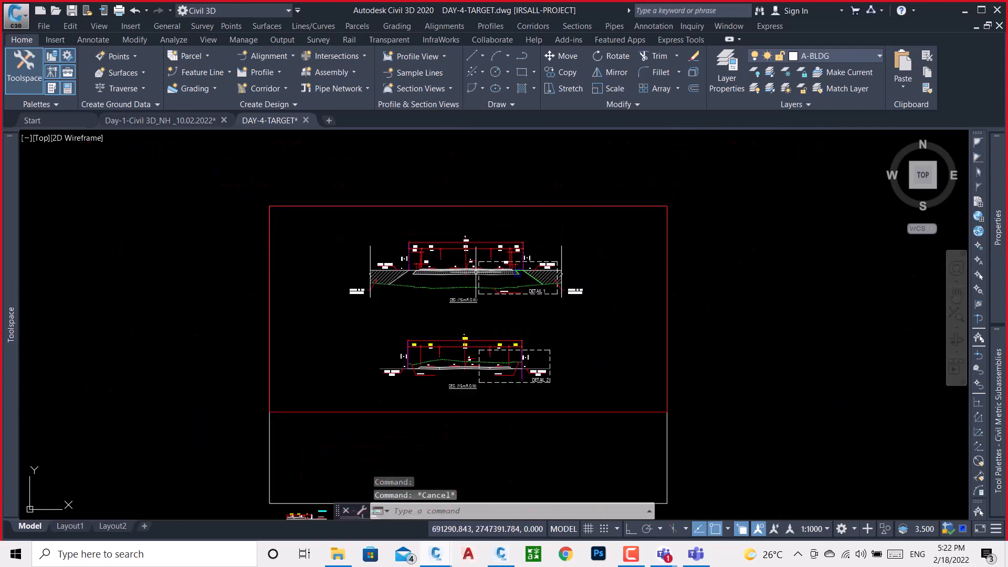
- Create a blank drawing and copy the complete upper 15m R.O.W. section with DETAIL 1 from DAY-4-TARGET
click(331, 124)
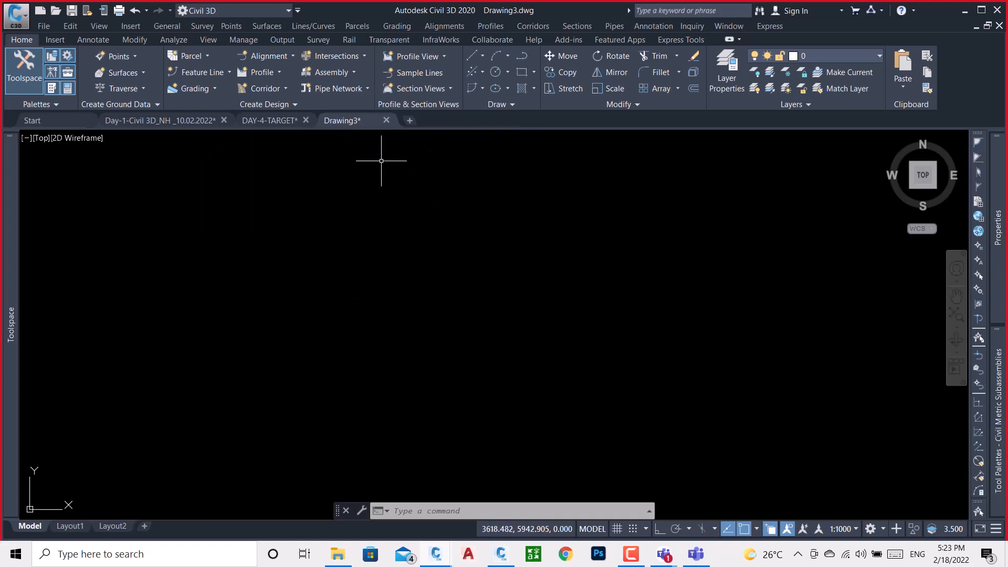
click(256, 122)
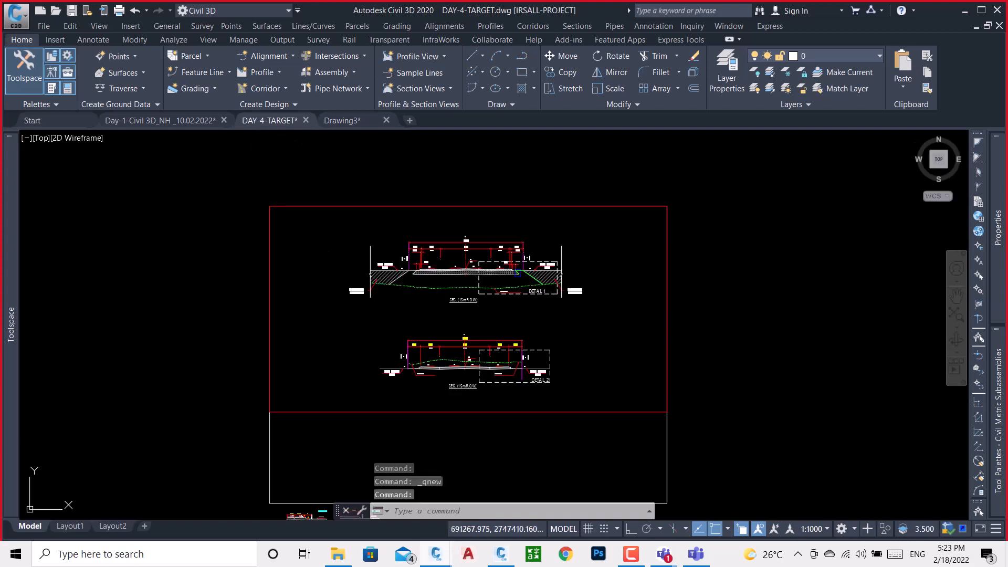
click(339, 216)
click(609, 324)
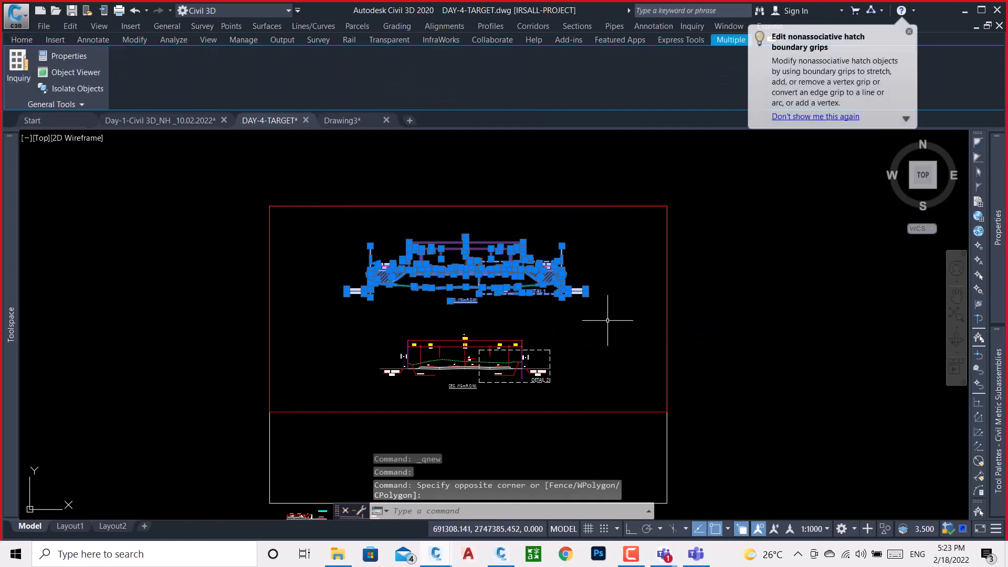
key(ctrl+c)
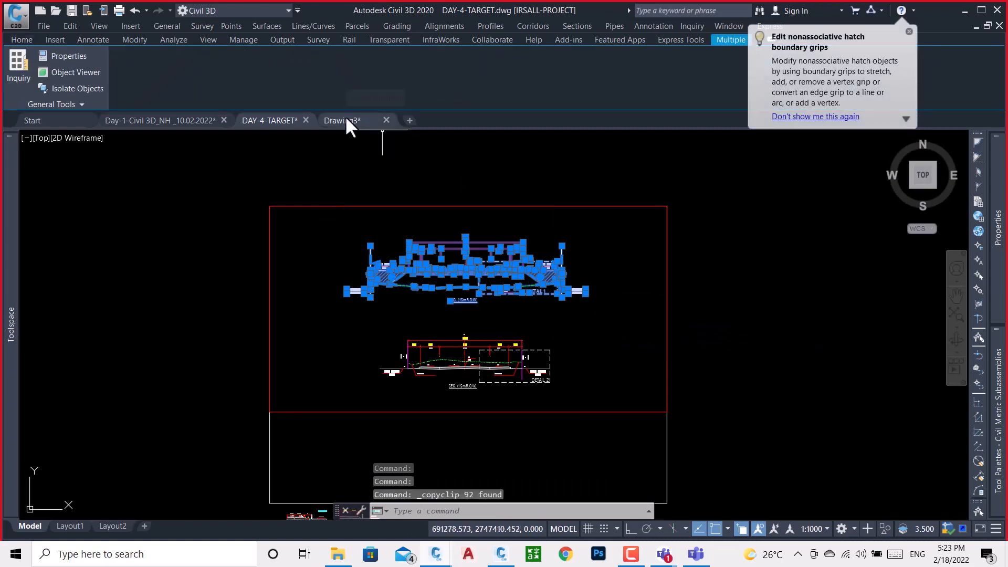
- Paste the copied 15m R.O.W. section into the new blank drawing
click(346, 119)
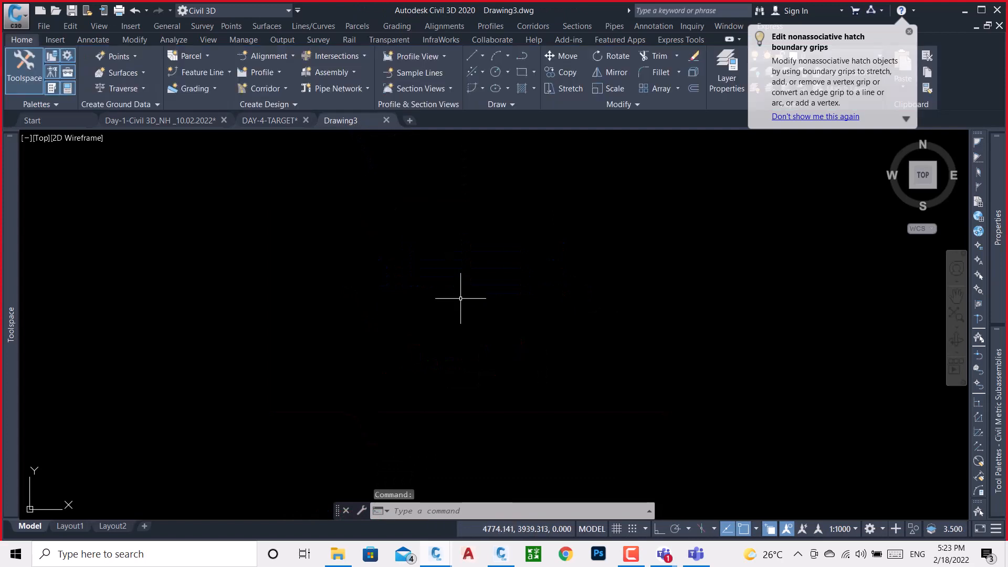
key(ctrl+v)
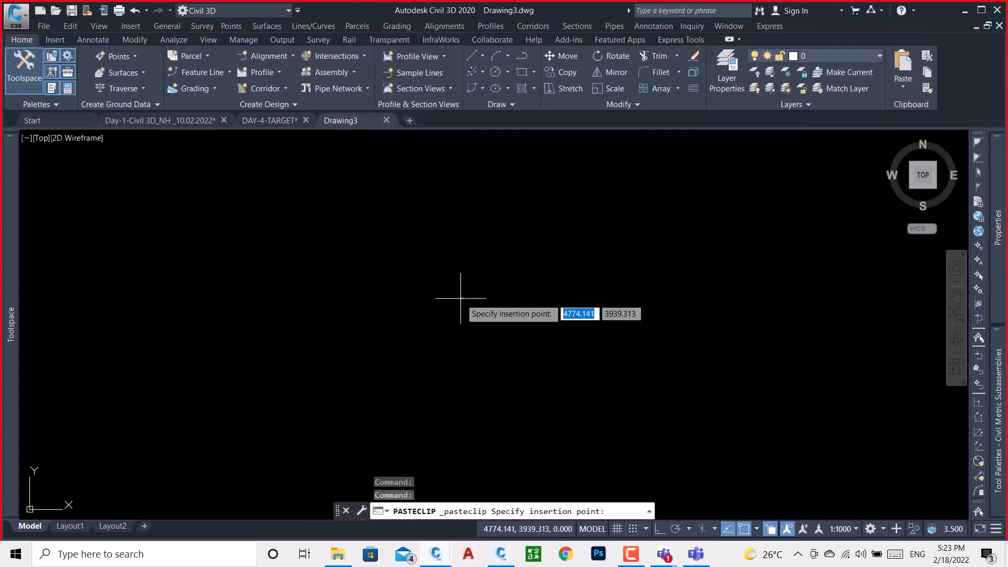
click(454, 278)
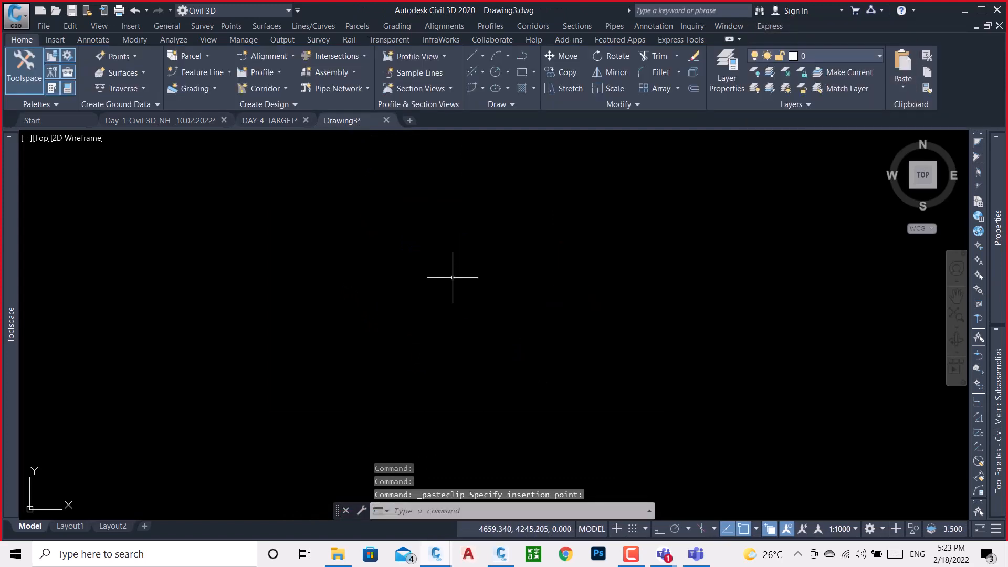
scroll(452, 277, up, 8)
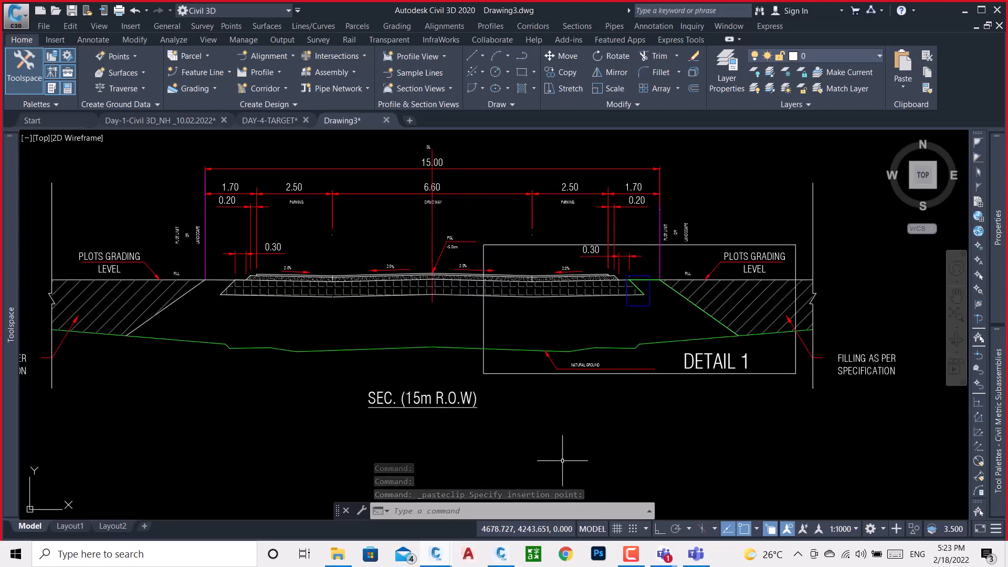
- Switch to Subassembly Composer and review point P1's origin and delta settings in the DAY-4 subassembly
click(504, 556)
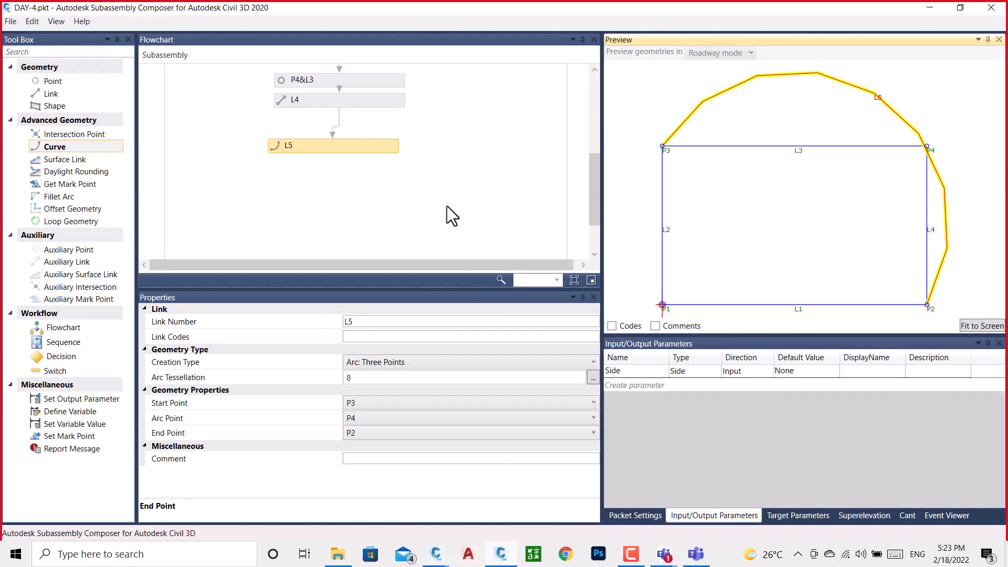
scroll(685, 224, down, 1)
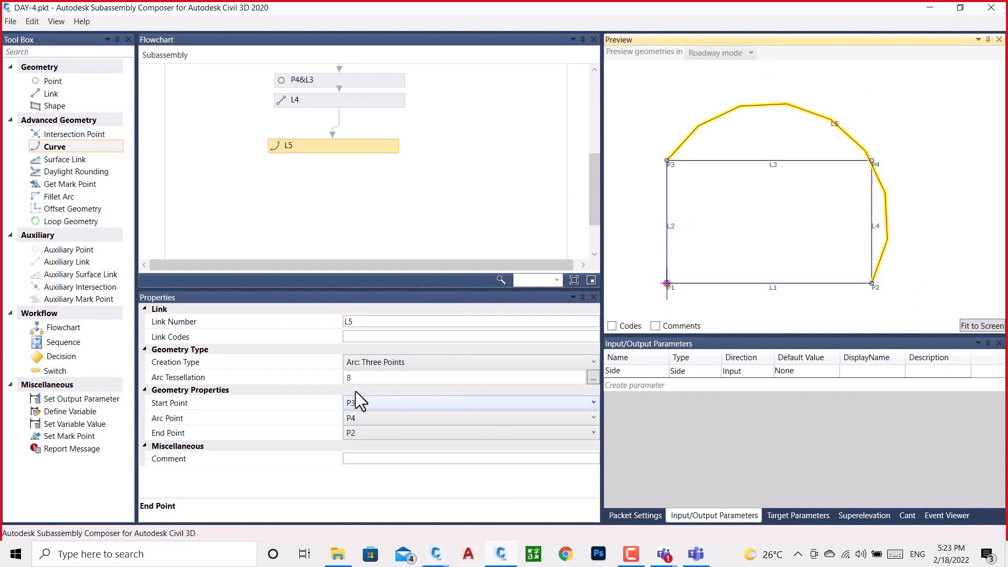
scroll(290, 126, up, 3)
click(334, 110)
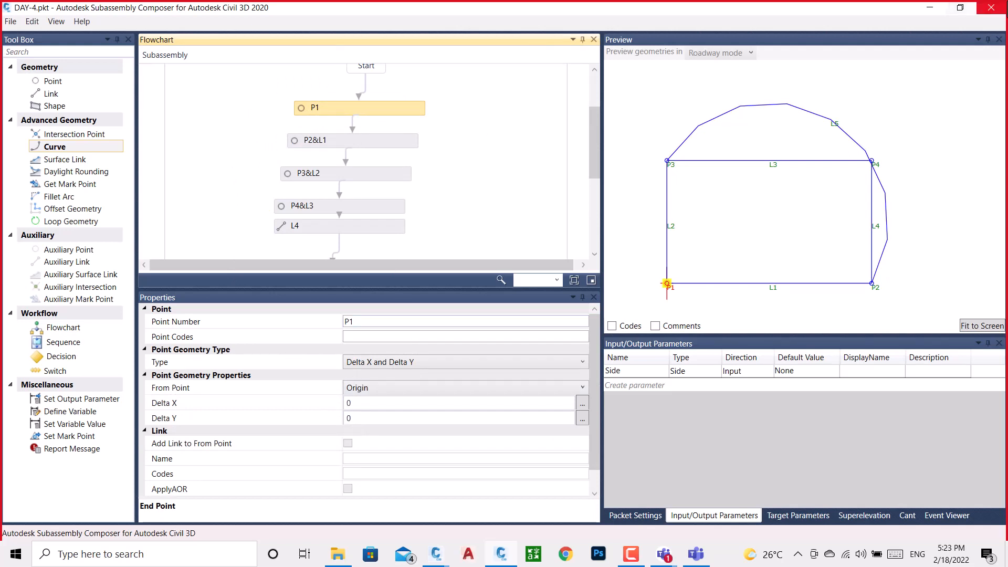
- Return to the 15m R.O.W. section in Civil 3D and examine where the PGL leader meets the pavement surface at the centreline
click(932, 8)
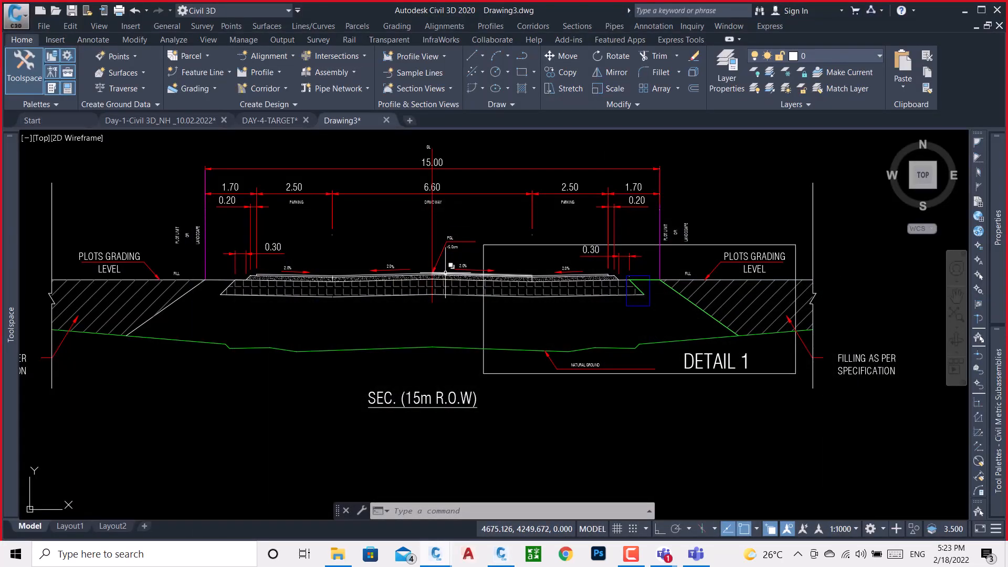
scroll(445, 273, up, 7)
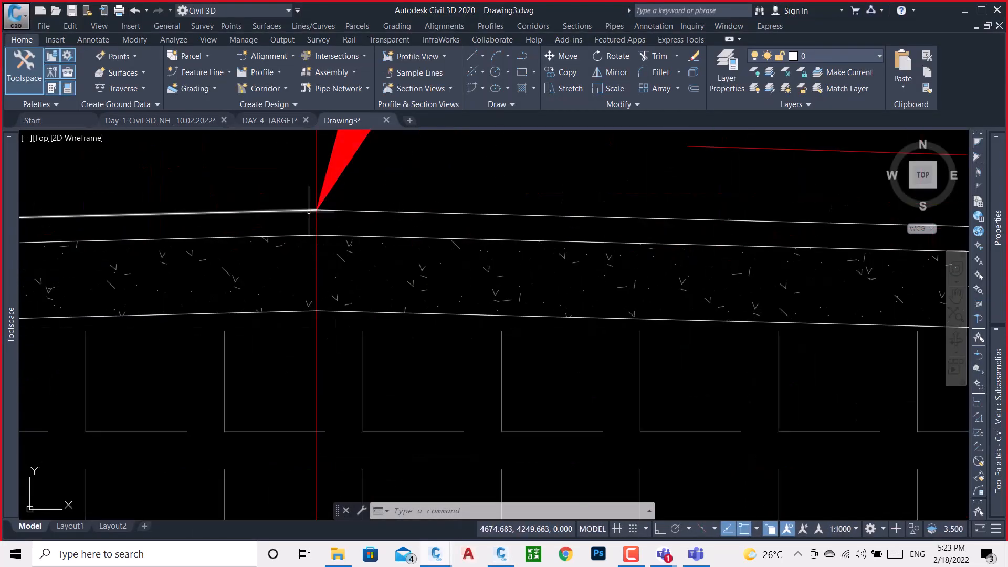
scroll(308, 212, up, 8)
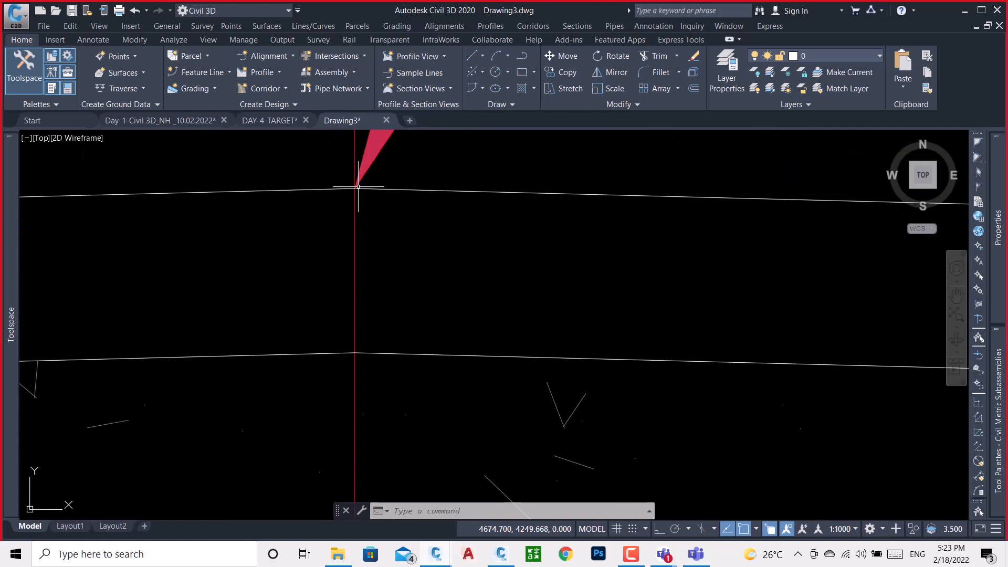
scroll(358, 187, down, 4)
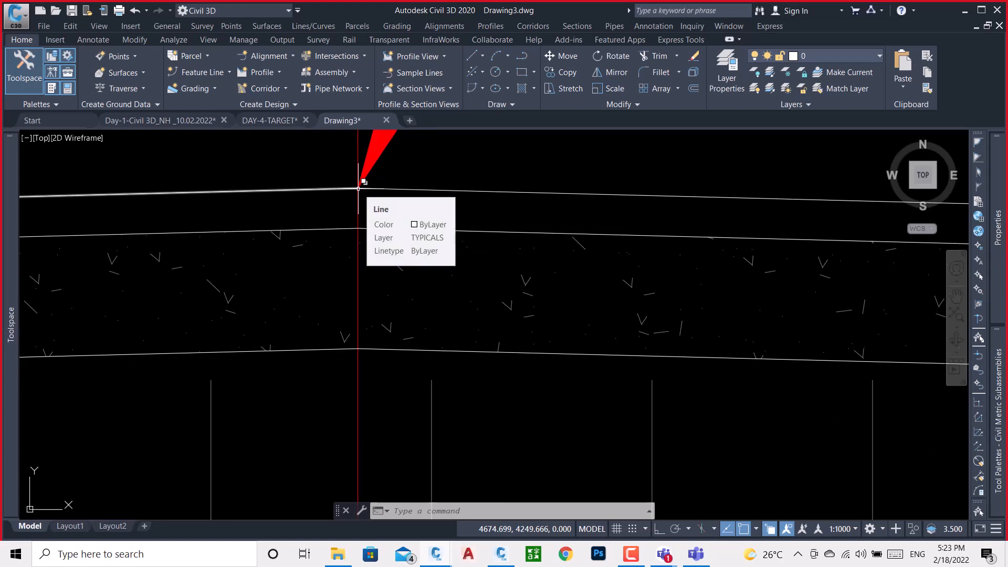
scroll(299, 163, down, 6)
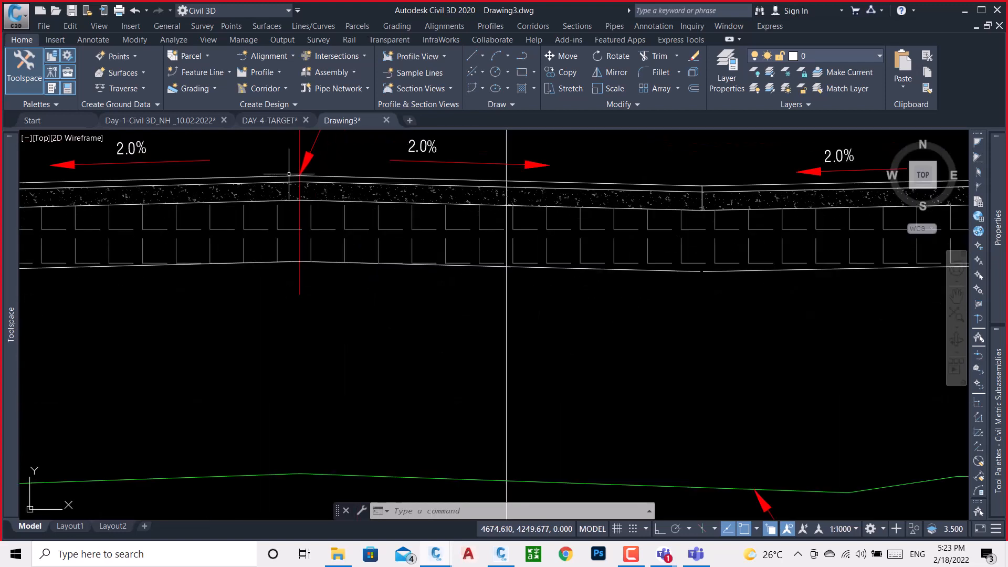
scroll(315, 247, up, 10)
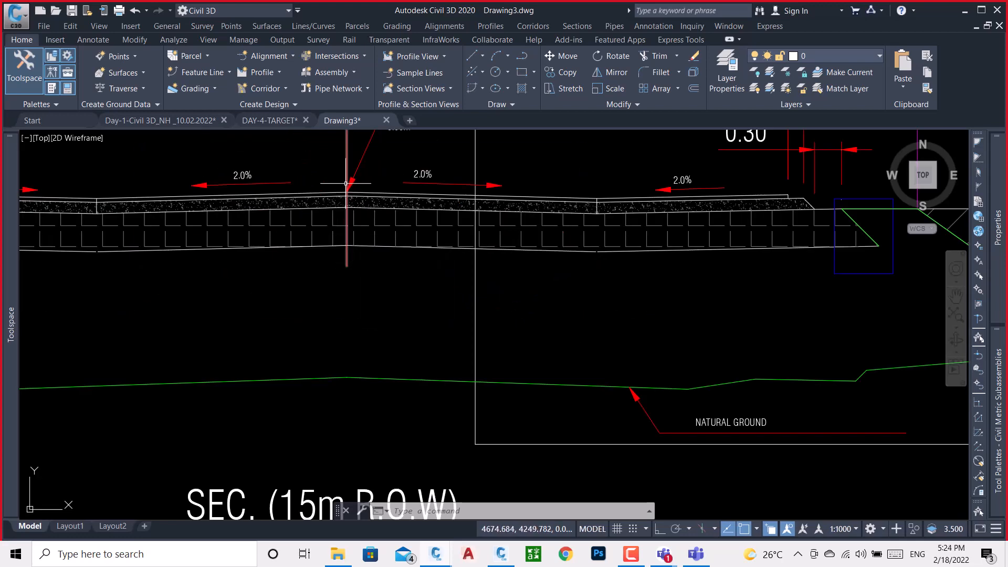
scroll(352, 234, up, 6)
scroll(352, 225, down, 3)
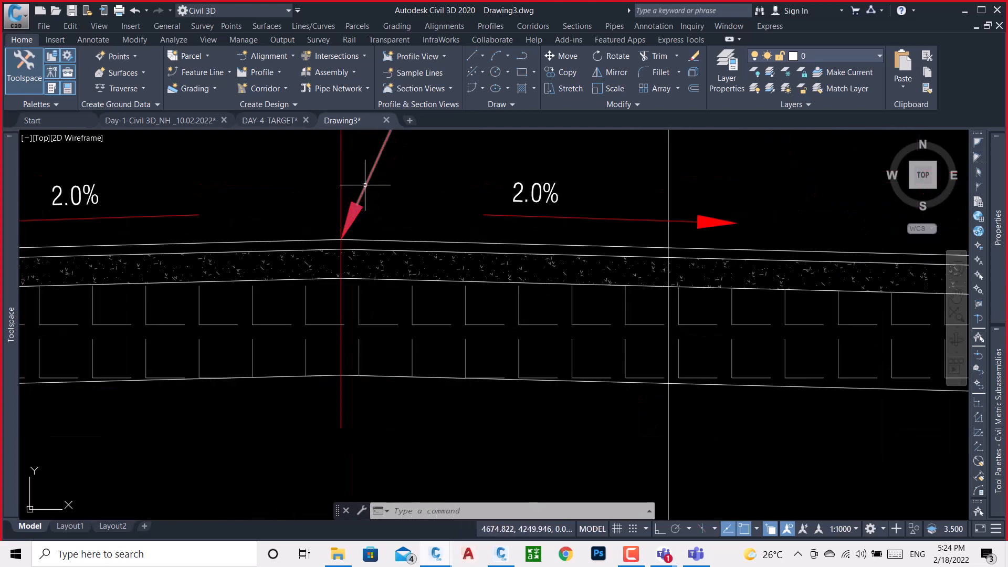
click(345, 216)
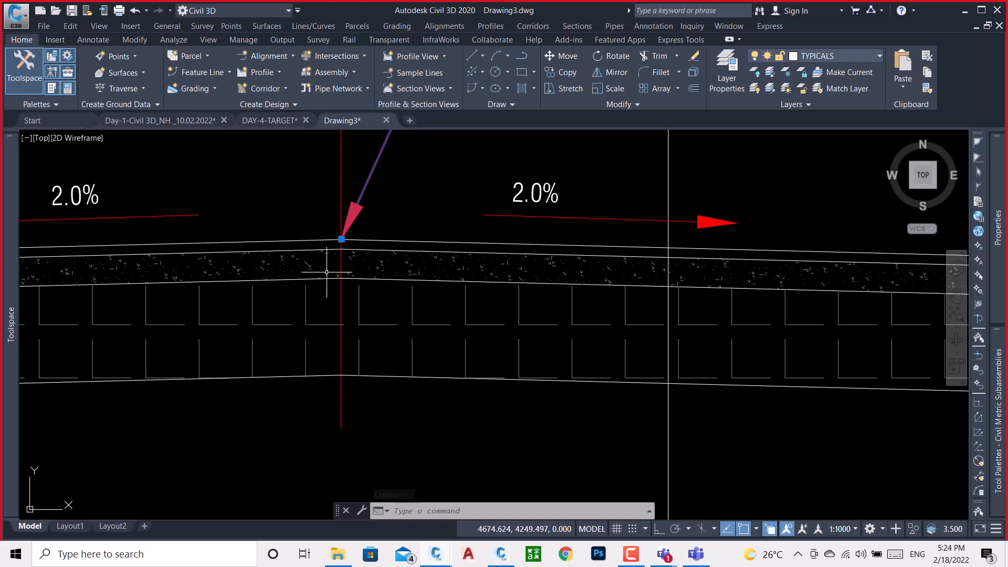
key(Escape)
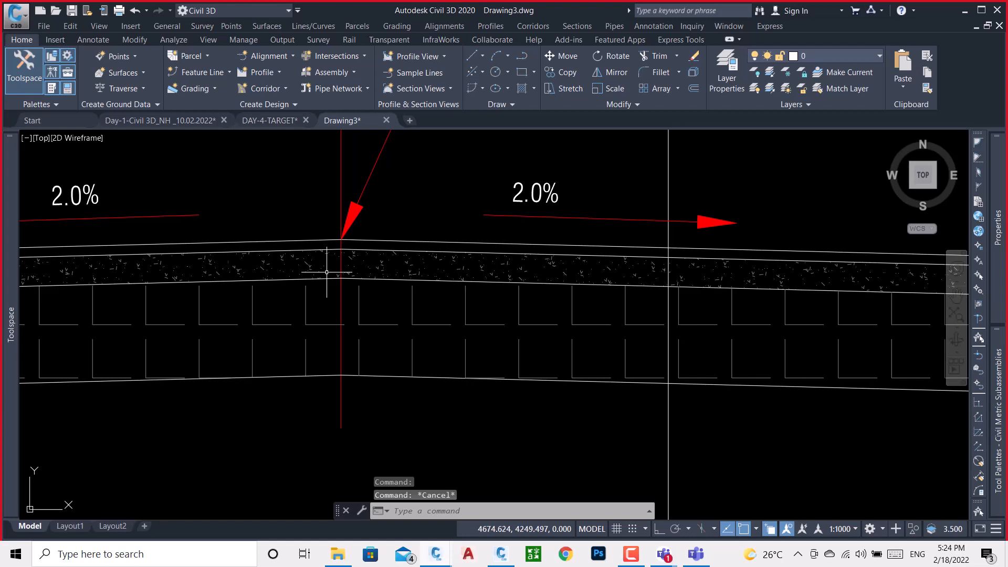
- Switch to the Day-1 drawing and examine the TYPE 2B/1 four-lane divided carriageway section around its crash barrier, median and pavement layers
scroll(327, 272, down, 10)
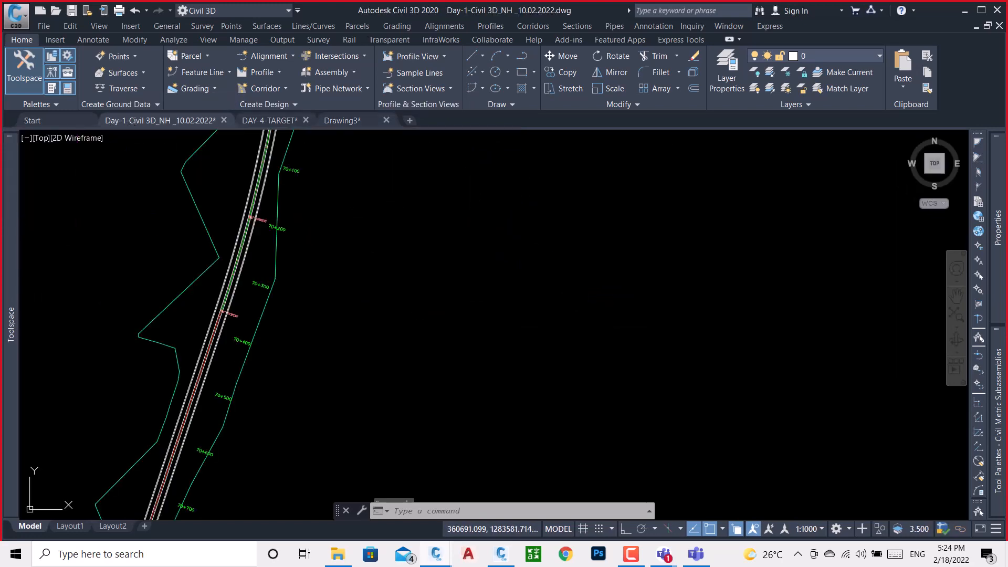
scroll(401, 273, down, 12)
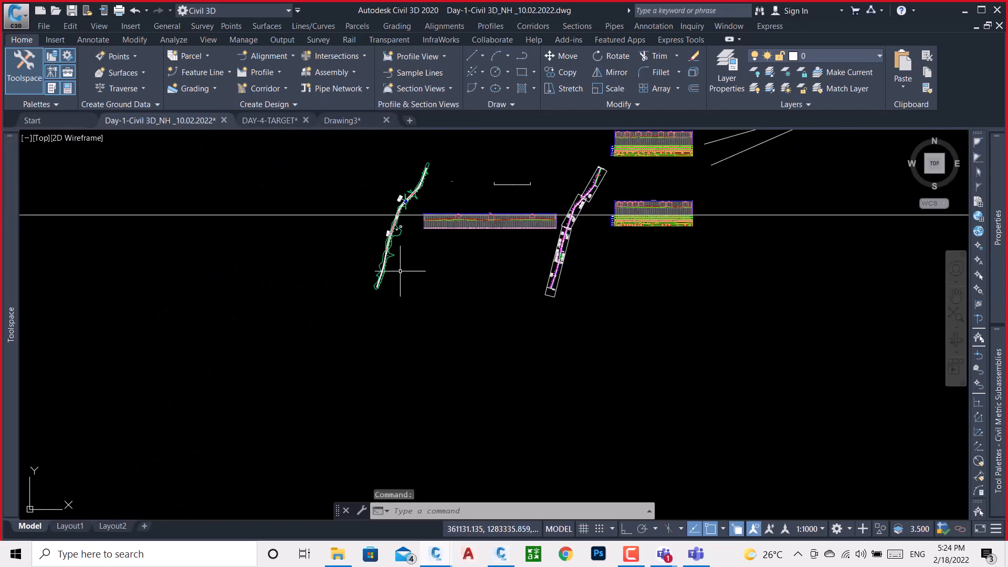
scroll(272, 327, down, 2)
mouse_move(272, 328)
middle_down()
mouse_move(385, 307)
mouse_move(138, 337)
middle_up()
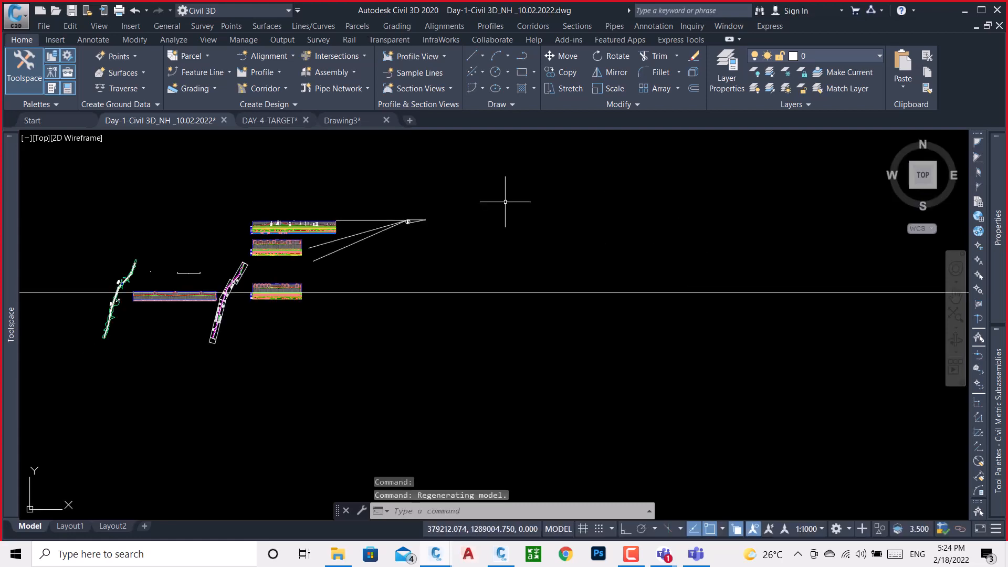
scroll(428, 218, up, 5)
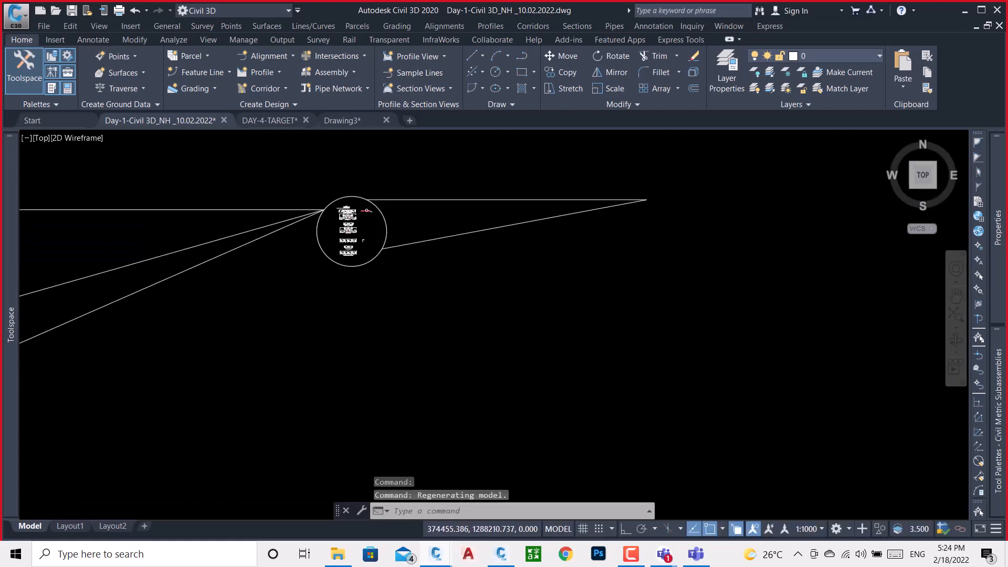
scroll(295, 257, up, 5)
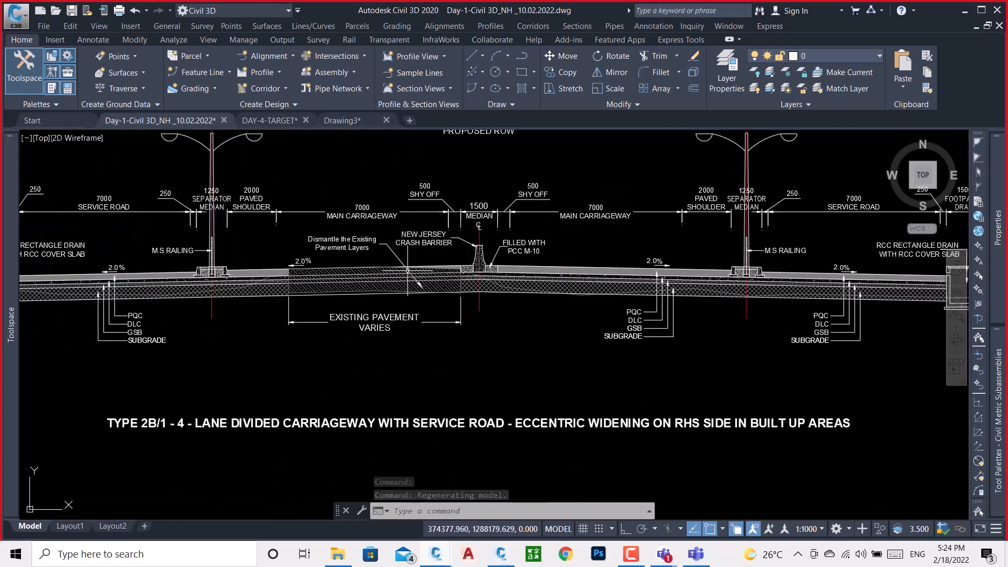
scroll(483, 263, up, 4)
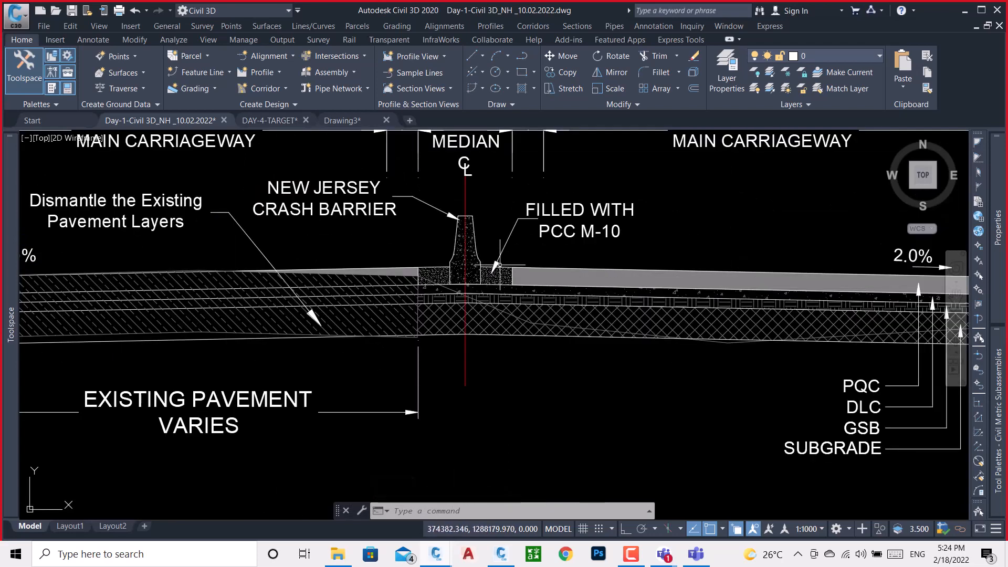
scroll(471, 291, down, 8)
scroll(620, 284, up, 8)
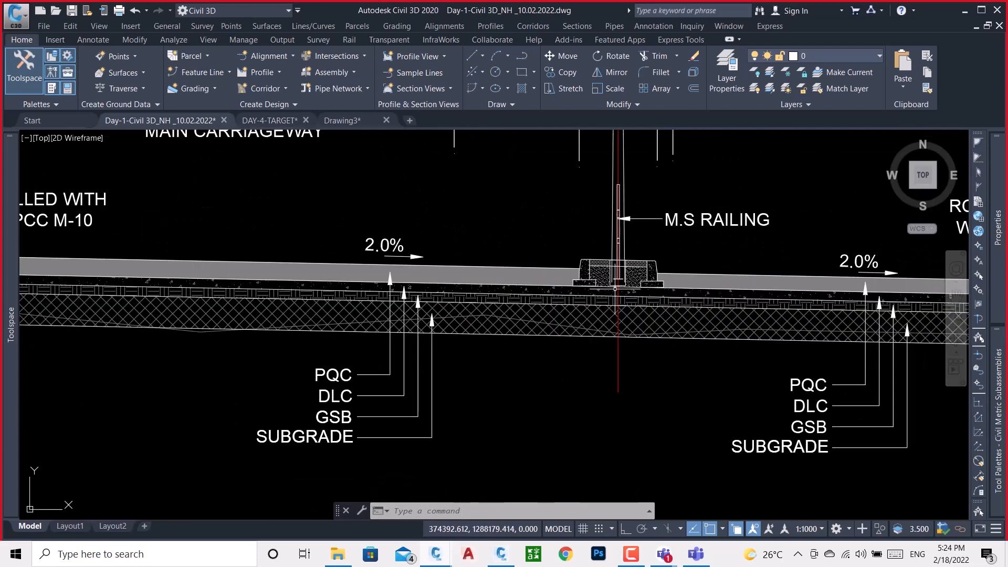
scroll(630, 352, down, 4)
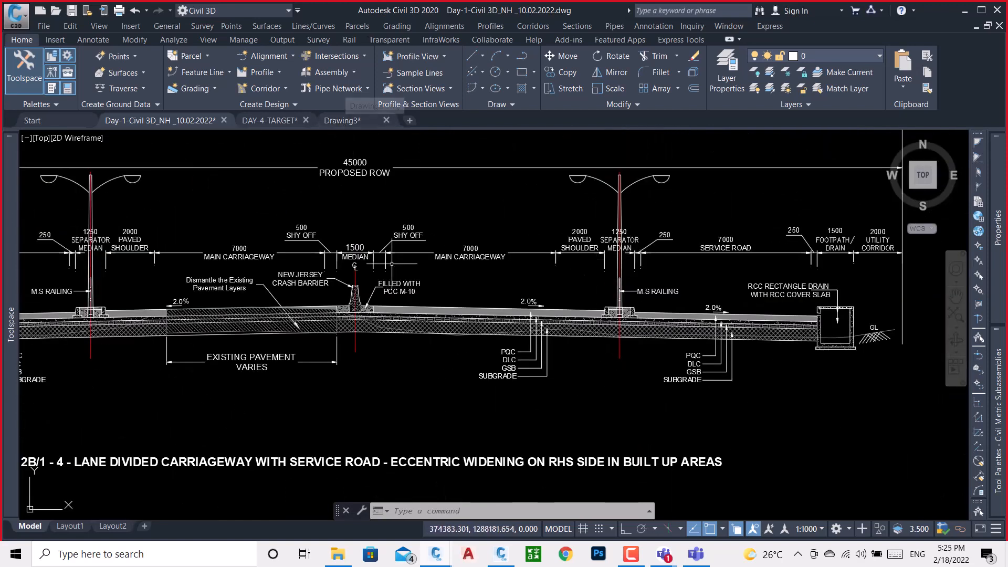
scroll(368, 313, up, 3)
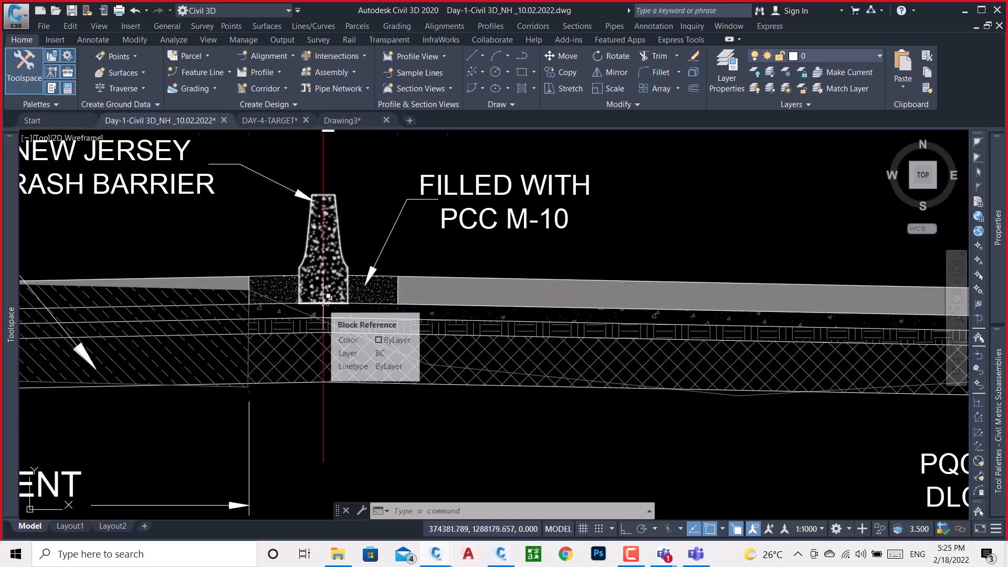
scroll(323, 304, down, 5)
scroll(363, 295, down, 4)
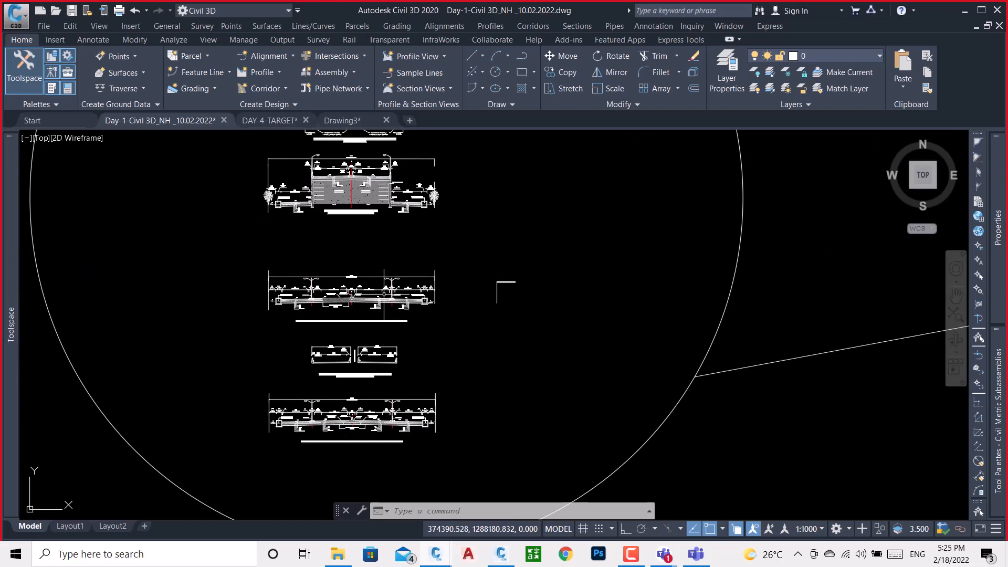
- Copy the complete TYPE 2B/1 four-lane divided carriageway section, including its title, from the Day-1 drawing
scroll(378, 295, up, 7)
scroll(378, 295, down, 5)
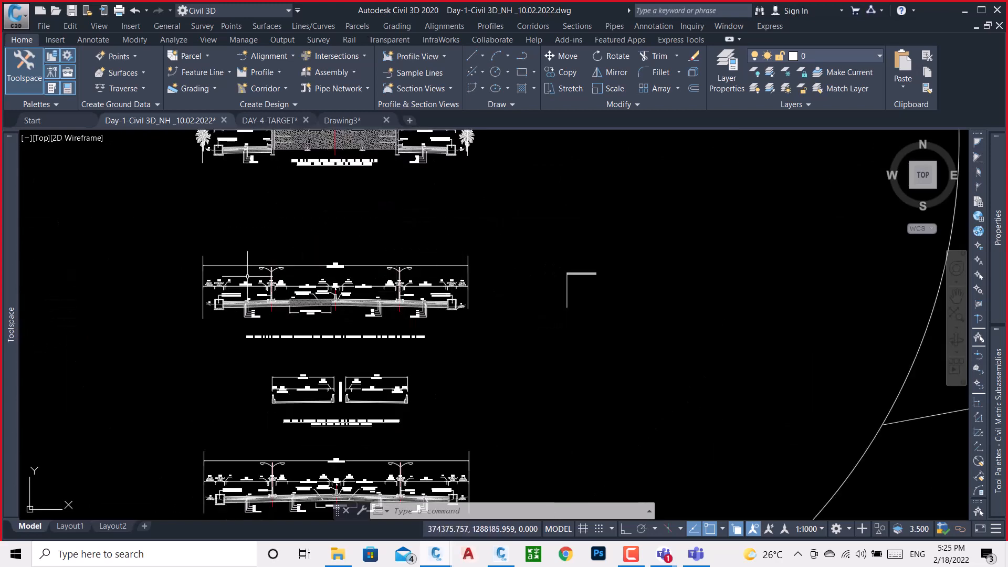
click(173, 220)
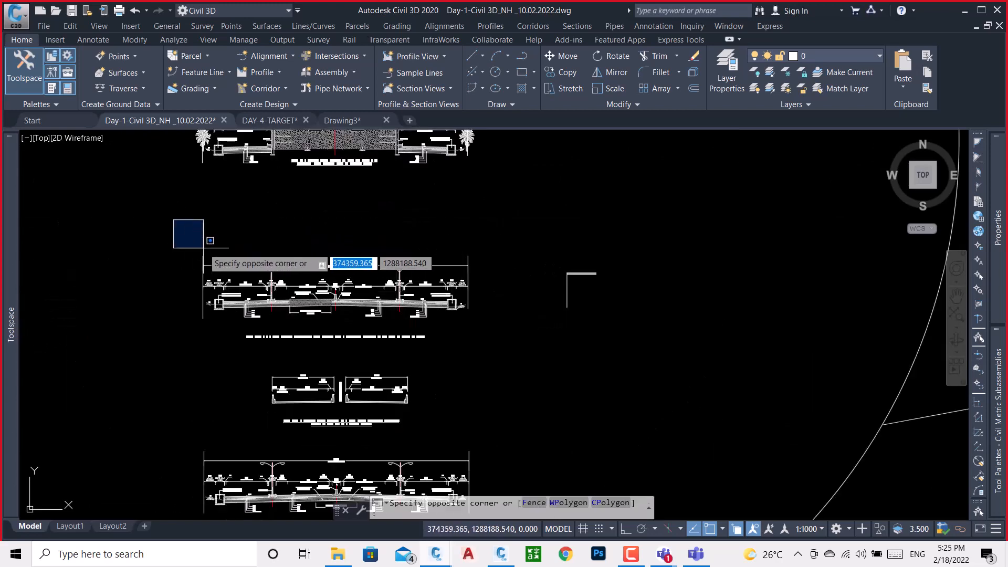
click(210, 240)
click(182, 217)
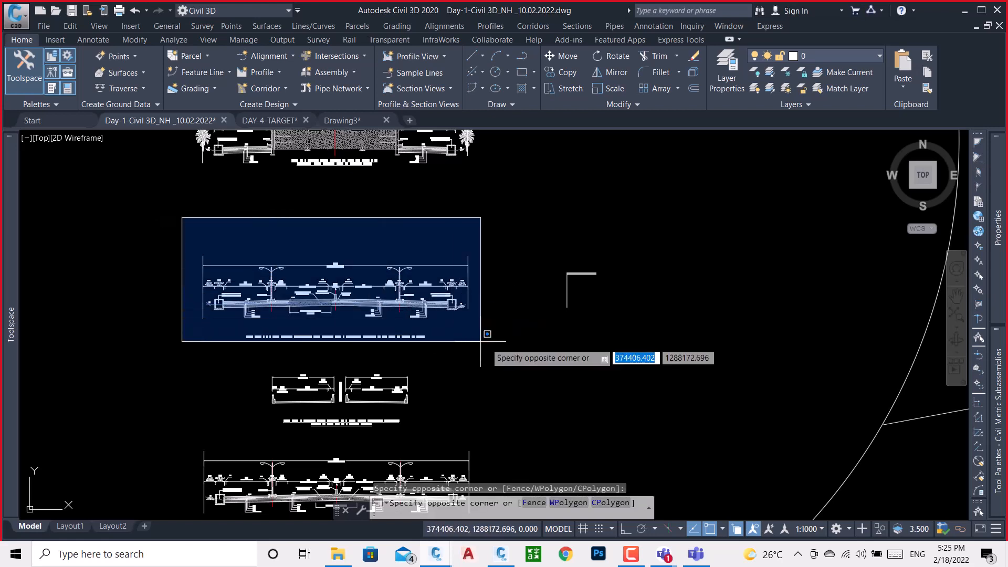
click(512, 352)
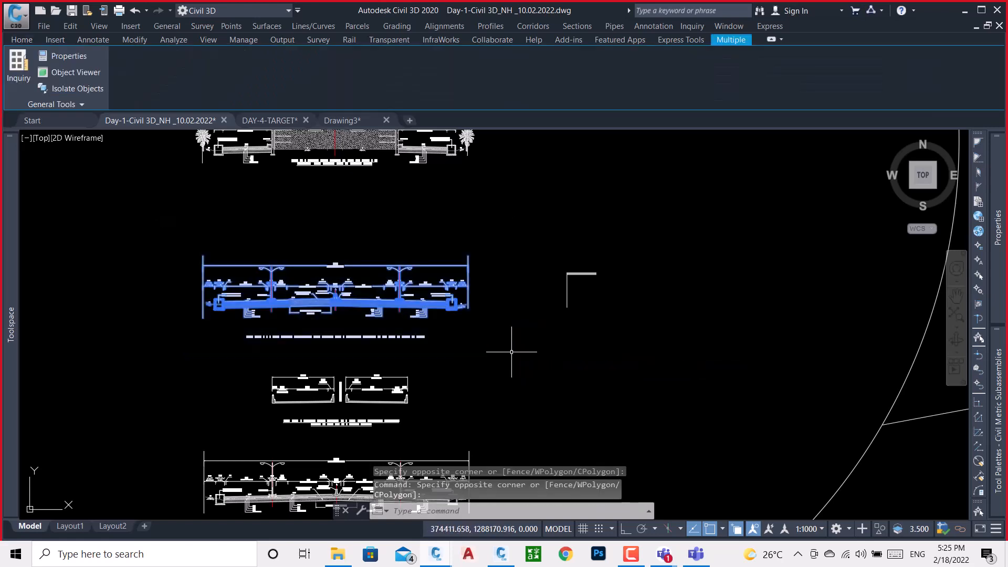
key(ctrl+c)
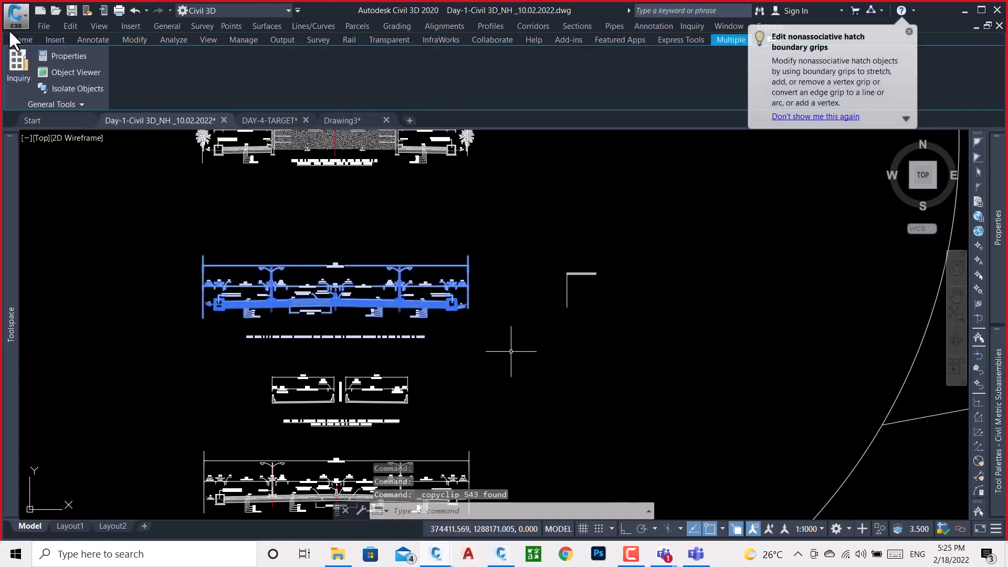
- Paste the copied carriageway section into Drawing3 beside the 15m R.O.W. section
click(333, 122)
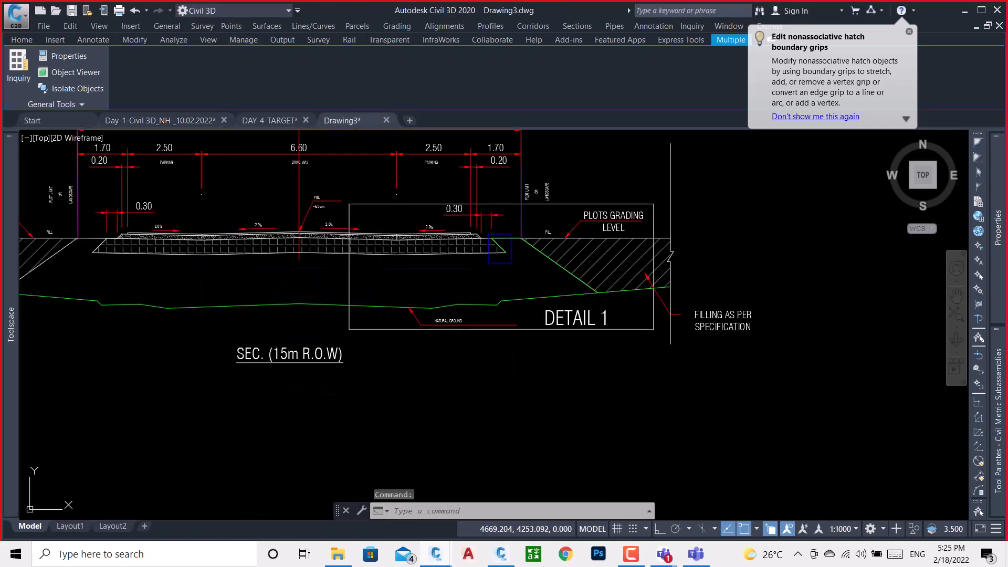
scroll(276, 201, down, 10)
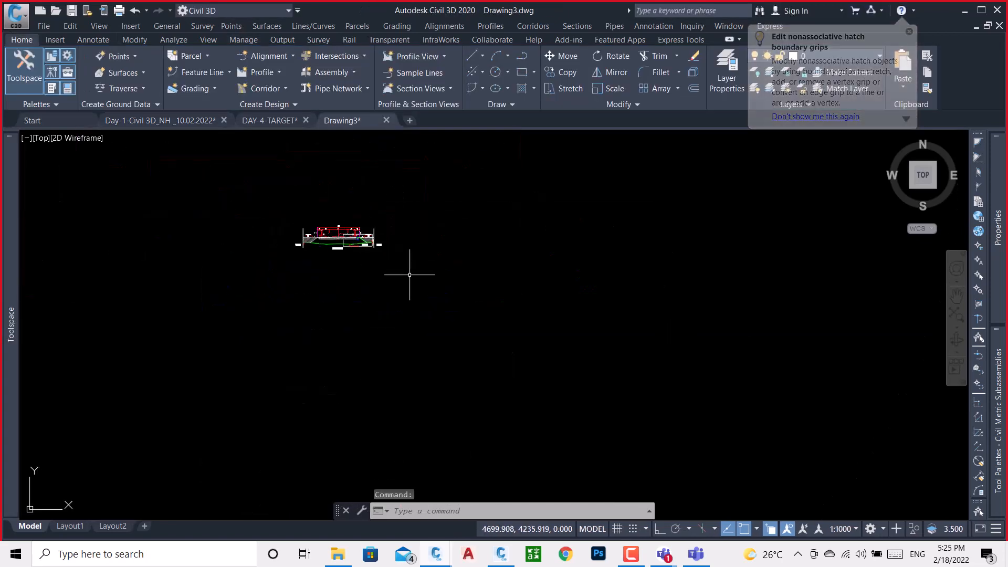
key(ctrl+v)
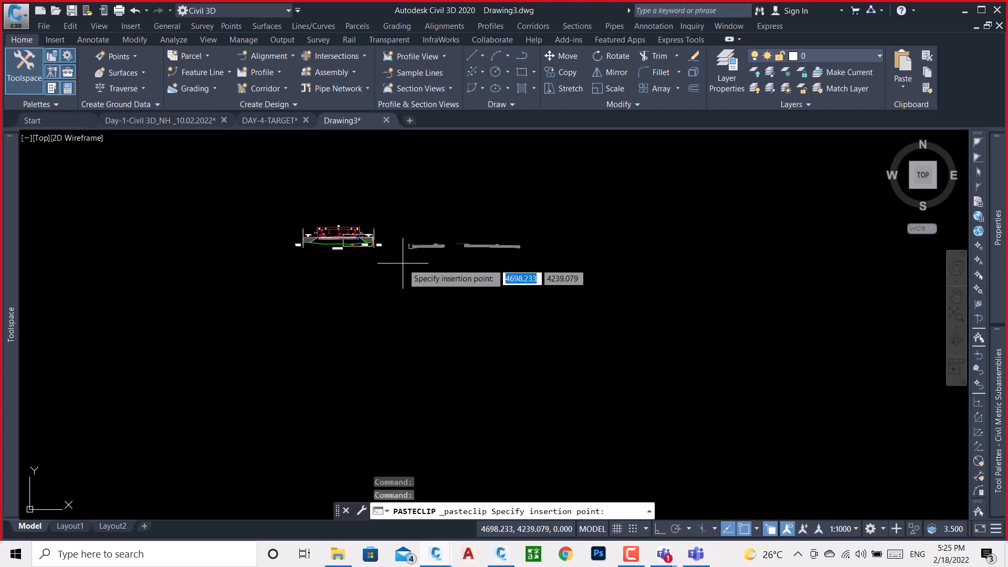
click(608, 252)
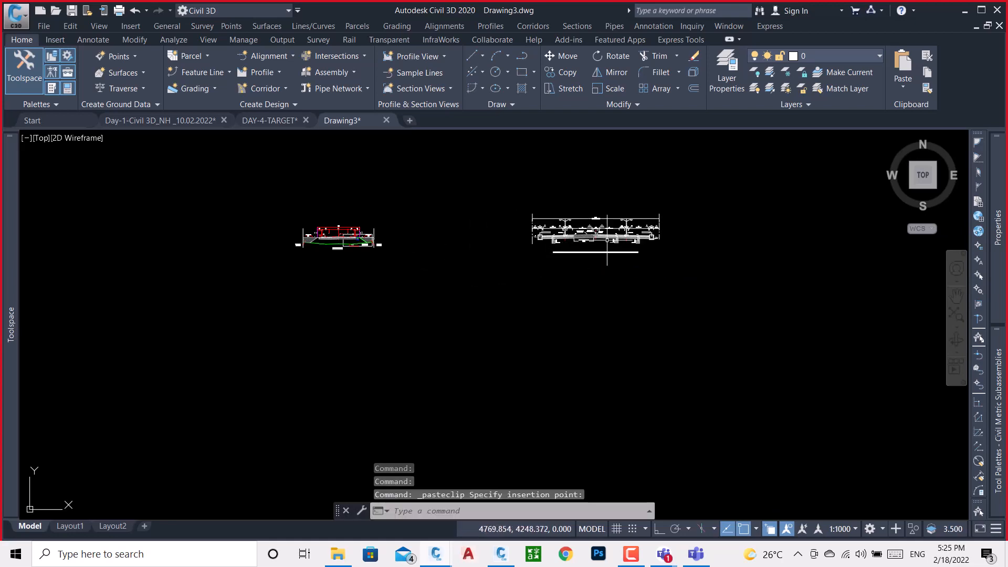
- Draw a line across the New Jersey crash barrier at pavement-surface level, joining its two side faces in the TYPE 2B/1 section
scroll(608, 231, up, 3)
scroll(512, 213, up, 6)
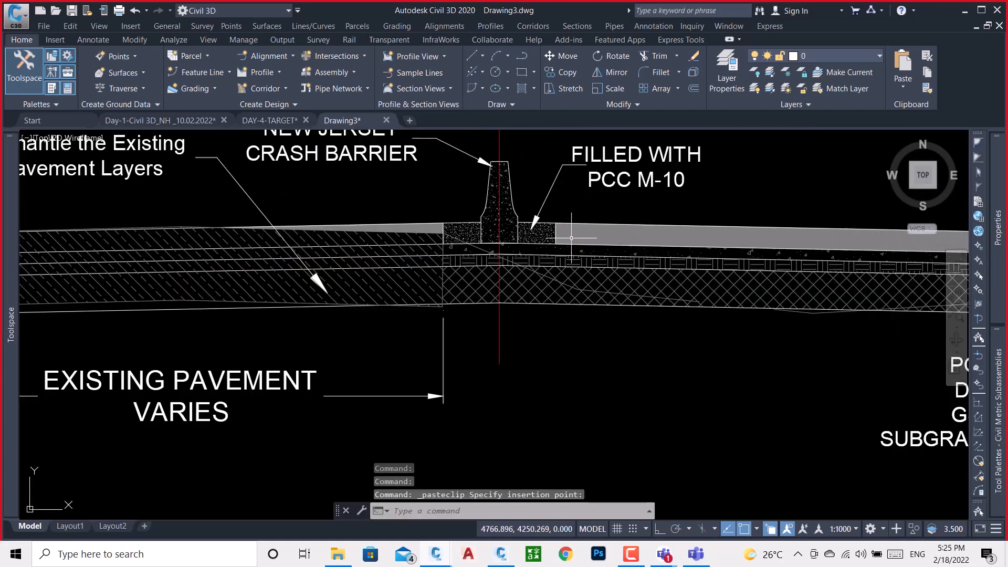
scroll(511, 212, up, 4)
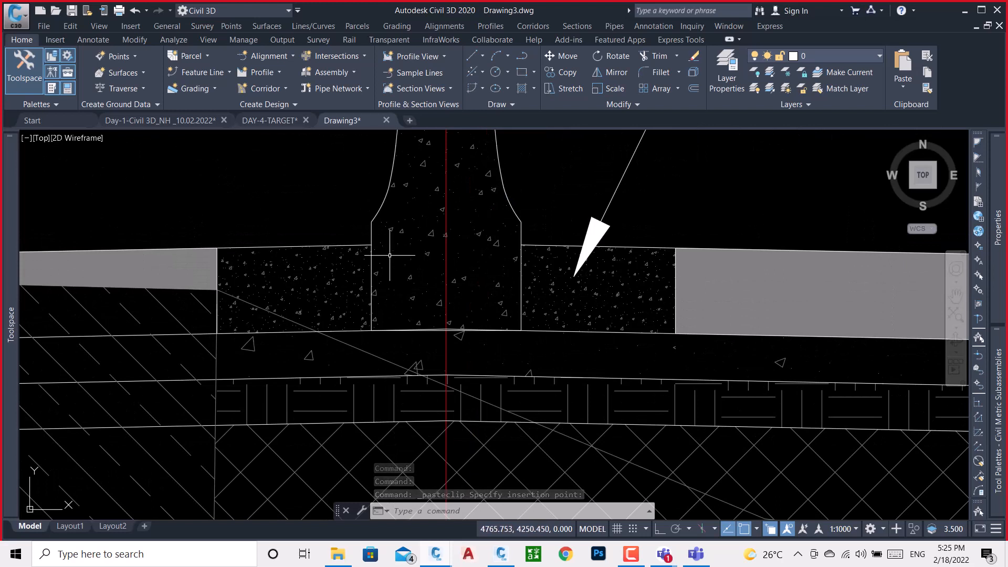
text(L)
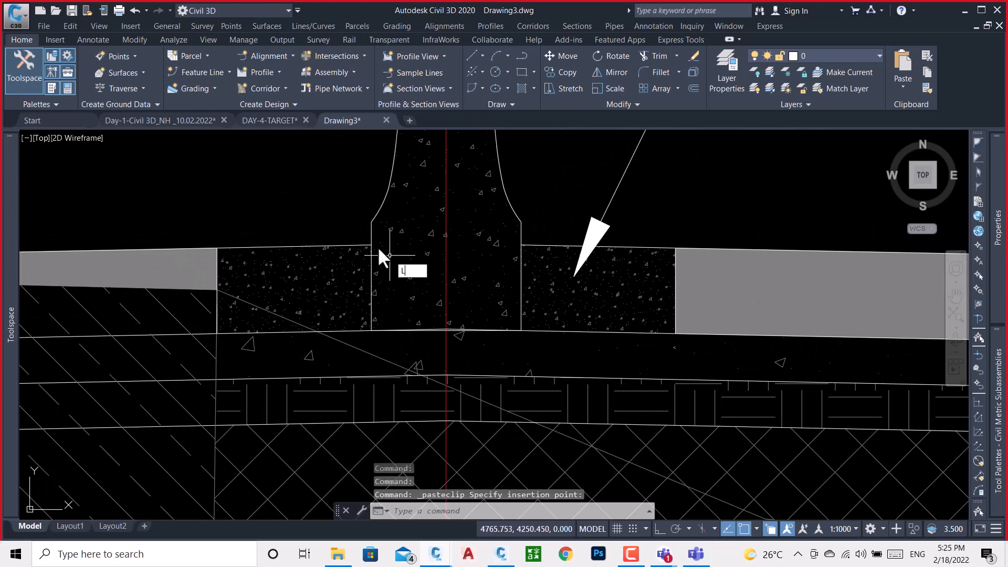
key(Return)
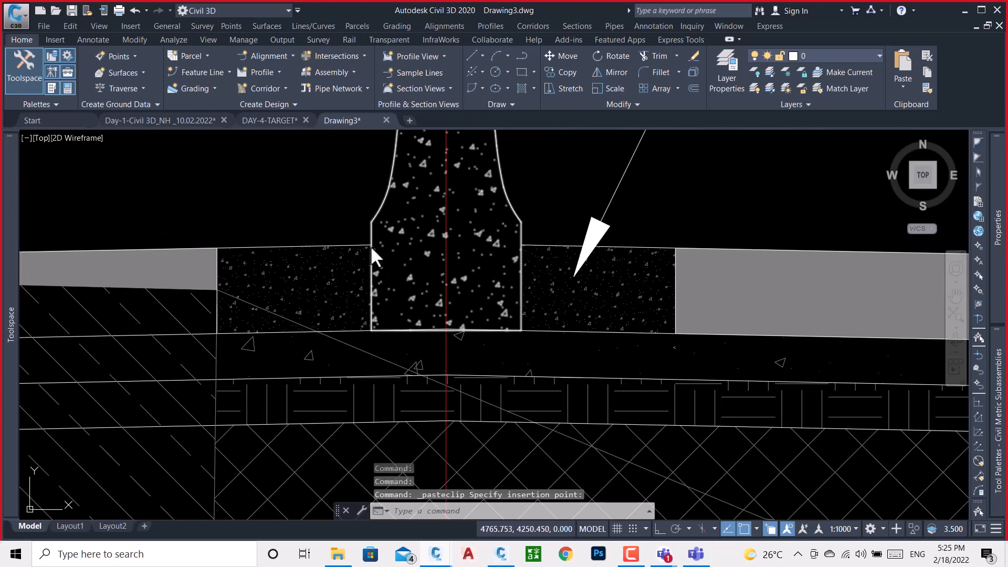
click(371, 246)
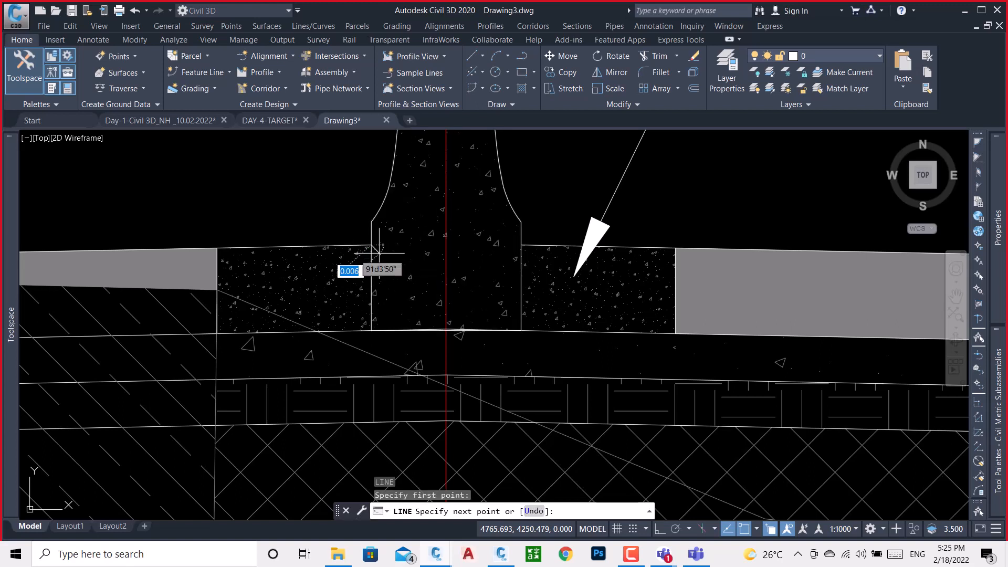
click(521, 244)
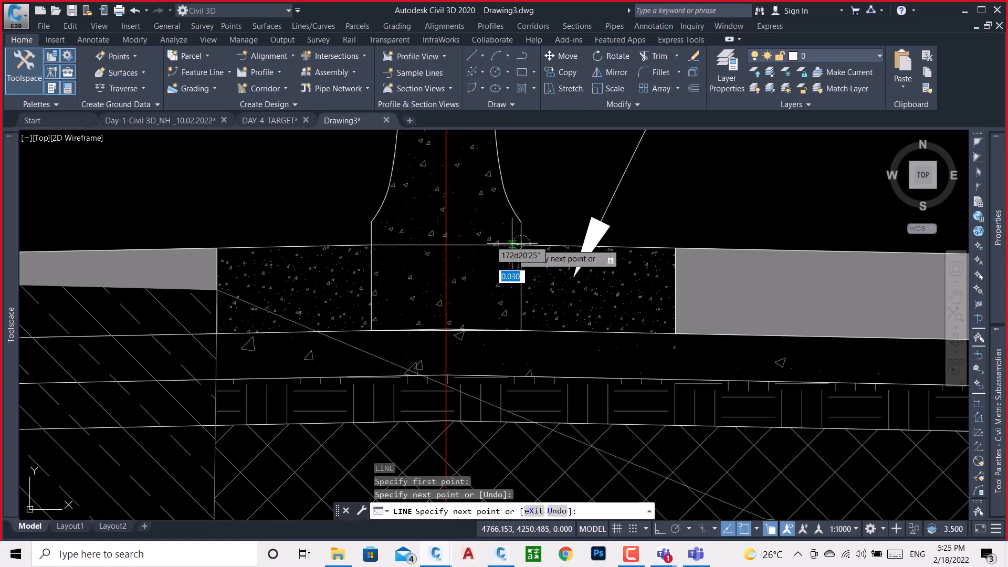
key(Return)
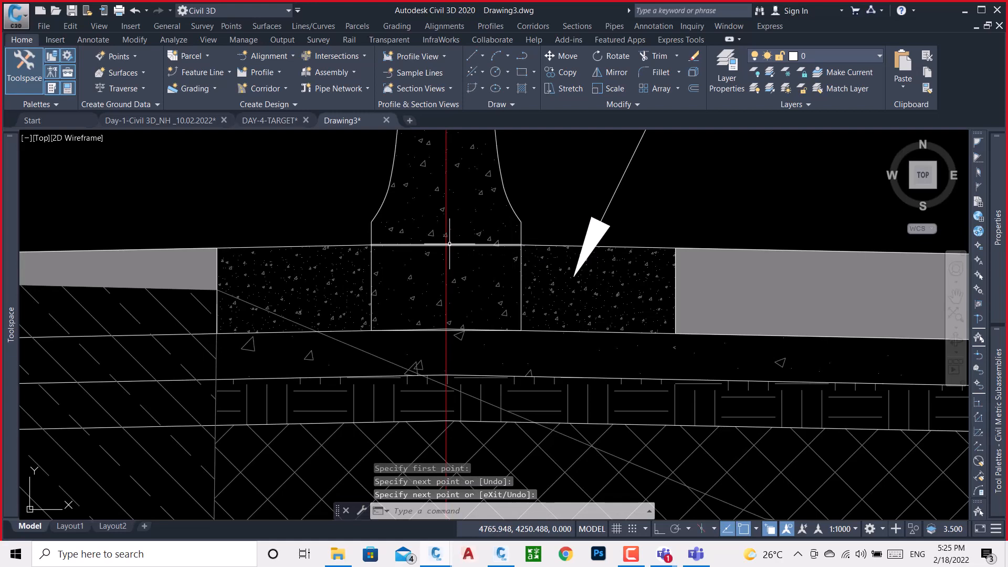
- Check the midpoint of the line across the crash barrier against the red centreline and clear the selection
click(450, 244)
scroll(447, 247, up, 5)
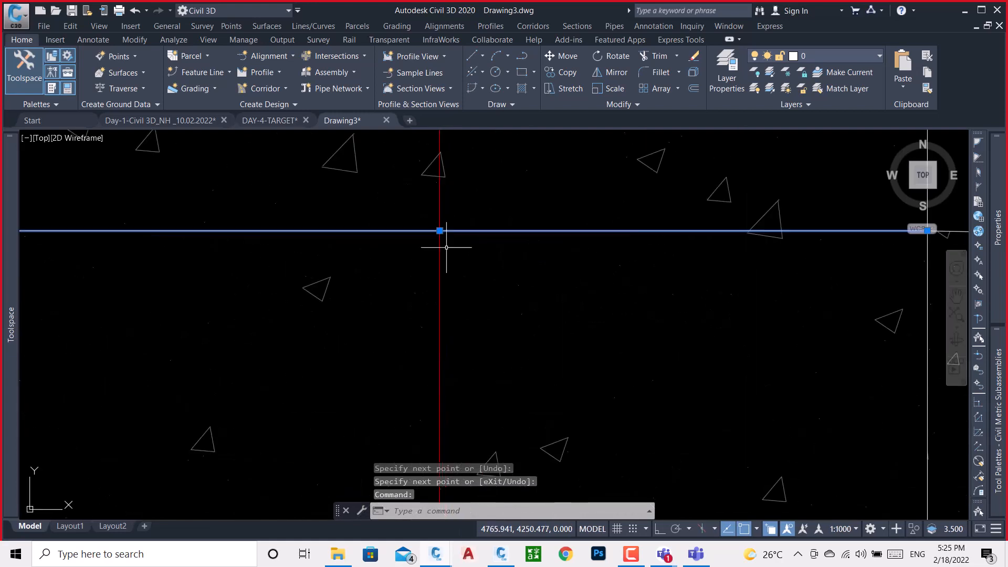
scroll(447, 247, up, 2)
scroll(461, 231, down, 6)
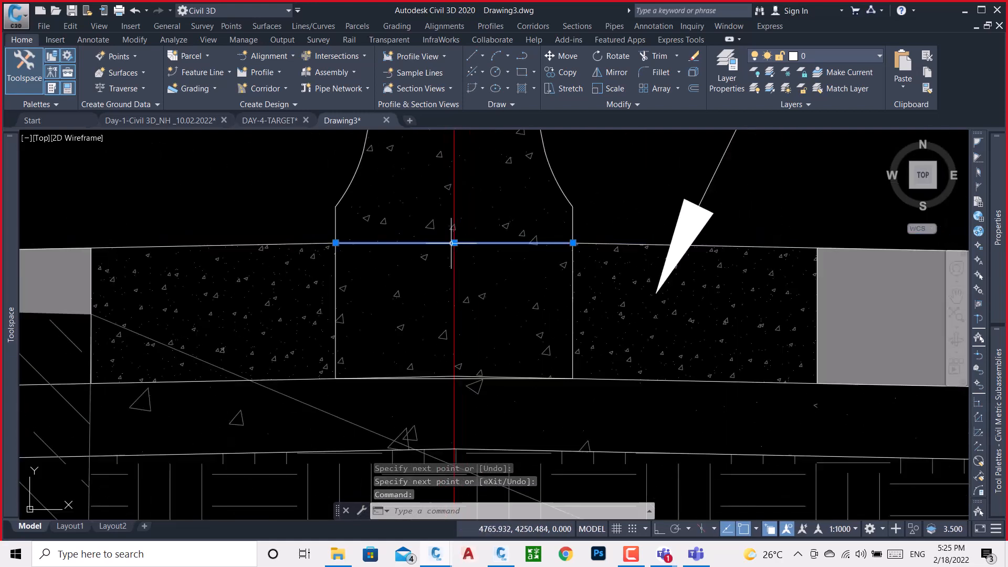
scroll(451, 243, down, 5)
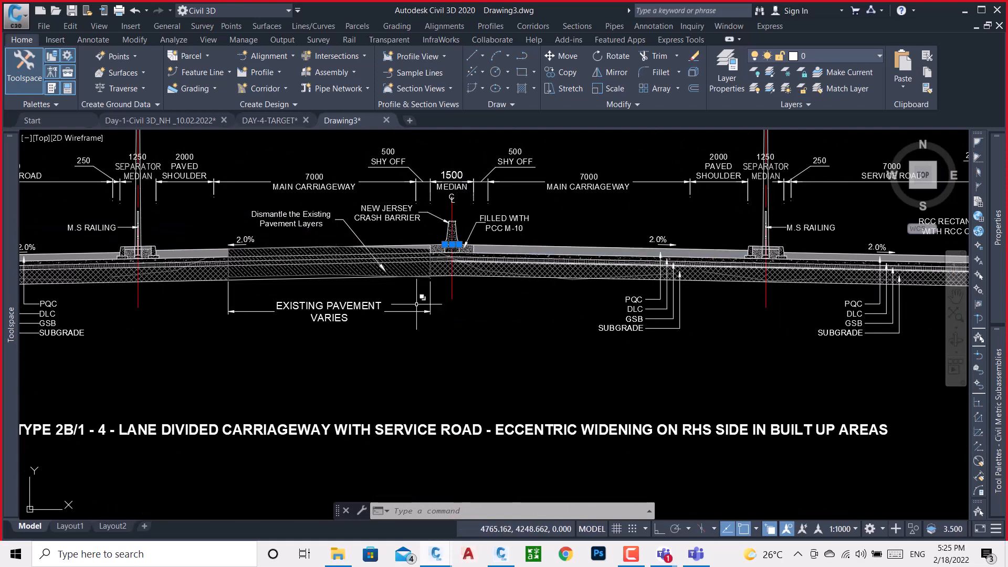
scroll(417, 304, down, 3)
key(Escape)
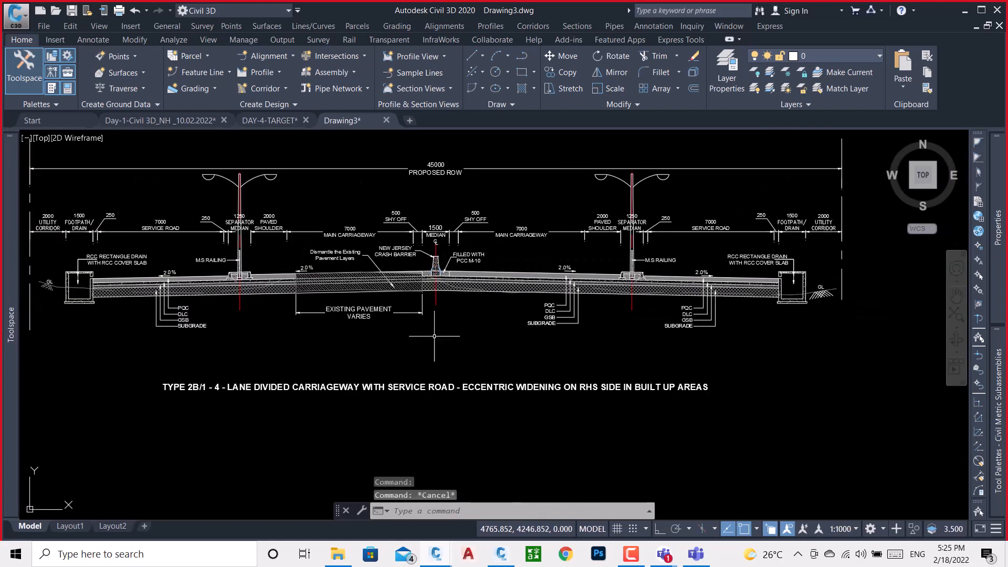
- Place the UCS origin at the midpoint of the line across the crash barrier, on the carriageway centreline
text(UCS)
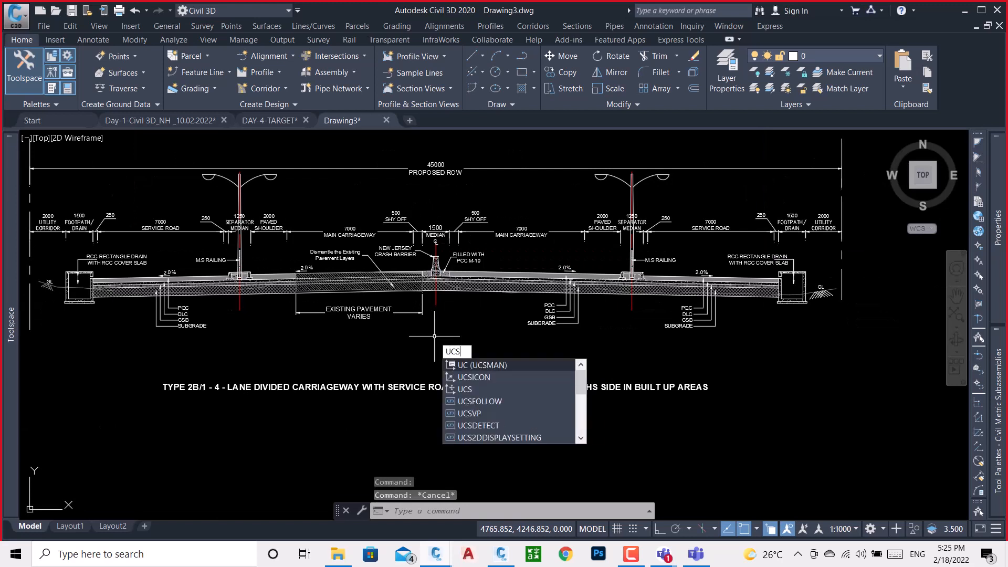
click(469, 365)
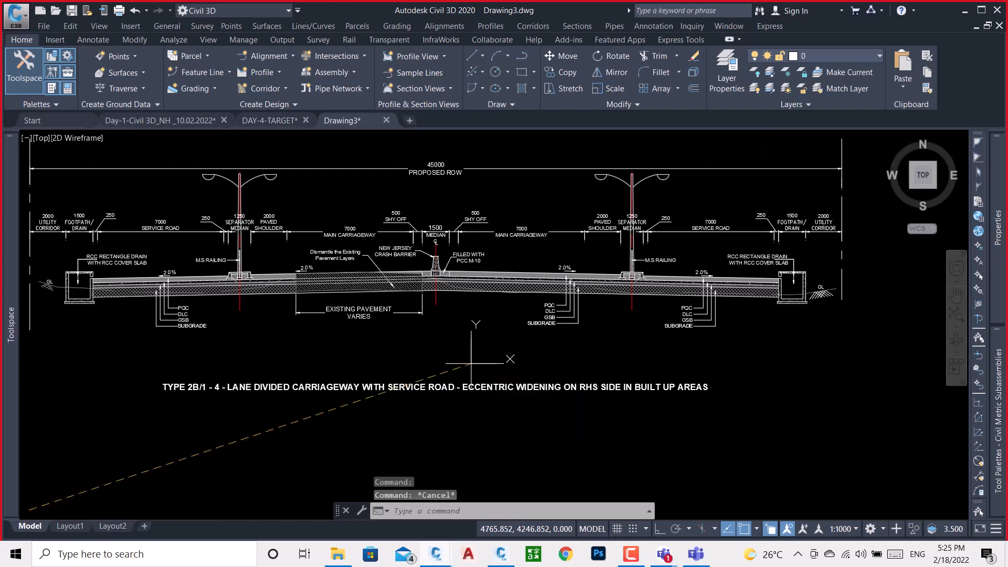
scroll(440, 288, up, 10)
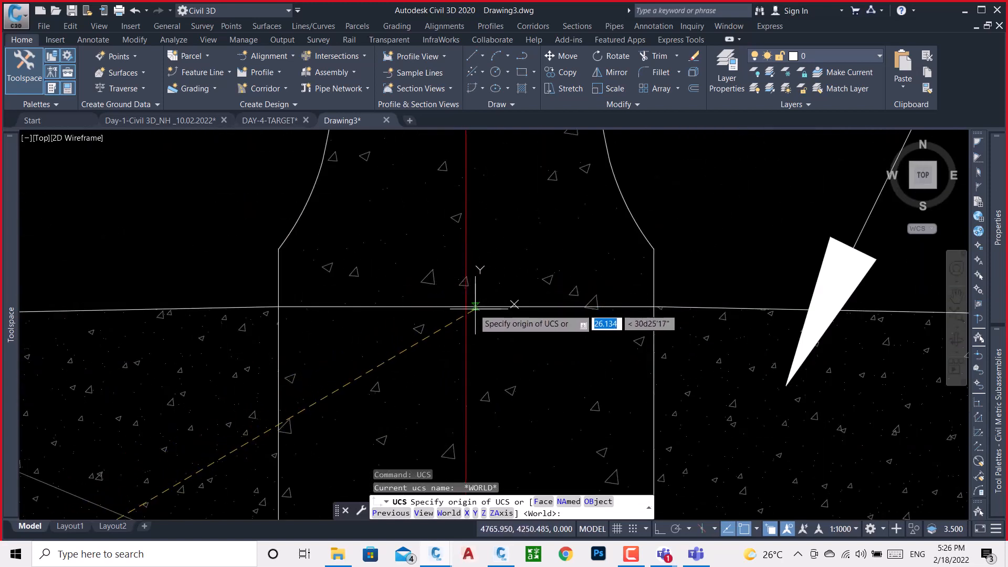
scroll(465, 304, up, 4)
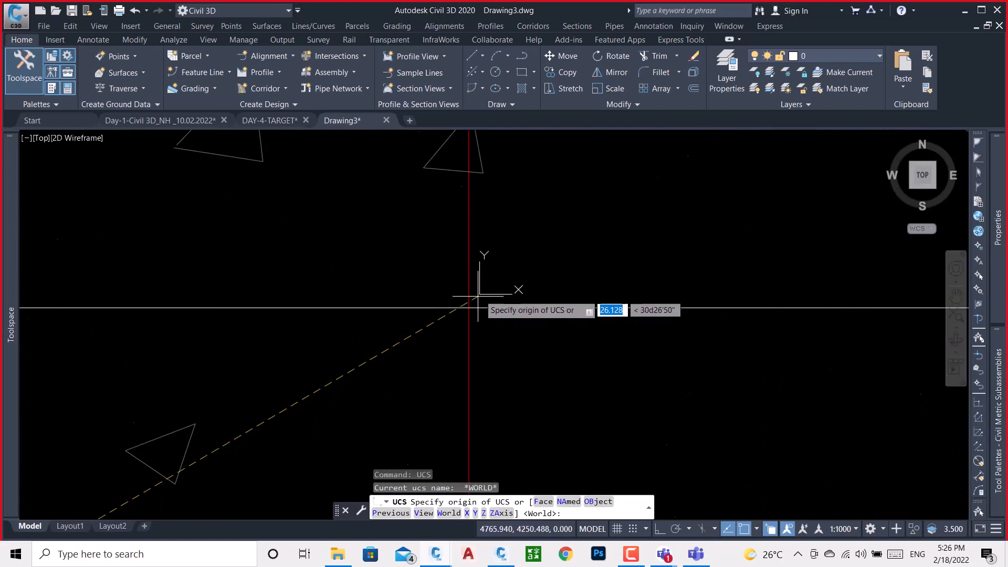
click(469, 307)
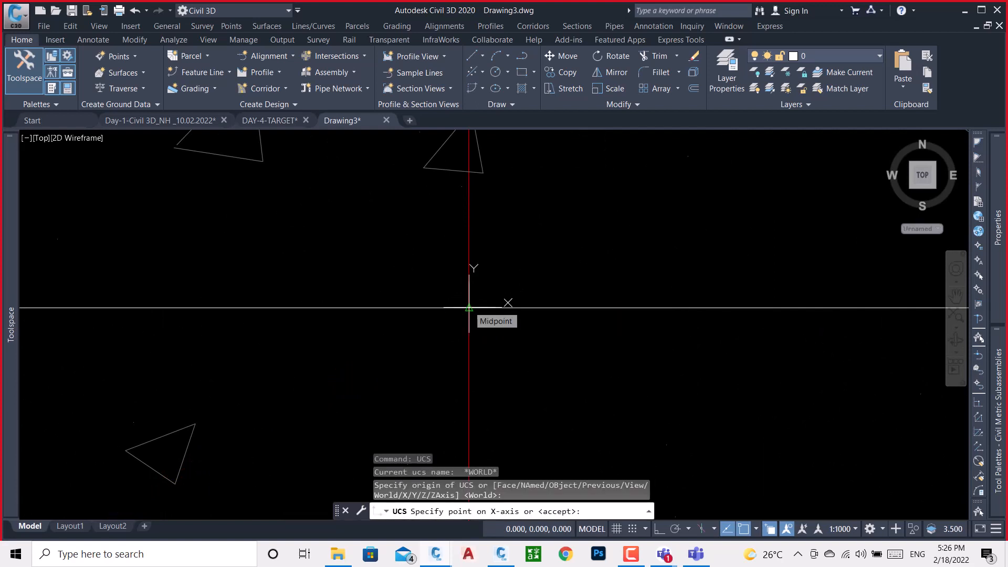
- Align the UCS X-axis with the line's right end and its Y direction upward along the crash barrier's centreline
scroll(469, 307, down, 3)
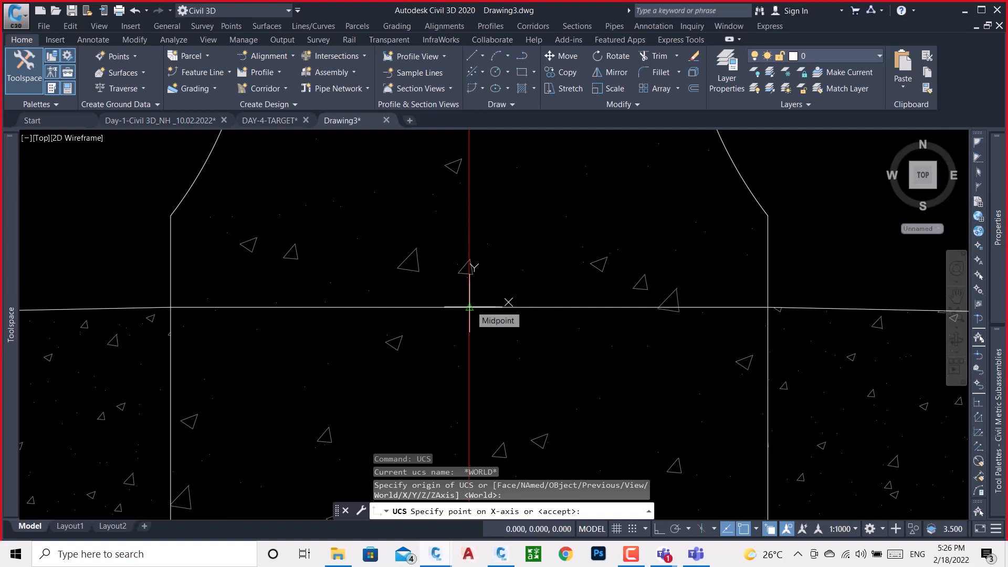
text(0)
key(Return)
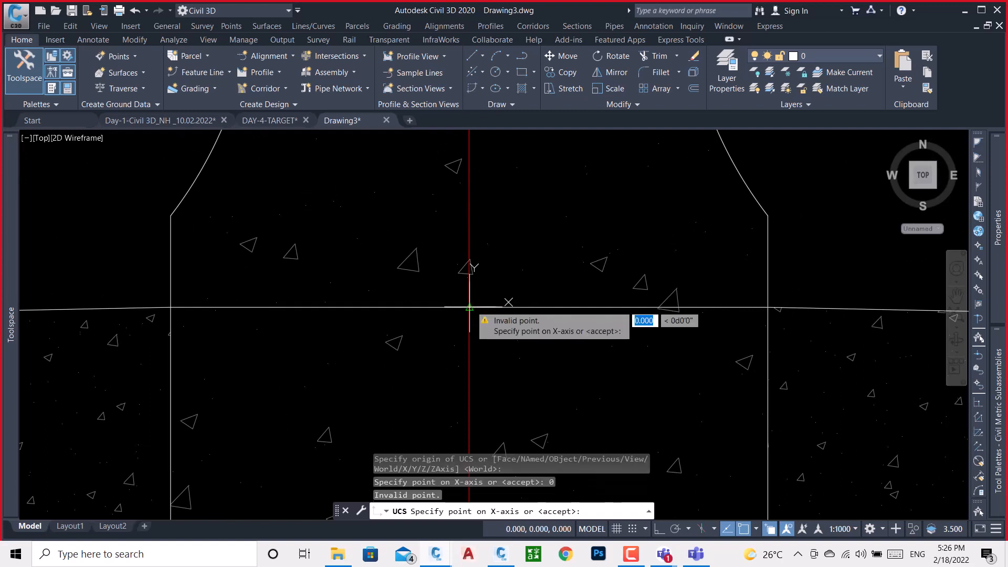
scroll(512, 362, down, 2)
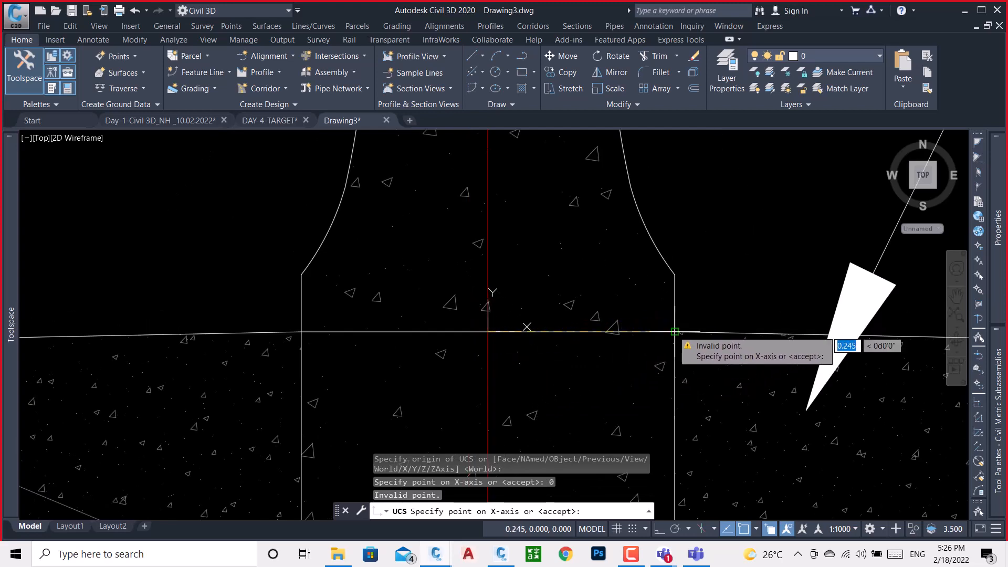
click(676, 331)
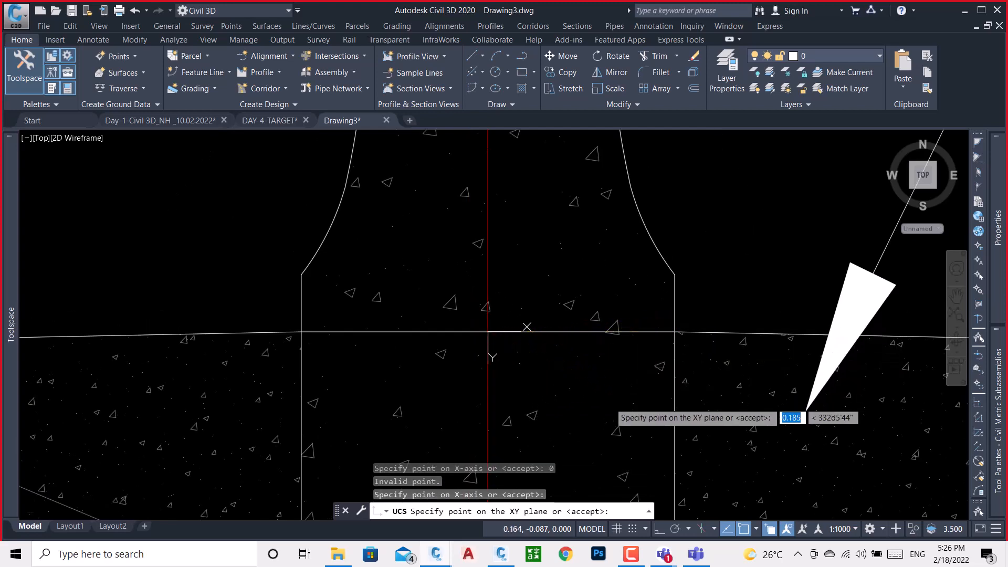
scroll(607, 415, down, 2)
scroll(552, 362, down, 4)
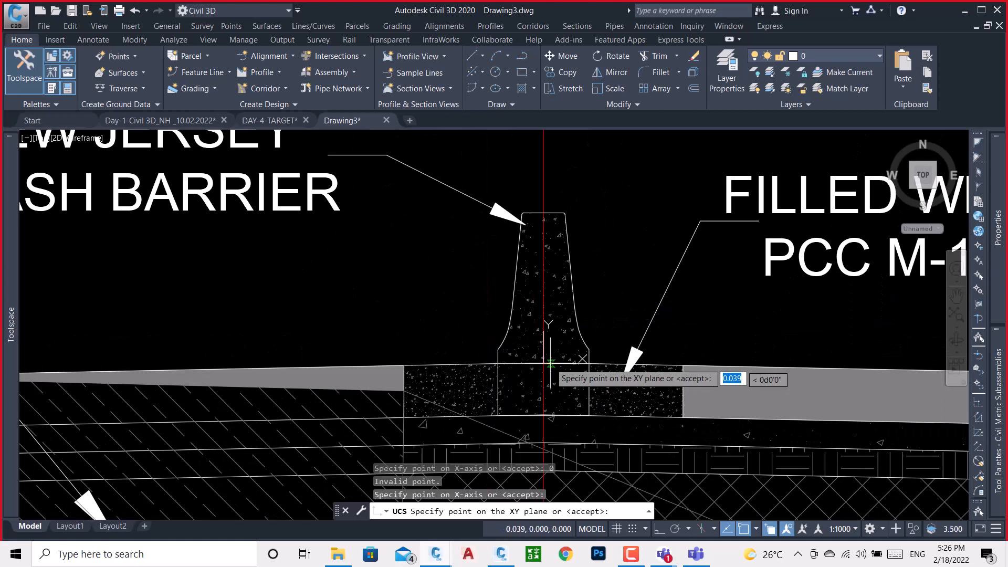
click(544, 206)
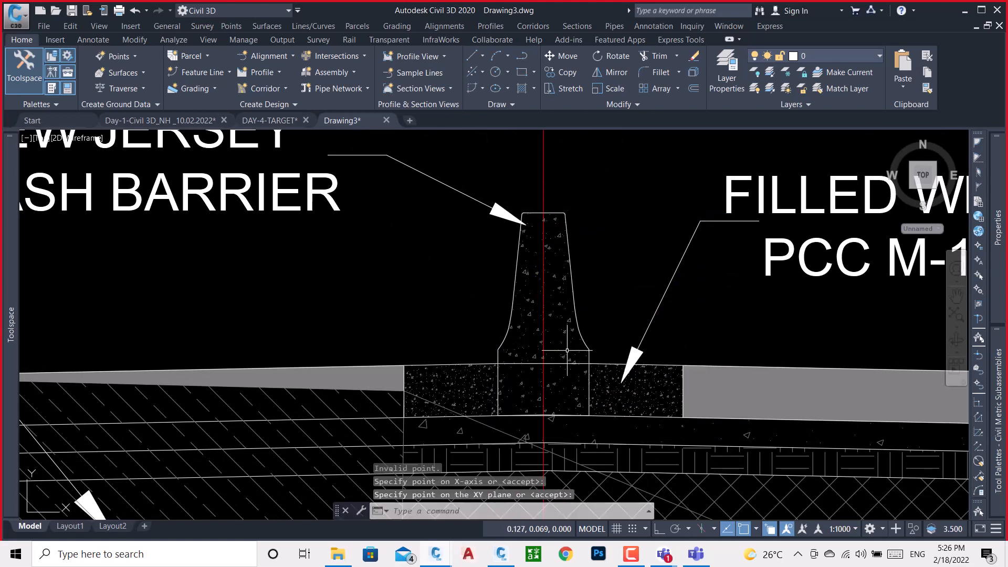
- Examine the crash barrier line, both road sections and the PGL point on the 15m R.O.W. centreline
click(556, 362)
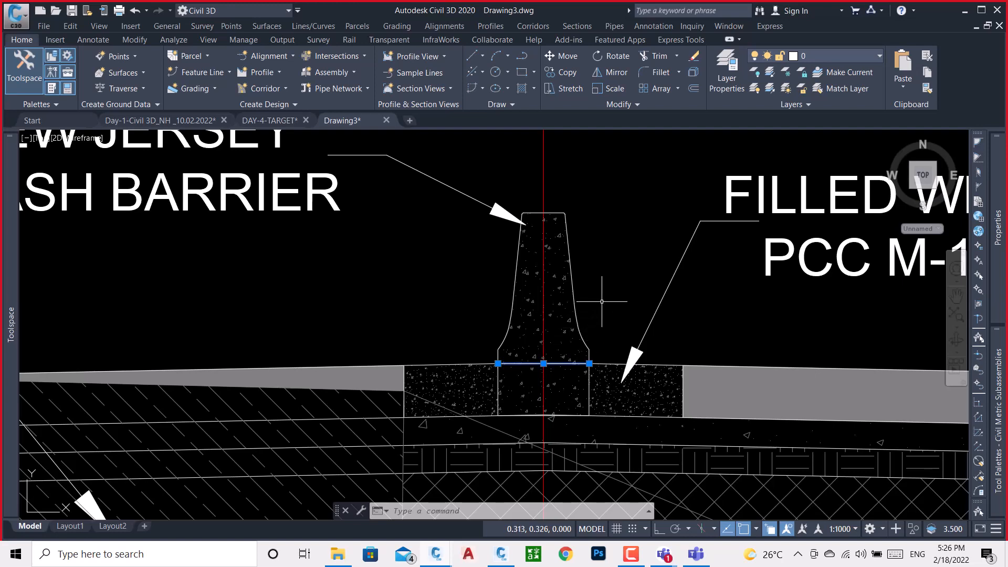
scroll(607, 293, down, 10)
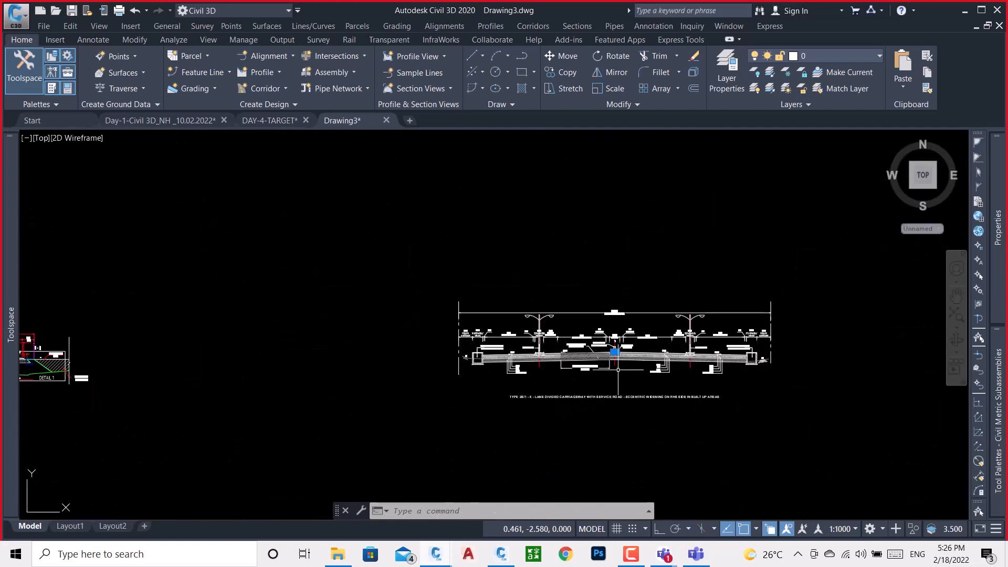
key(Escape)
scroll(682, 332, down, 4)
scroll(454, 333, up, 10)
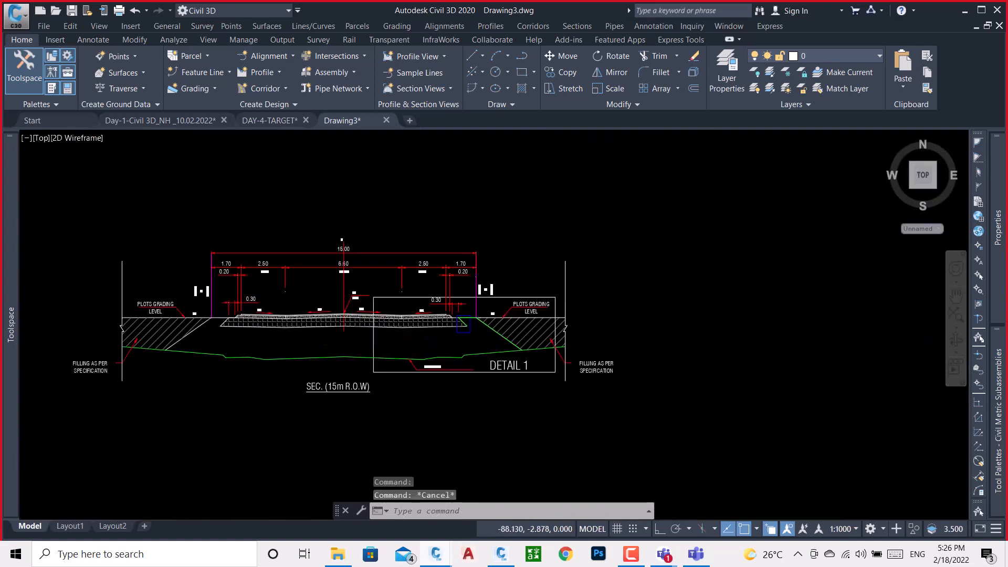
scroll(210, 347, down, 9)
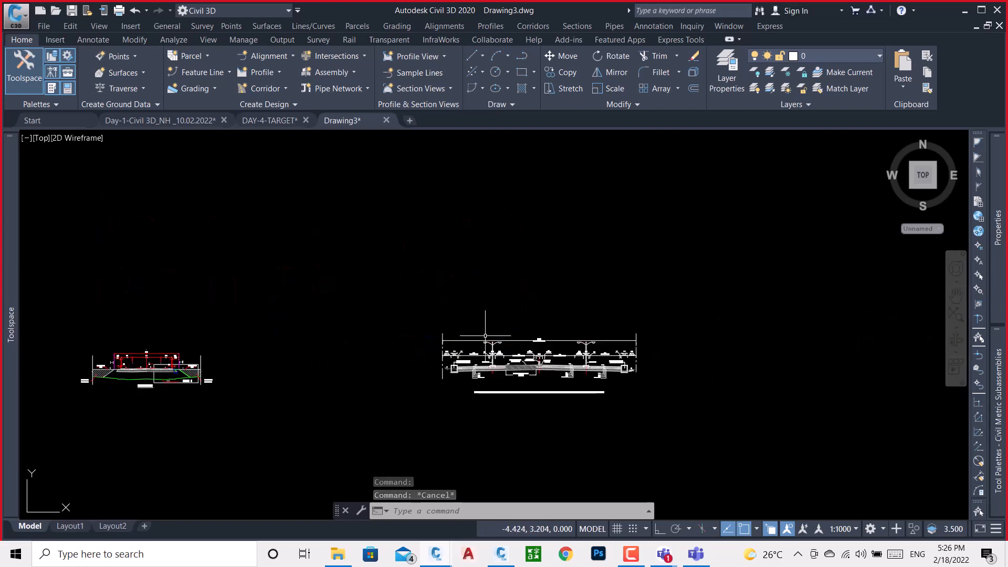
middle_drag(149, 368, 359, 326)
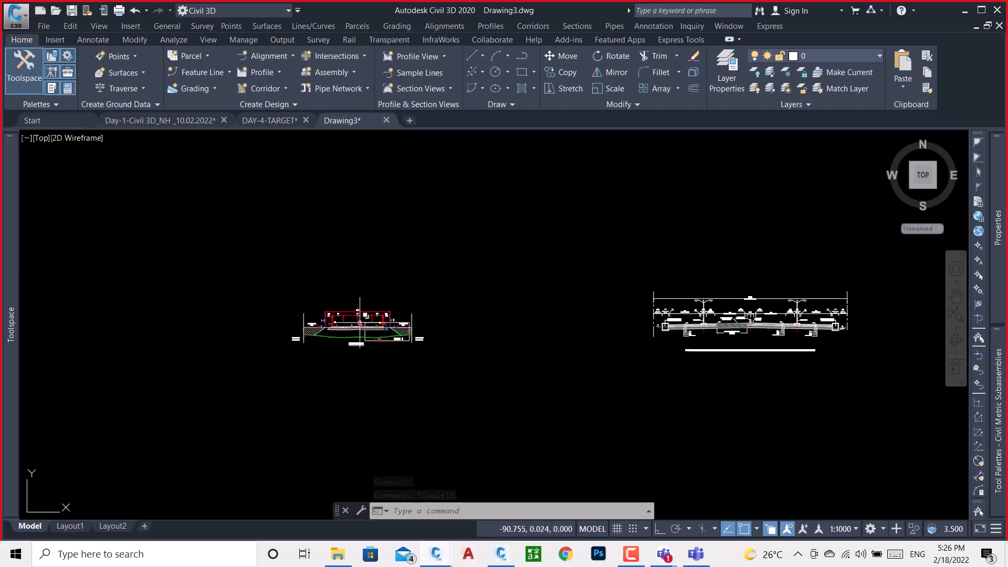
scroll(359, 326, up, 10)
scroll(370, 337, up, 5)
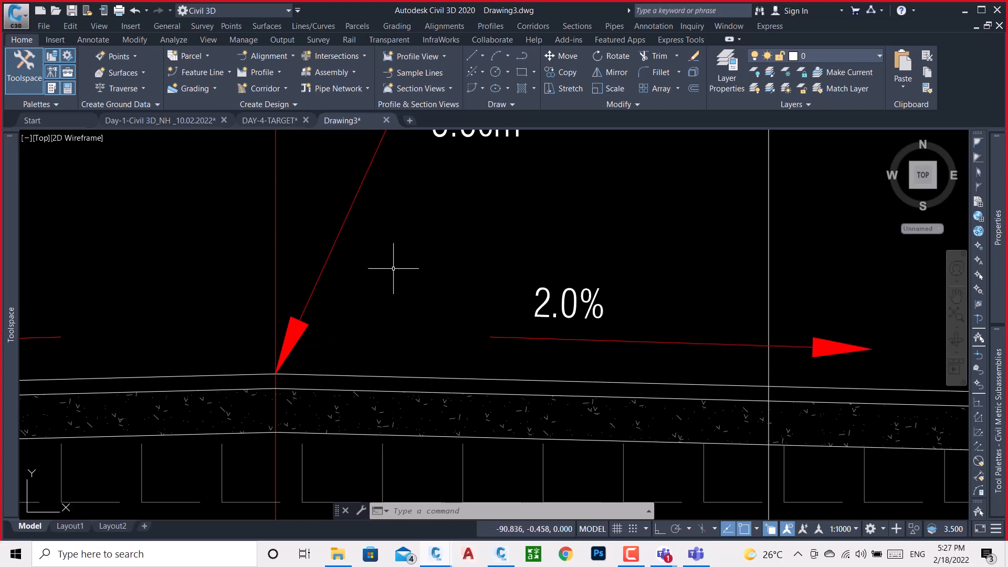
scroll(393, 269, down, 3)
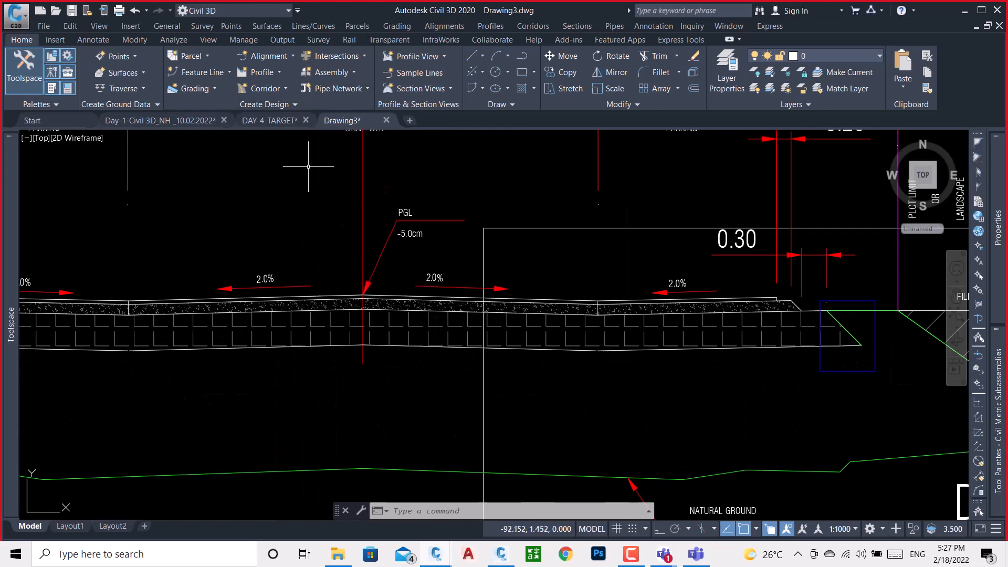
- Move the UCS origin to where the PGL leader meets the pavement surface on the 15m R.O.W. centreline
scroll(399, 294, up, 5)
right_click(380, 205)
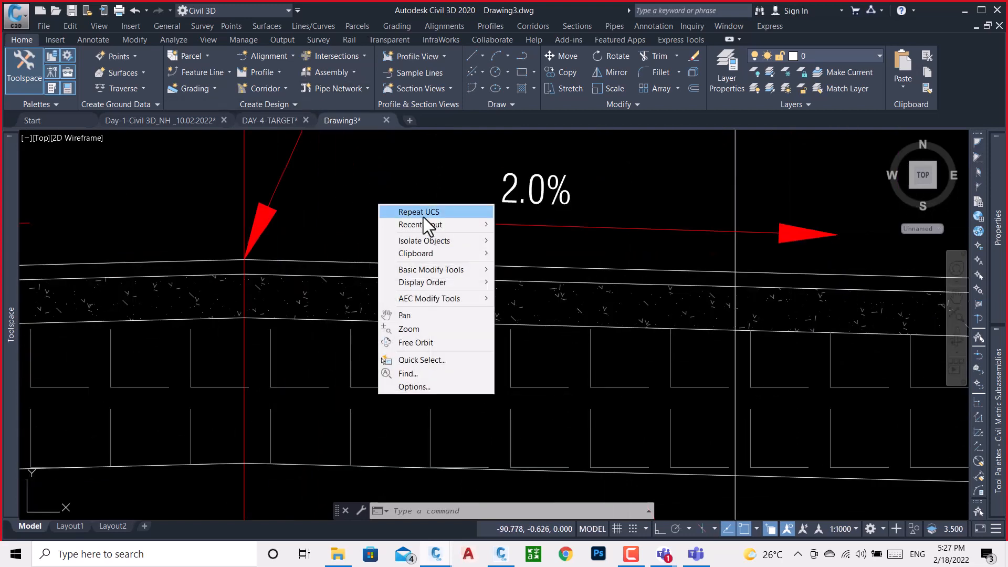
click(432, 212)
scroll(243, 266, up, 3)
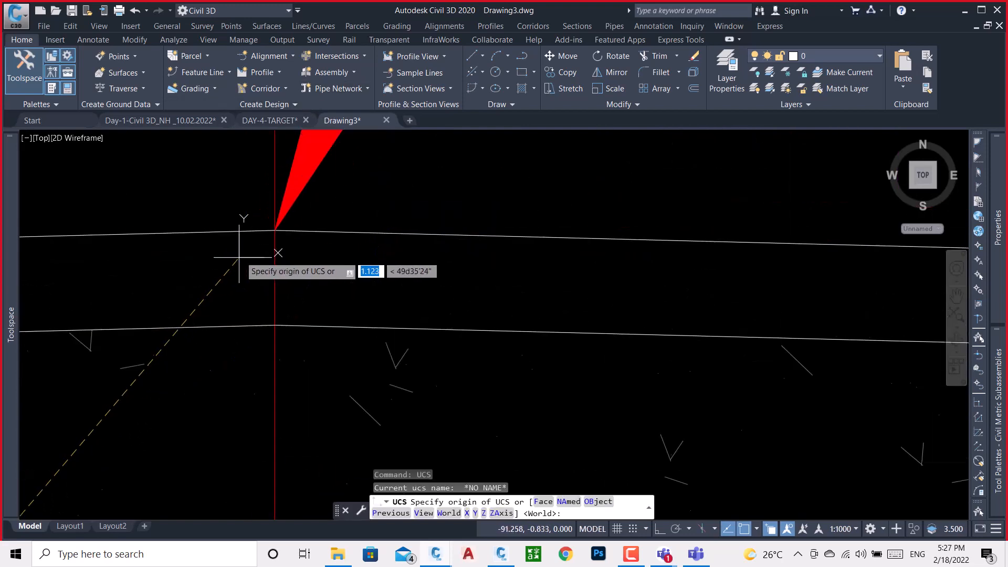
click(274, 230)
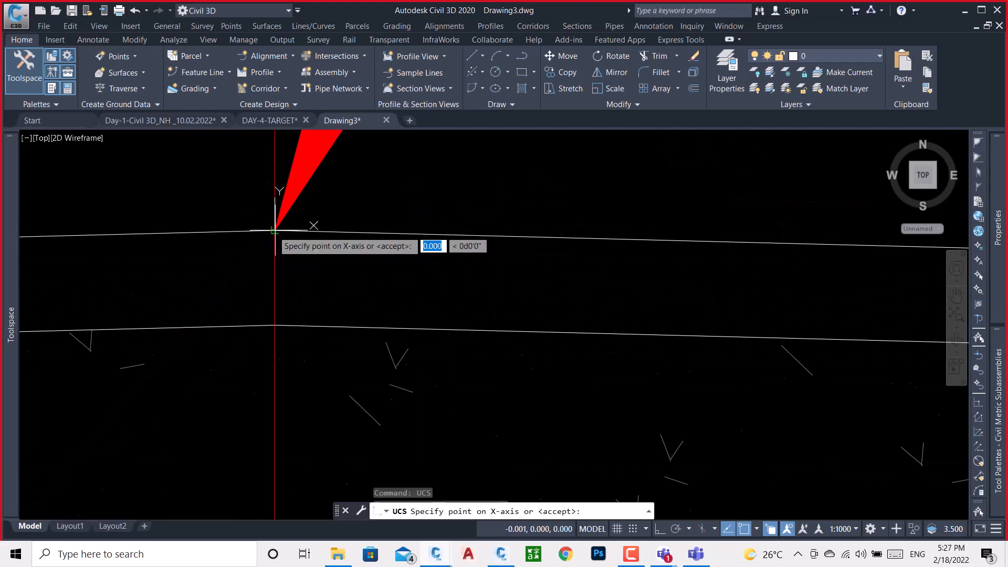
- Turn on Ortho and align the UCS X-axis horizontally towards the right side of the 15m R.O.W. section
scroll(275, 230, down, 2)
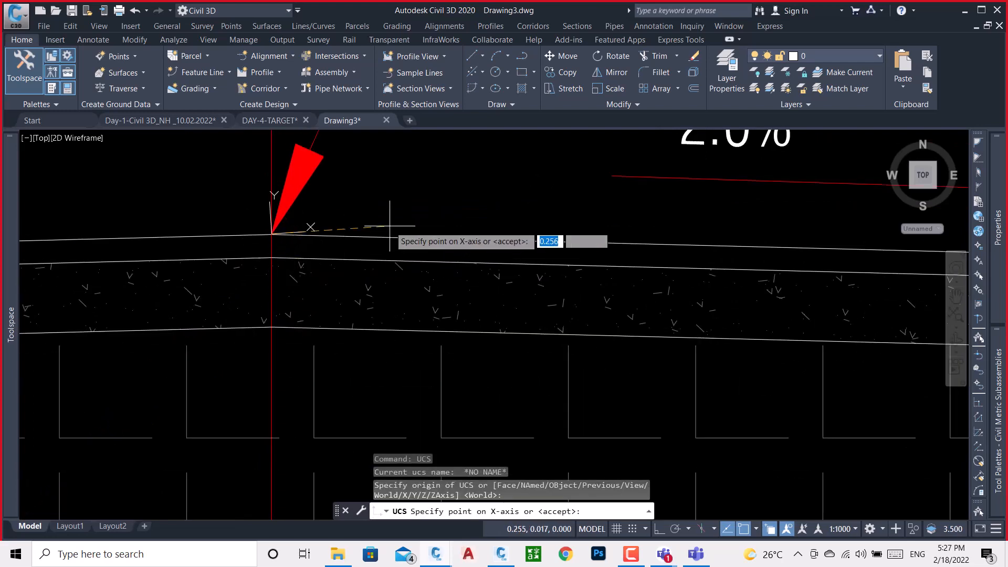
scroll(388, 225, down, 3)
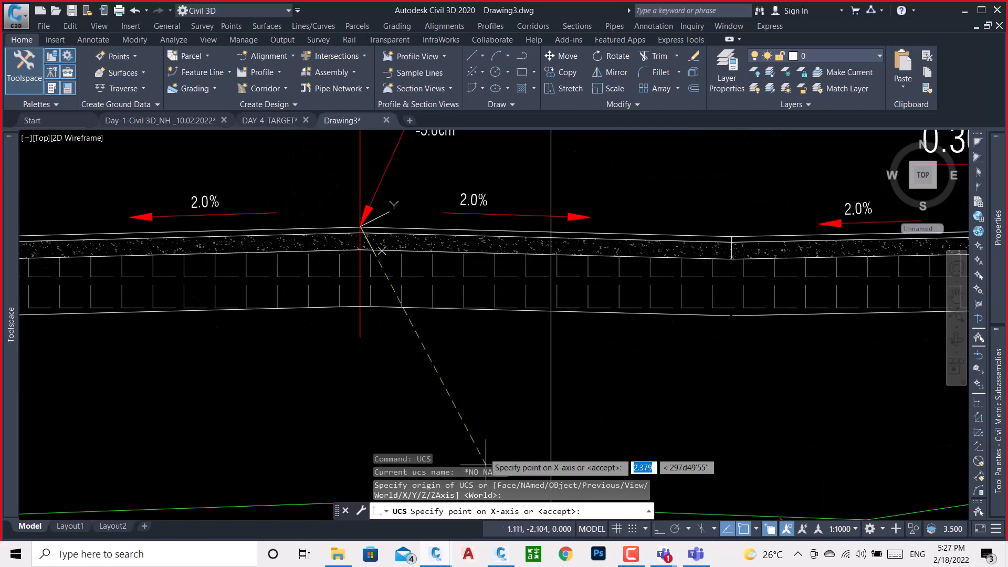
click(659, 528)
scroll(526, 226, up, 2)
scroll(526, 226, up, 3)
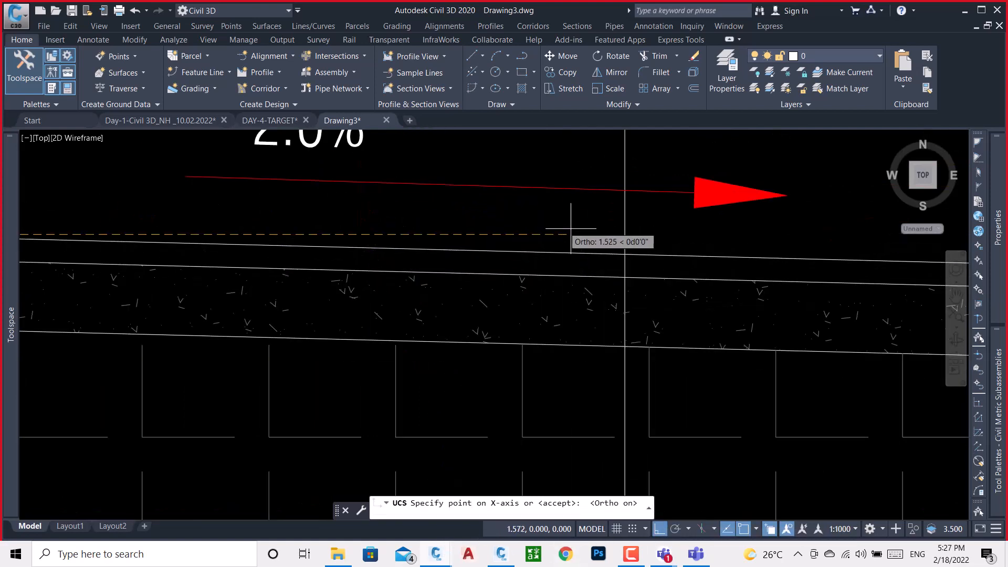
click(625, 236)
- Point the UCS Y direction vertically up the section centreline to the 6.60 driveway dimension line
scroll(625, 237, down, 5)
scroll(599, 240, down, 3)
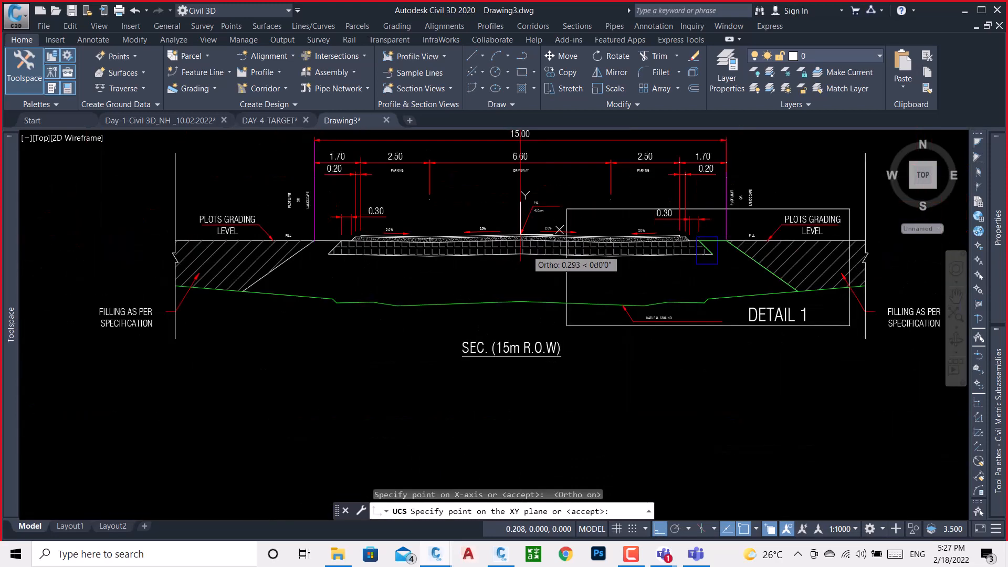
scroll(522, 168, up, 5)
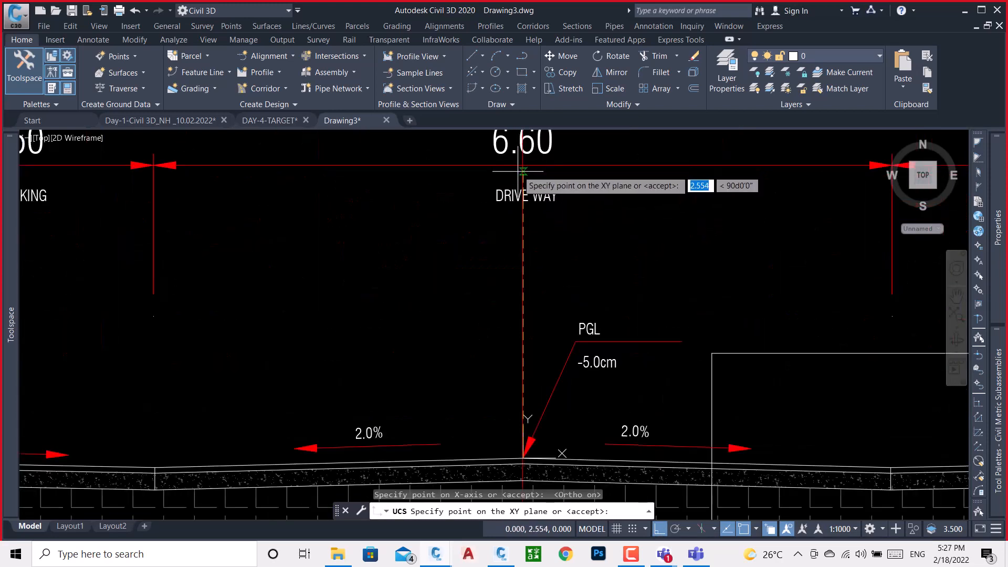
click(522, 167)
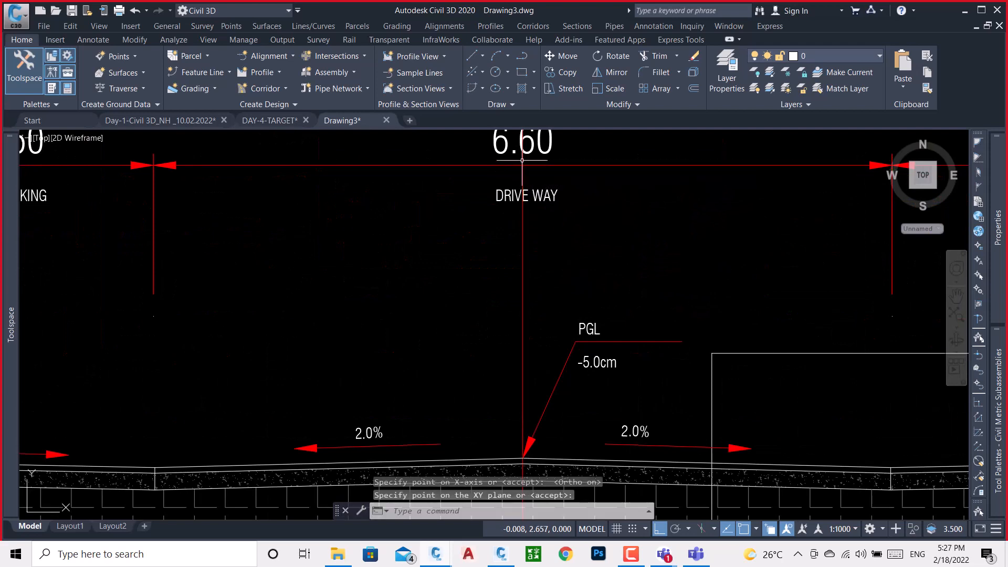
- Check the coordinates at the PGL leader's arrow tip on the pavement crown, leaving the leader deselected
click(556, 384)
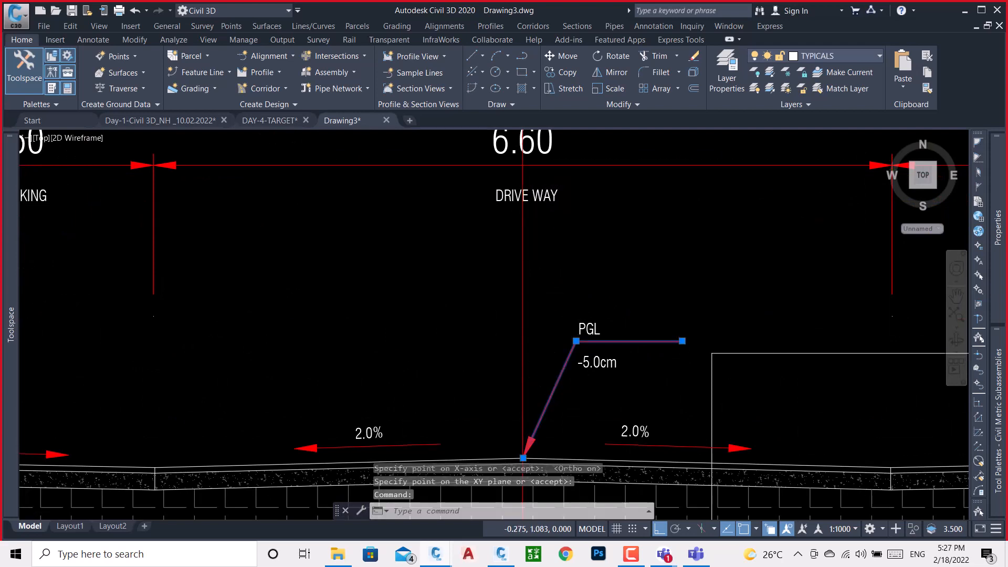
scroll(470, 313, down, 4)
scroll(492, 369, up, 5)
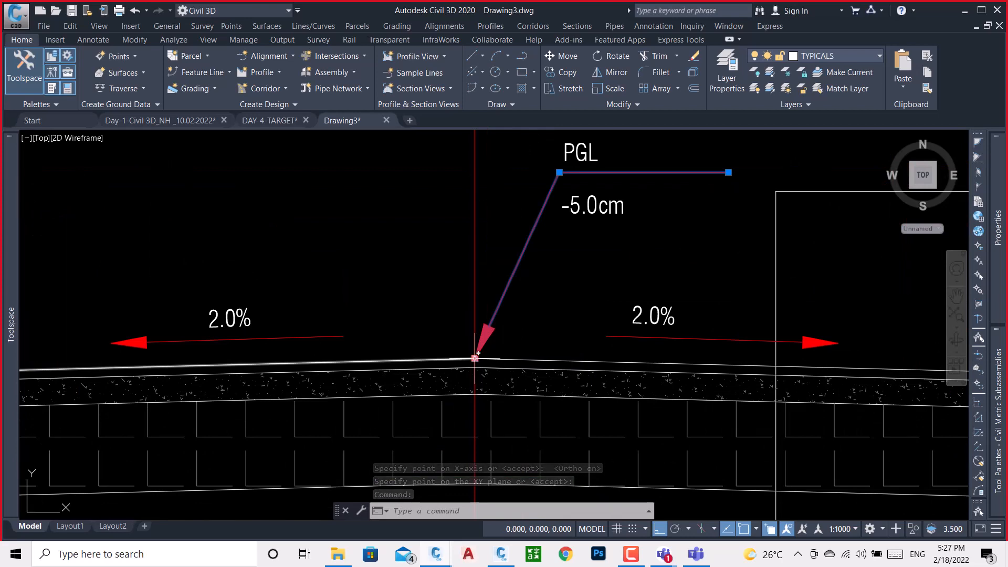
scroll(416, 338, down, 6)
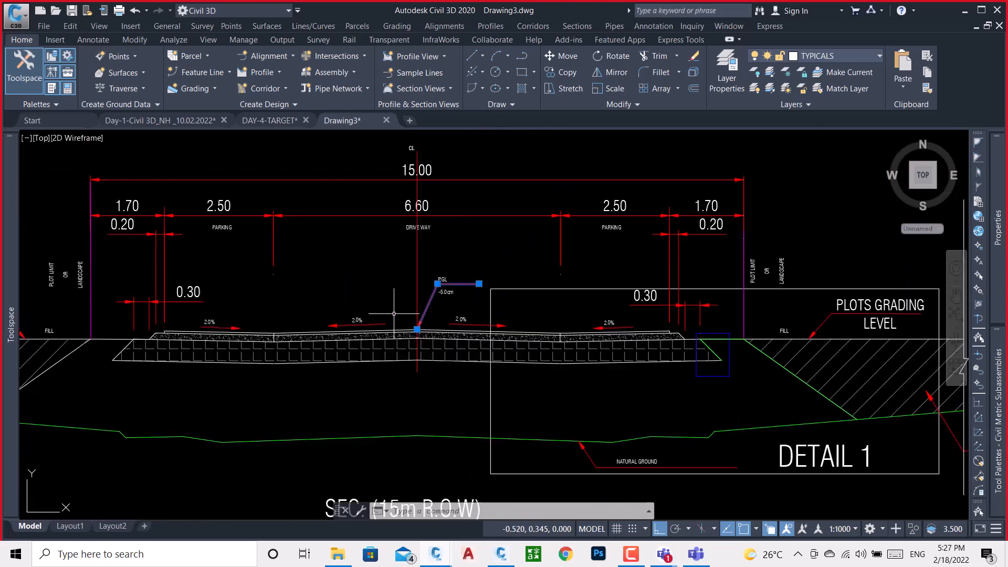
key(Escape)
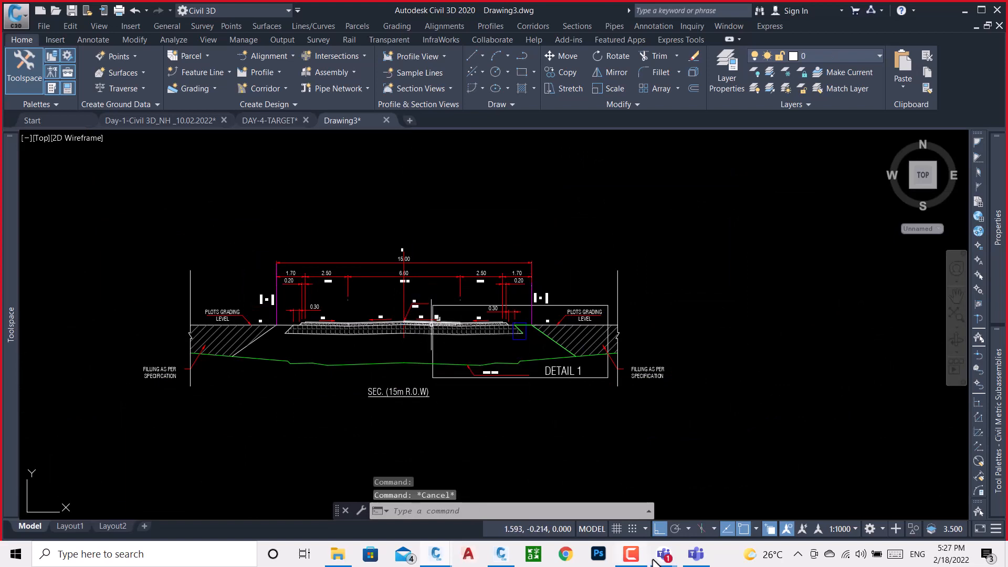
- Switch to Subassembly Composer and review the DAY-4 flowchart from P1 to L5 with P1's origin settings
click(503, 554)
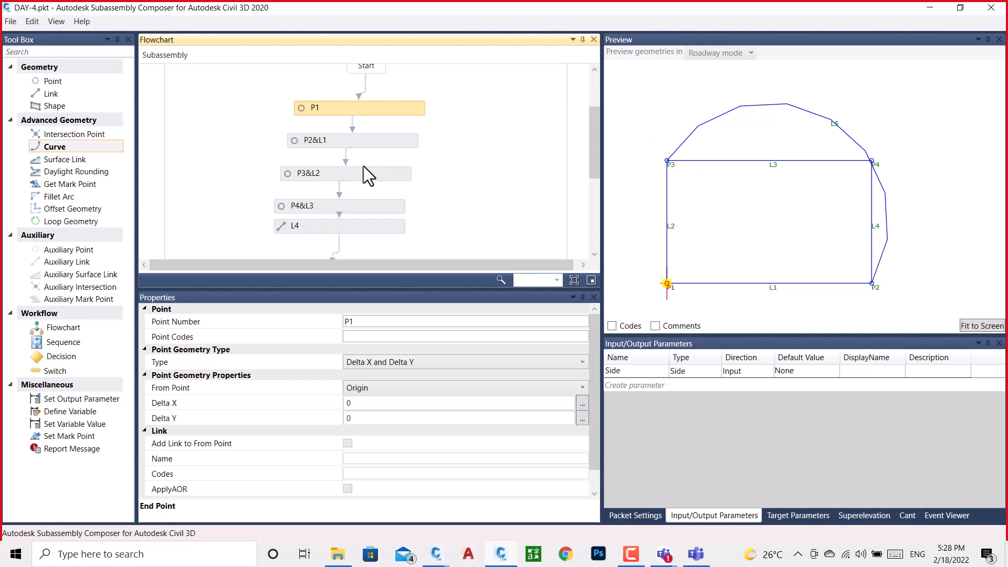
scroll(363, 166, down, 3)
scroll(368, 169, up, 3)
scroll(558, 247, down, 1)
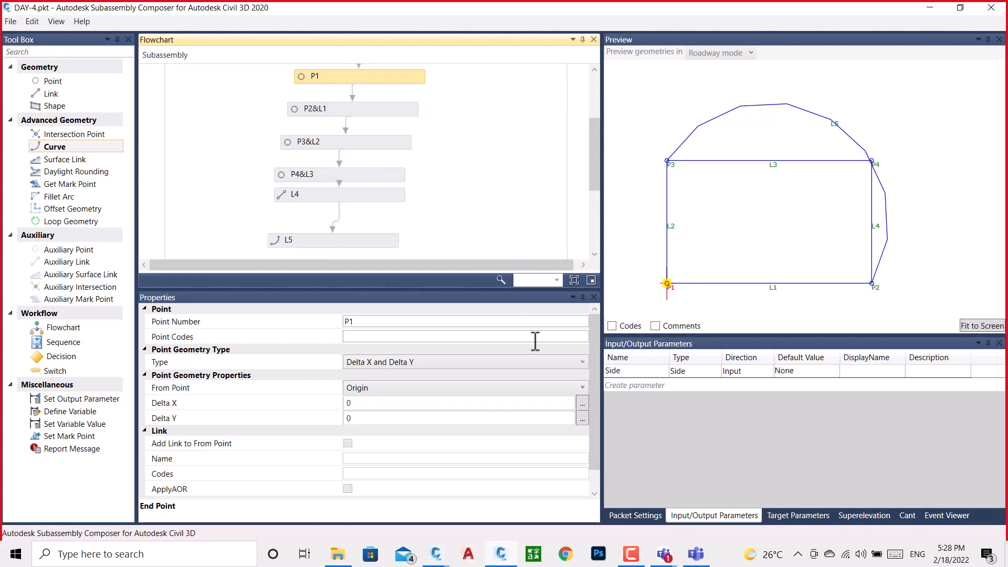
- Return to Drawing3 in Civil 3D and examine the outer edge of the 15m R.O.W. pavement layers, including the top corner of the hatched layer
click(439, 562)
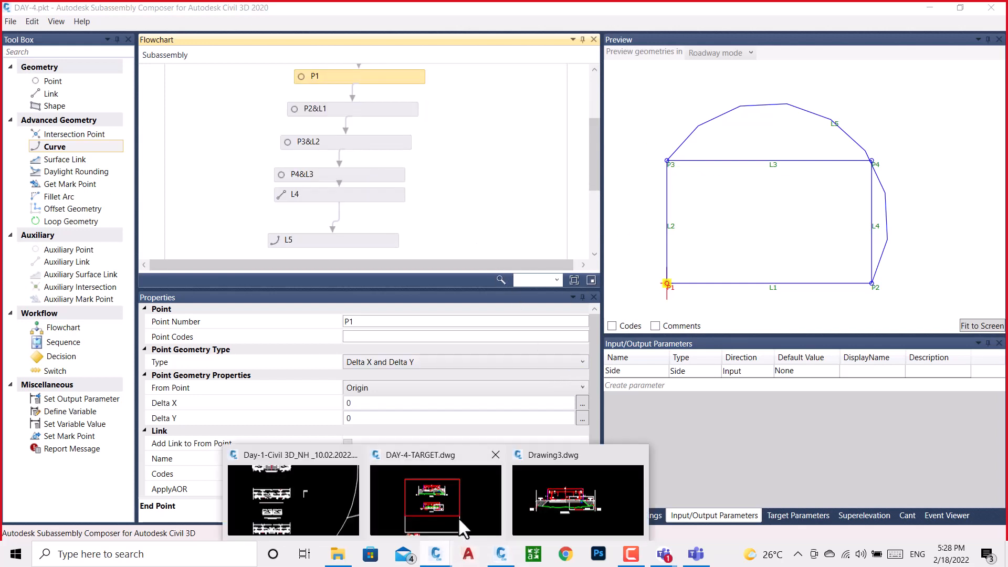
click(572, 512)
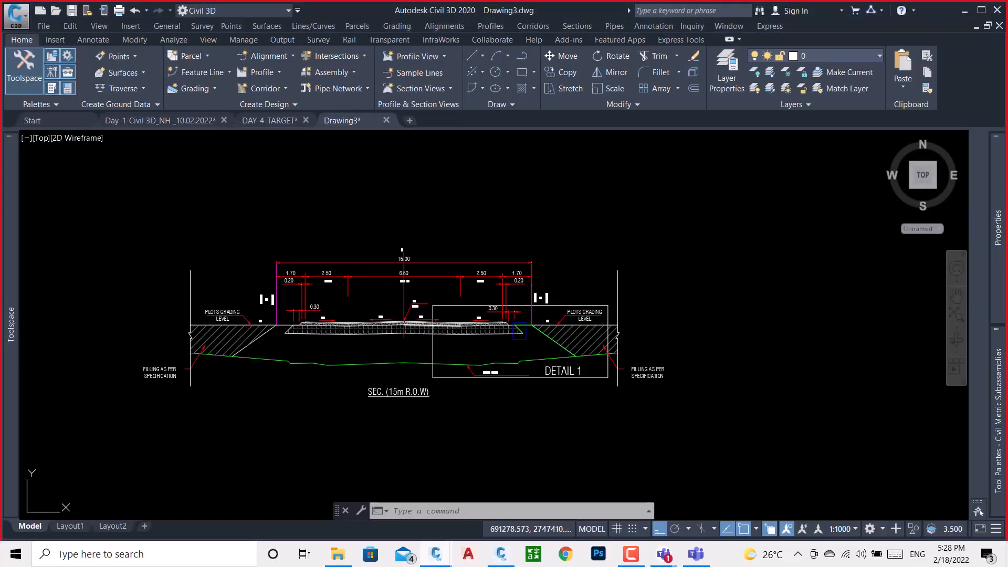
scroll(491, 333, up, 5)
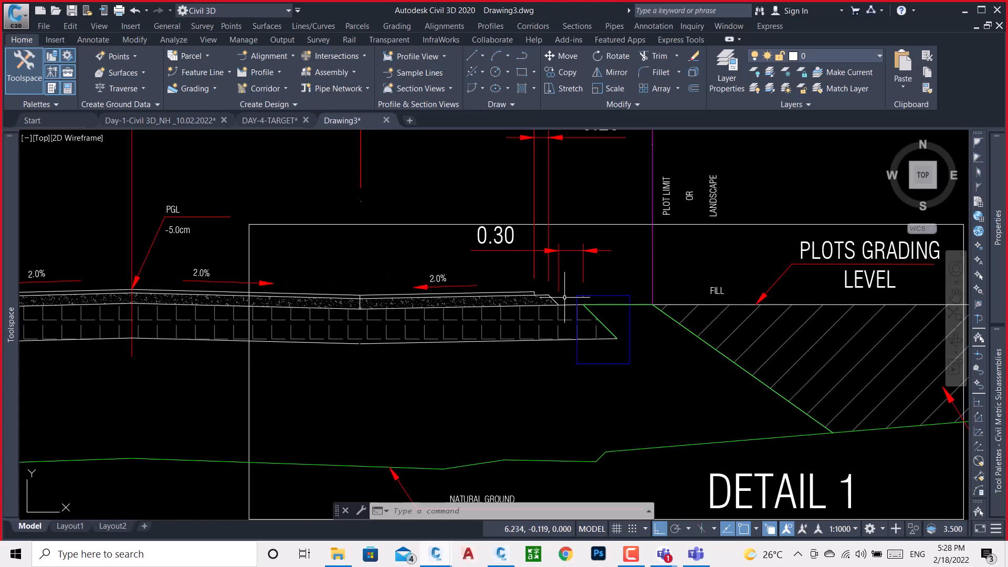
scroll(563, 297, up, 4)
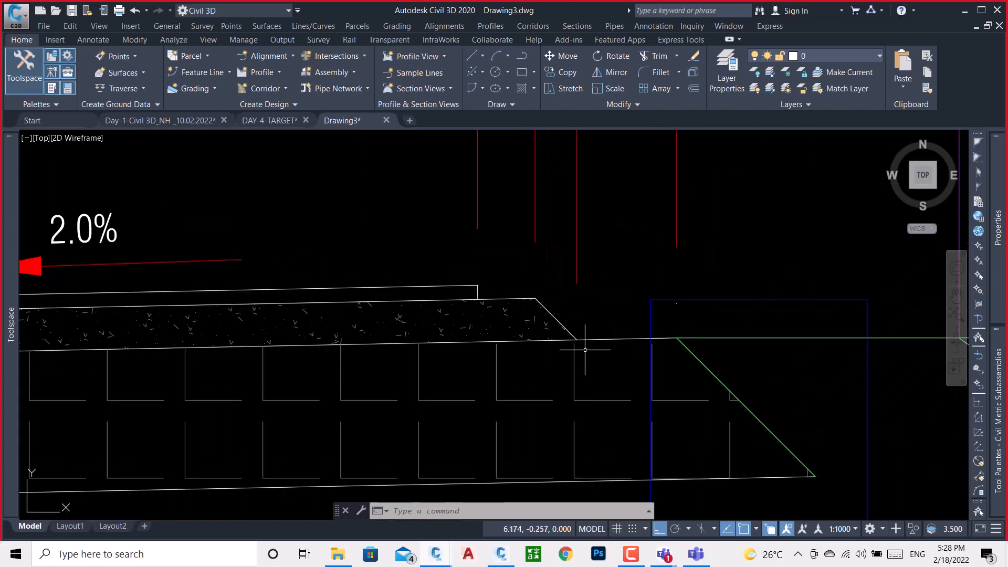
click(523, 297)
mouse_move(535, 298)
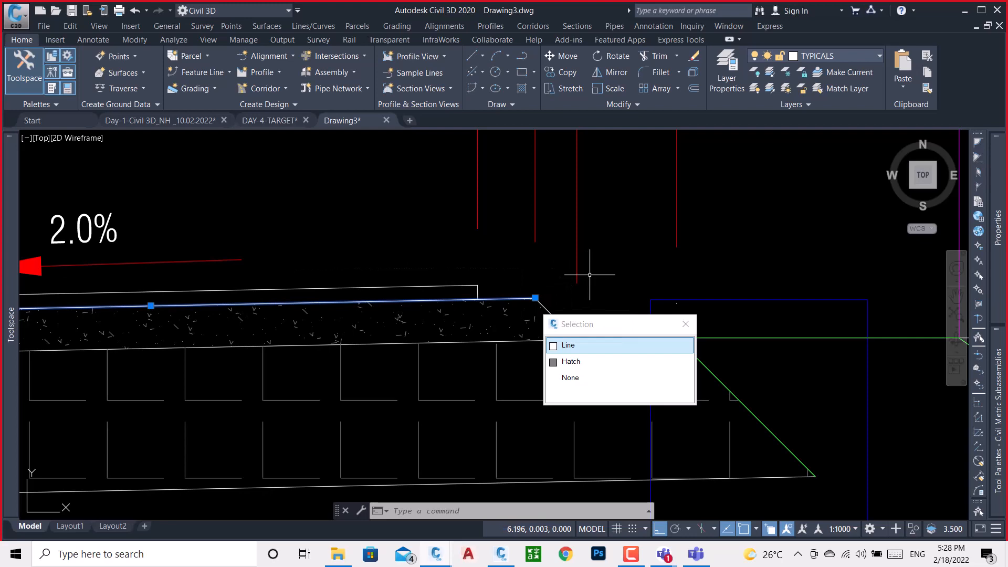
key(Escape)
scroll(589, 275, down, 3)
scroll(591, 279, down, 2)
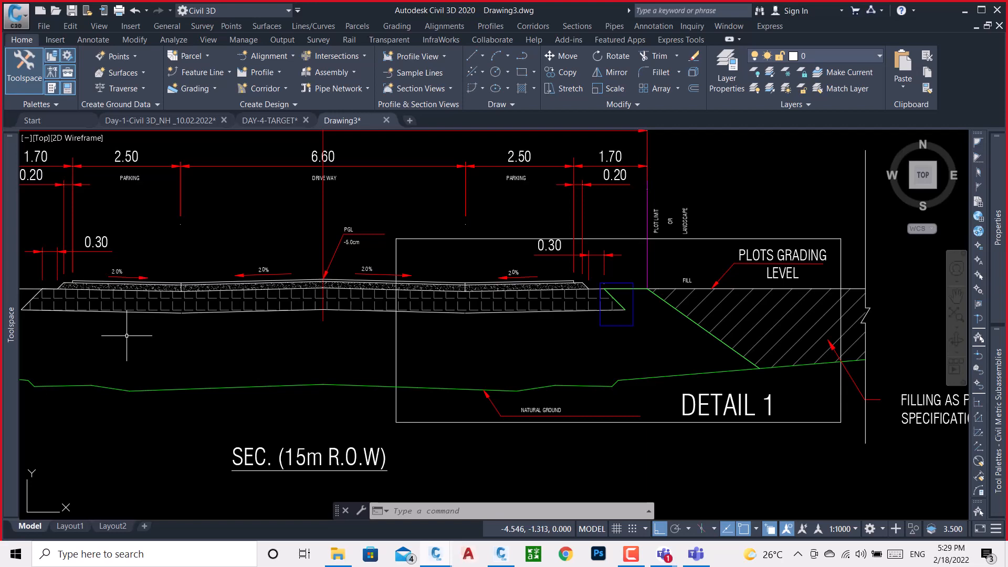
- Switch to the Day-1-Civil 3D_NH _10.02.2022 drawing and look over its typical sections and road edge lines
click(196, 121)
scroll(541, 284, down, 4)
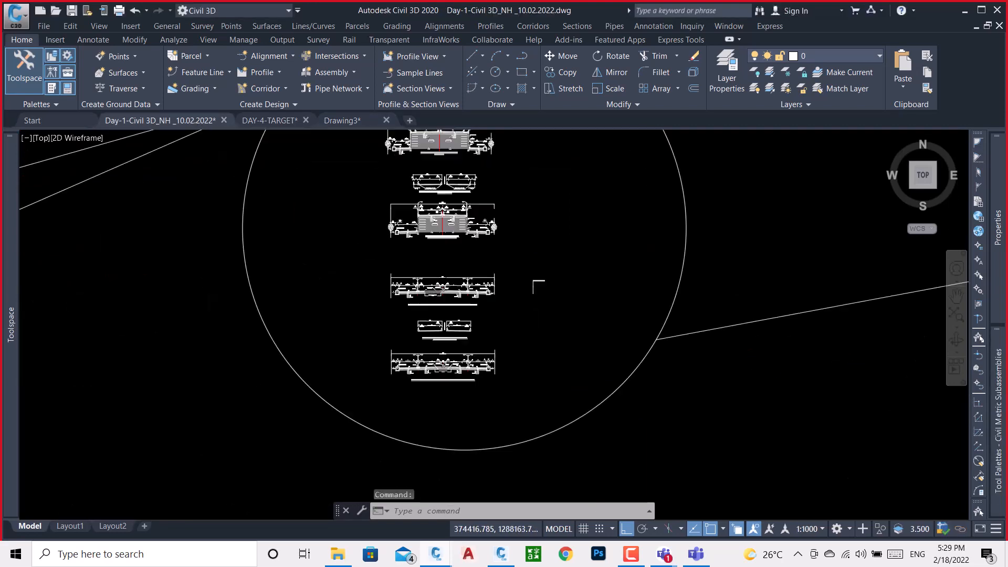
scroll(549, 287, down, 1)
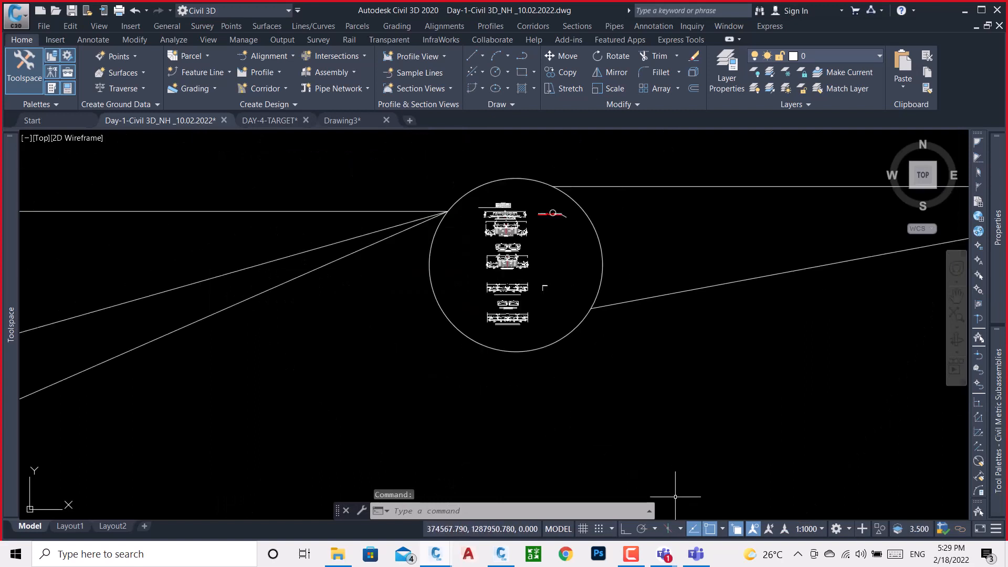
click(694, 557)
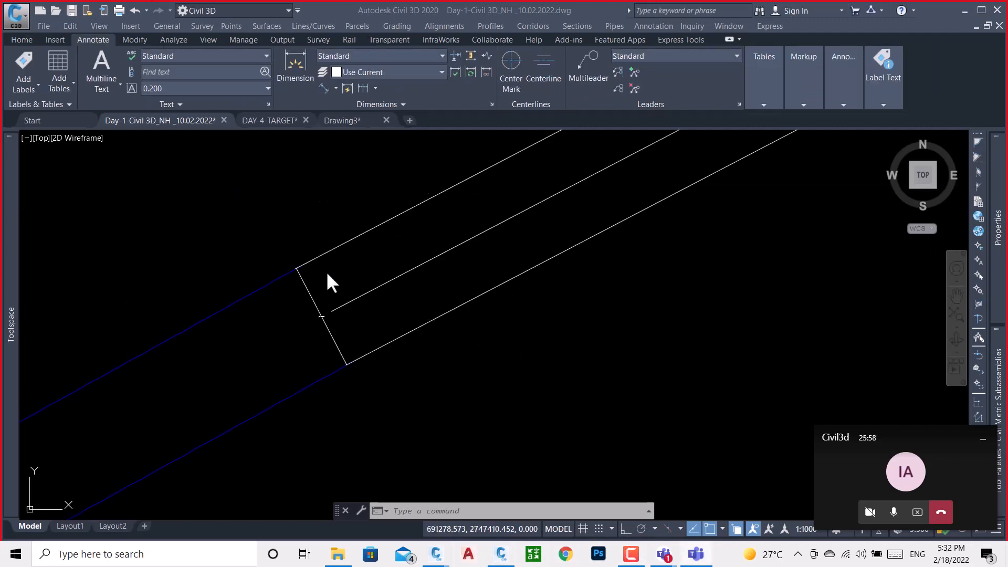
scroll(362, 289, down, 4)
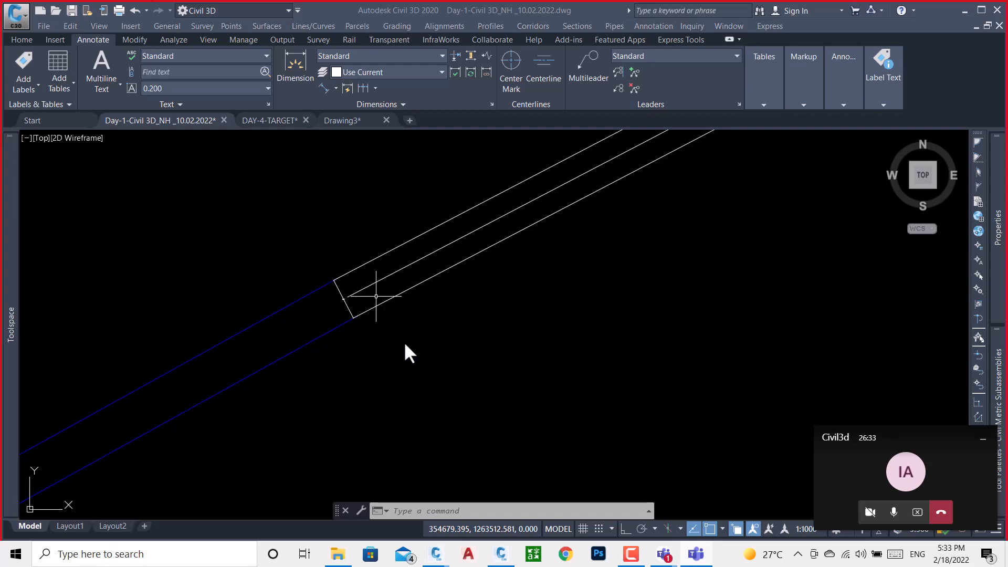
- Examine the aligned width dimension across the road edges where the blue and white lines meet
scroll(432, 231, down, 4)
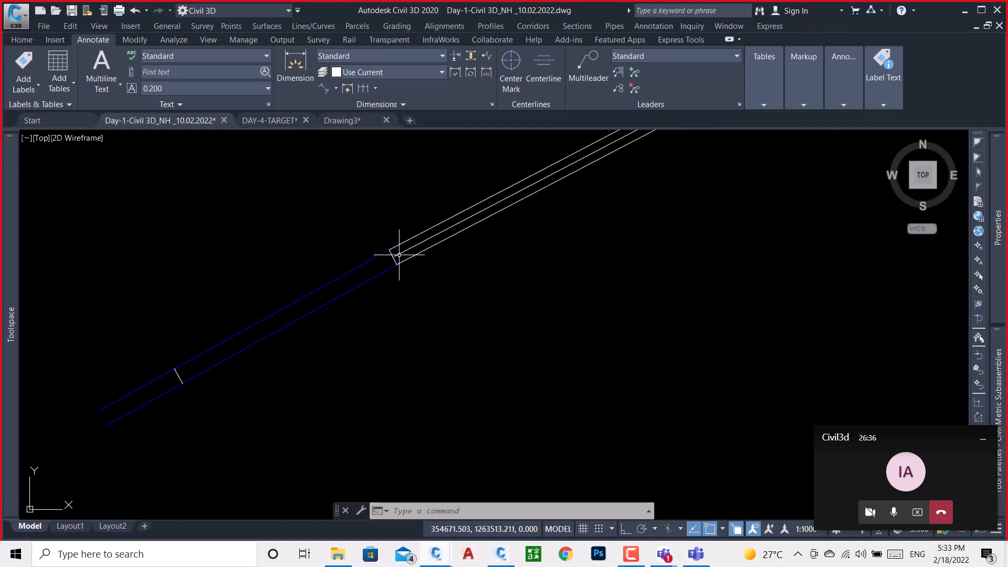
scroll(399, 255, up, 2)
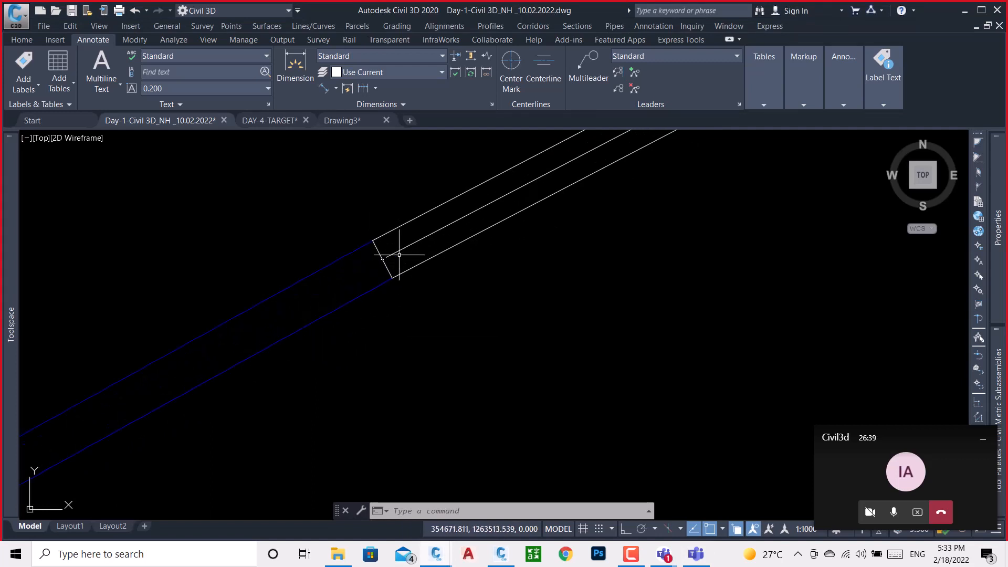
scroll(400, 255, up, 2)
scroll(403, 252, up, 2)
middle_drag(429, 267, 330, 315)
scroll(268, 302, up, 5)
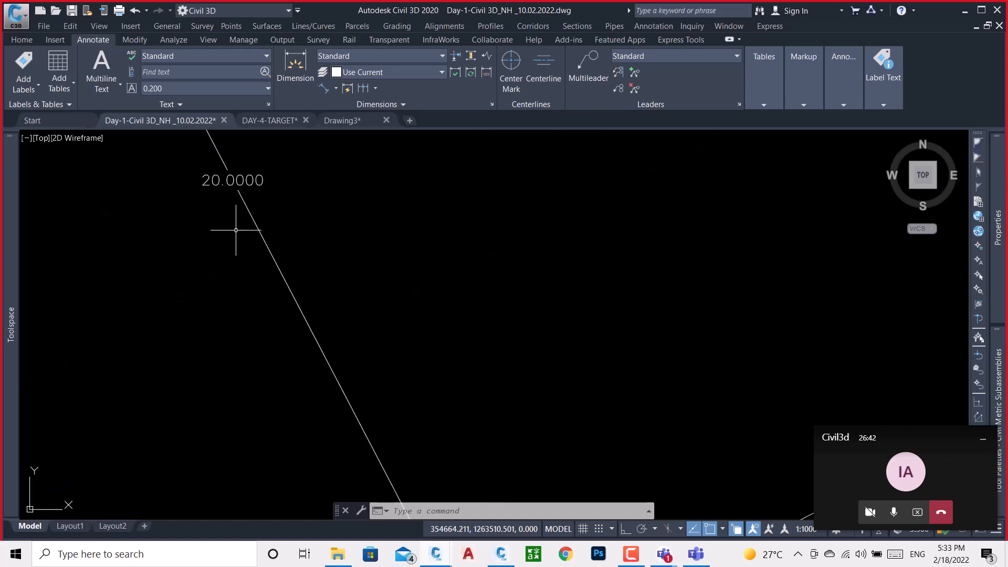
scroll(363, 221, down, 5)
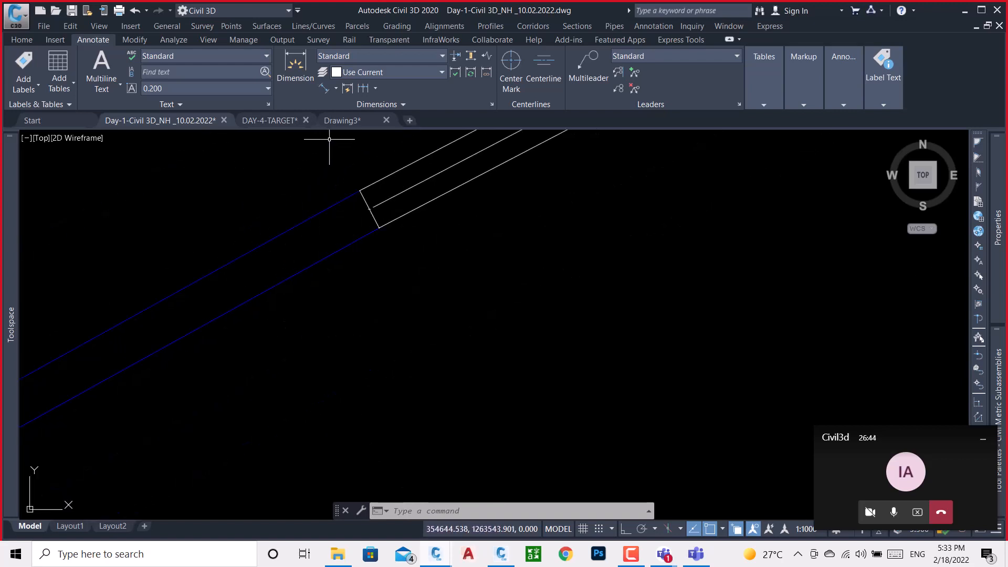
click(323, 88)
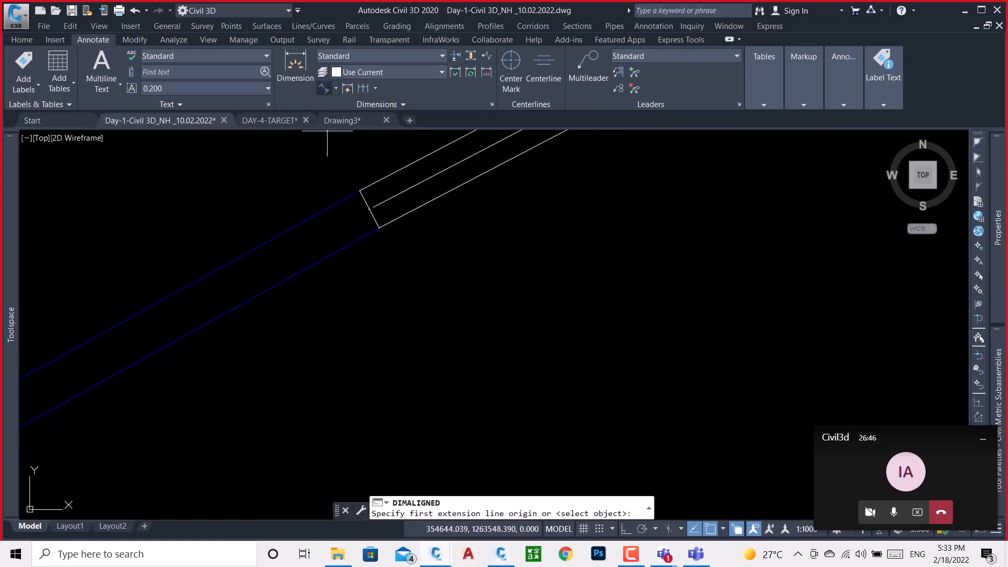
scroll(303, 247, down, 8)
scroll(211, 297, up, 6)
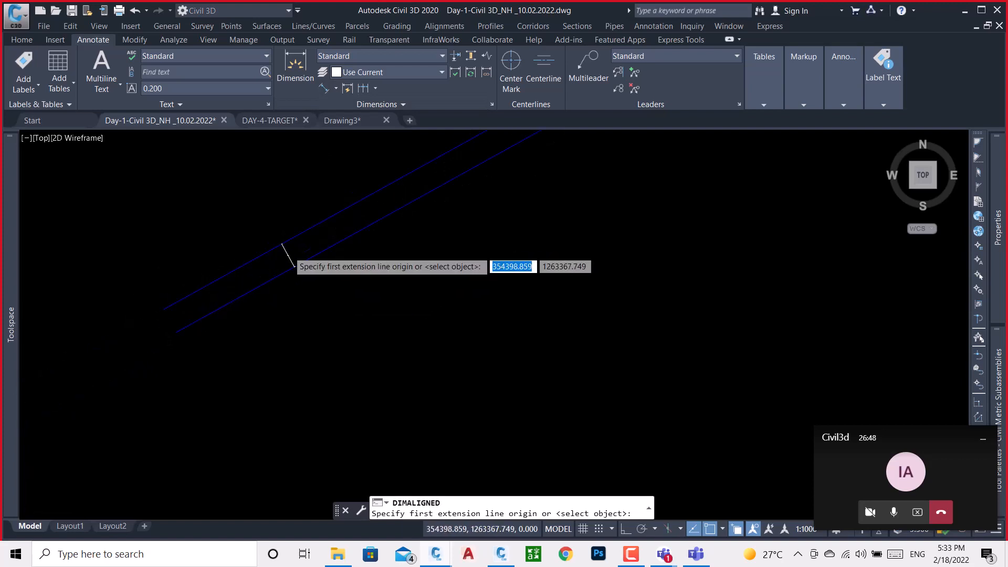
scroll(287, 252, up, 6)
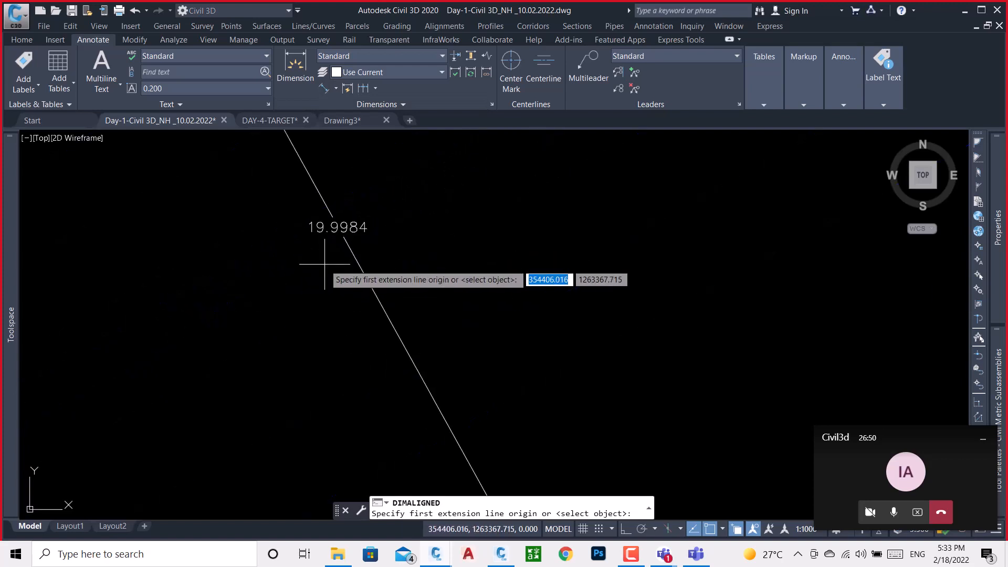
scroll(326, 260, down, 2)
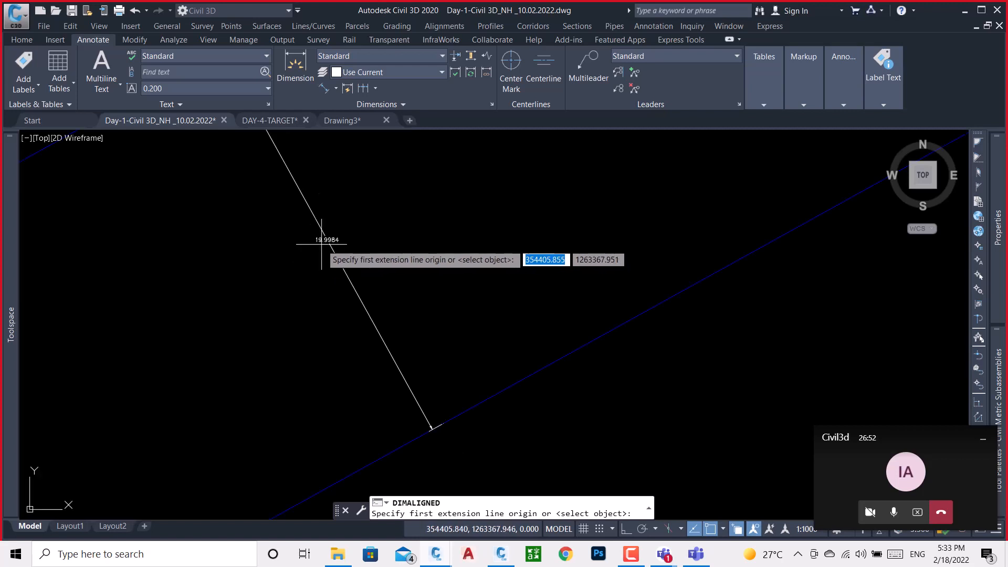
scroll(318, 259, up, 8)
key(Escape)
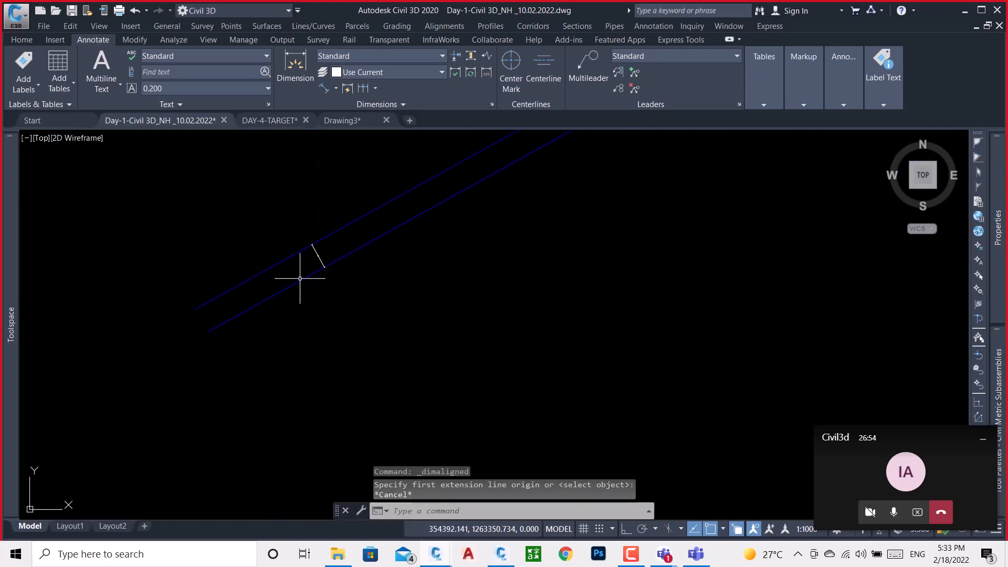
- Draw a line from the southwest end of the lower blue road edge southwest to about 353857, 1262817
scroll(294, 280, down, 4)
text(l)
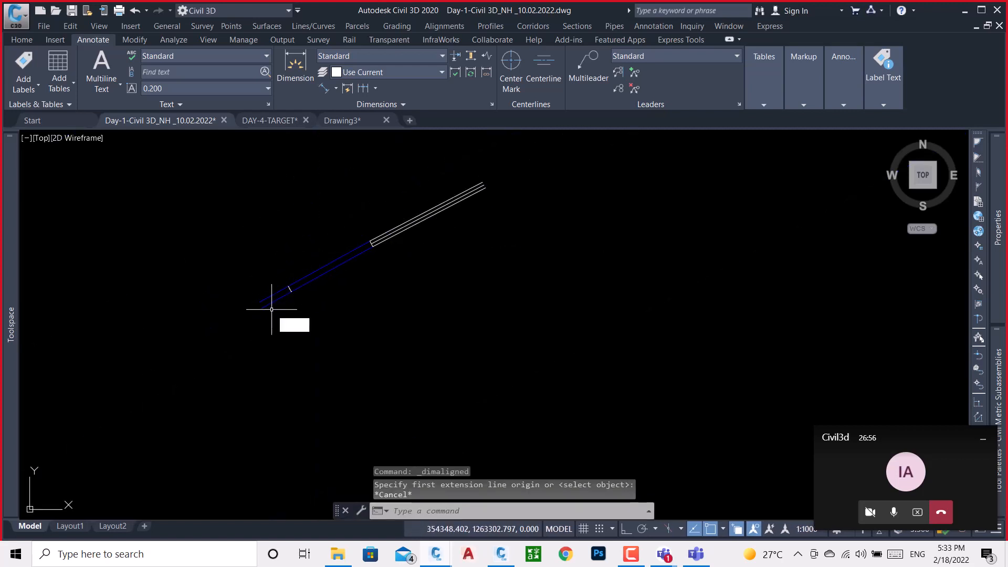
key(Return)
scroll(271, 310, up, 4)
scroll(272, 309, up, 2)
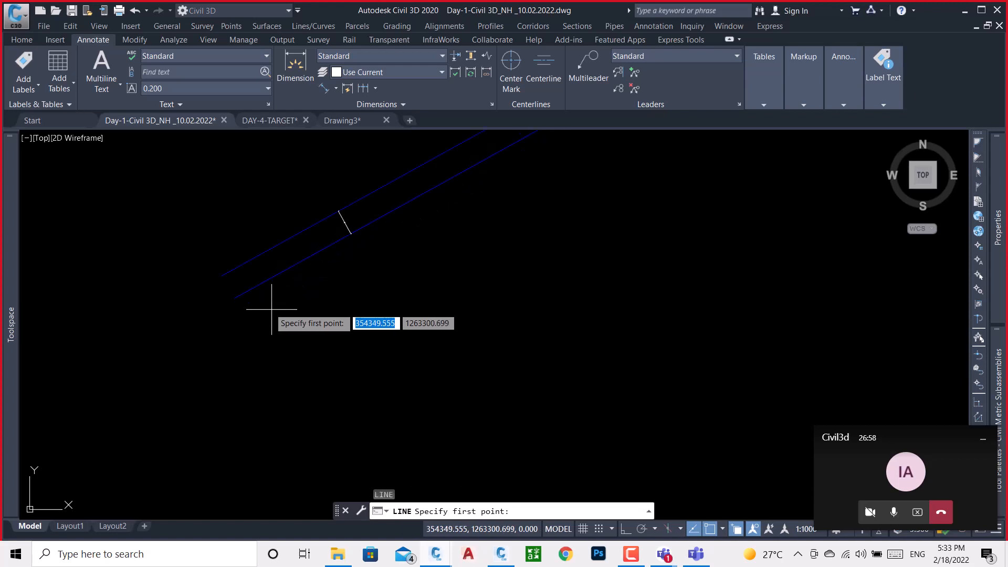
click(235, 299)
scroll(284, 260, down, 5)
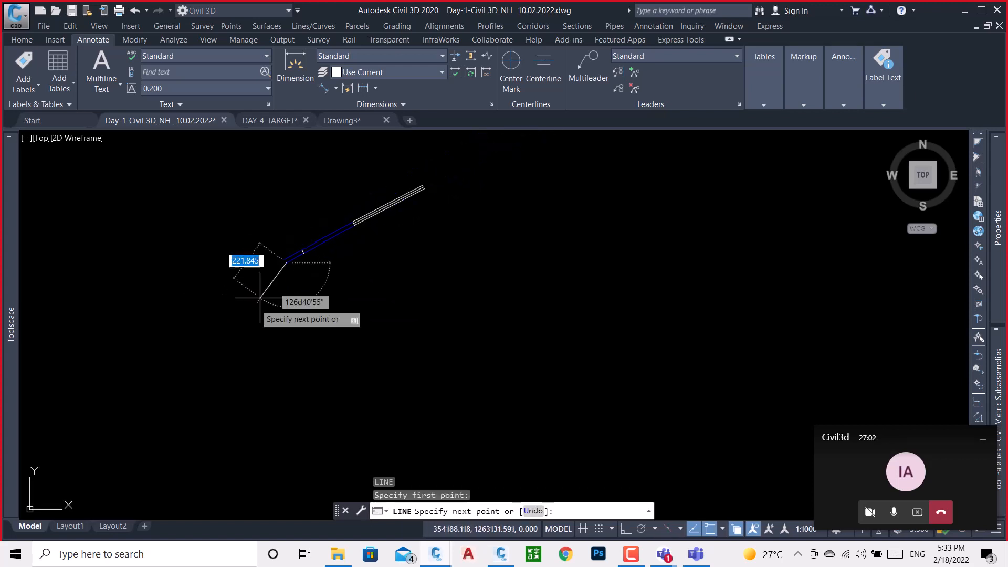
click(194, 360)
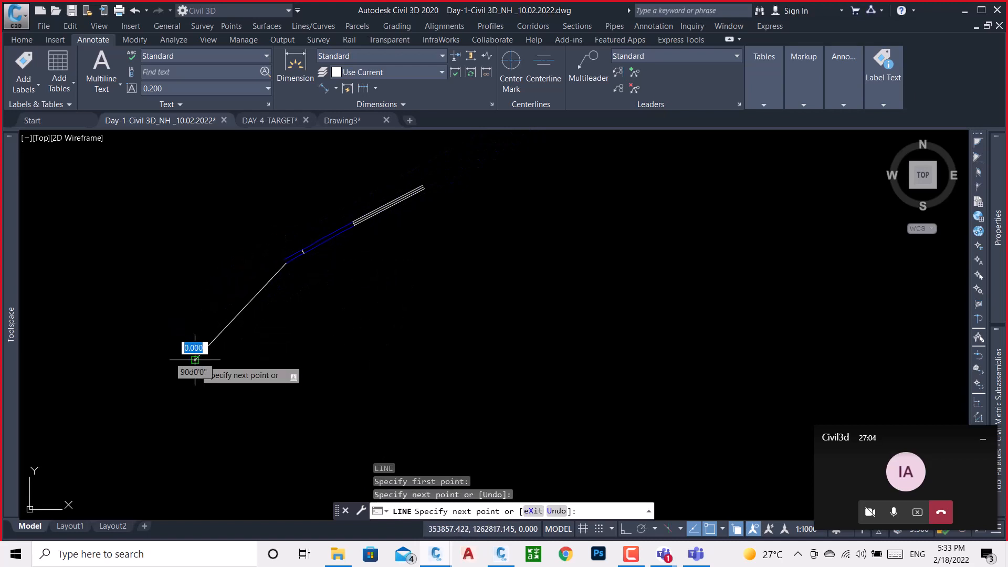
key(Return)
- Draw a second line about 749 long from the southwest end of the upper blue road edge, diverging southwest from the first line
scroll(284, 263, up, 3)
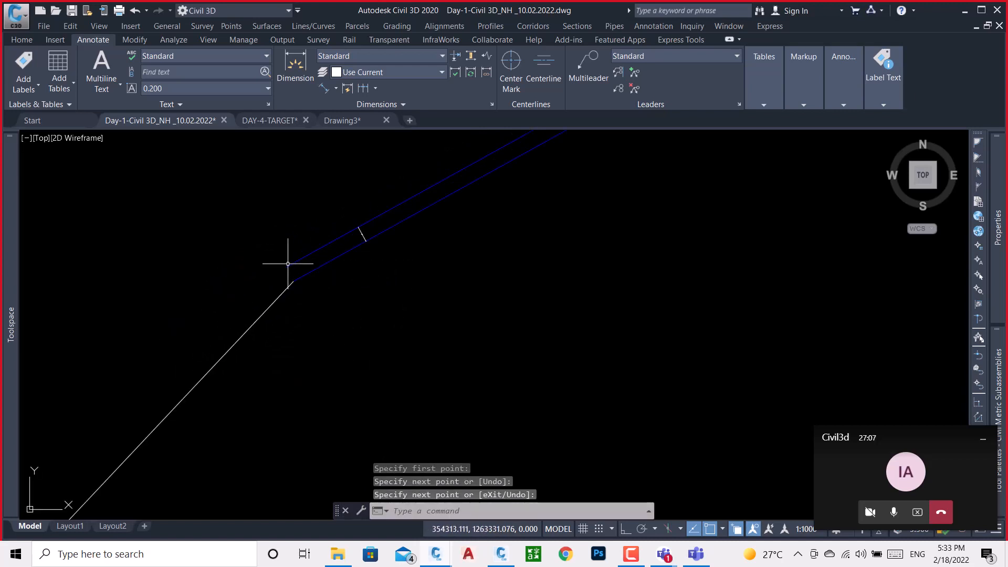
click(286, 265)
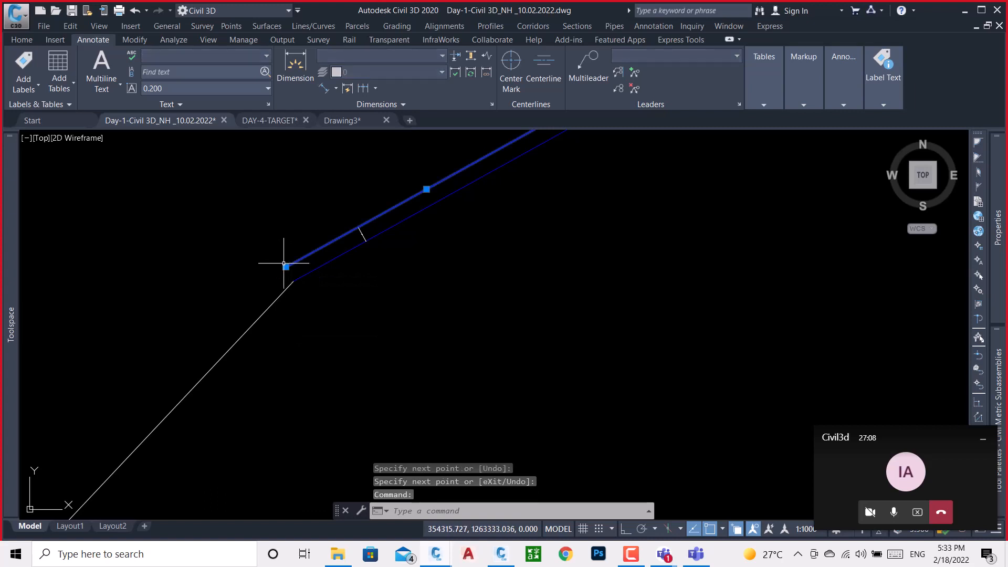
key(Escape)
text(l)
key(Return)
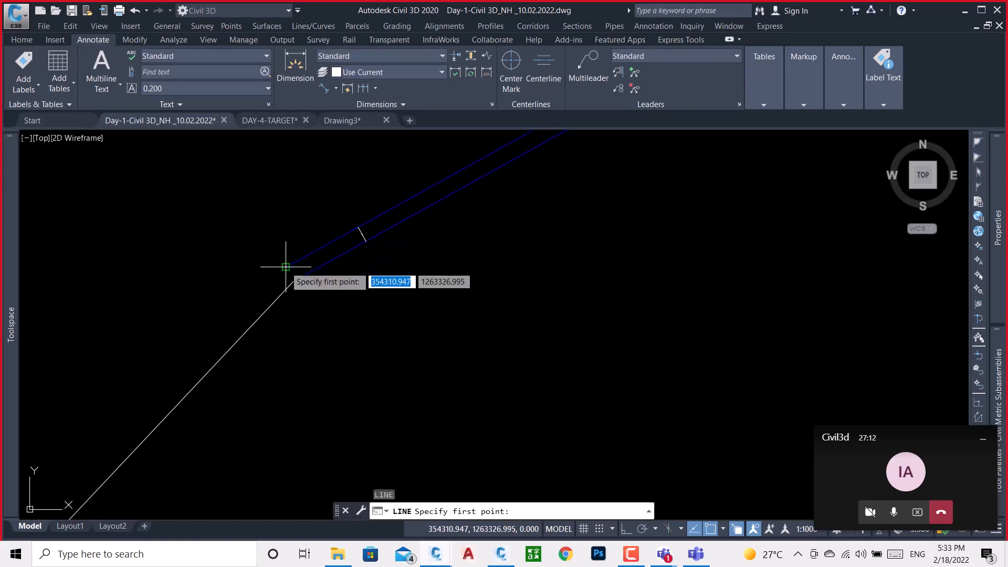
click(286, 266)
scroll(316, 259, down, 3)
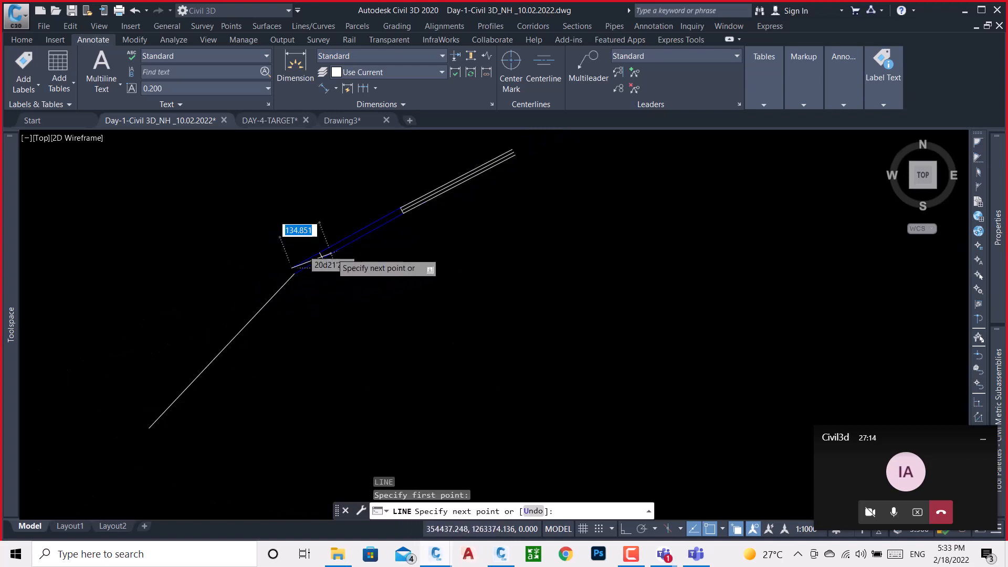
scroll(202, 357, up, 3)
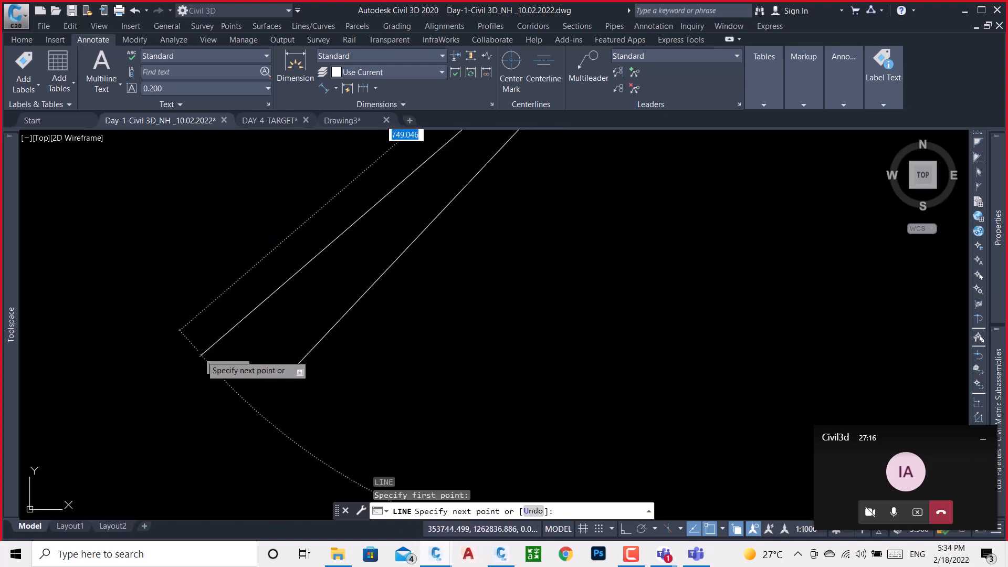
click(202, 357)
key(Escape)
scroll(202, 355, down, 3)
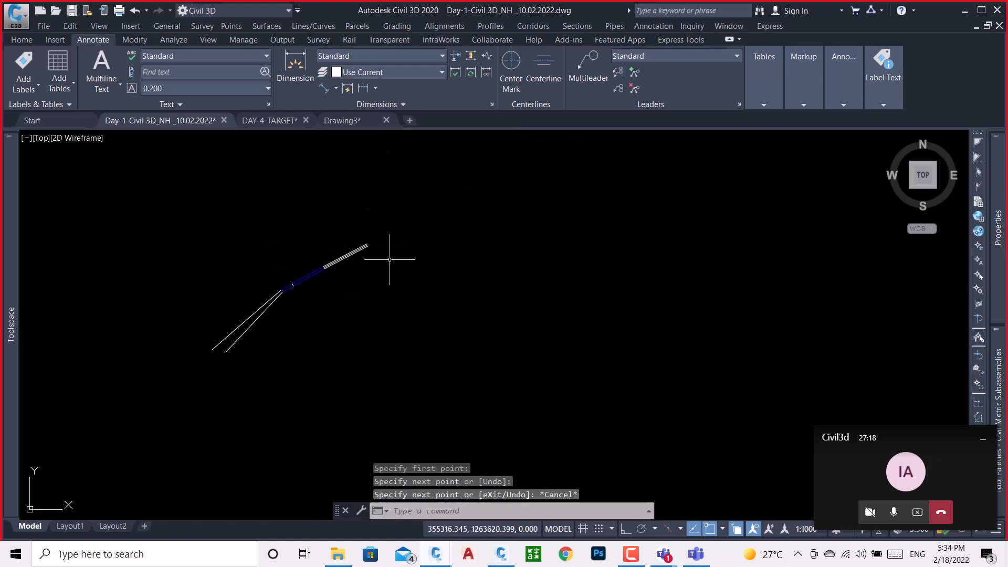
- Look over the diverging road edge lines, and return to Drawing3 to view the full 15m R.O.W. section
scroll(281, 293, up, 3)
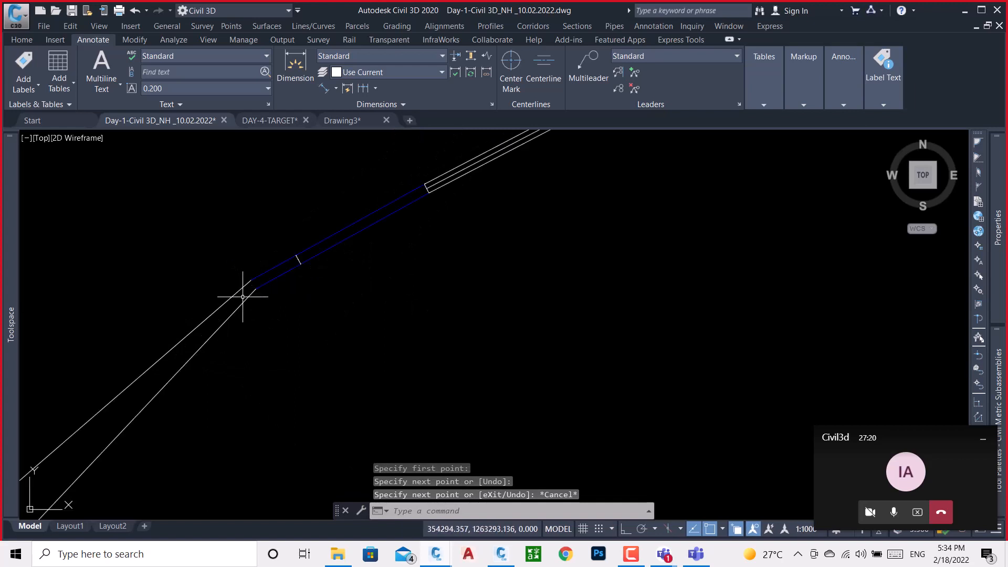
scroll(271, 256, down, 2)
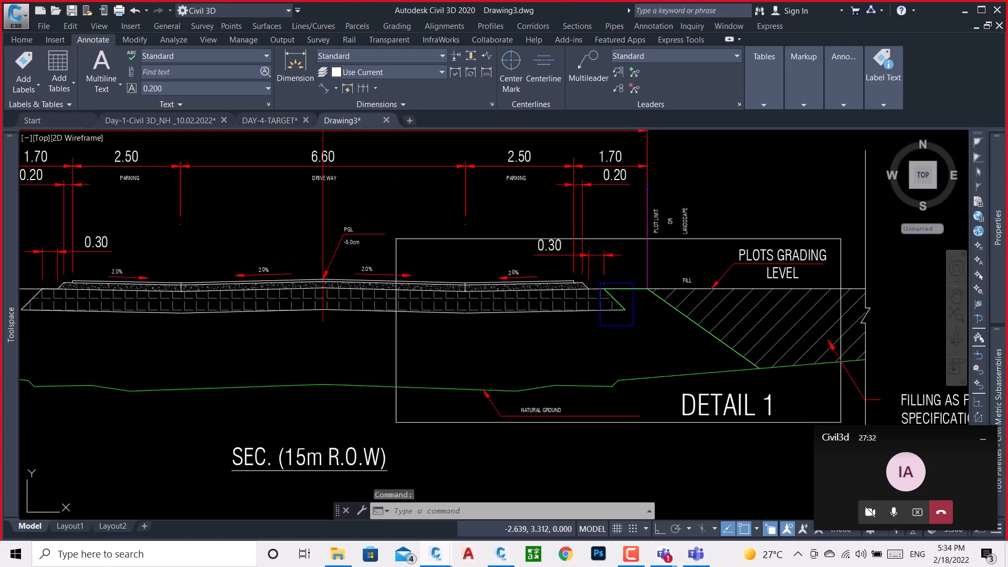
scroll(262, 185, down, 2)
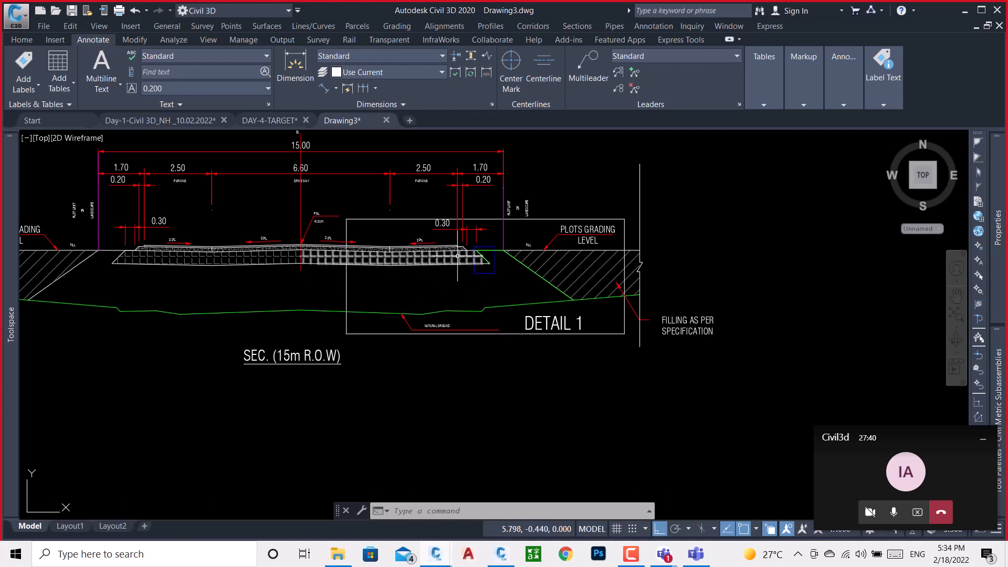
mouse_move(457, 256)
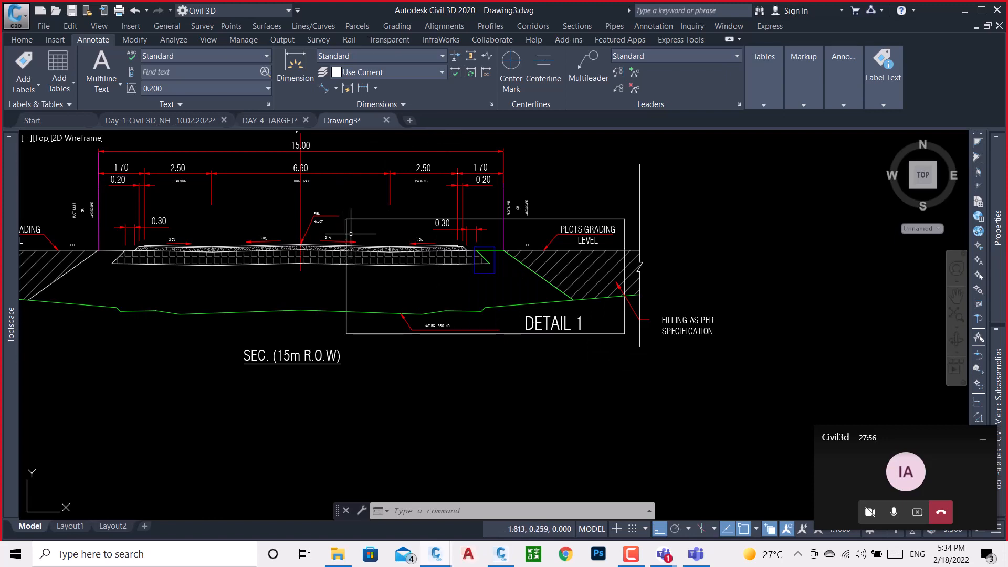
- Switch to Subassembly Composer and delete L5, L4 and P4&L3 from the DAY-4 flowchart
click(501, 558)
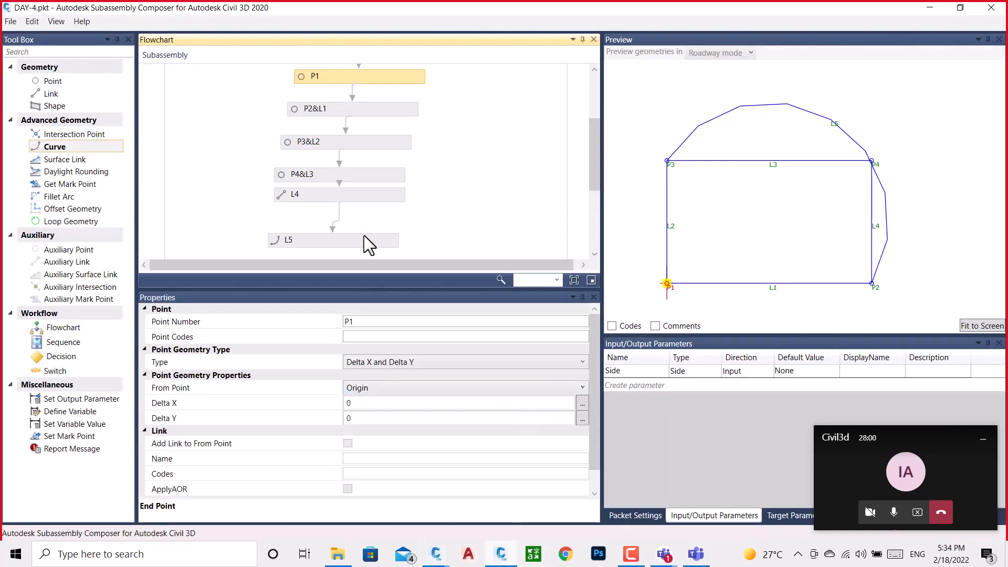
click(356, 241)
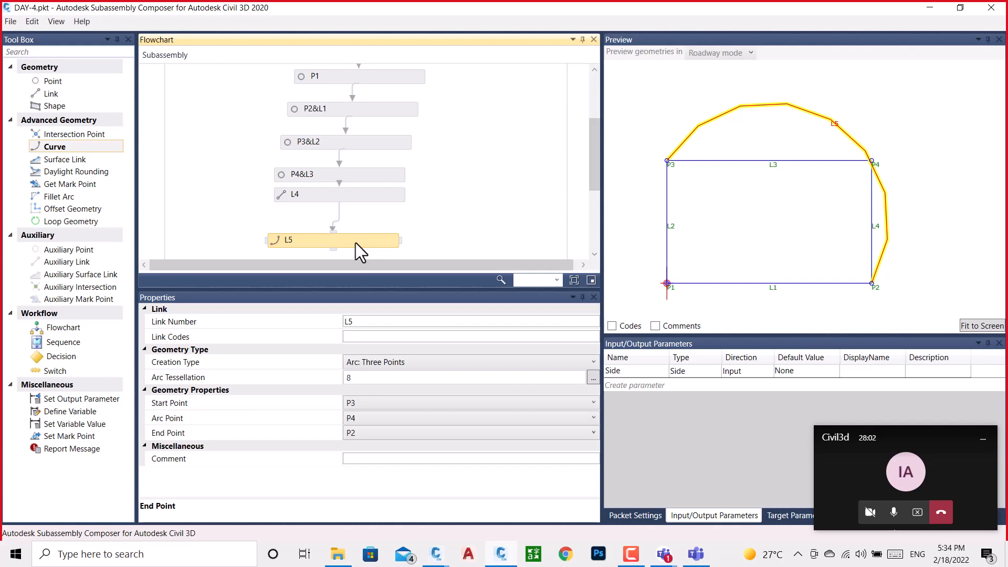
key(Delete)
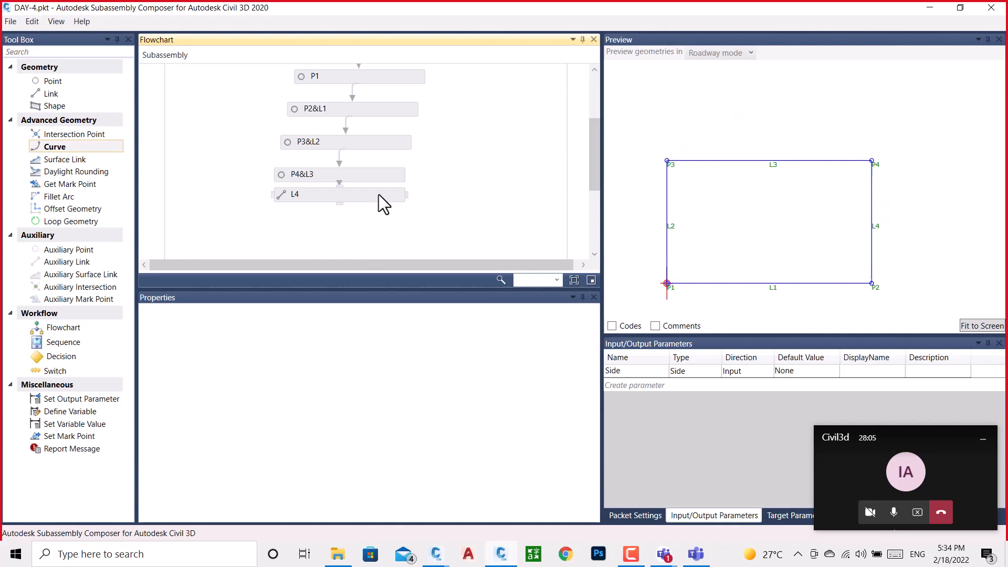
click(984, 441)
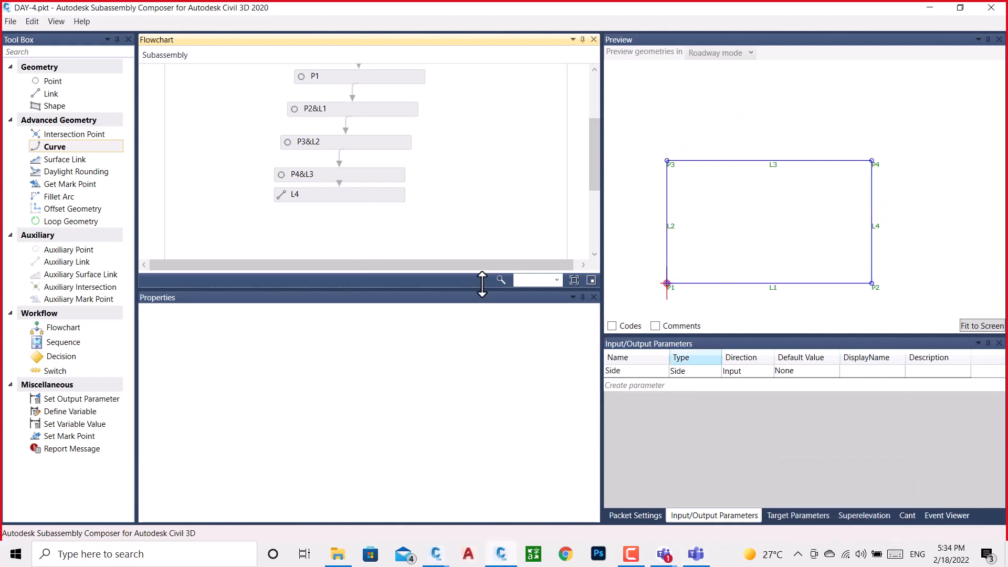
click(322, 197)
key(Delete)
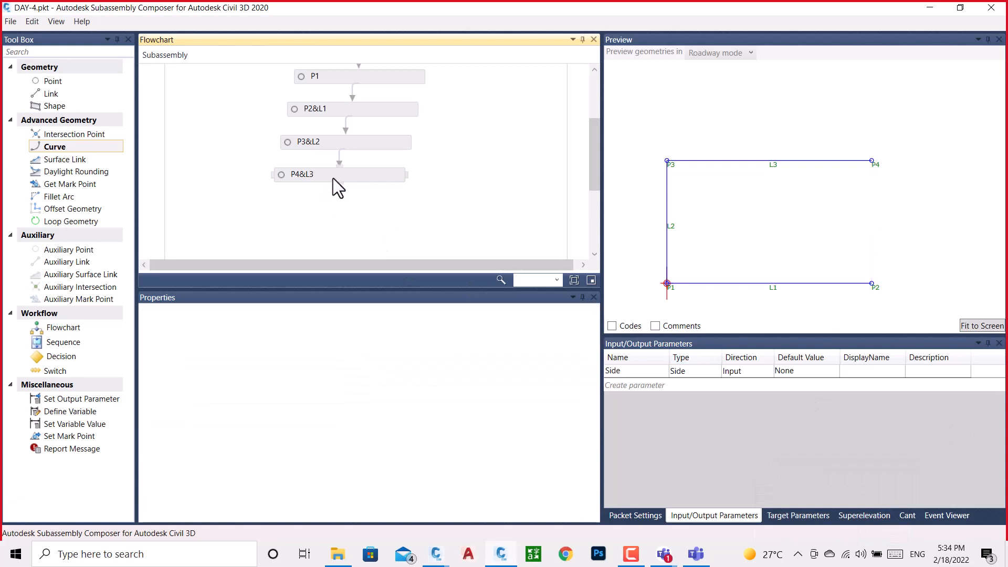
click(333, 176)
key(Delete)
- Delete P3&L2, P2&L1 and P1 to empty the flowchart, and fit the preview to the screen
click(349, 146)
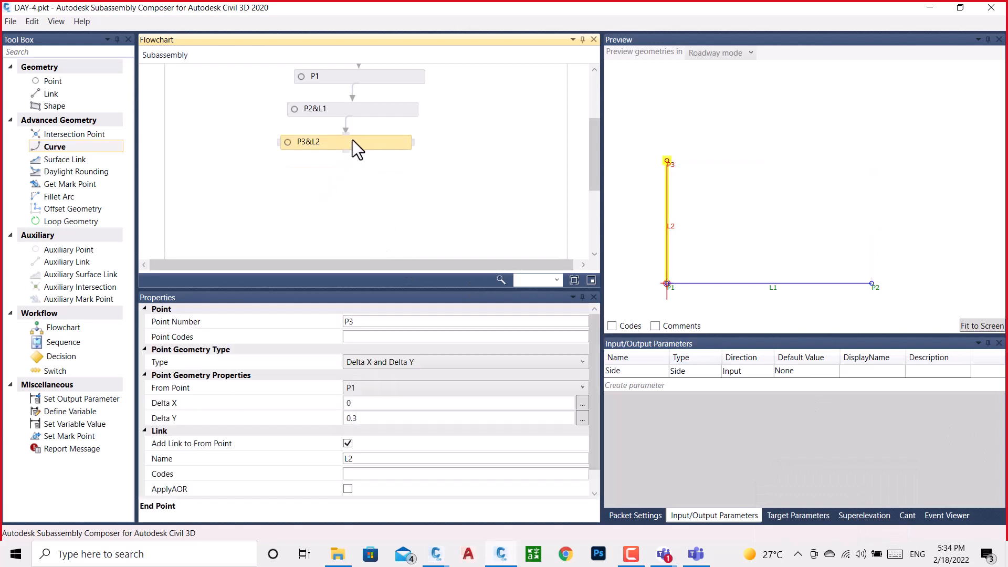
key(Delete)
click(354, 109)
key(Delete)
scroll(376, 194, up, 2)
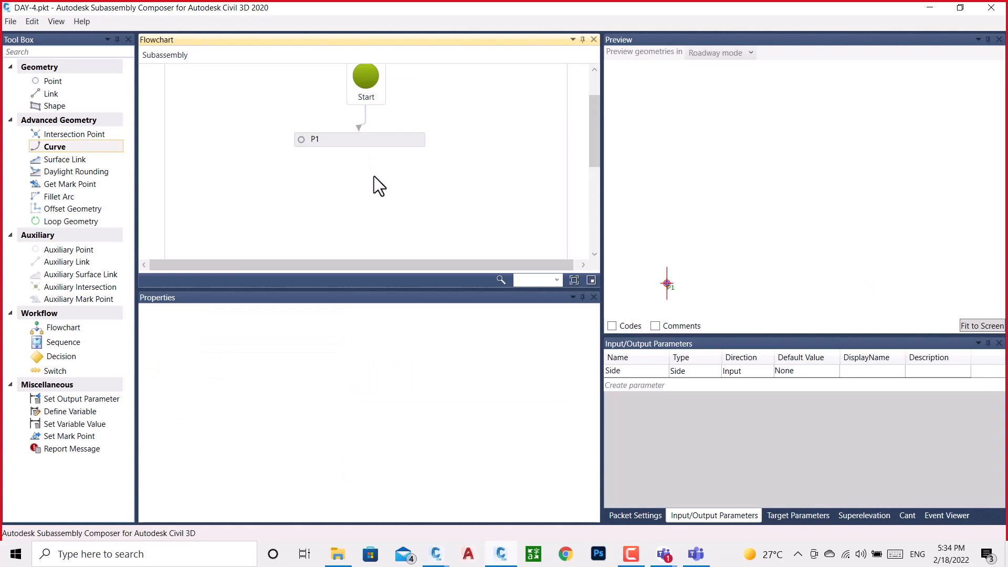
click(391, 140)
key(Delete)
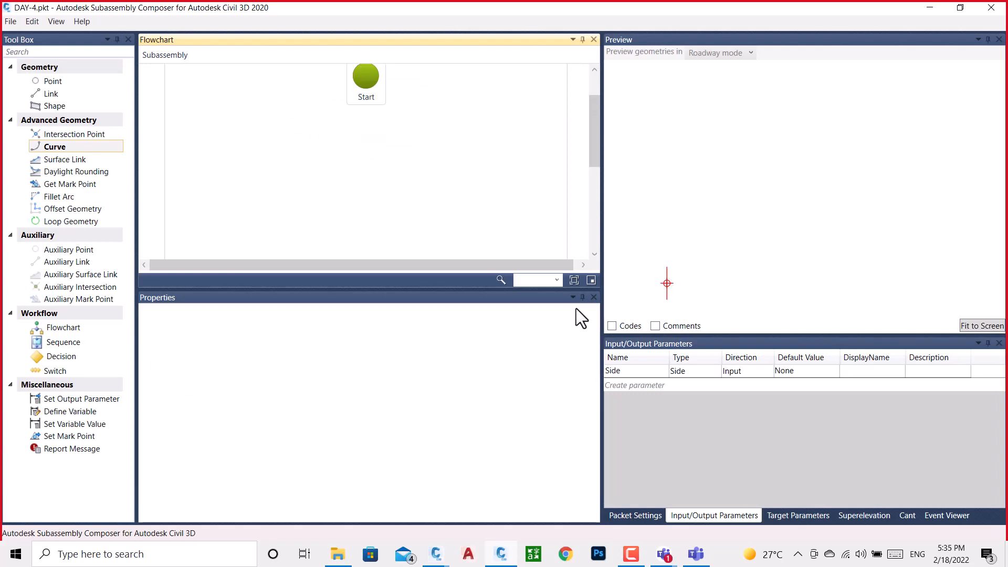
click(982, 326)
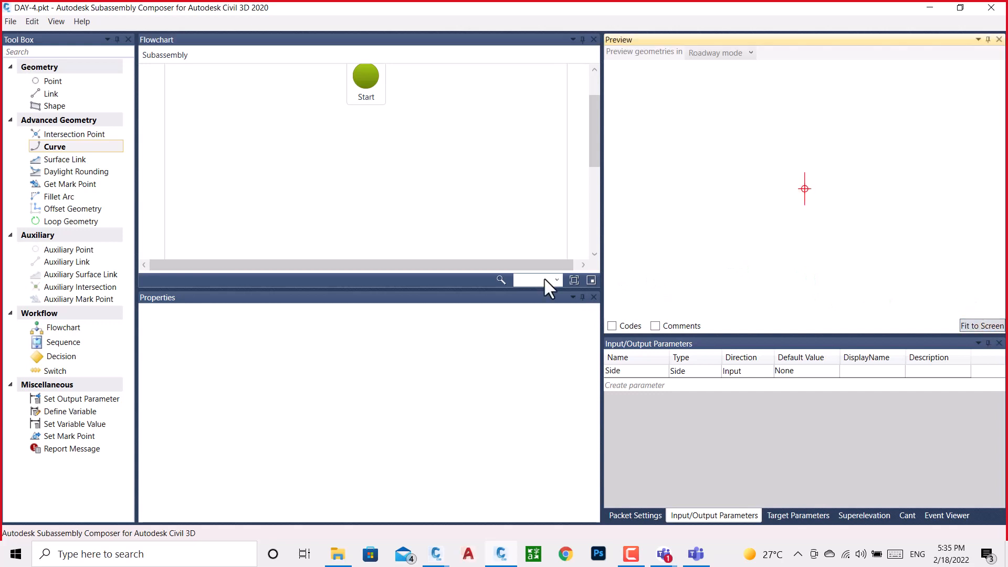
- Switch to Drawing3 and examine the 15m R.O.W. section's top surface line from the centreline profile point to the parking joint
click(450, 560)
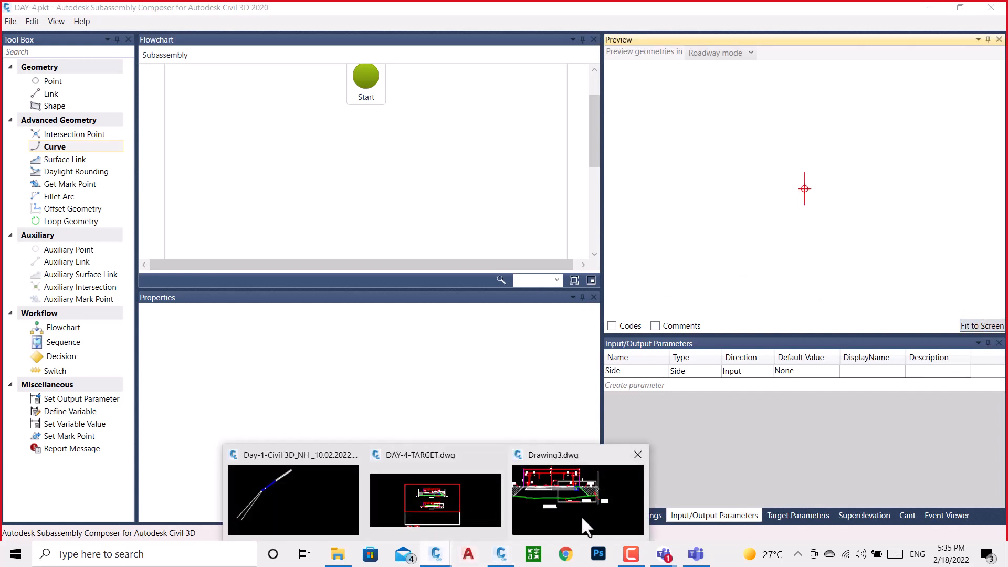
click(580, 515)
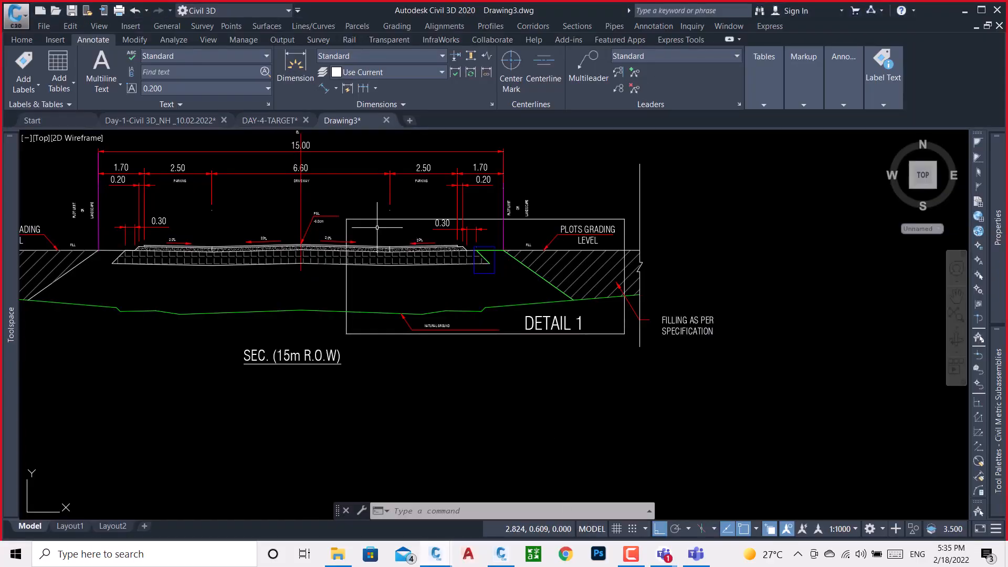
scroll(374, 228, up, 8)
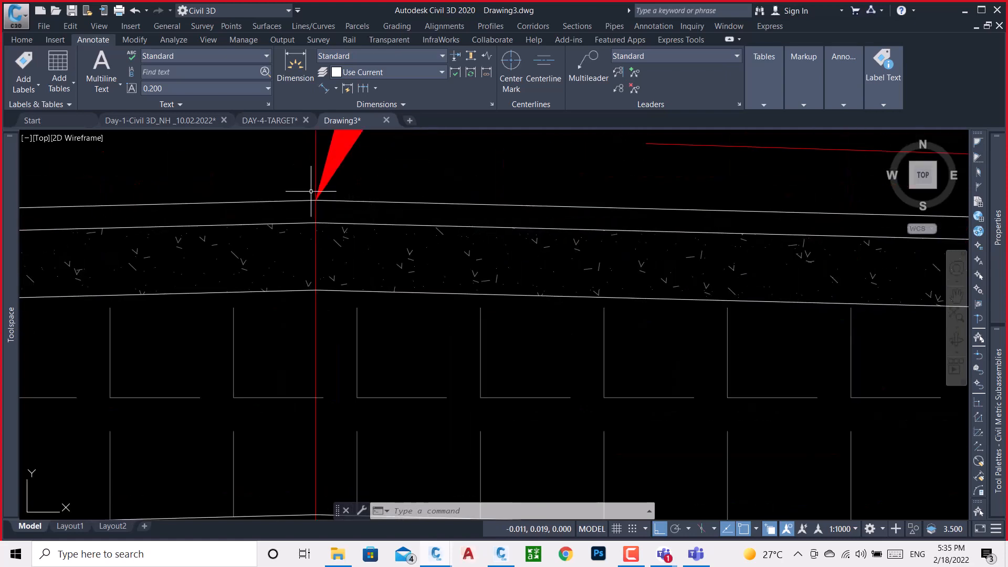
scroll(304, 205, down, 6)
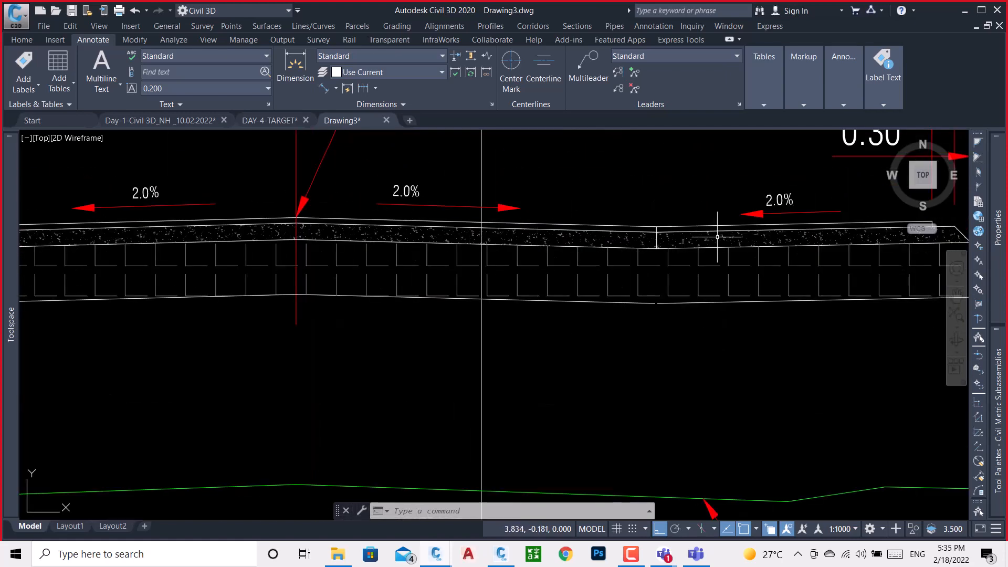
scroll(654, 225, up, 5)
click(652, 217)
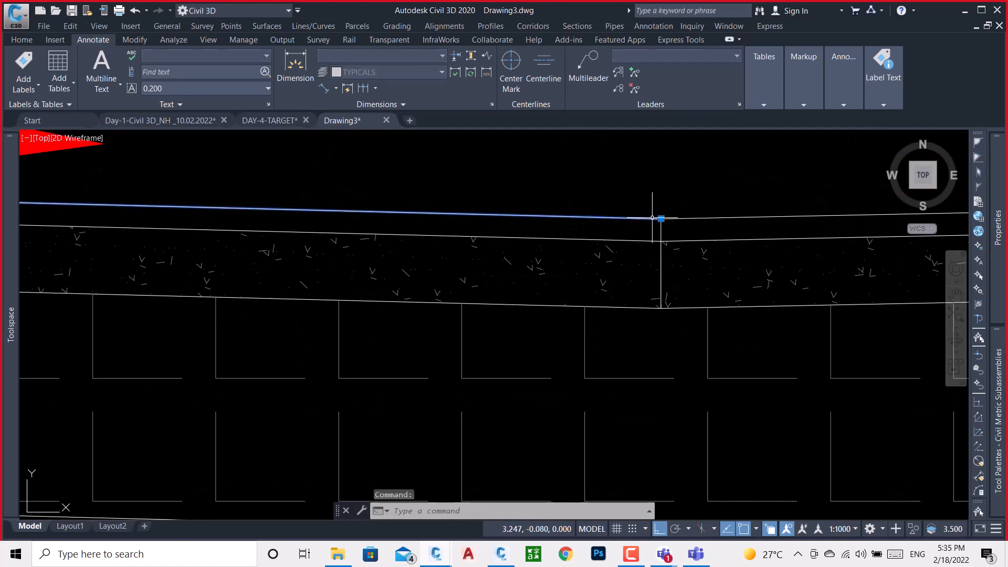
mouse_move(661, 218)
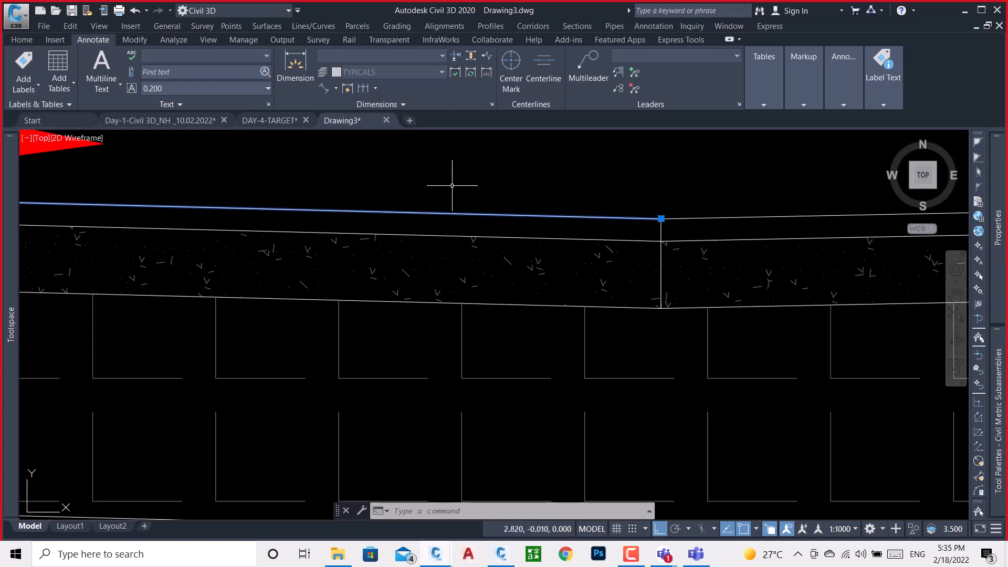
scroll(442, 189, down, 4)
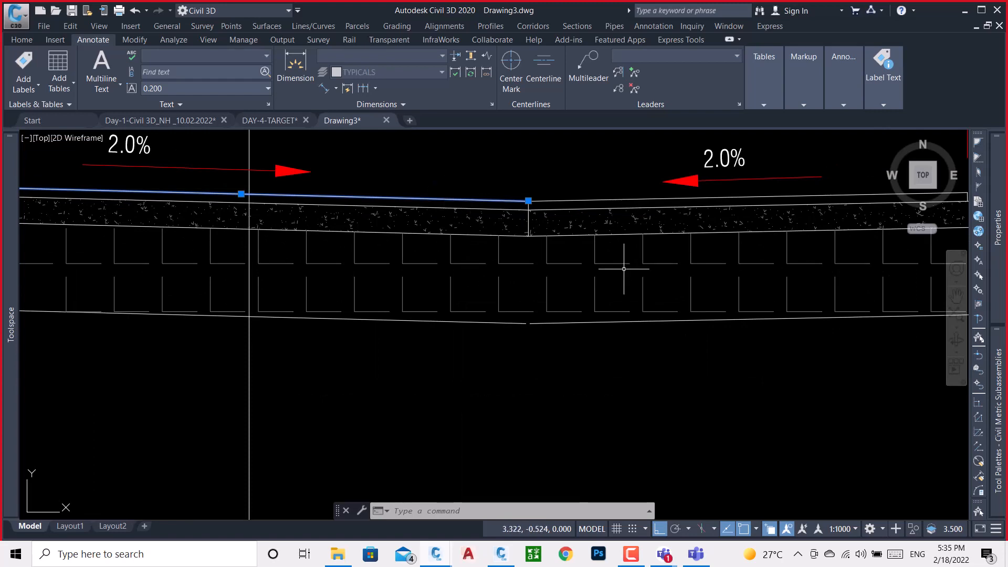
scroll(477, 239, down, 6)
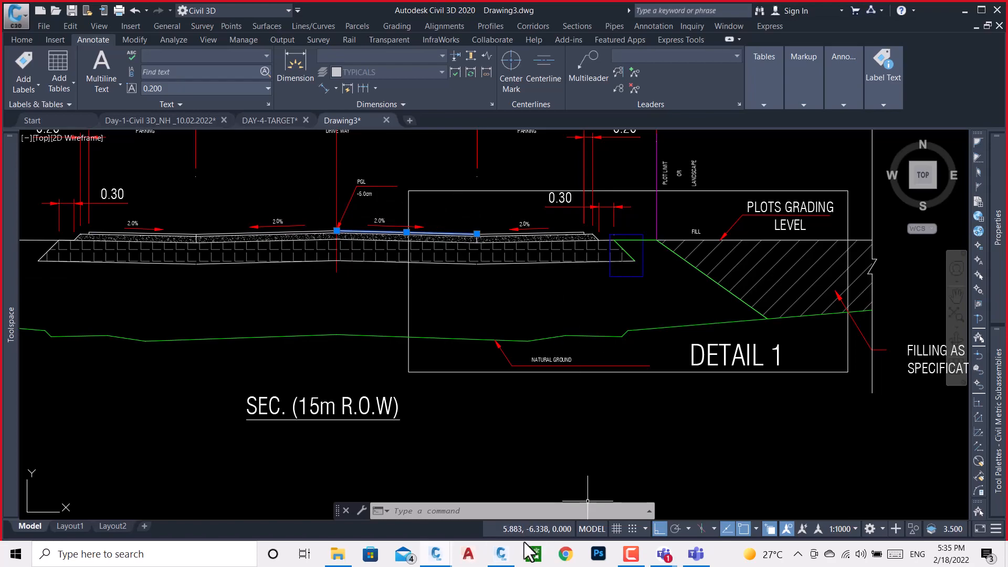
click(501, 553)
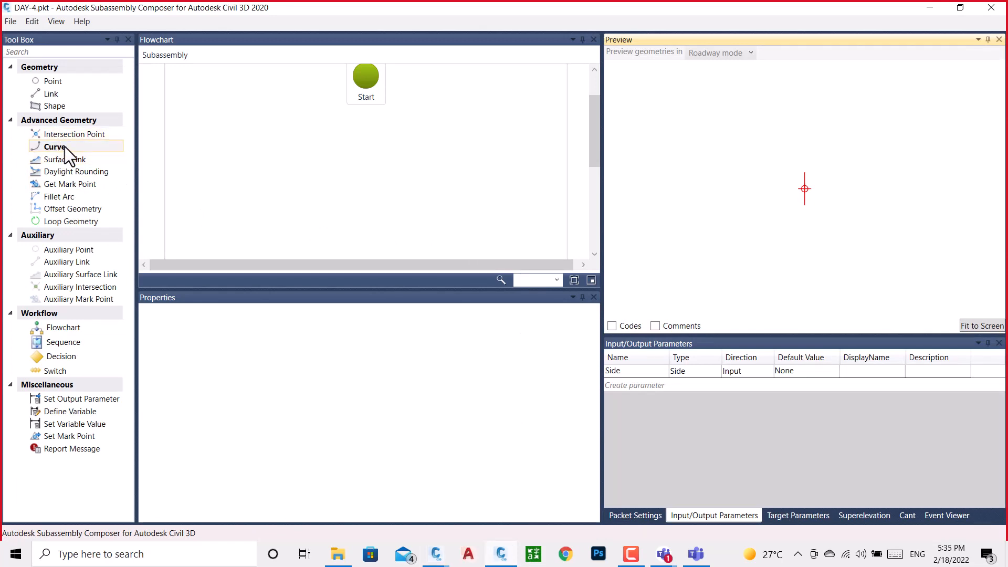
click(928, 8)
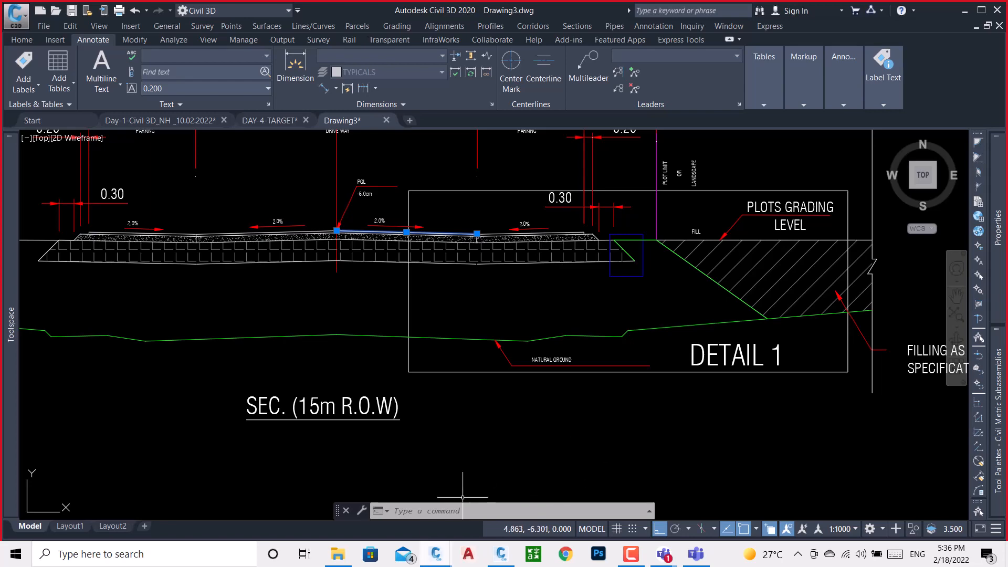
- Draw a Start, End, Radius arc of about 0.40 radius from the foot of the surfacing's vertical edge to the toe of the slope below
scroll(483, 226, up, 3)
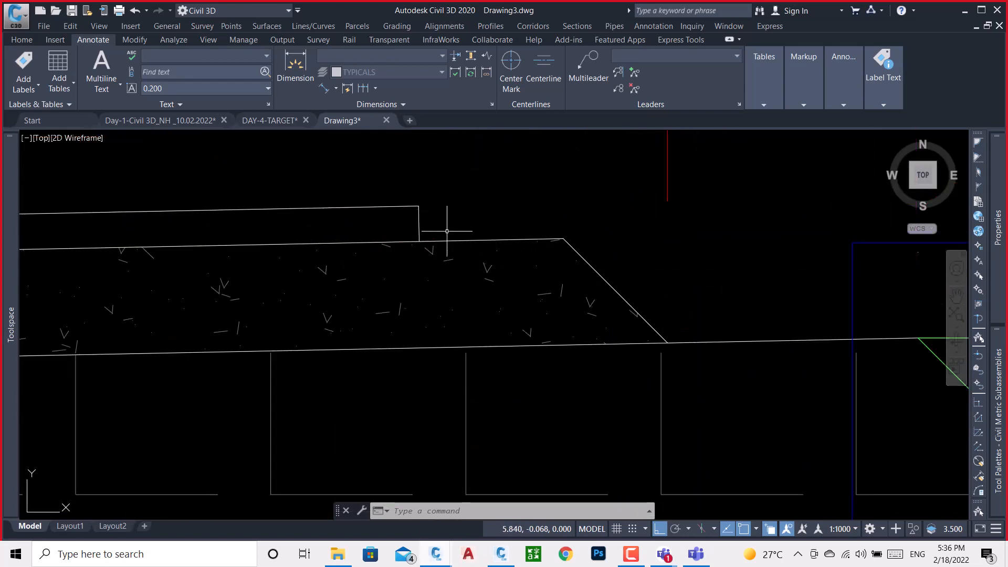
key(Escape)
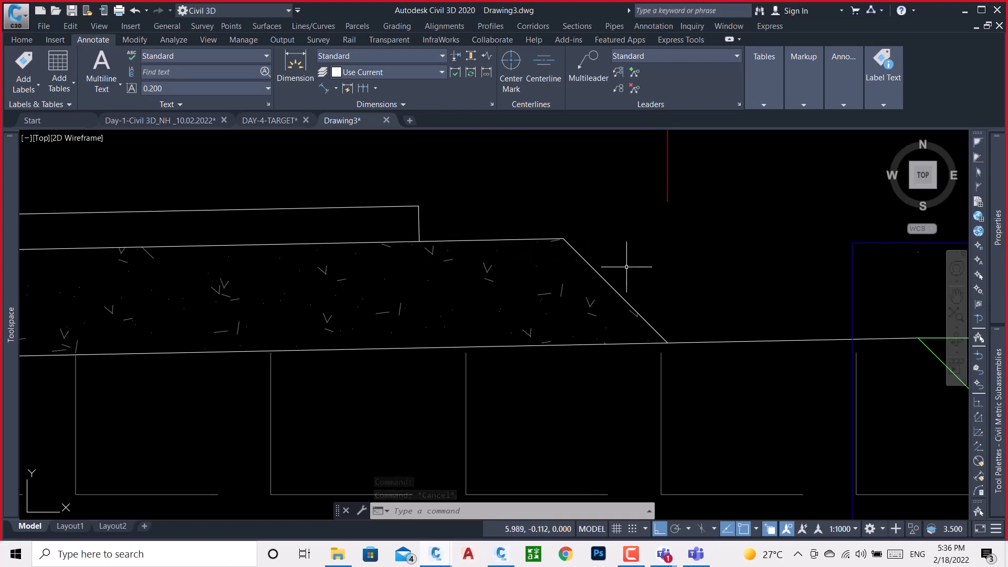
click(21, 40)
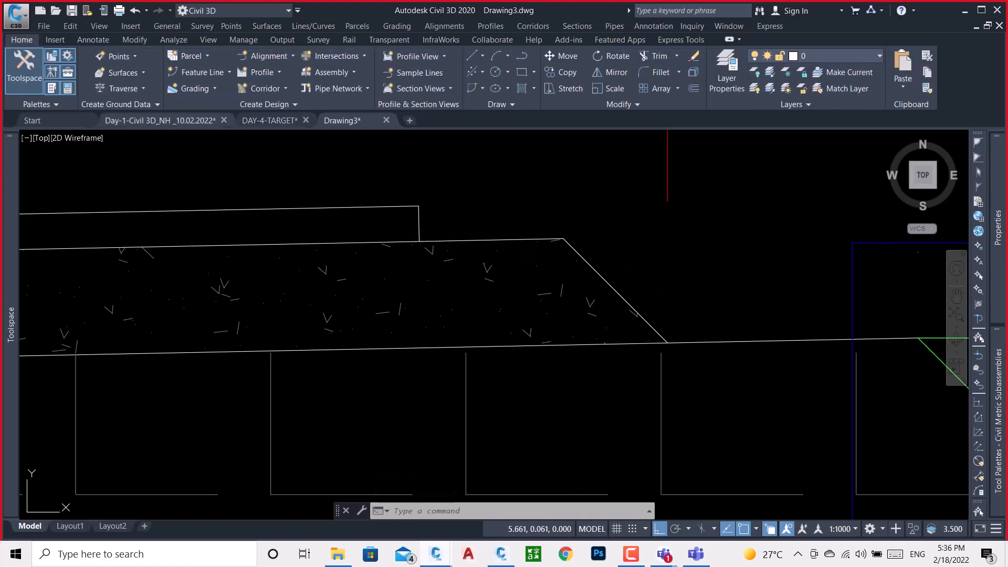
click(507, 56)
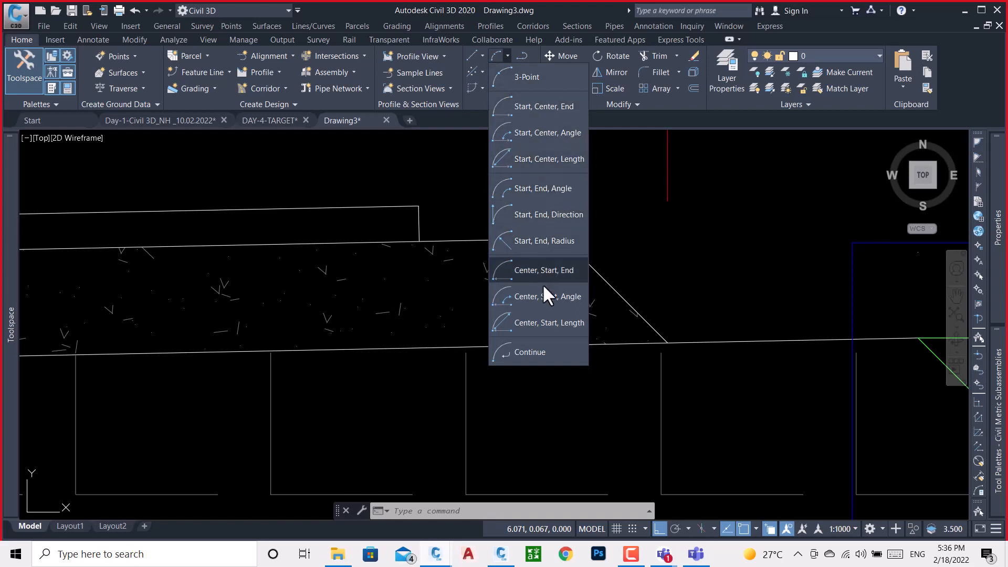
click(524, 242)
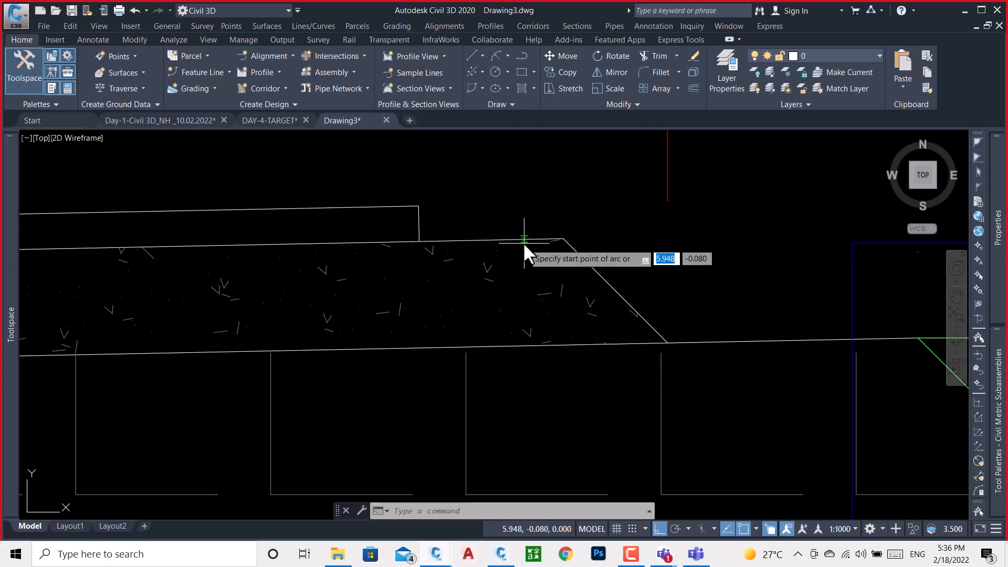
click(419, 241)
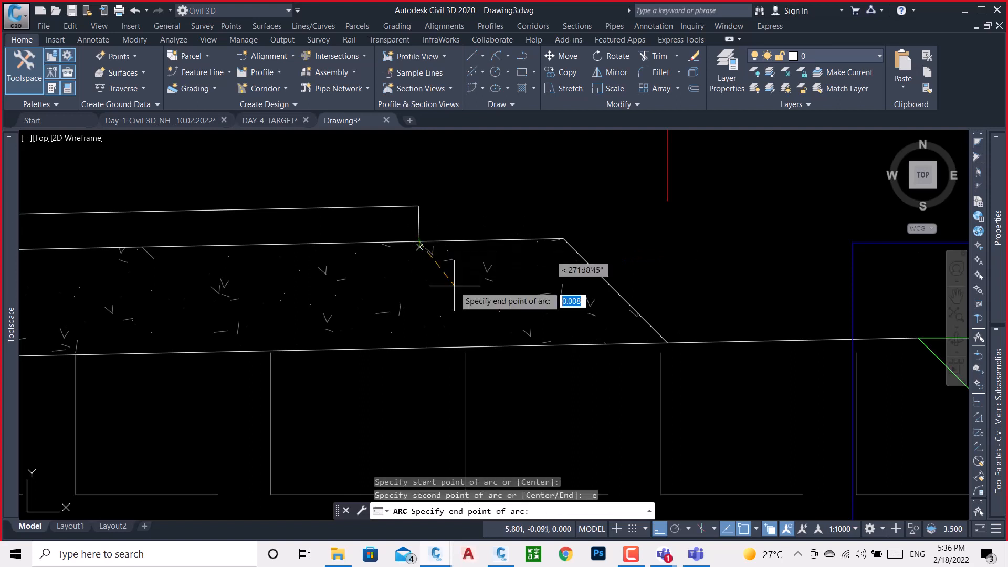
click(668, 344)
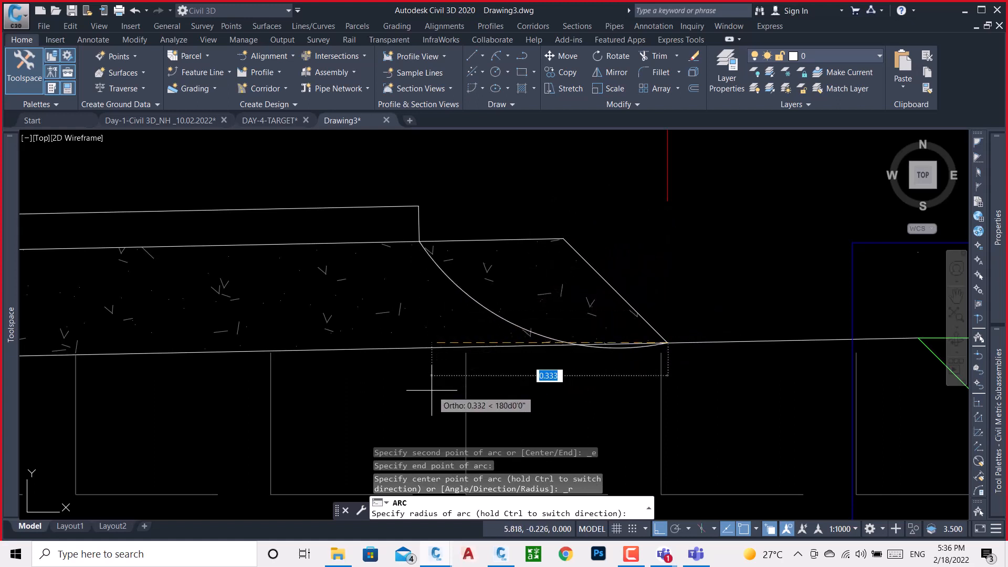
scroll(433, 380, down, 4)
scroll(434, 379, up, 5)
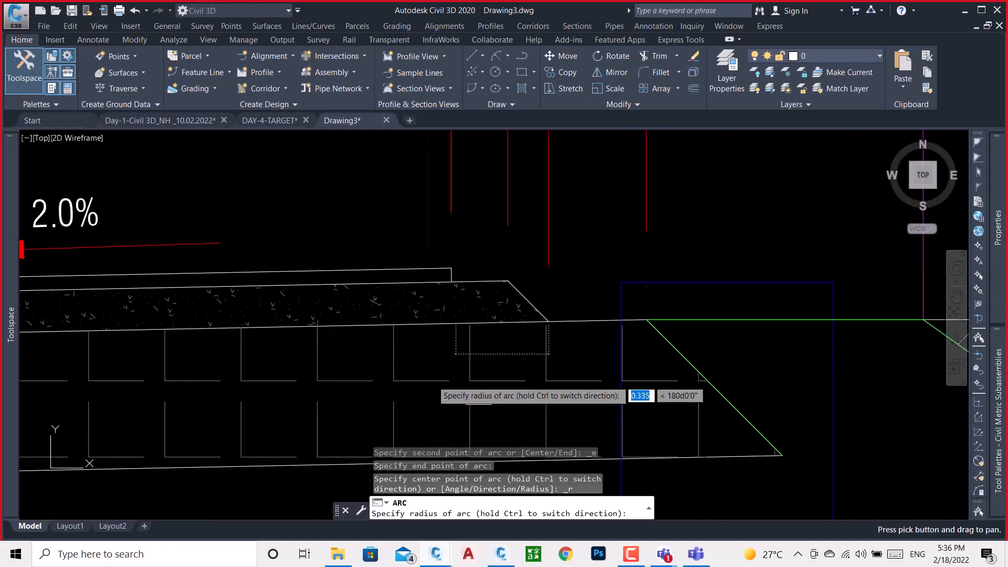
click(440, 348)
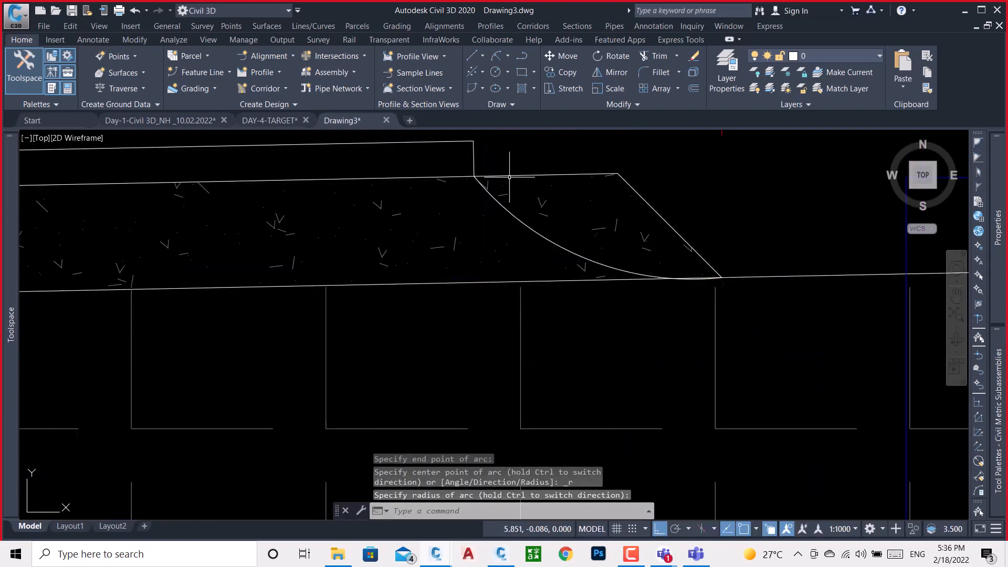
- Select the new arc and examine its start point, midpoint and endpoint in the pavement edge detail
click(525, 220)
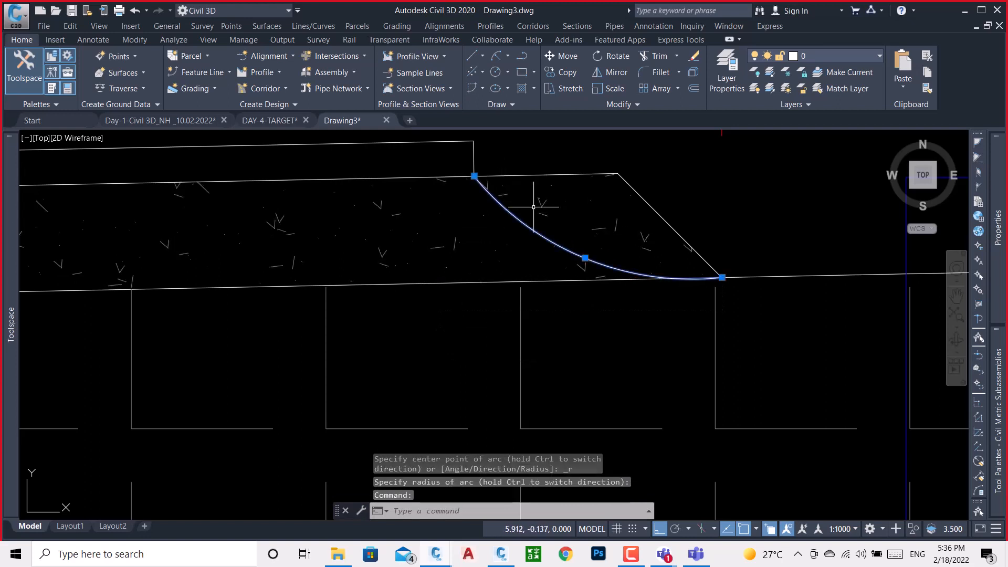
mouse_move(474, 176)
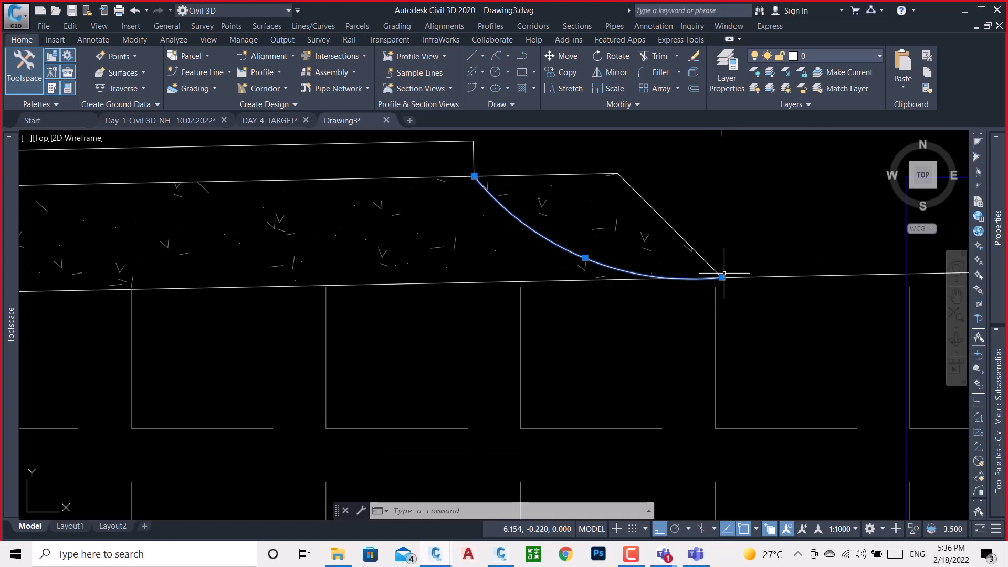
mouse_move(722, 277)
middle_drag(637, 333, 478, 446)
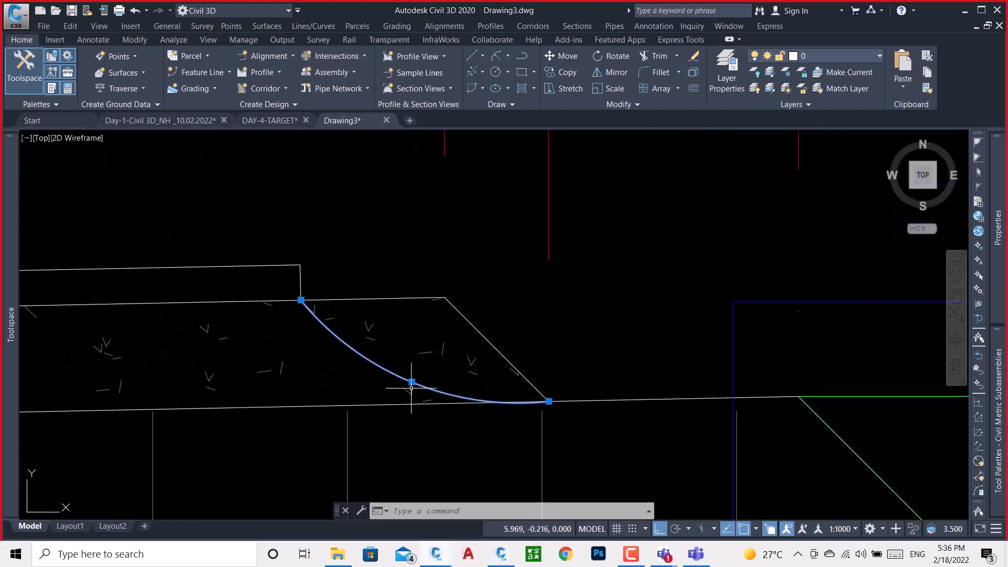
mouse_move(412, 382)
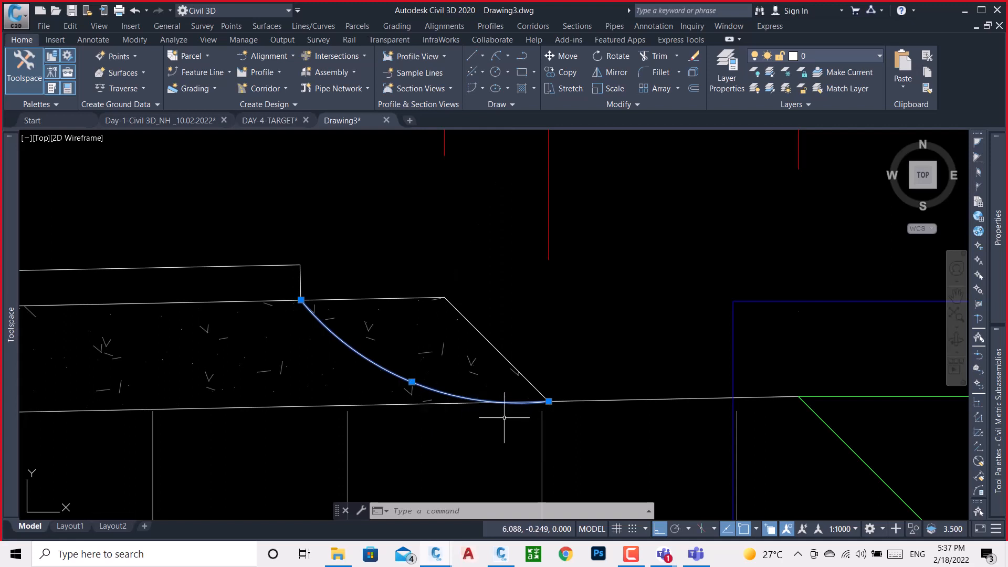
click(500, 552)
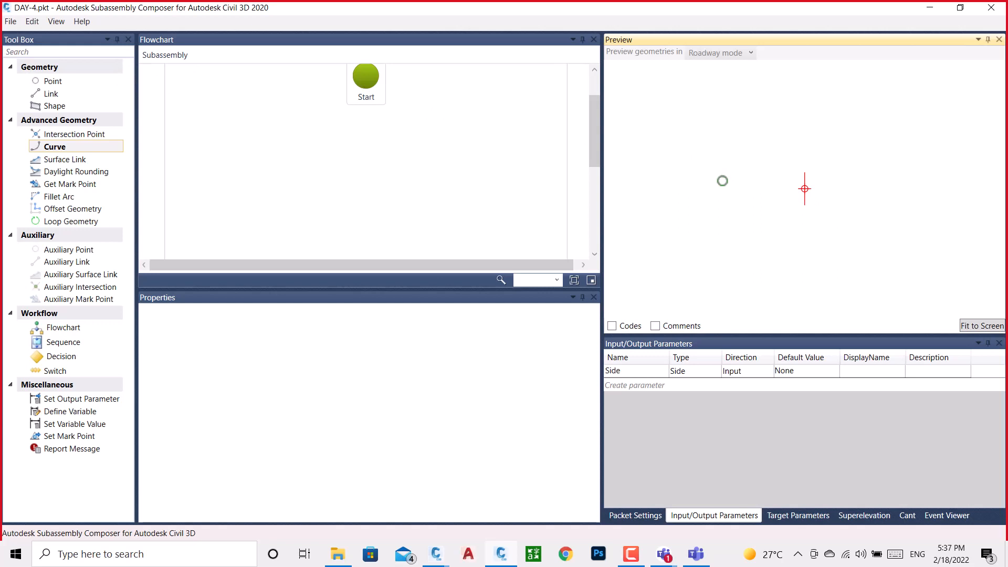
click(930, 7)
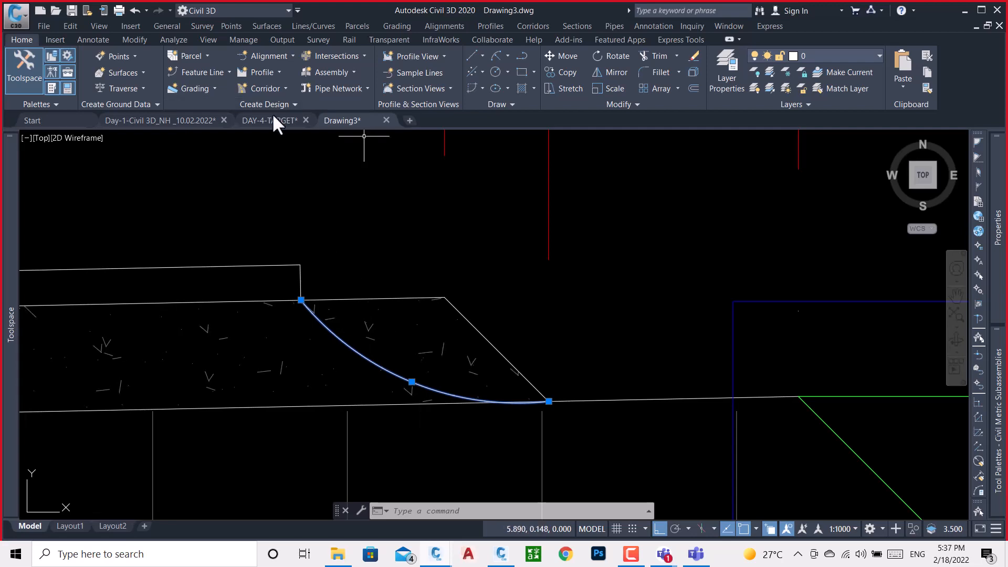
- Switch to Subassembly Composer, add a Surface target parameter named SURFACE, and lower its preview value to -112
click(500, 554)
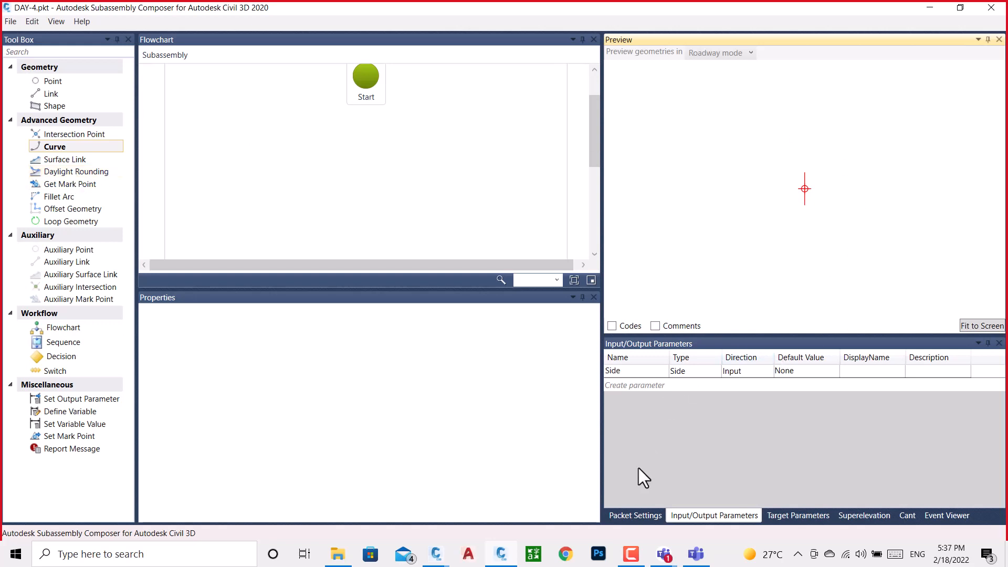
click(800, 516)
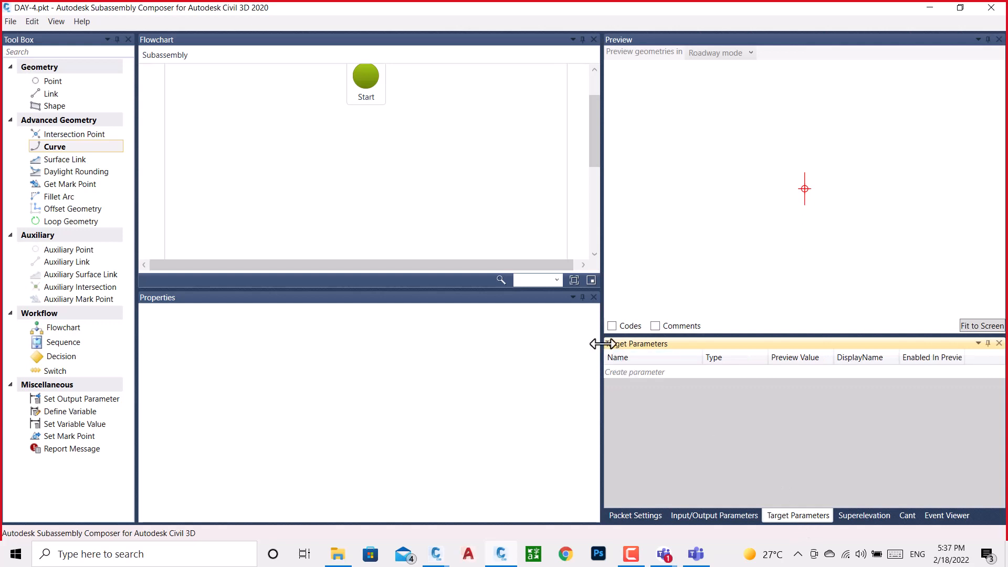
click(636, 373)
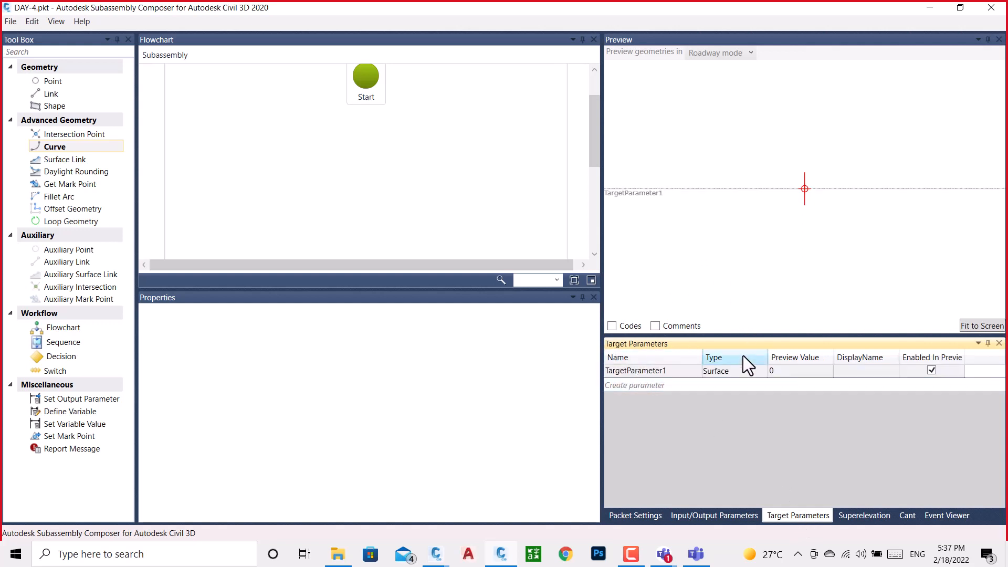
click(675, 371)
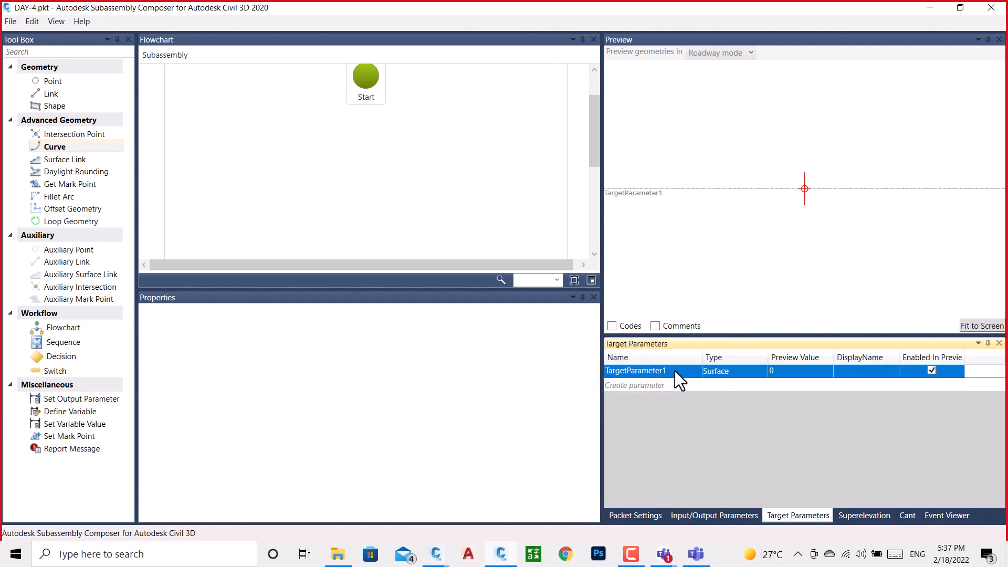
click(676, 370)
text(S)
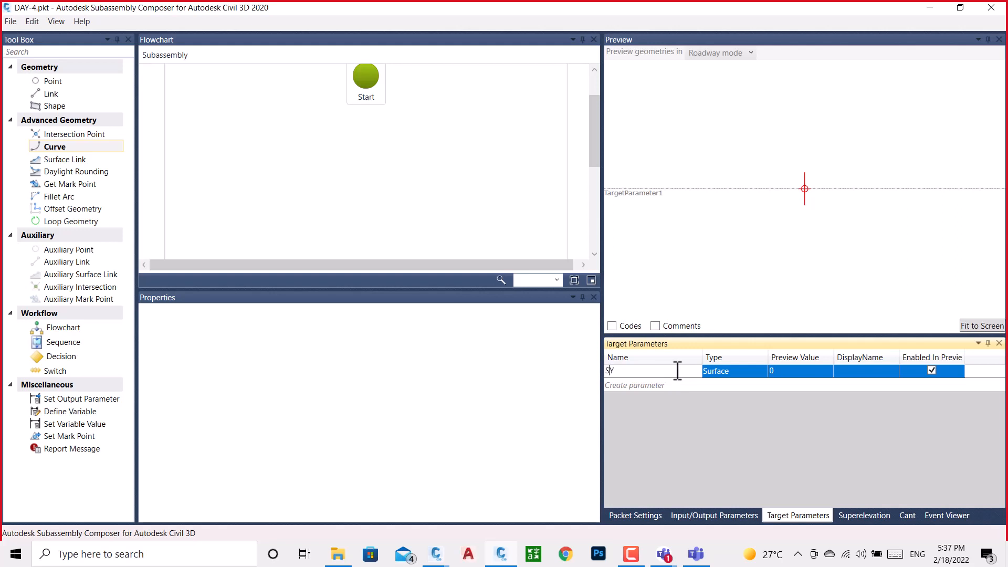
text(URFACE)
click(972, 321)
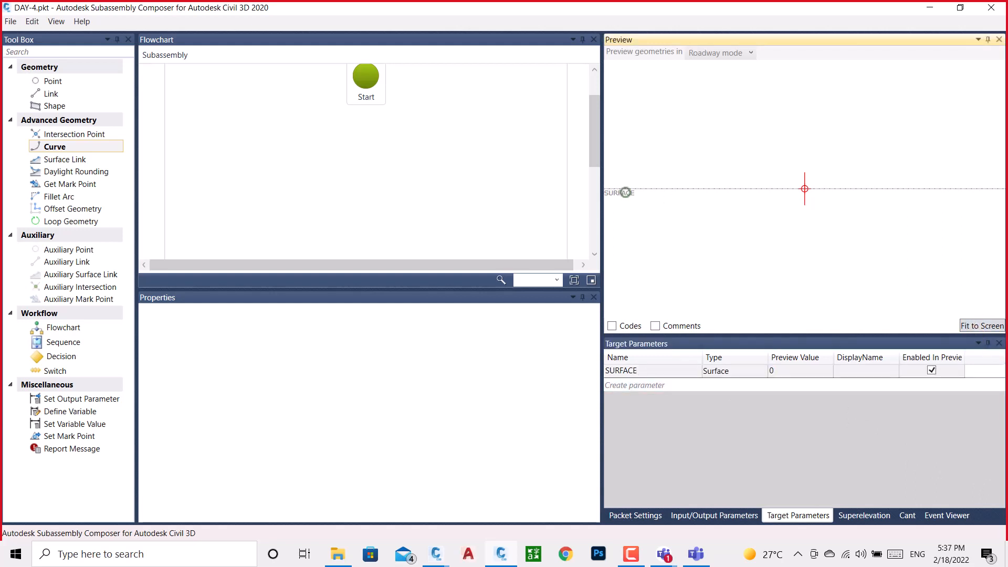
drag(625, 189, 739, 262)
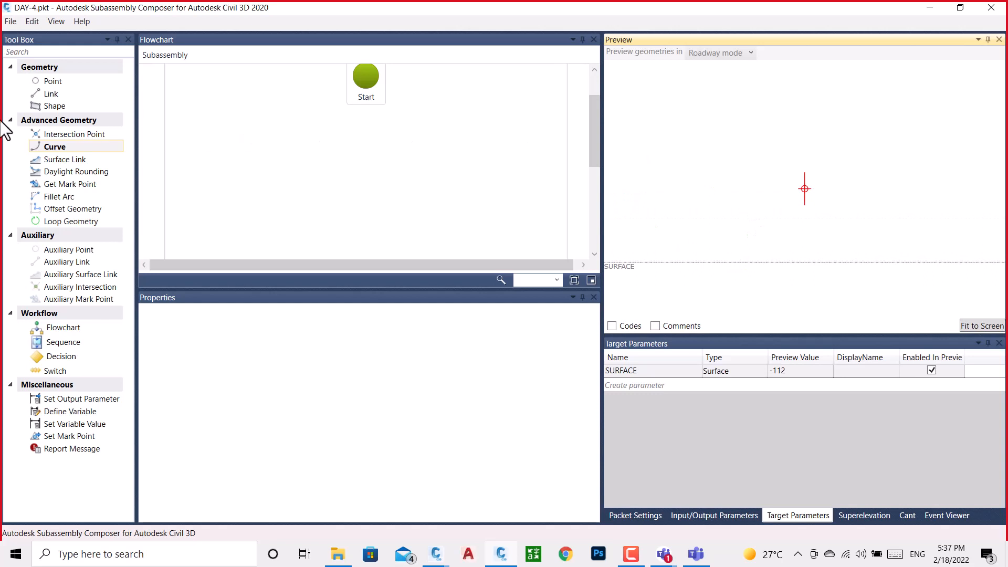
- Add point P1 at the origin and a linked point P2 from P1, using Slope to Surface with SURFACE as target
drag(48, 81, 374, 147)
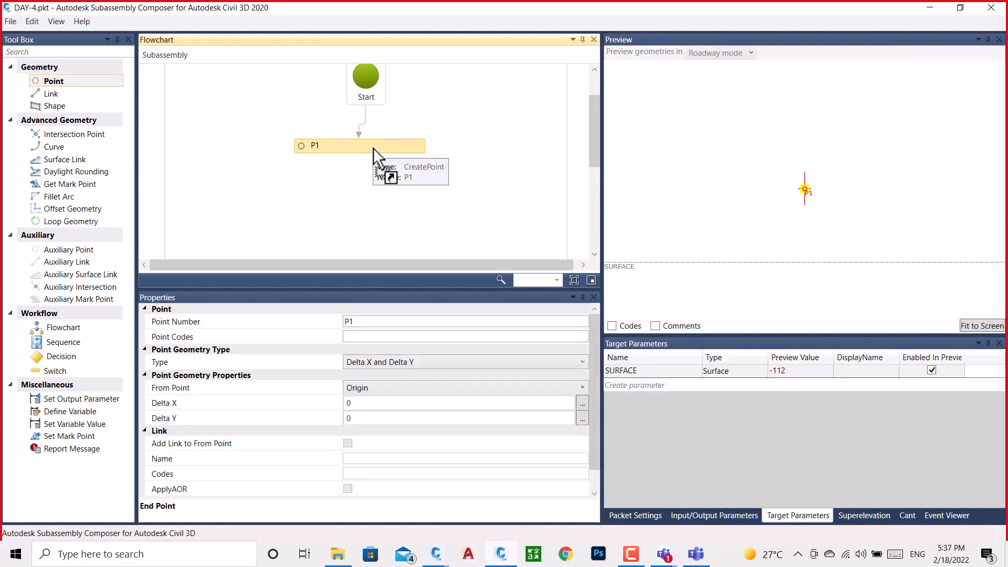
drag(68, 80, 353, 193)
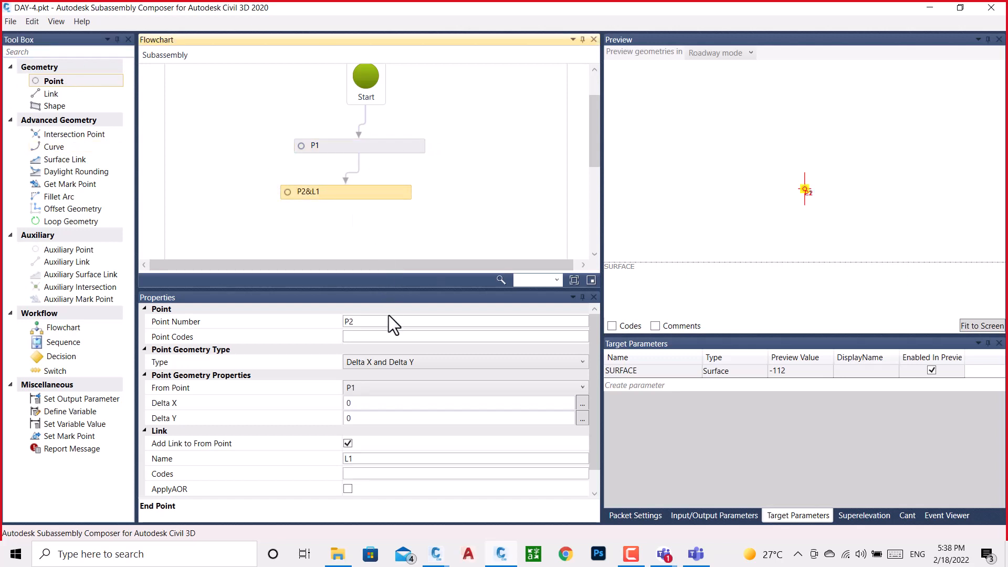
click(411, 363)
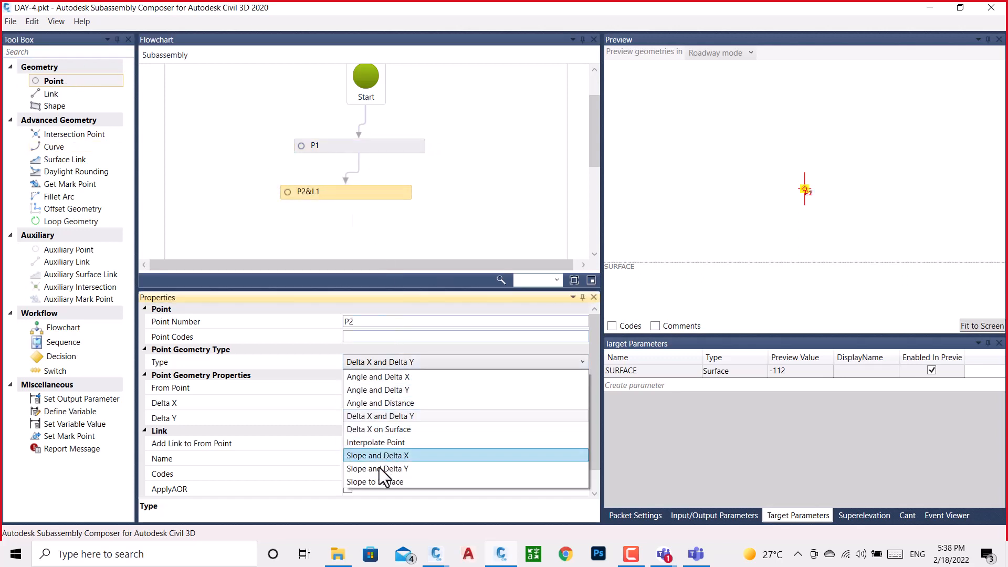
click(389, 484)
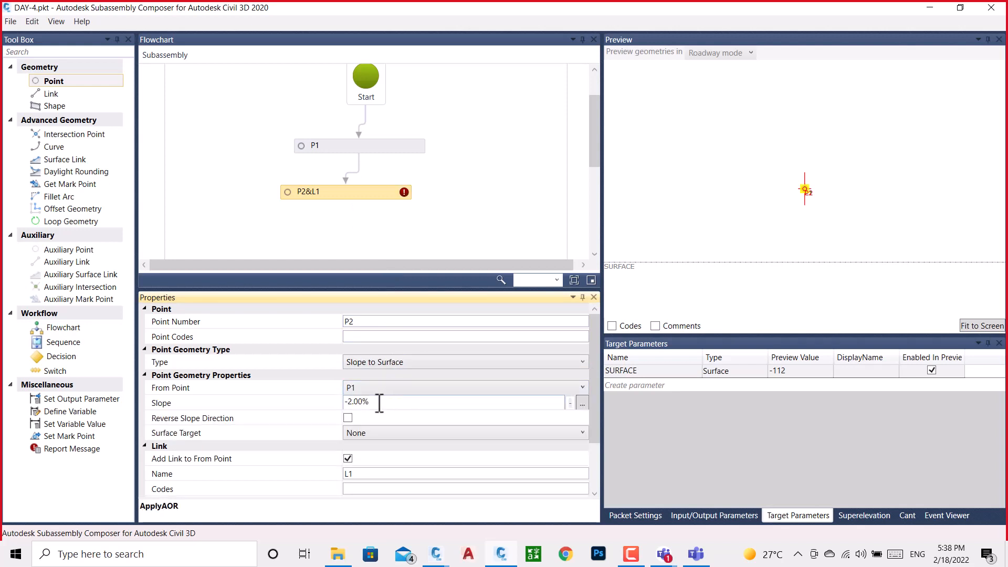
click(371, 434)
click(369, 460)
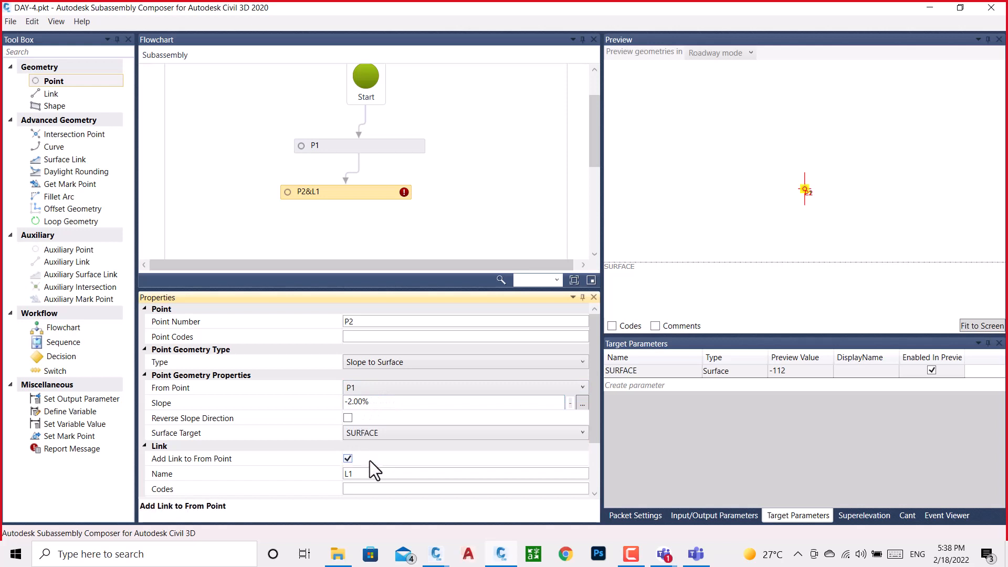
- Set P2's slope to -5000%
drag(378, 404, 341, 403)
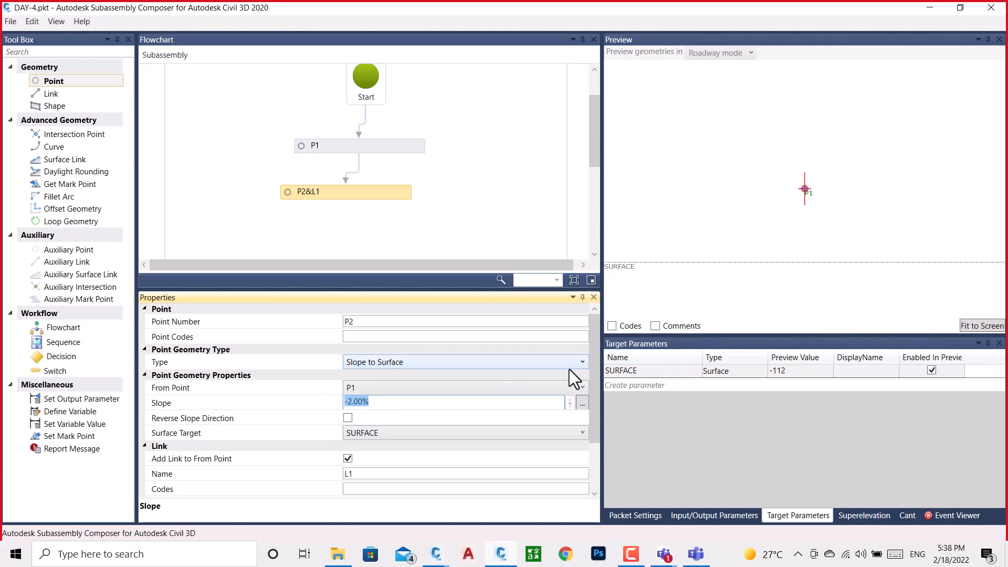
text(50)
click(968, 326)
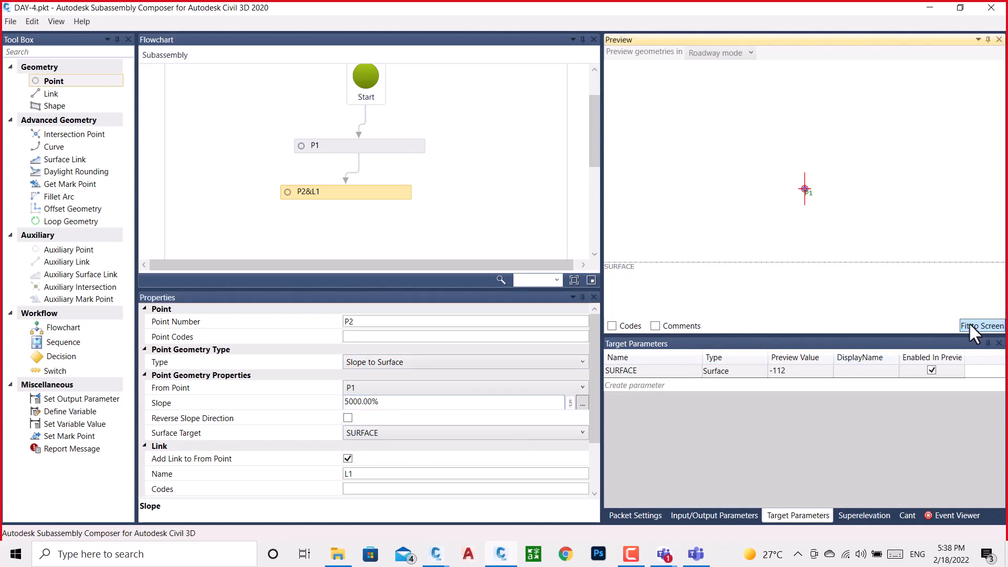
click(348, 403)
text(-)
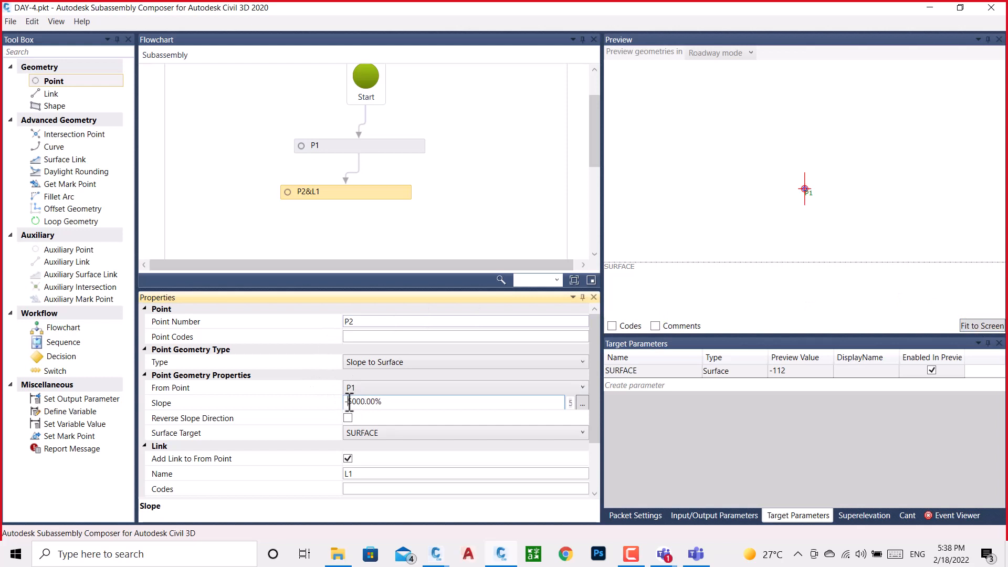
click(505, 188)
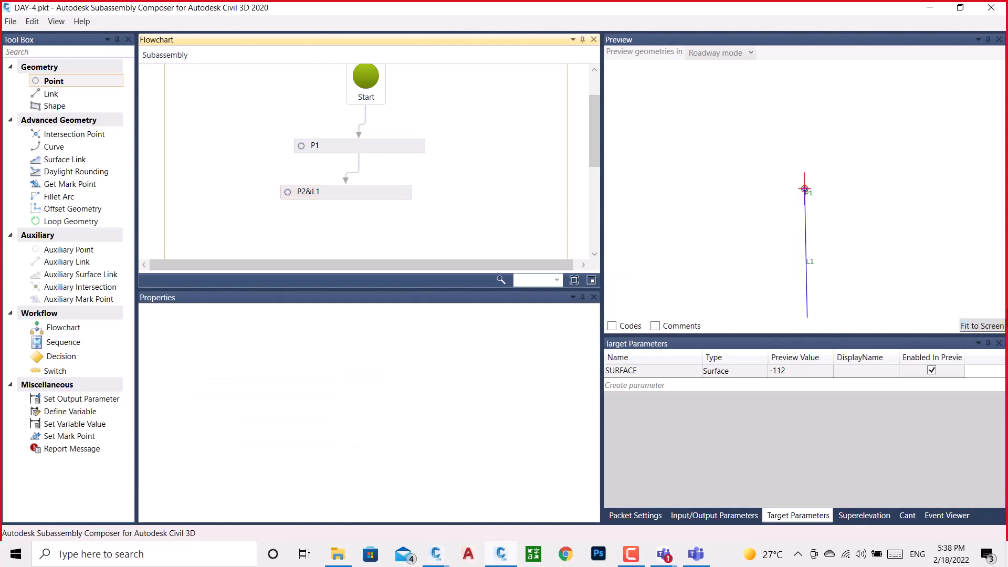
- Set P2's slope to -50% and fit the whole geometry in the preview
click(362, 195)
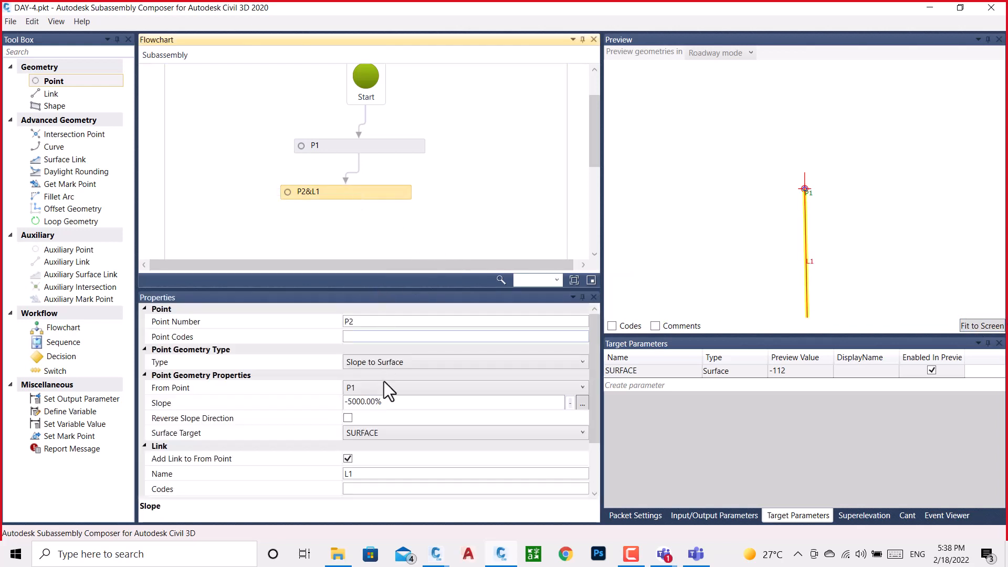
click(387, 401)
text(-)
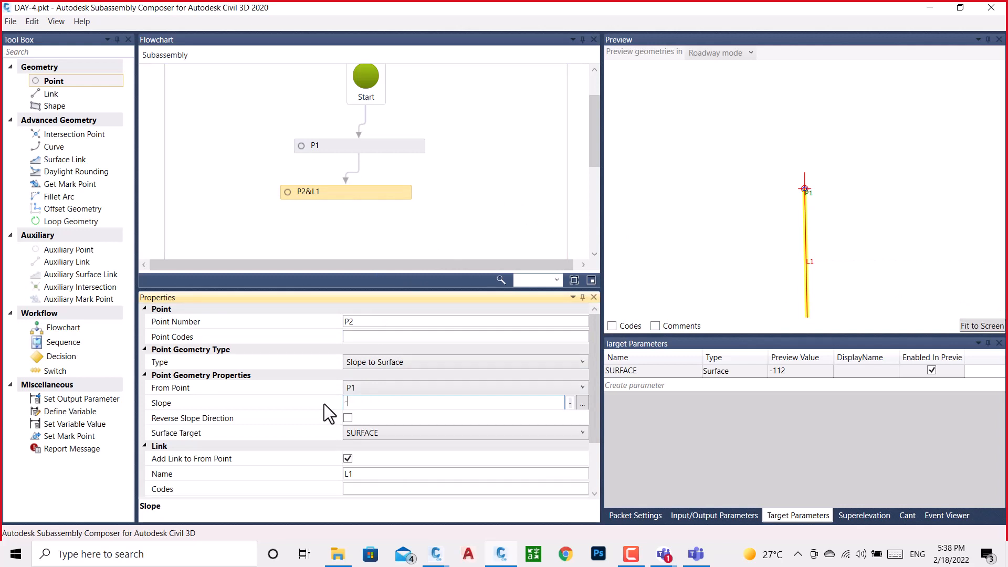
text(100)
key(BackSpace)
text(.50)
click(971, 321)
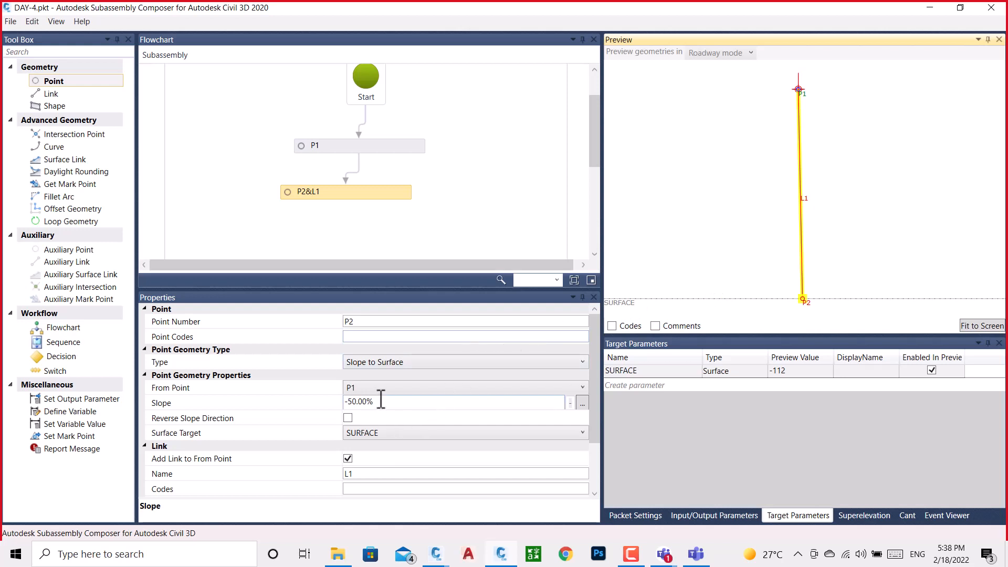
- Set P2's slope to -6% and check the link towards the surface in the preview
drag(376, 402, 346, 402)
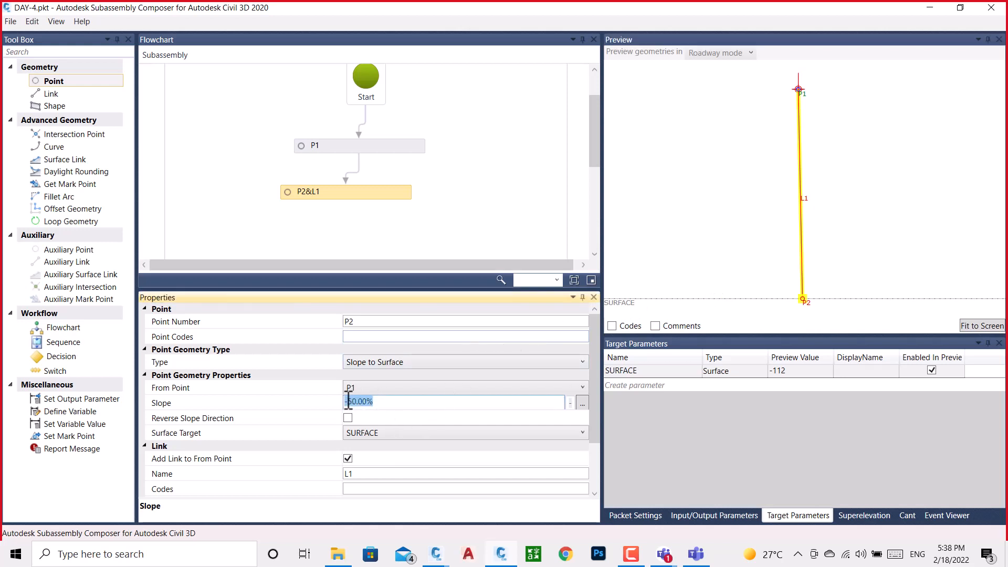
key(BackSpace)
click(972, 326)
scroll(743, 198, down, 7)
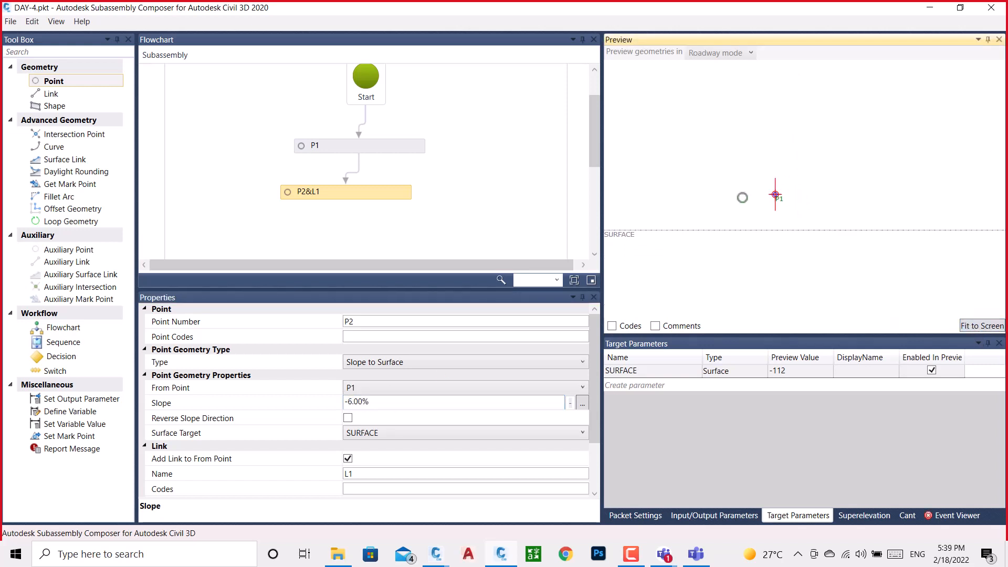
scroll(743, 198, down, 7)
middle_drag(830, 221, 668, 230)
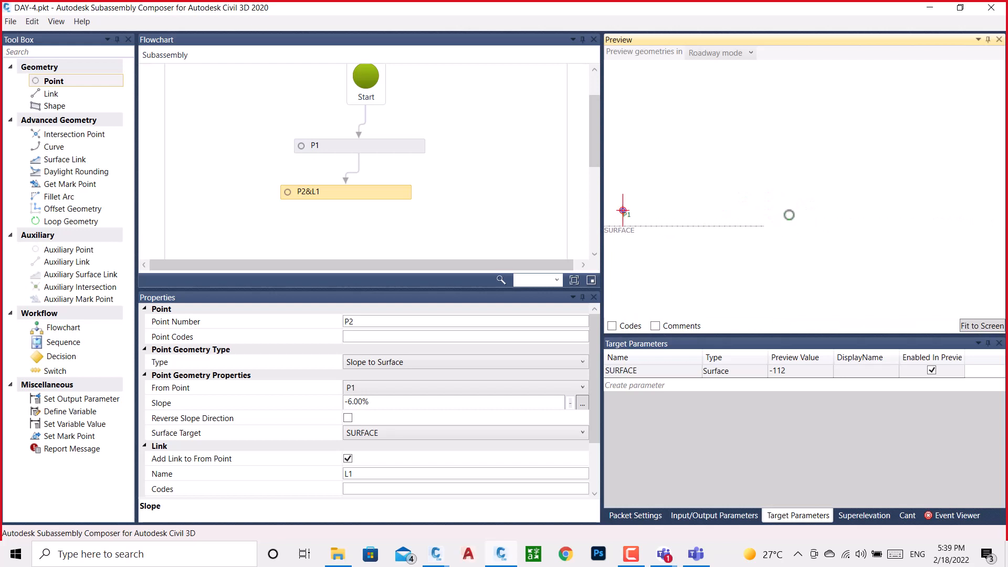
middle_drag(789, 215, 906, 239)
- Set P2's slope to -30% and inspect where link L1 meets the target surface in the preview
click(356, 402)
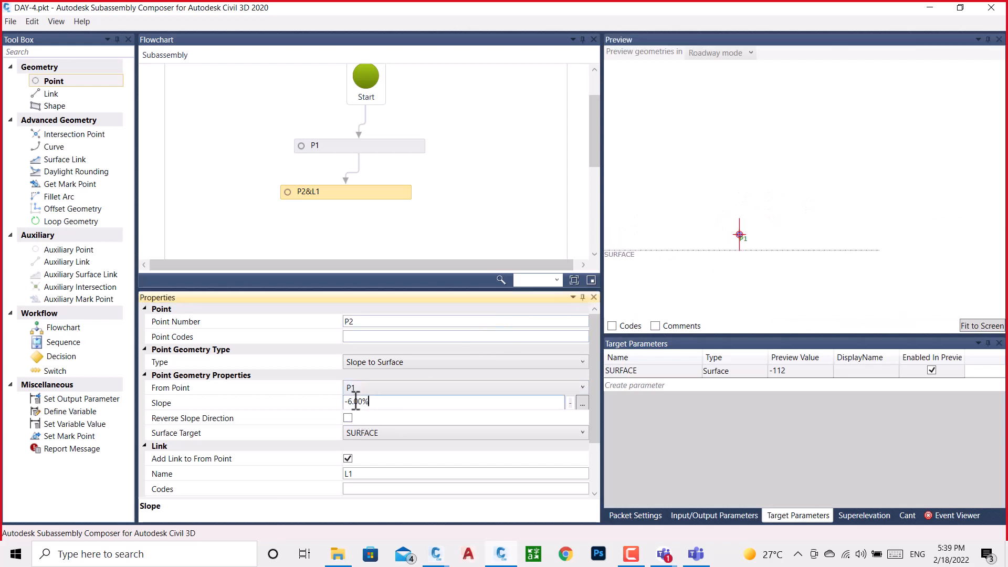
double_click(356, 402)
key(BackSpace)
text(-.3)
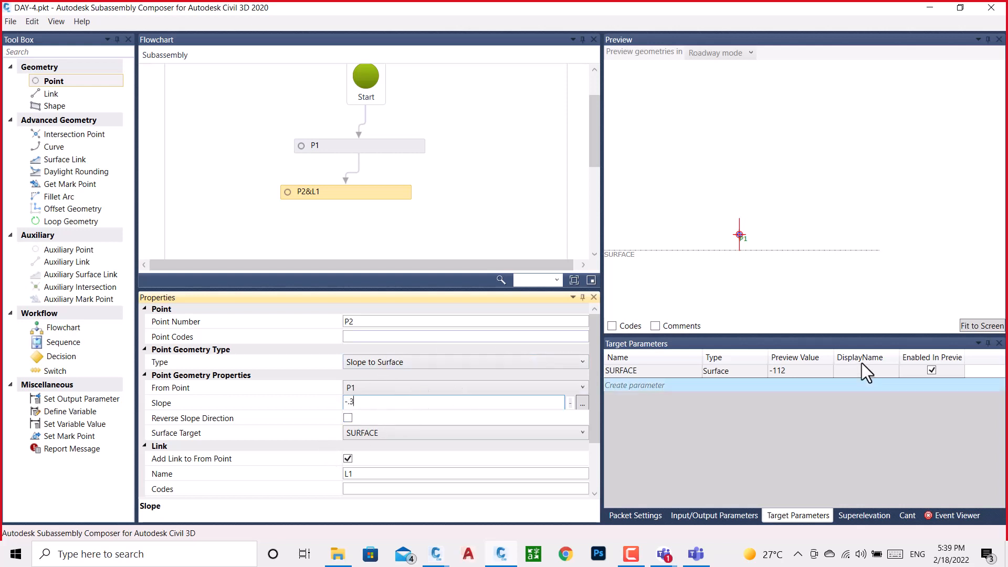
click(973, 329)
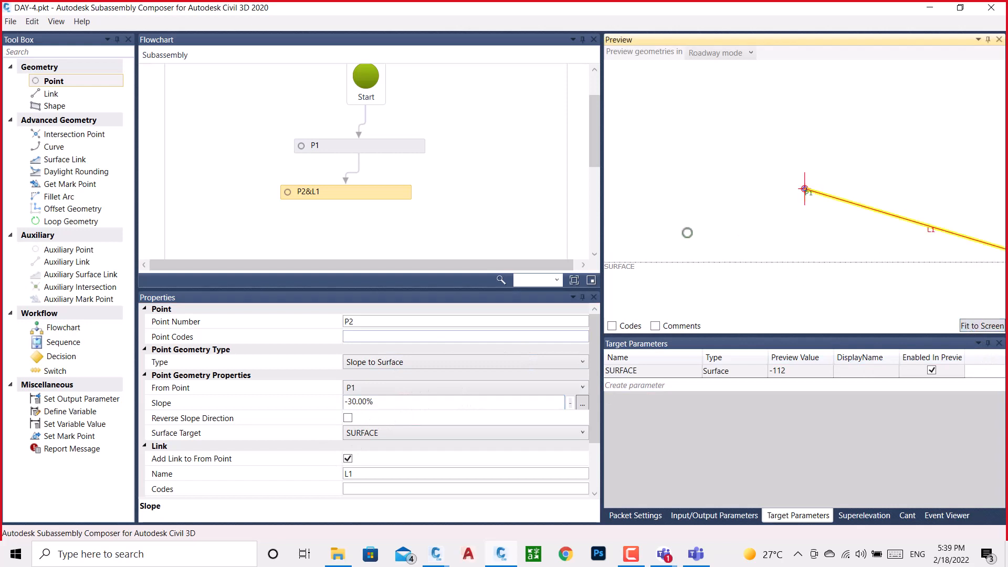
scroll(684, 234, down, 3)
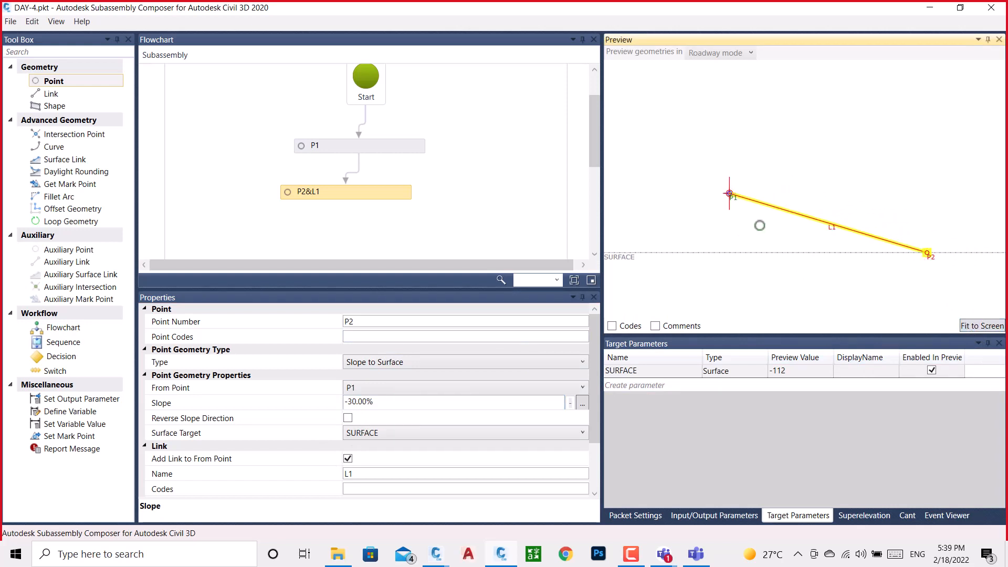
middle_drag(986, 282, 875, 268)
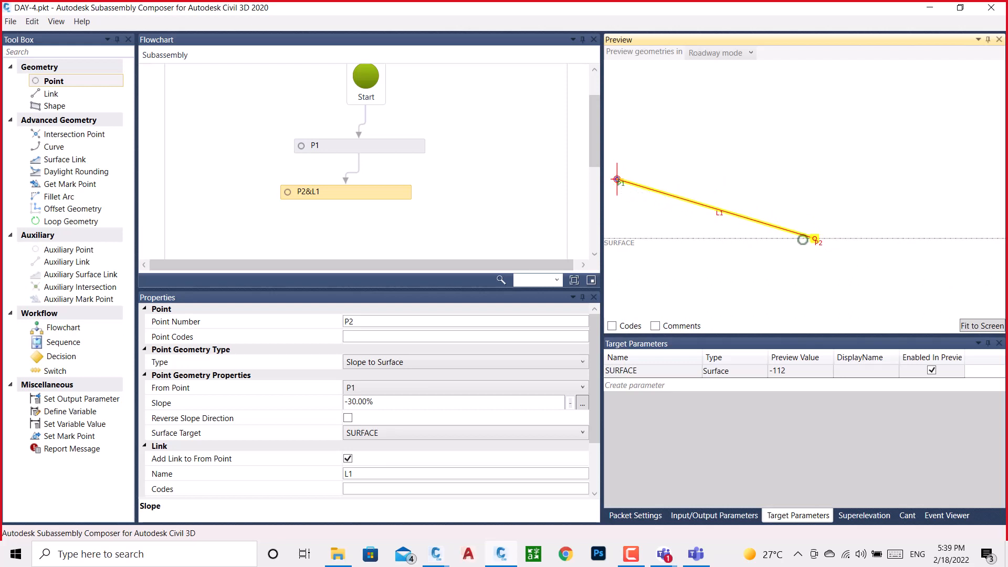
scroll(828, 251, up, 2)
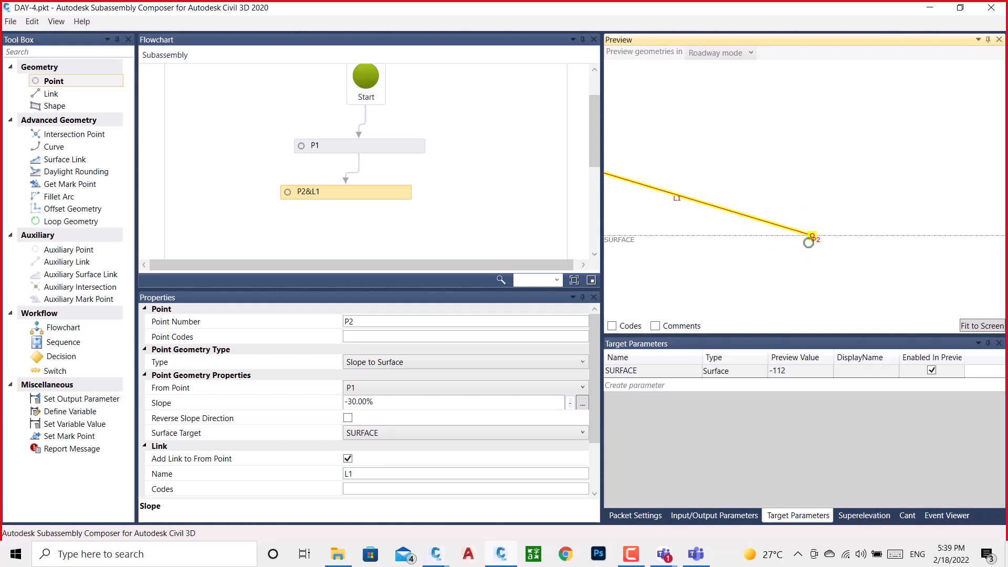
scroll(812, 265, down, 1)
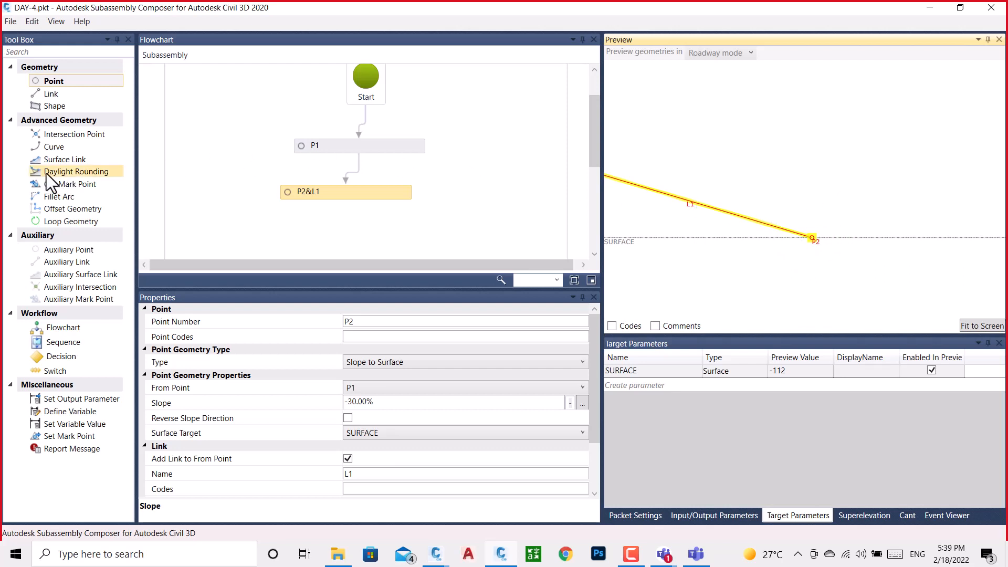
- Add a Daylight Rounding element below P2&L1, with SURFACE as its surface and L1 as its daylight link
drag(46, 172, 354, 139)
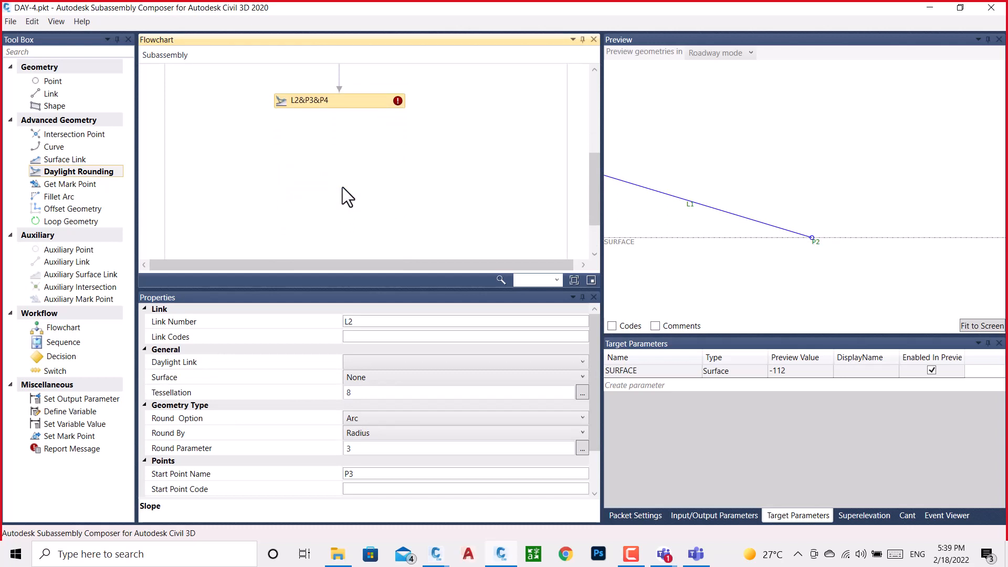
scroll(342, 187, up, 5)
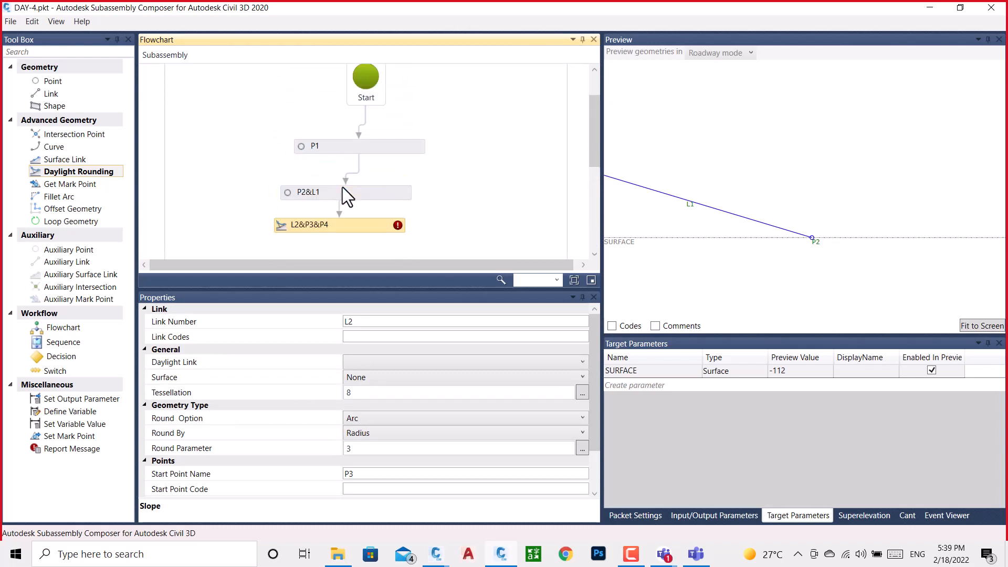
scroll(342, 187, down, 2)
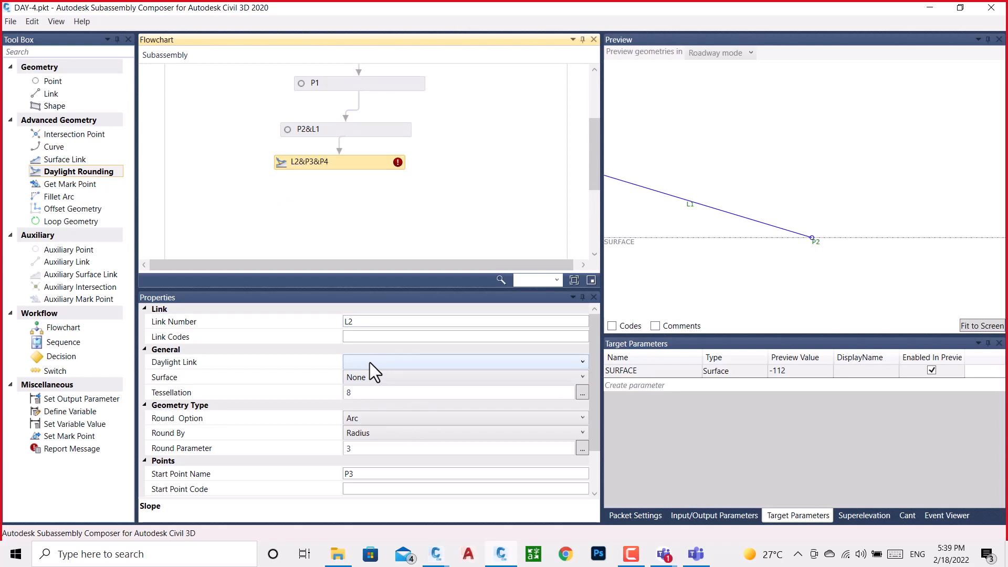
click(377, 376)
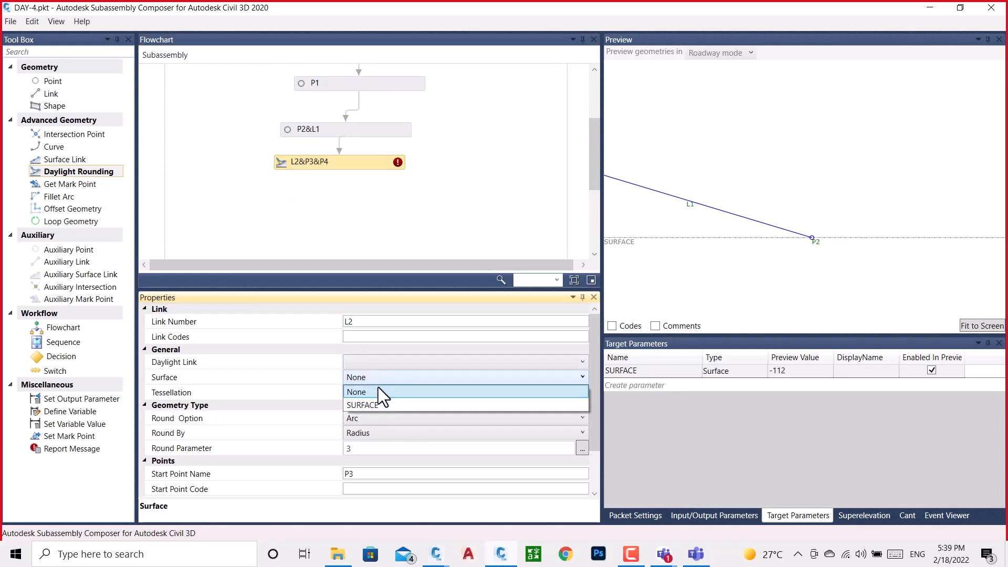
click(370, 405)
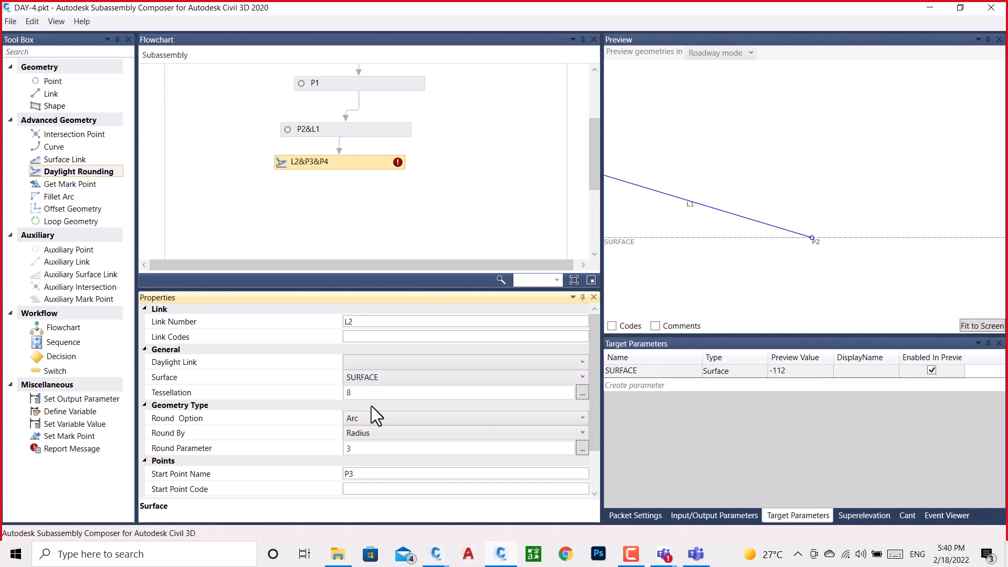
click(369, 363)
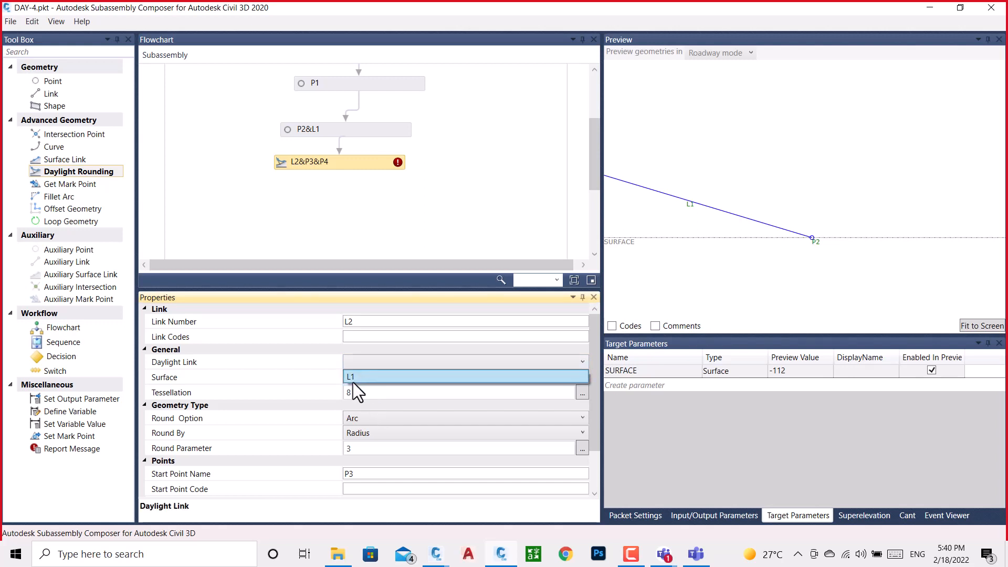
click(353, 382)
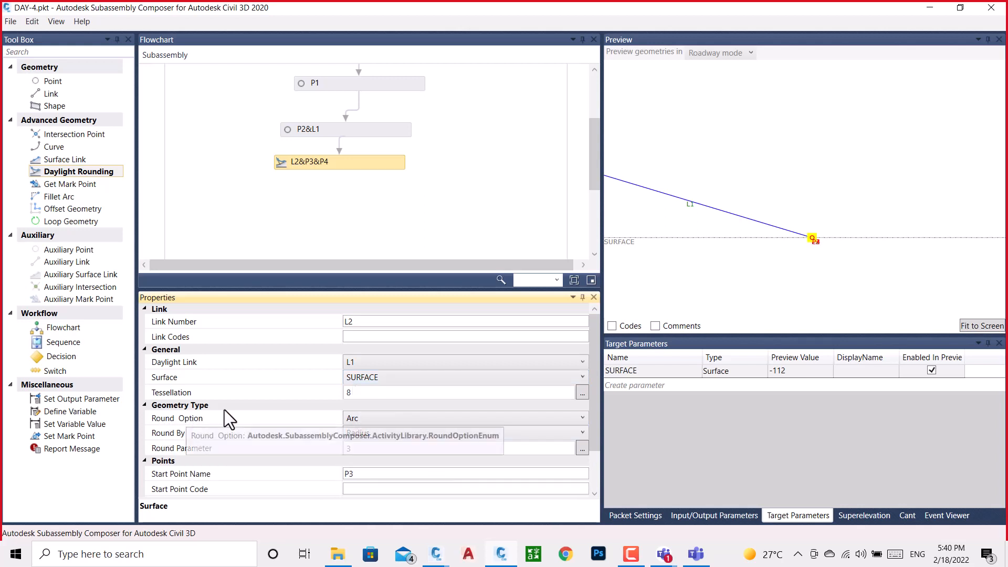
- Keep the daylight rounding as an Arc by Radius and set its round parameter to 20
click(370, 413)
click(369, 414)
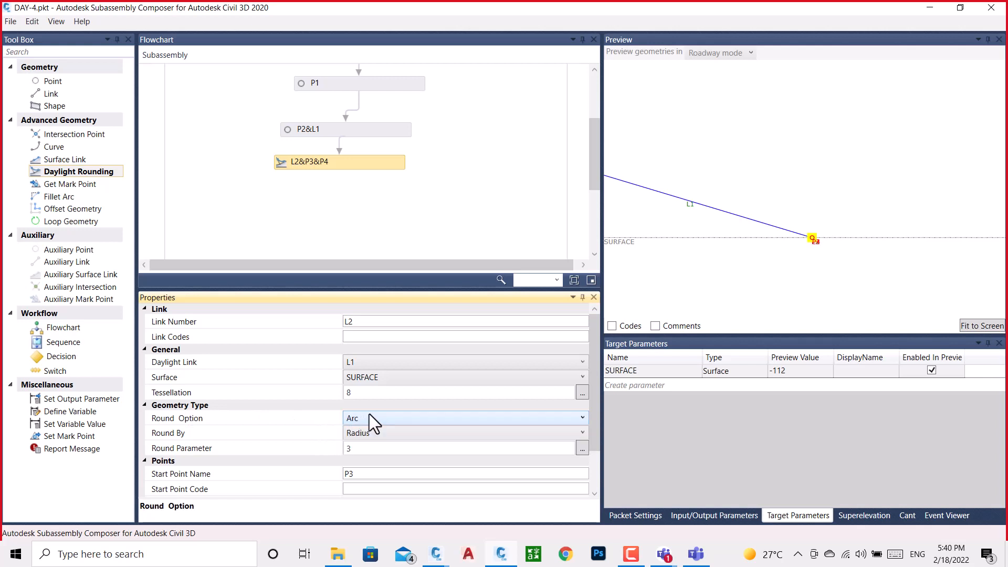
click(386, 439)
click(386, 439)
click(369, 448)
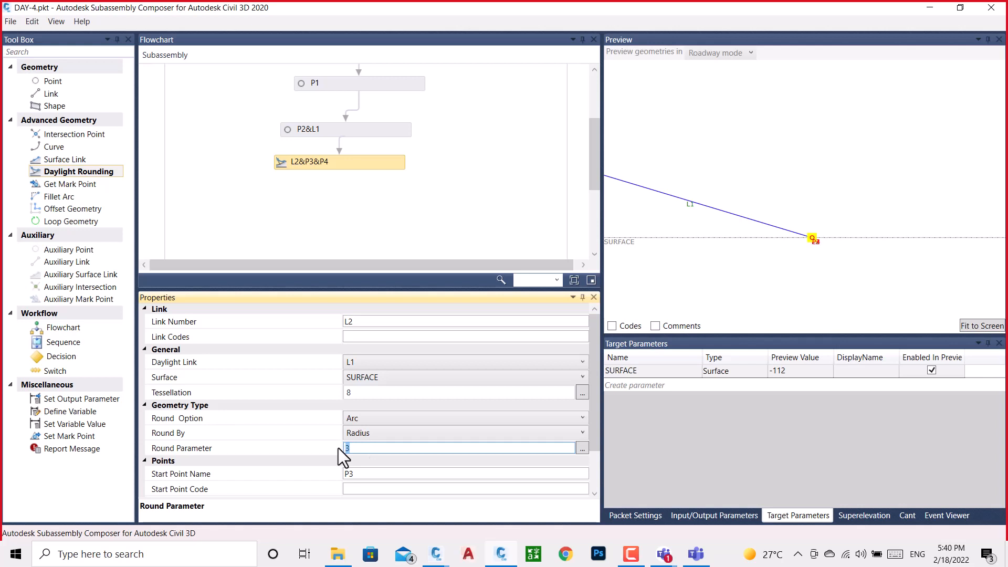
text(20)
key(Return)
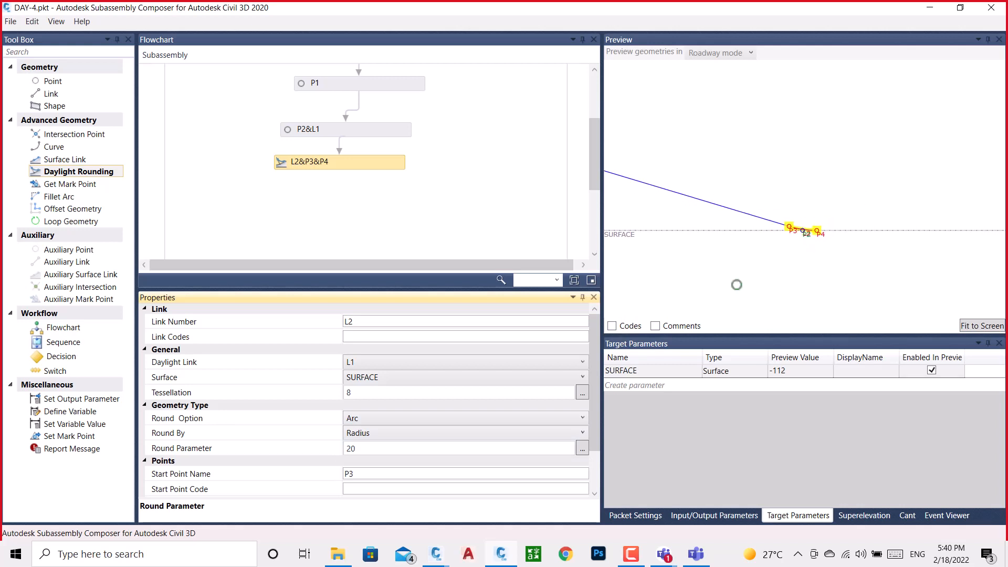
- Set the daylight rounding's round parameter to 50 and fit the whole geometry in the preview
click(353, 449)
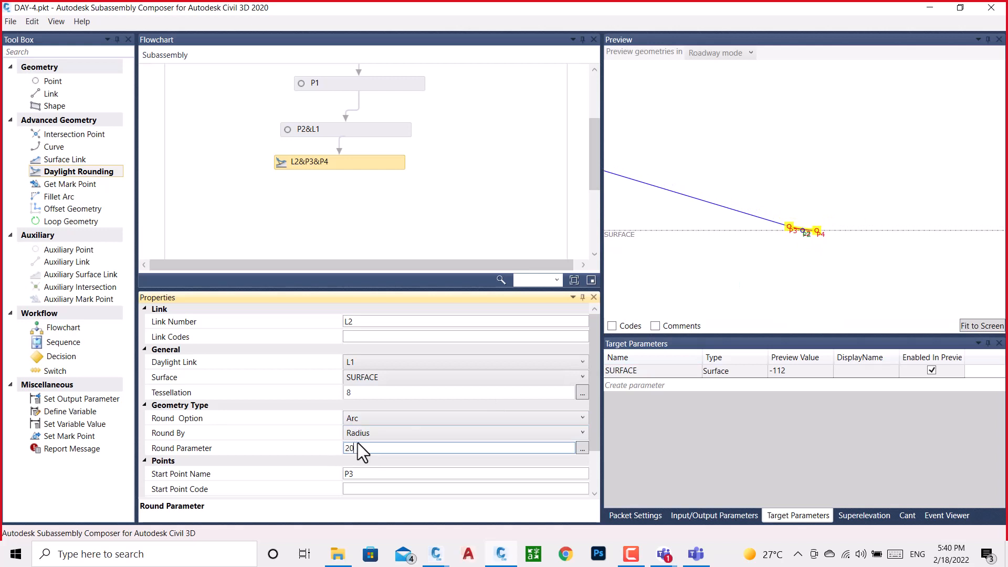
drag(358, 447, 339, 451)
key(Return)
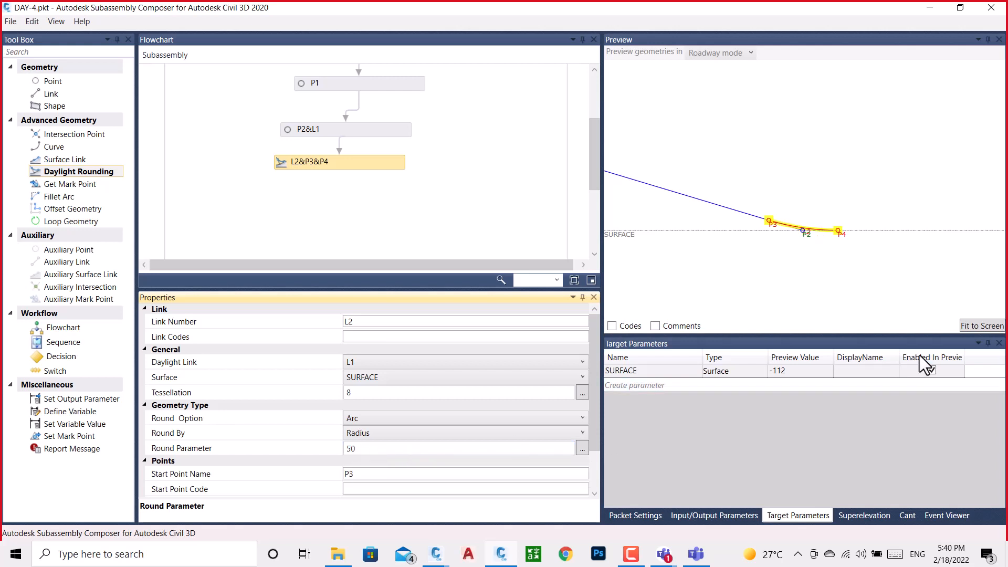
click(964, 325)
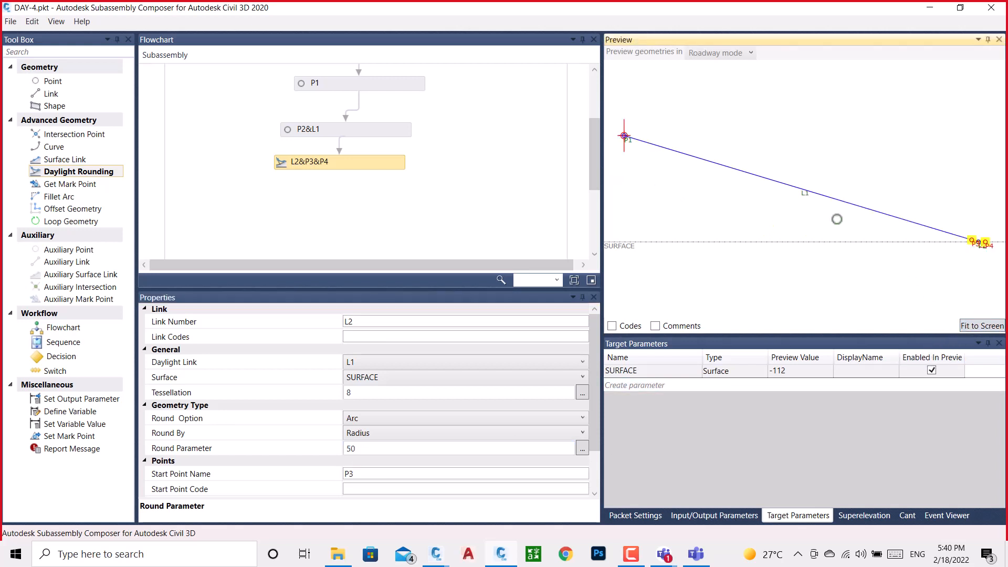
- Set the tessellation of the daylight rounding L2 to 20
middle_drag(989, 259, 877, 247)
scroll(874, 233, up, 3)
scroll(887, 232, up, 4)
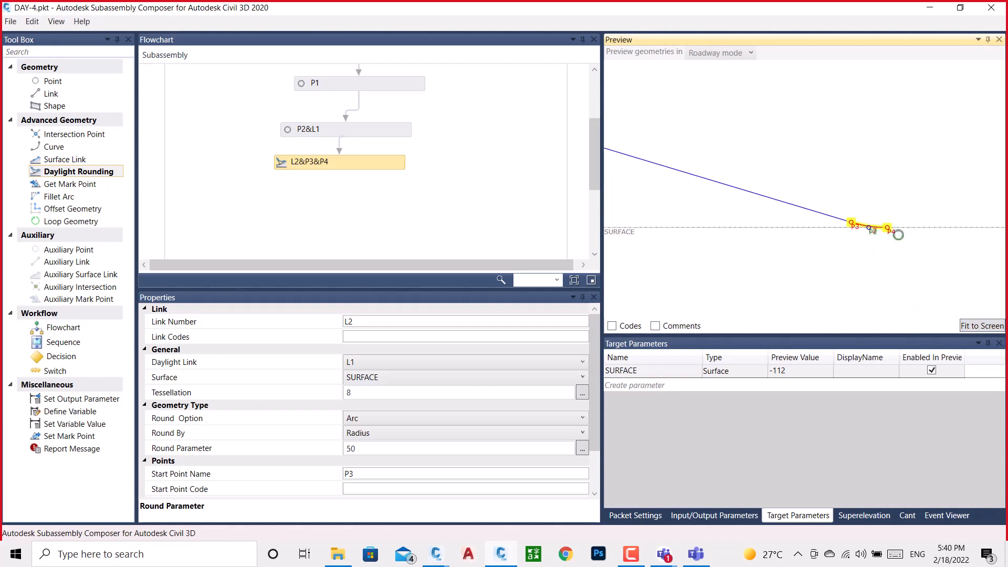
scroll(890, 232, up, 1)
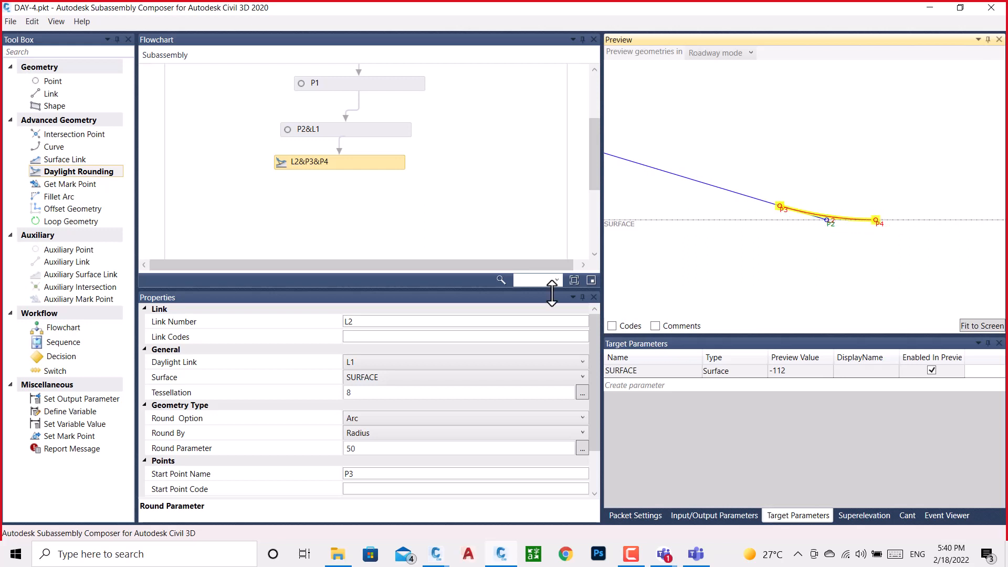
click(365, 393)
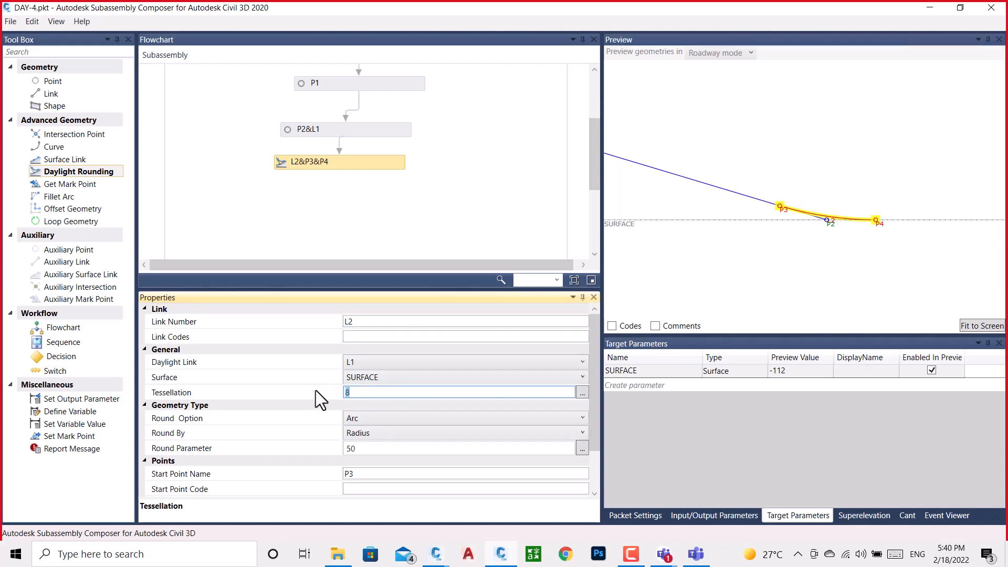
text(20)
key(Return)
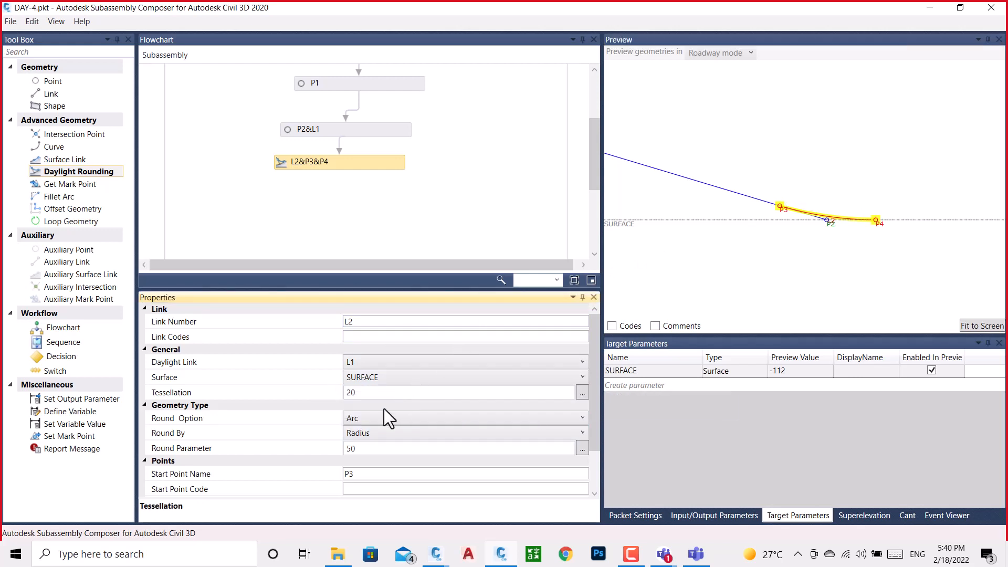
- Set the daylight rounding's round parameter to 200 and inspect the arc between P3 and P4 in the preview
click(374, 448)
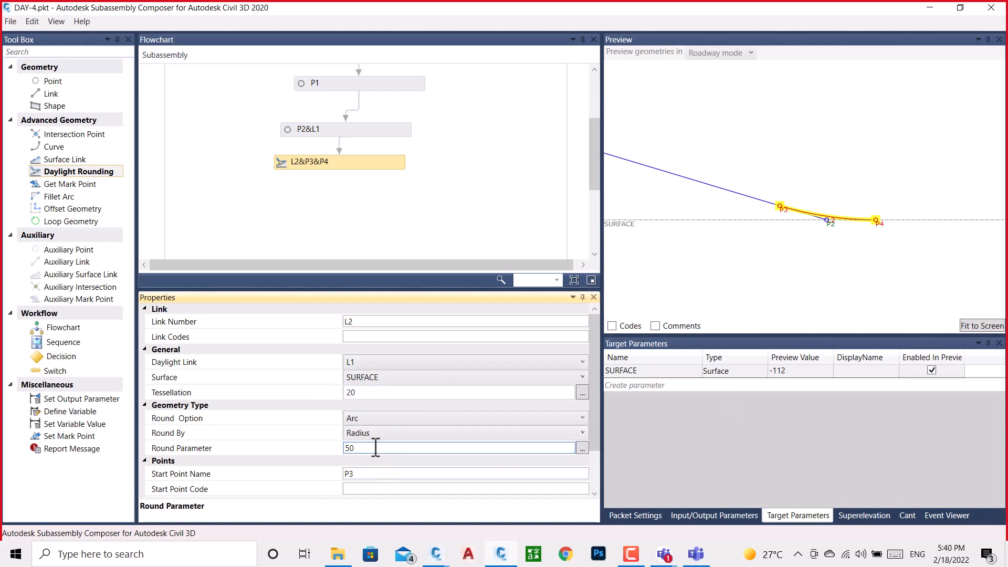
drag(376, 448, 330, 444)
text(200)
key(Return)
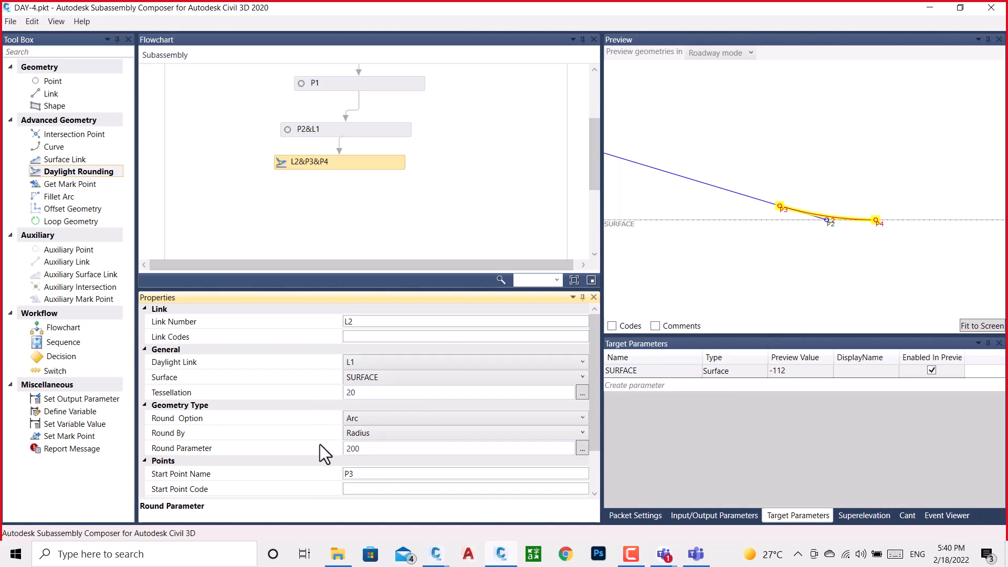
click(982, 325)
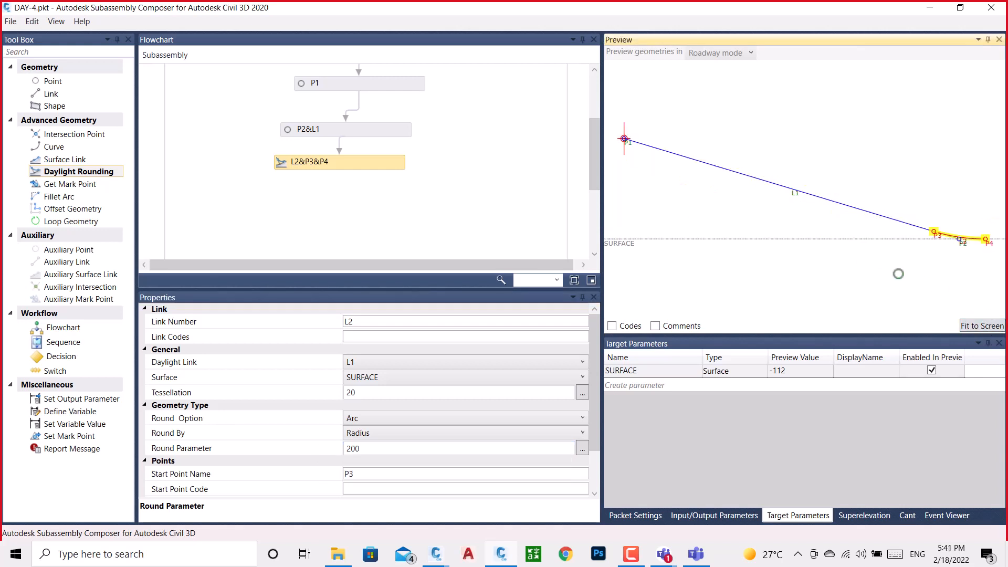
scroll(967, 238, up, 3)
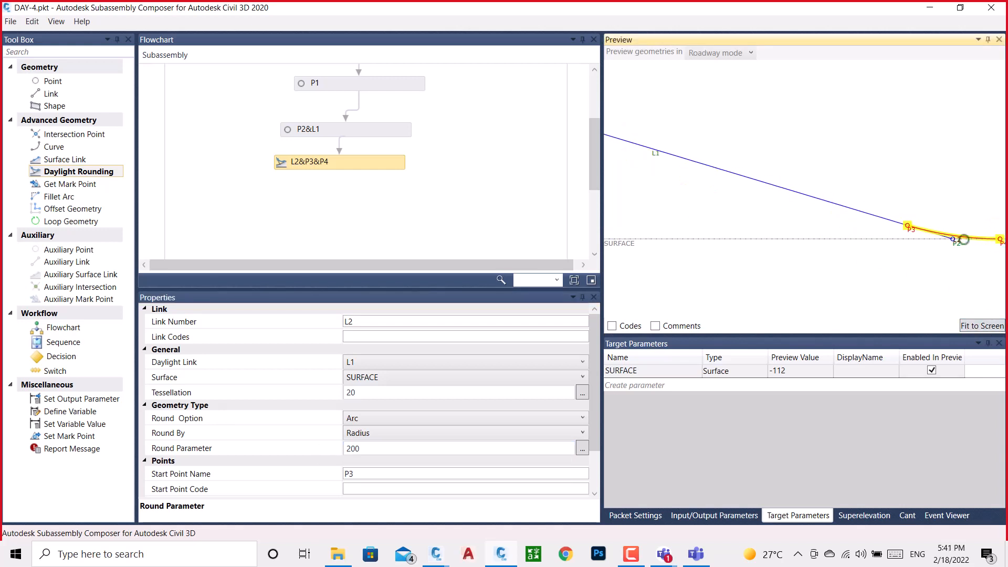
scroll(971, 242, up, 4)
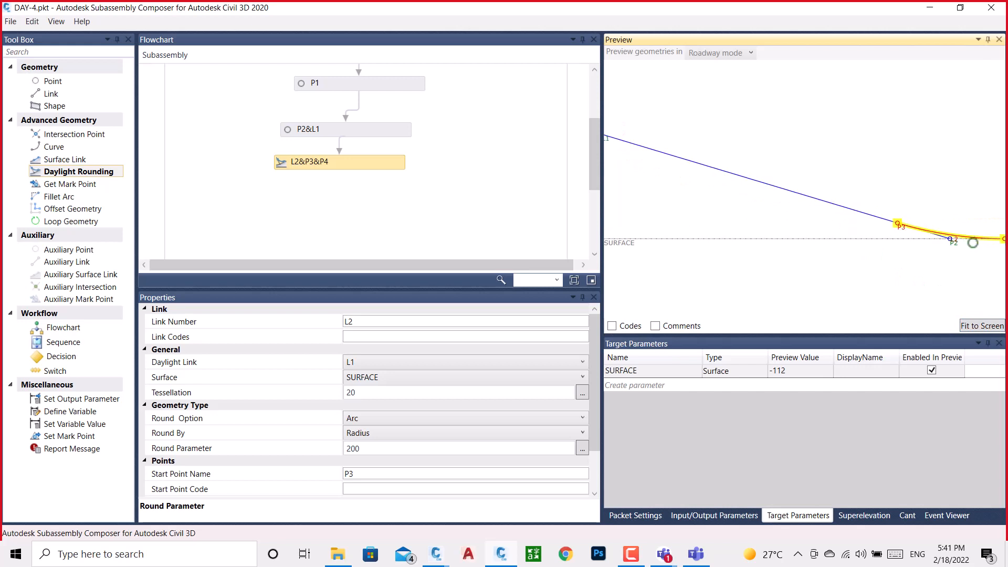
middle_drag(971, 243, 875, 244)
scroll(843, 258, down, 1)
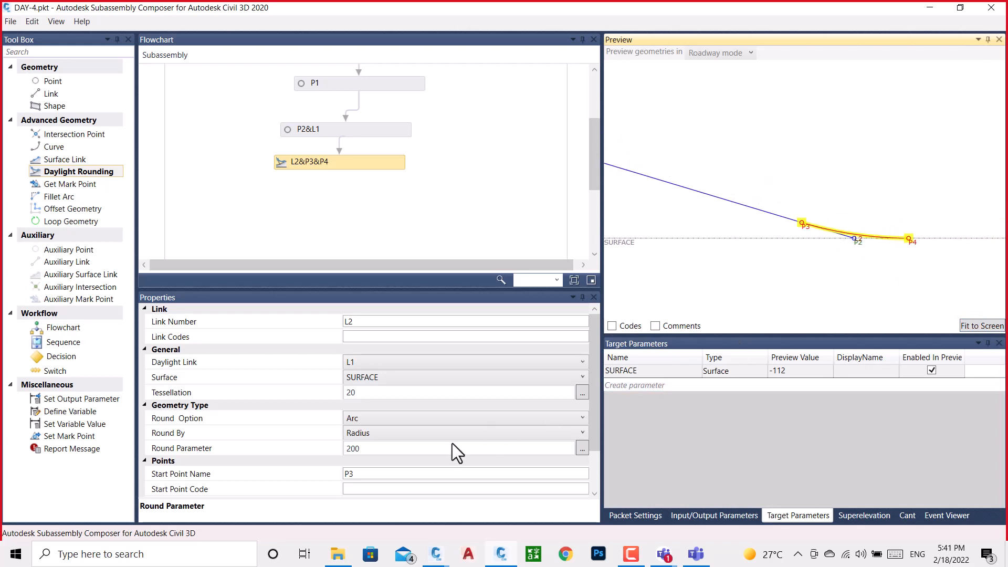
- Add a Get Mark Point element below L2&P3&P4 in the flowchart
scroll(433, 450, down, 3)
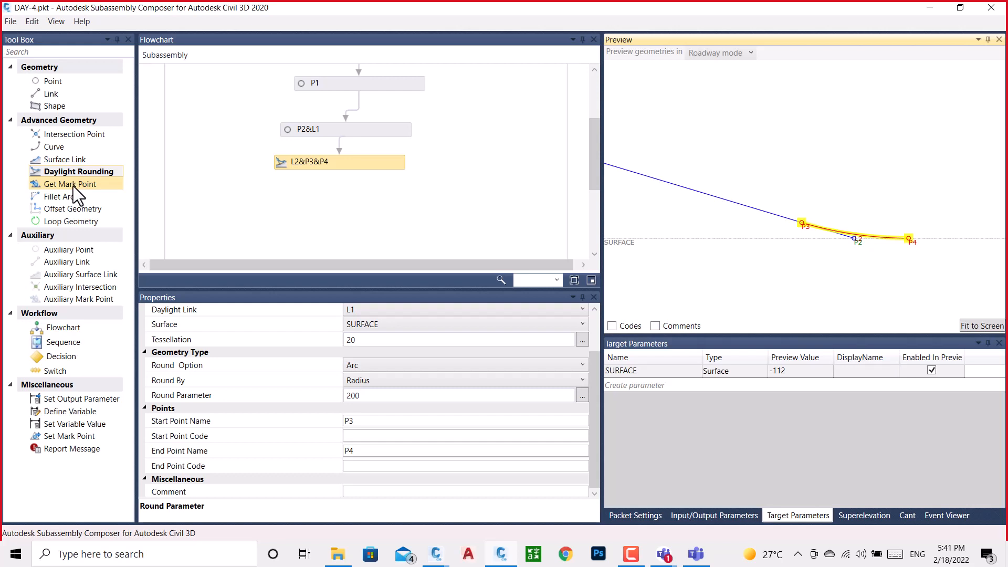
drag(73, 186, 327, 189)
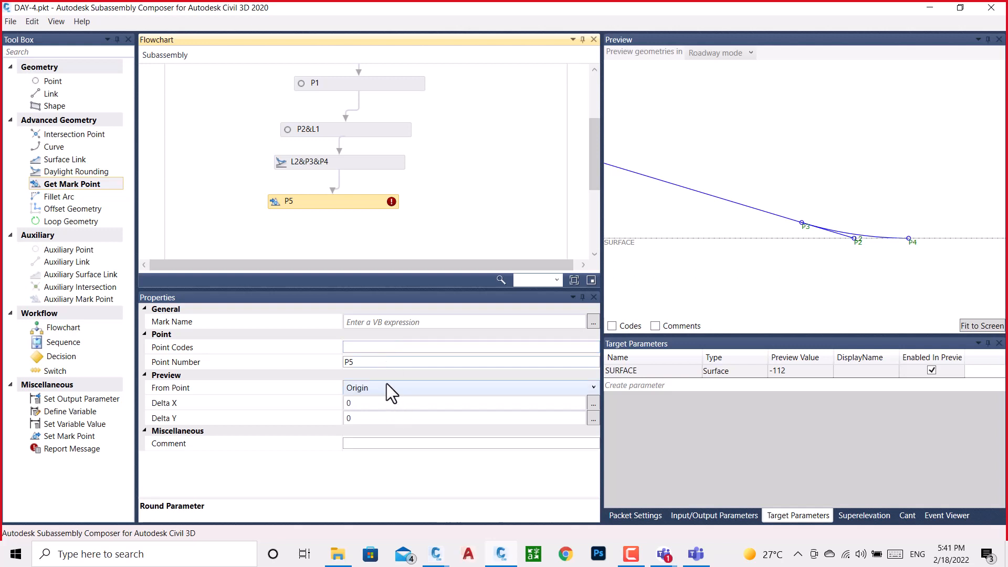
click(380, 348)
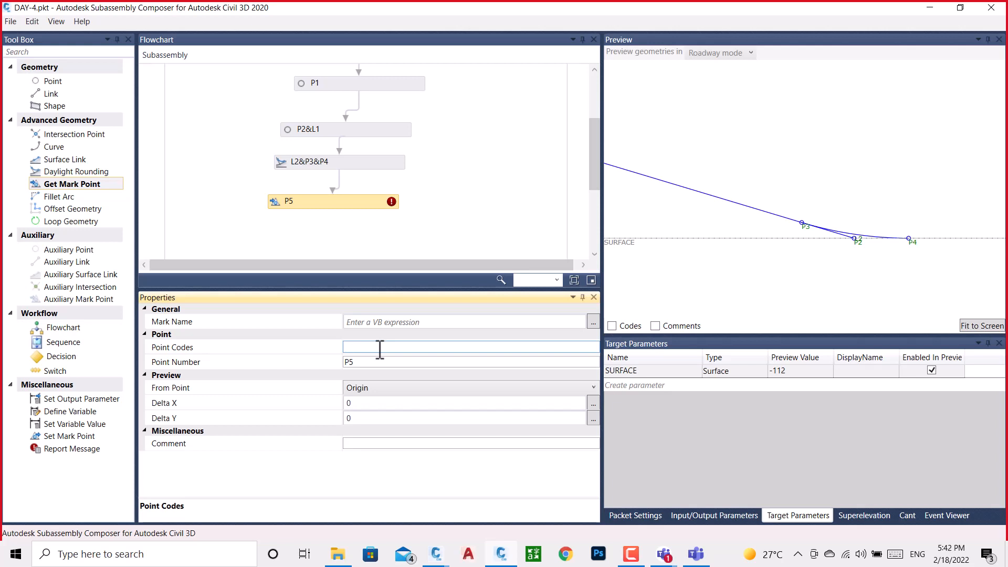
- Switch to Civil 3D, examine the median, railing and pavement layers in Drawing3's typical cross-section, and return to Subassembly Composer
click(501, 555)
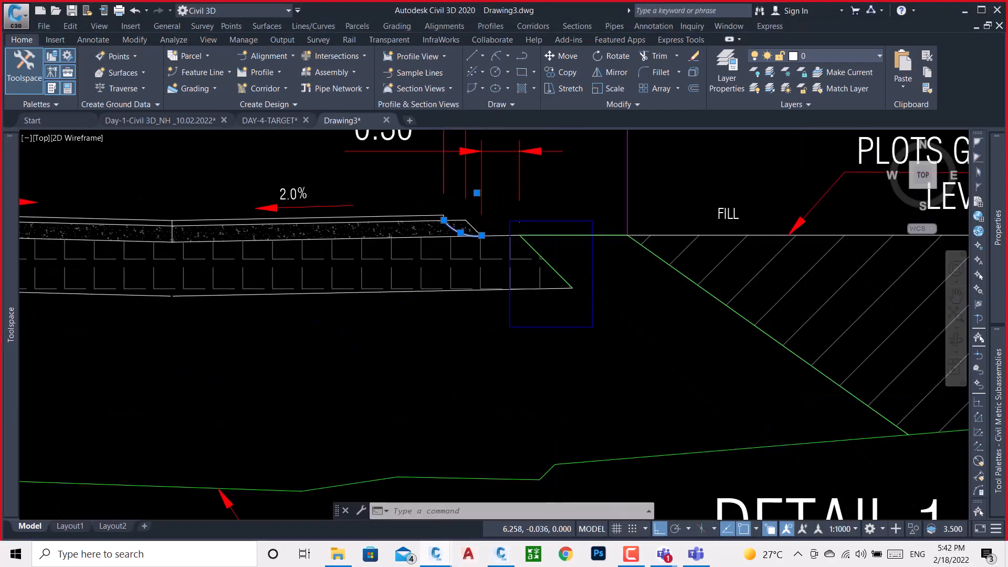
scroll(612, 225, down, 6)
scroll(612, 225, up, 7)
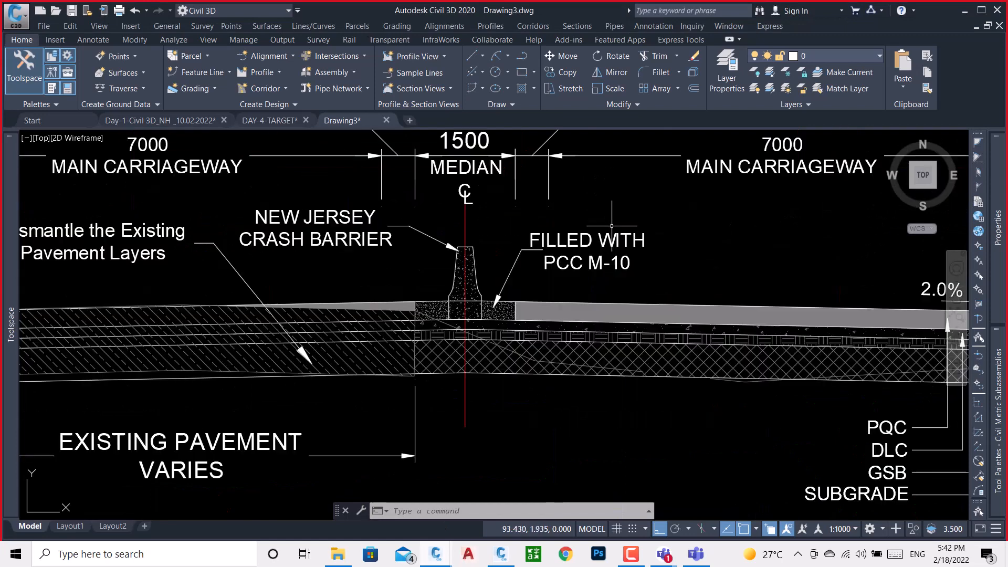
scroll(522, 297, up, 2)
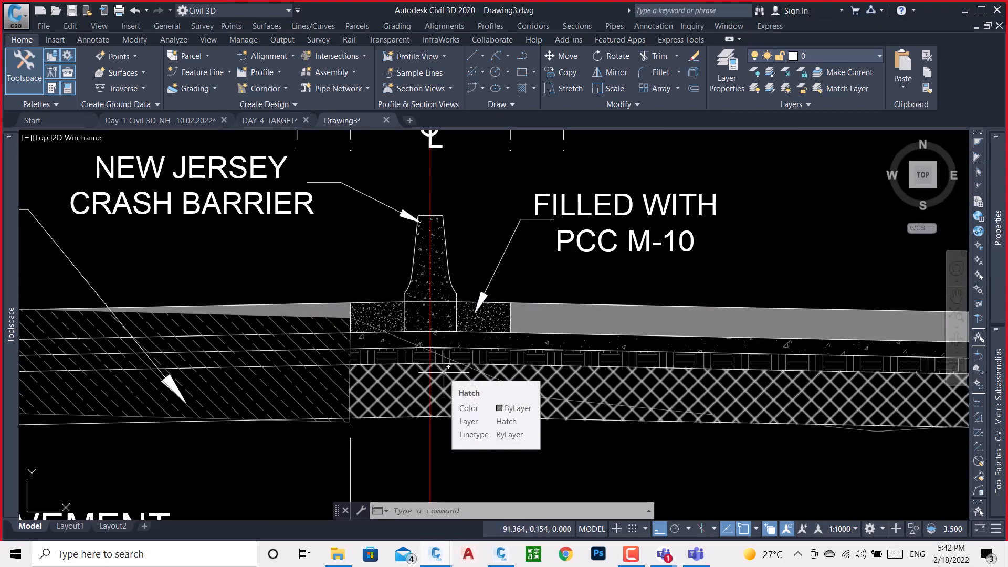
scroll(383, 383, down, 8)
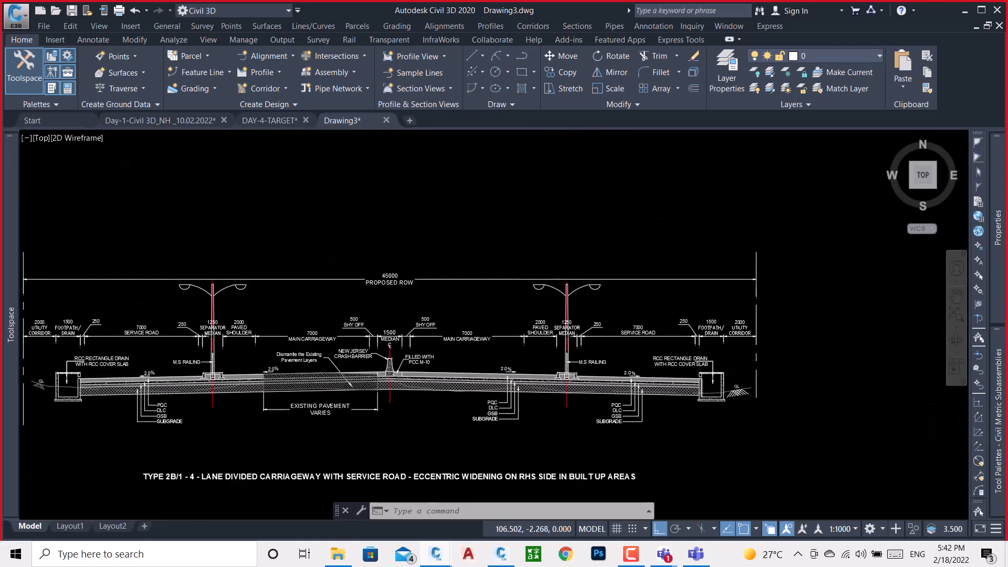
scroll(626, 425, up, 5)
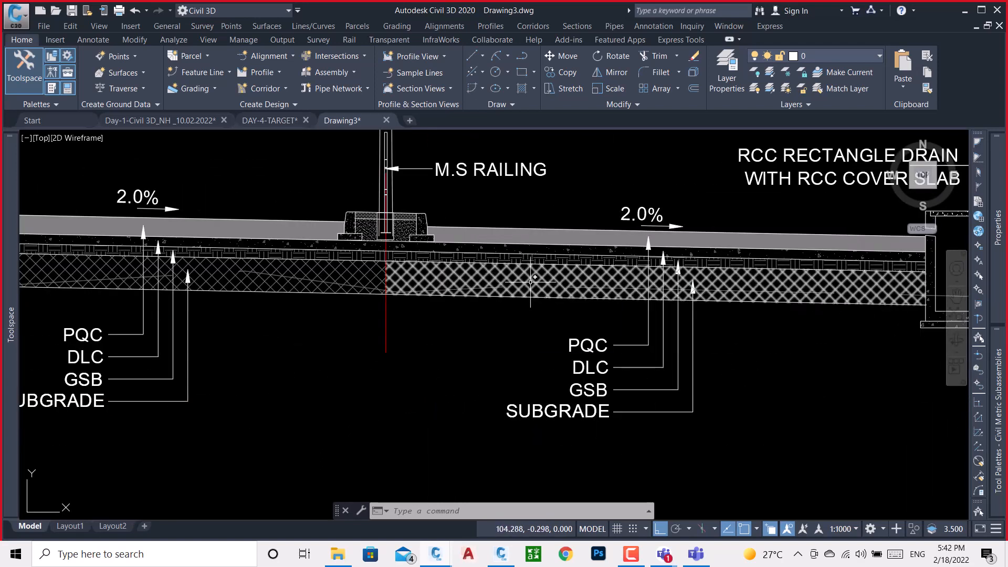
scroll(551, 283, down, 3)
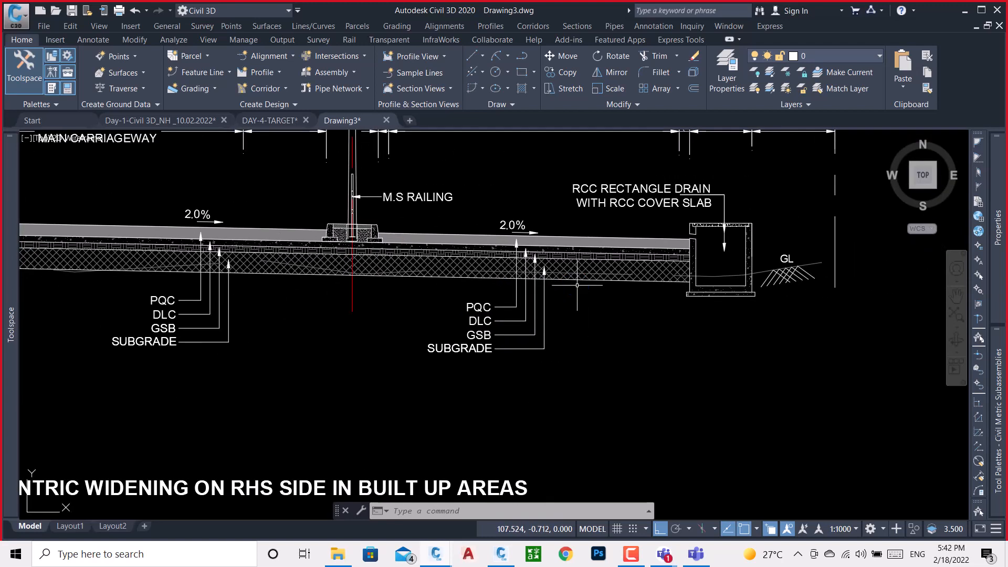
scroll(492, 222, up, 3)
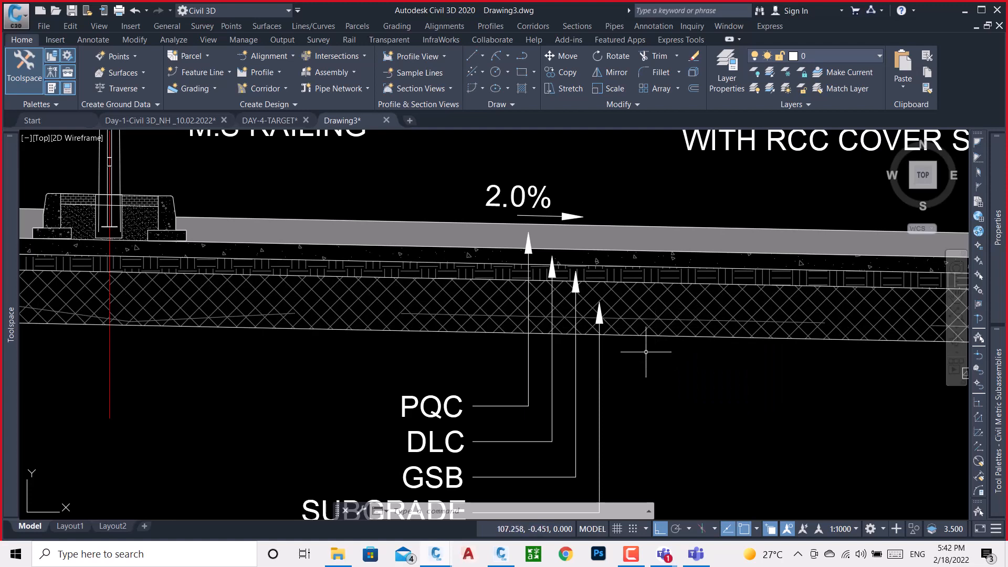
click(508, 554)
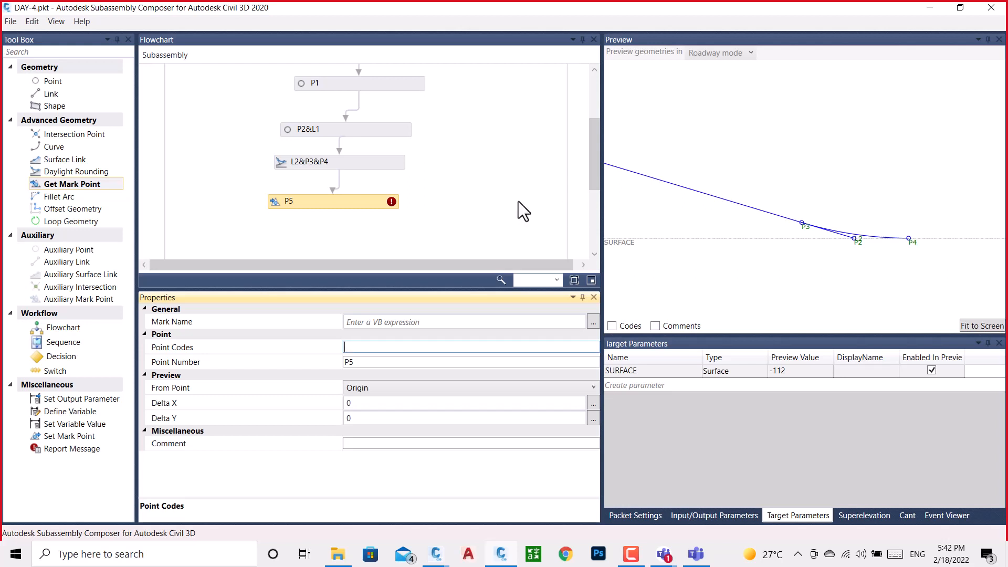
- Set the From Point of mark point P5 to P3
click(376, 389)
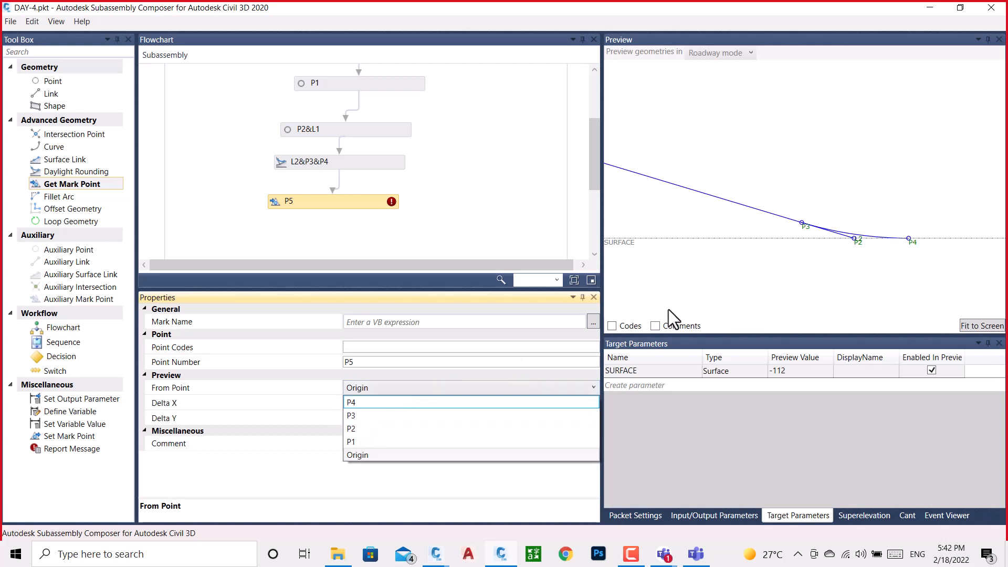
click(359, 416)
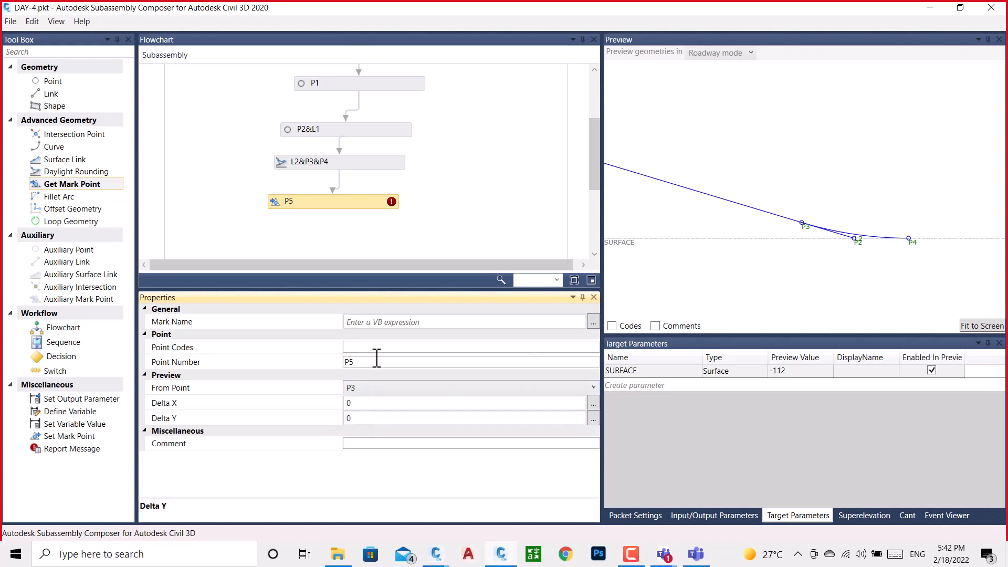
click(359, 404)
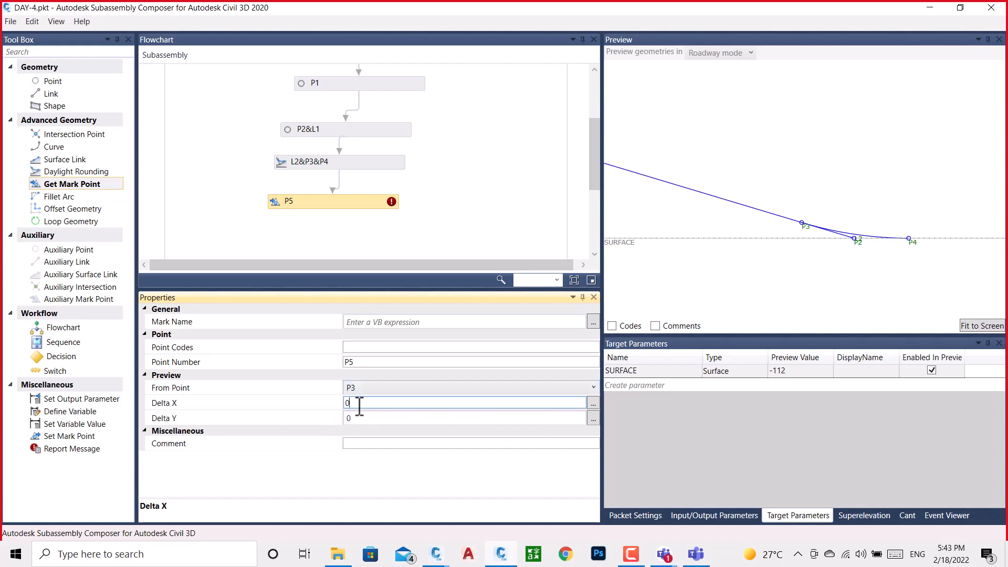
- Enter "DUCT" as the point code of mark point P5
click(355, 347)
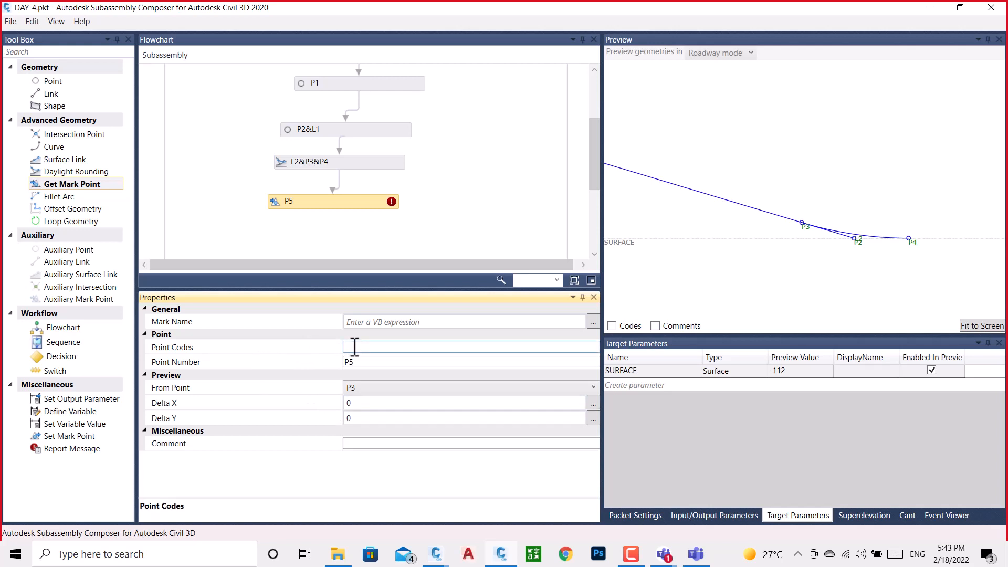
text("DUCT)
click(369, 401)
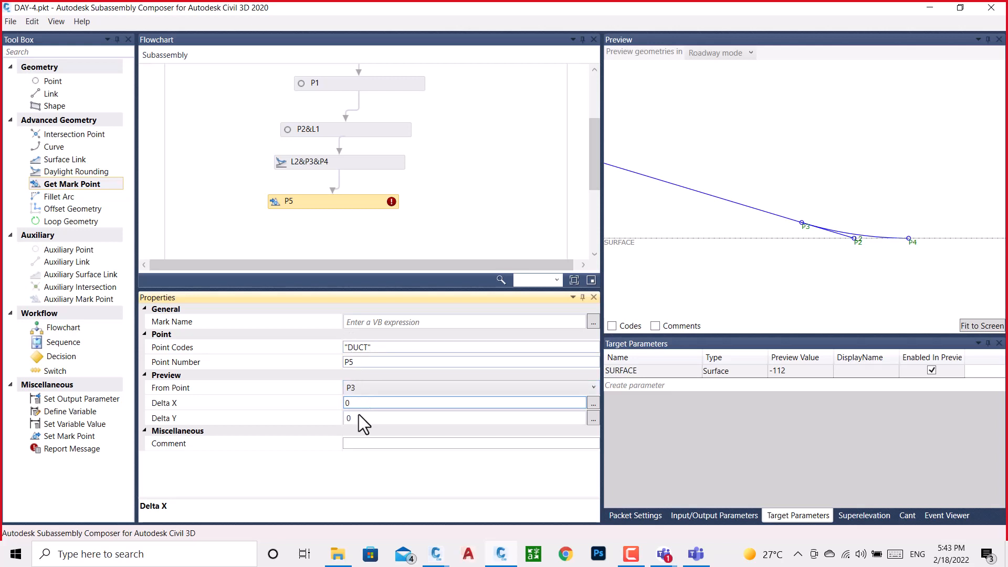
- Set P5's preview position from point P1 with Delta X 5 and Delta Y 3
click(368, 388)
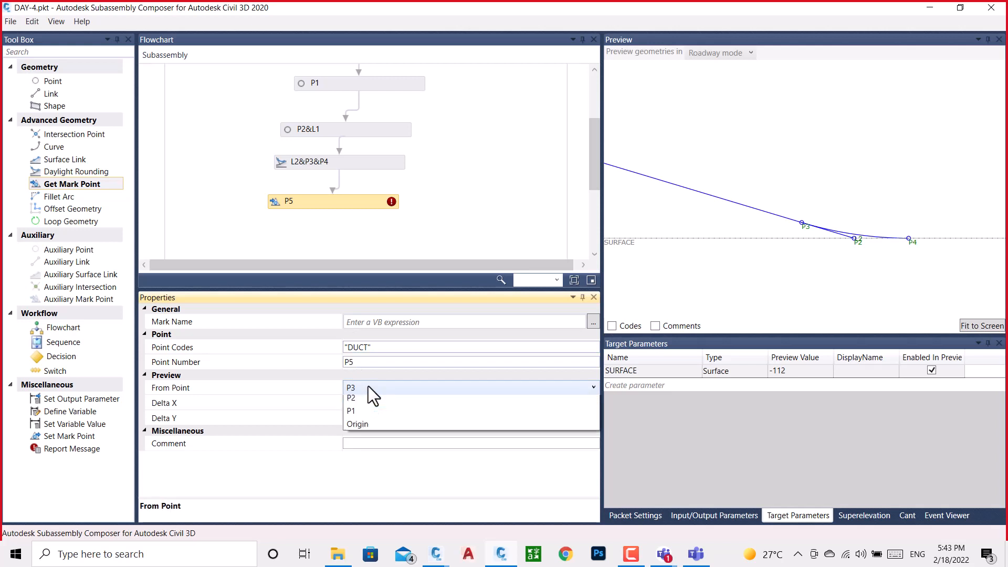
click(355, 441)
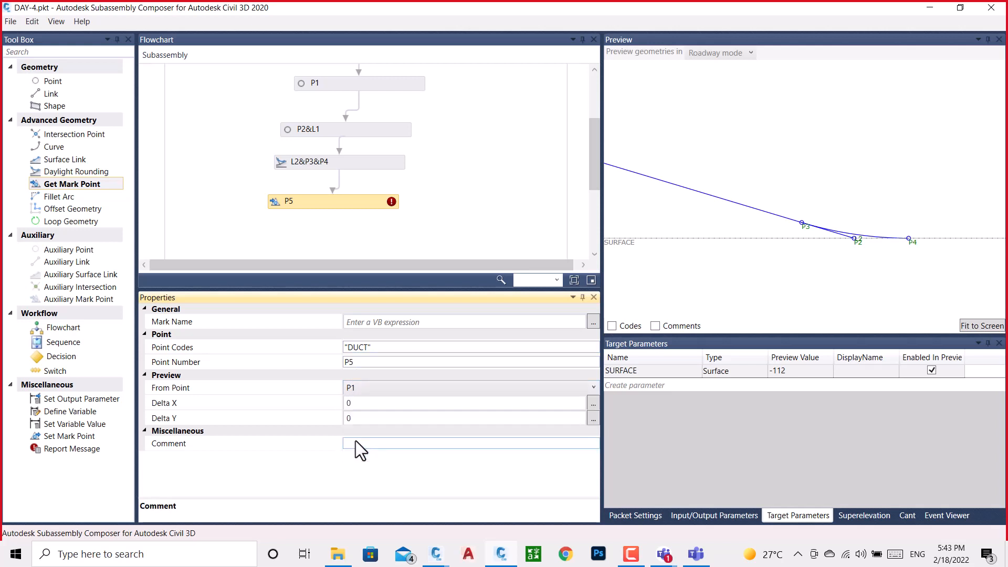
click(367, 402)
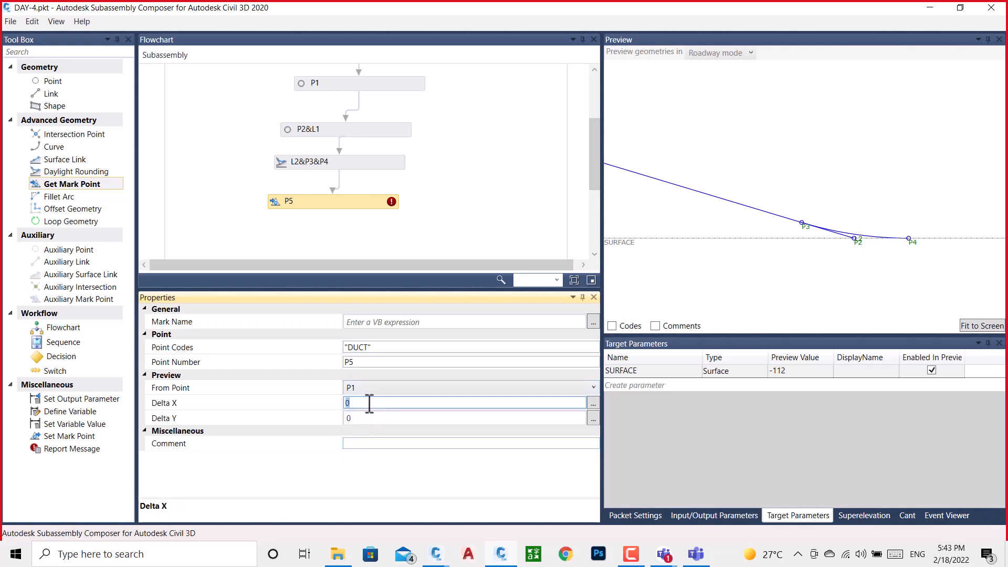
scroll(809, 225, down, 5)
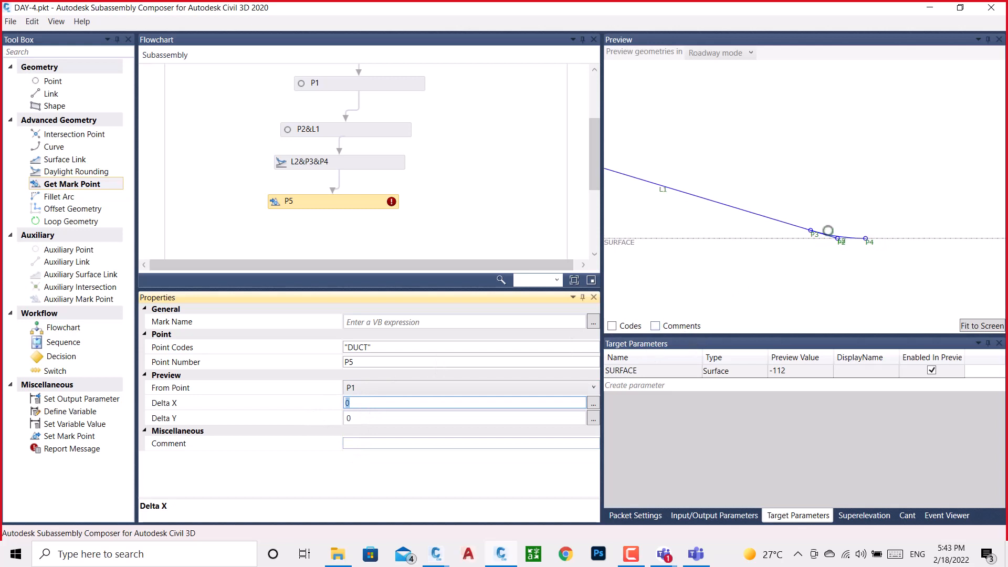
scroll(792, 221, up, 1)
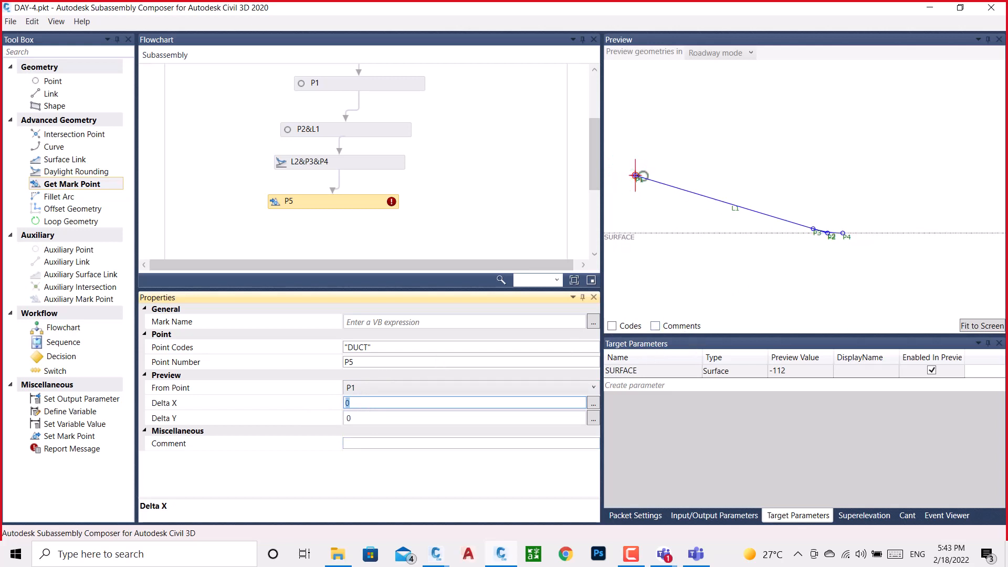
text(5)
click(369, 418)
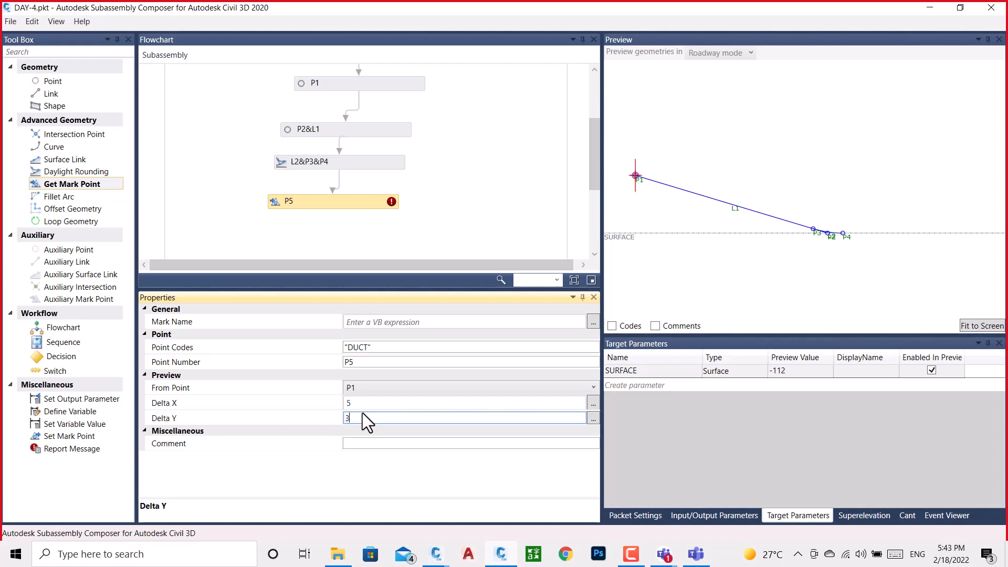
click(371, 405)
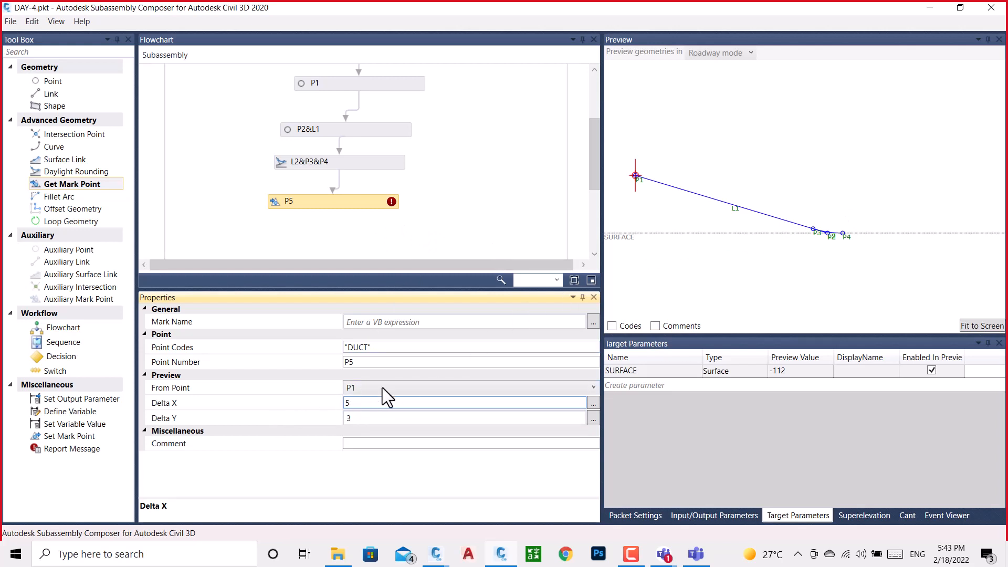
click(452, 321)
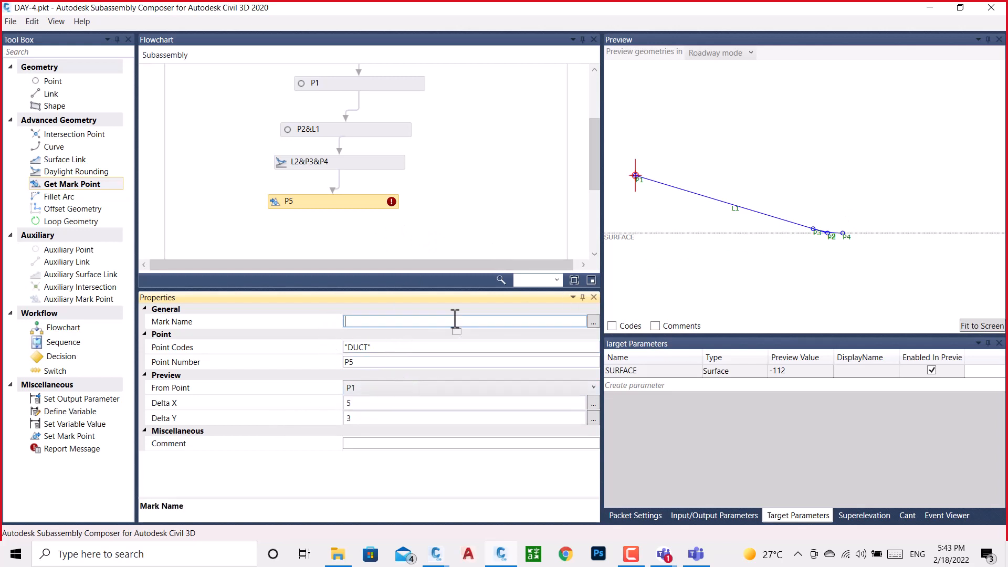
click(592, 322)
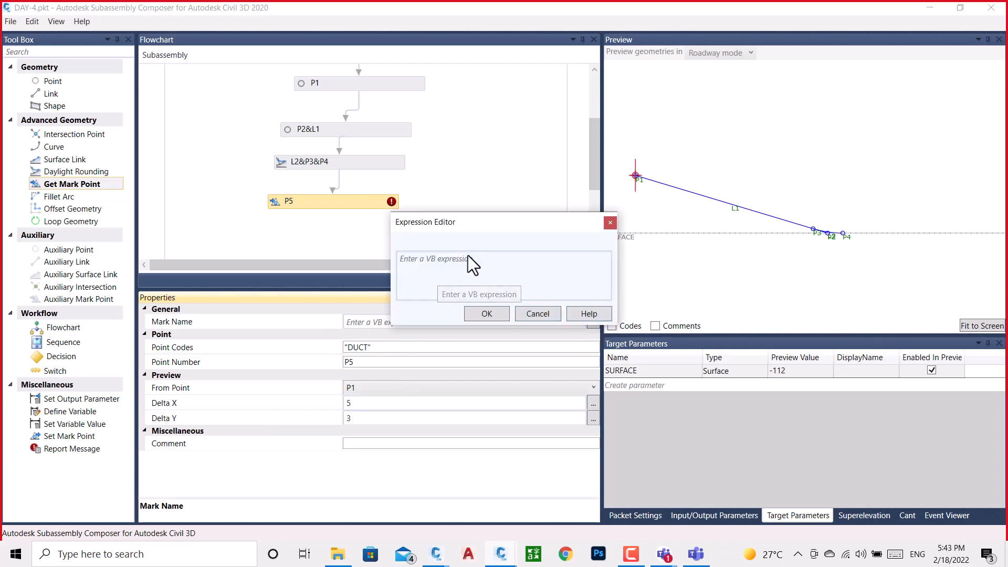
click(610, 222)
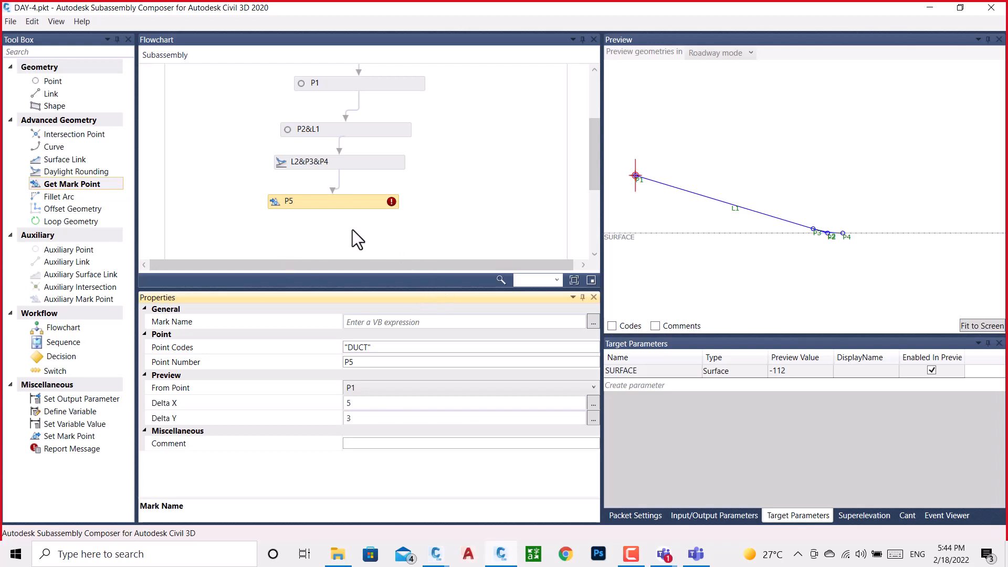
- Delete the Get Mark Point element P5 from the flowchart
scroll(316, 246, up, 4)
scroll(318, 245, down, 4)
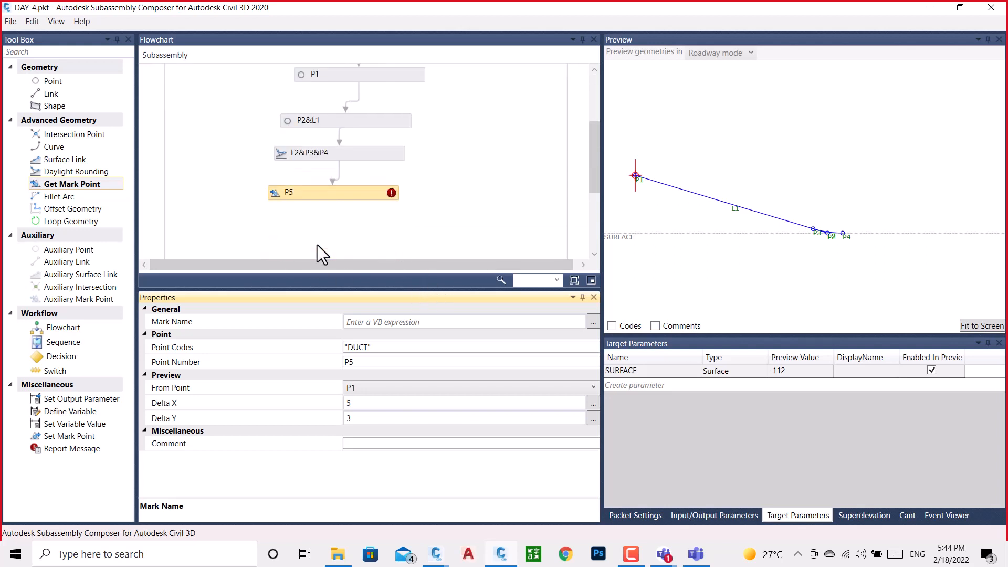
scroll(317, 245, up, 2)
scroll(317, 245, down, 4)
scroll(318, 245, up, 3)
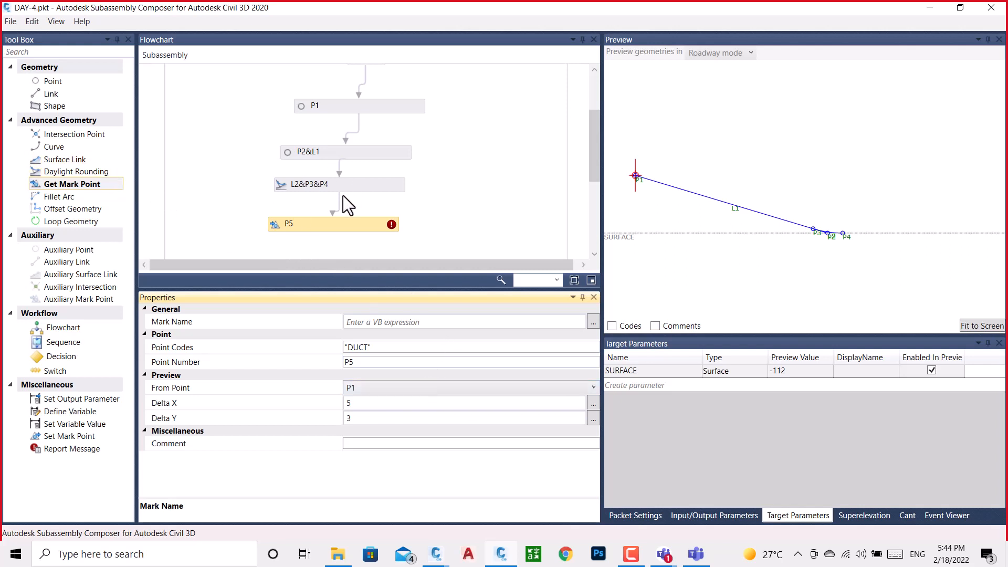
click(309, 223)
key(Delete)
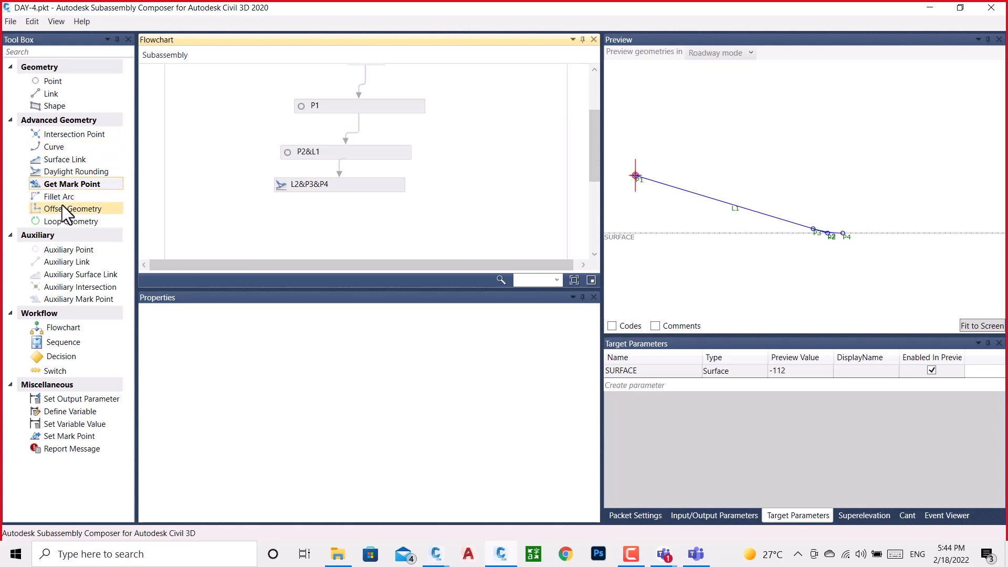
- Add a Fillet Arc element below L2&P3&P4 in the flowchart and move it slightly down
drag(59, 197, 337, 211)
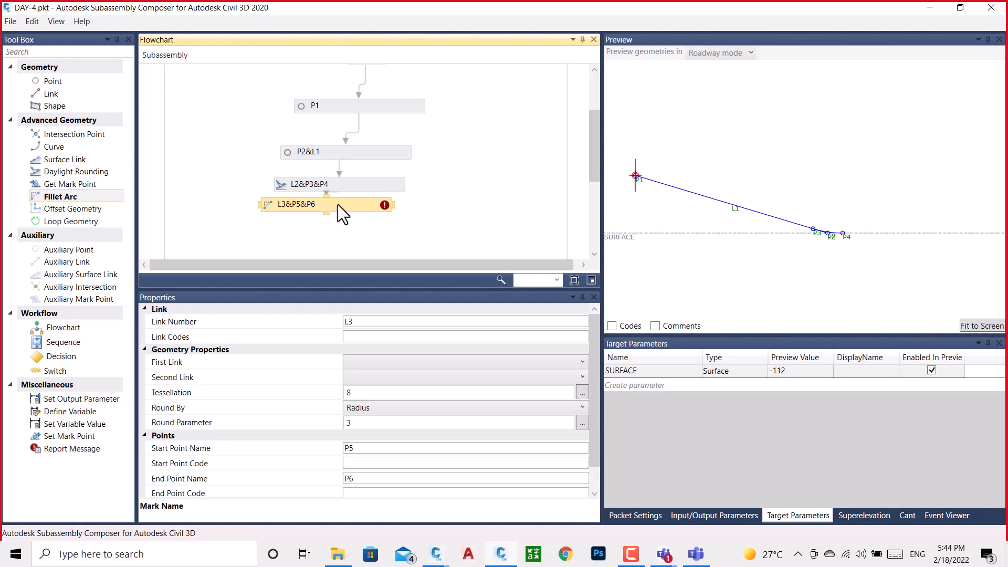
key(Down)
key(Down)
key(Down)
key(Down)
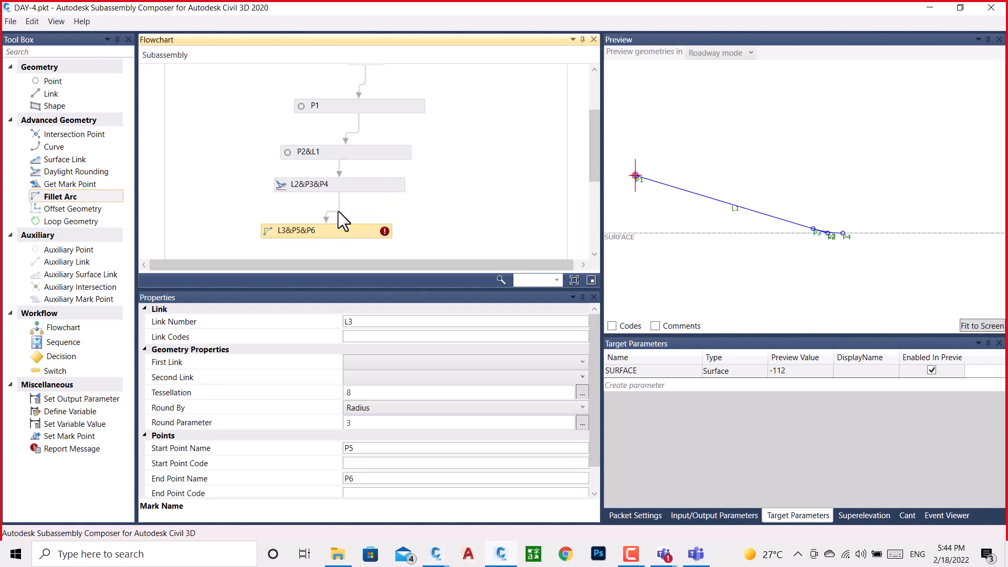
scroll(510, 158, down, 2)
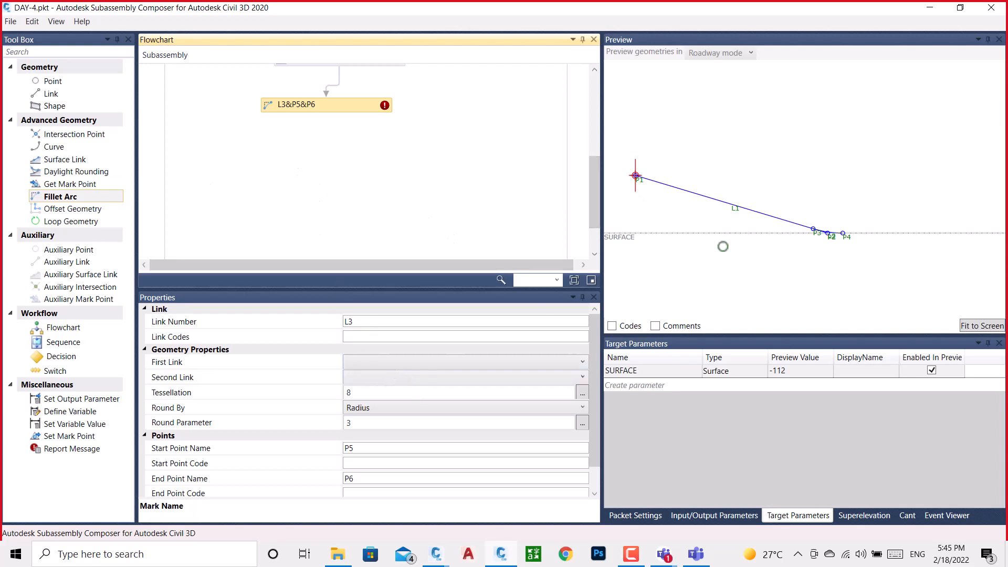
- Delete the daylight rounding L2&P3&P4, the fillet arc L3&P5&P6 and the point P2&L1, keeping only P1
scroll(289, 225, up, 3)
scroll(326, 201, down, 3)
scroll(326, 202, up, 2)
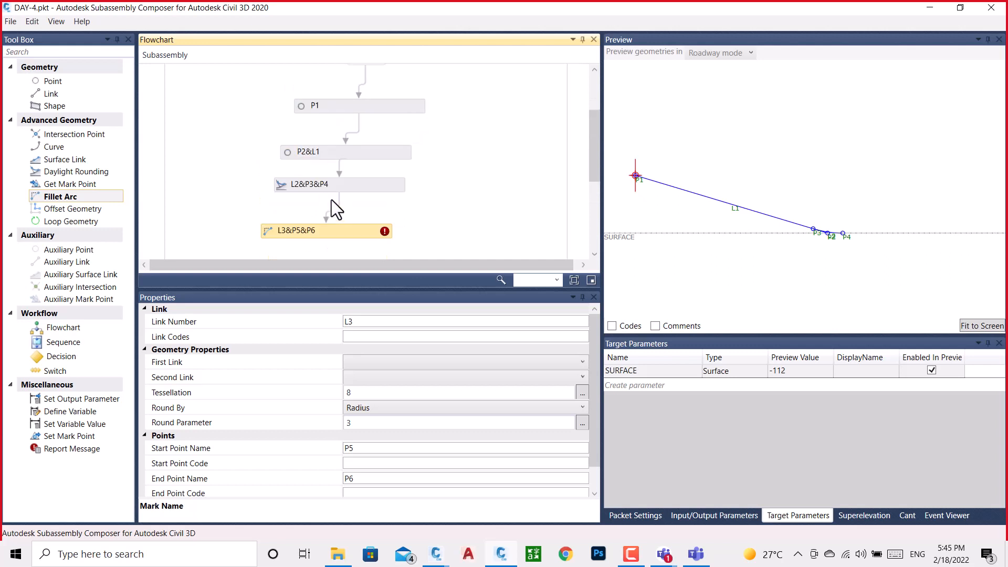
click(348, 187)
key(Delete)
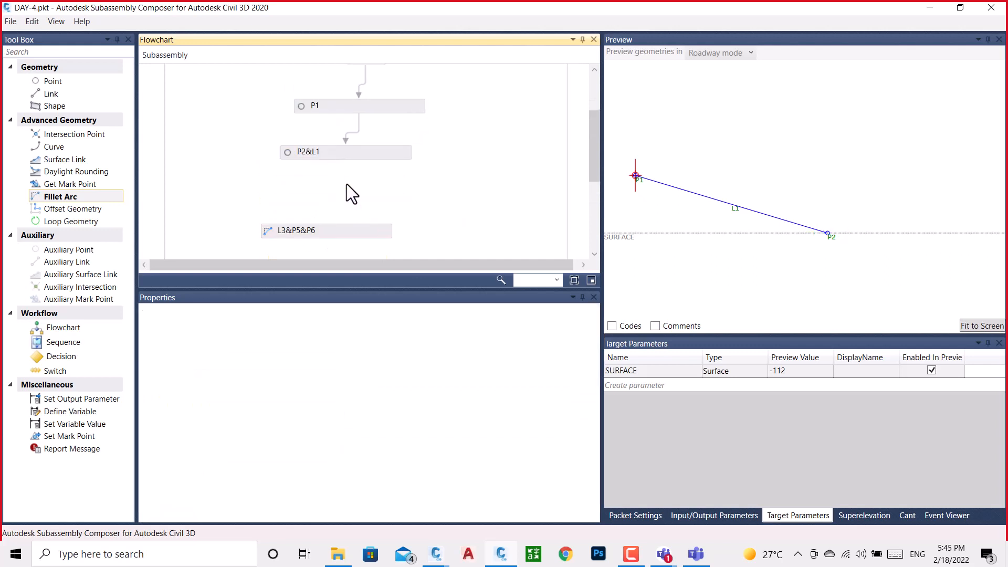
click(342, 232)
key(Delete)
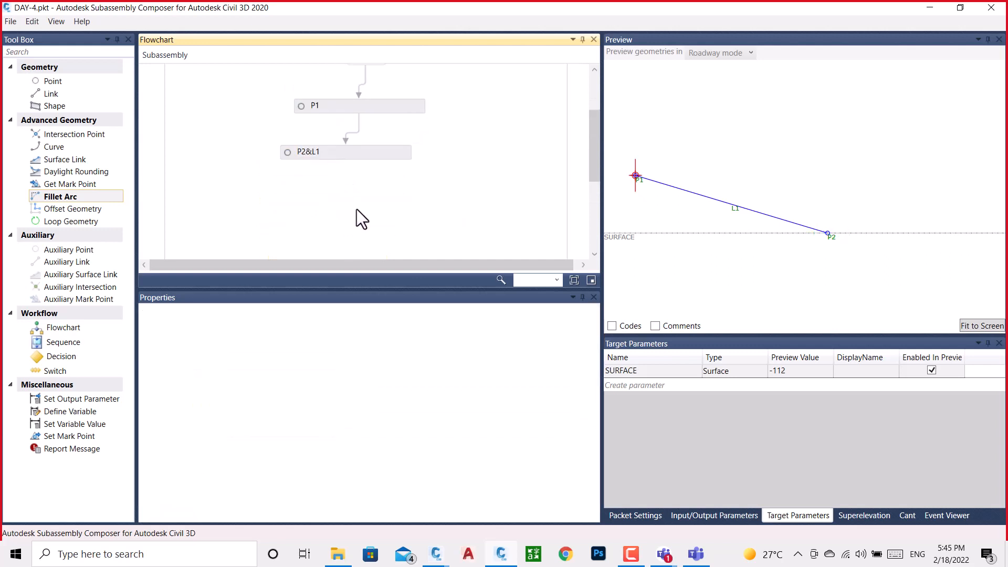
click(364, 152)
key(Delete)
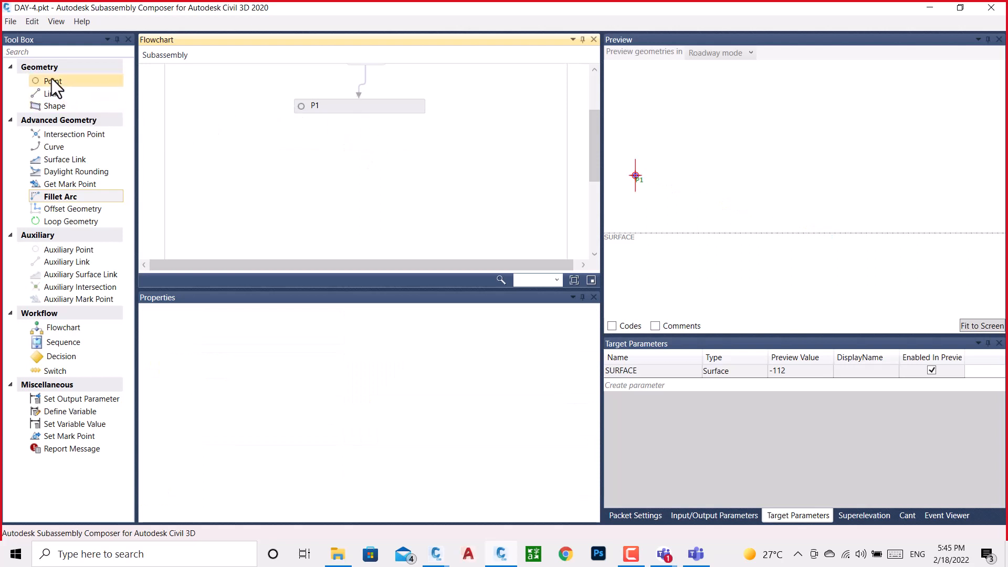
- Add point P2 below P1 in the flowchart, linked from P1 with Delta Y 0.2, and fit the preview
drag(58, 86, 353, 171)
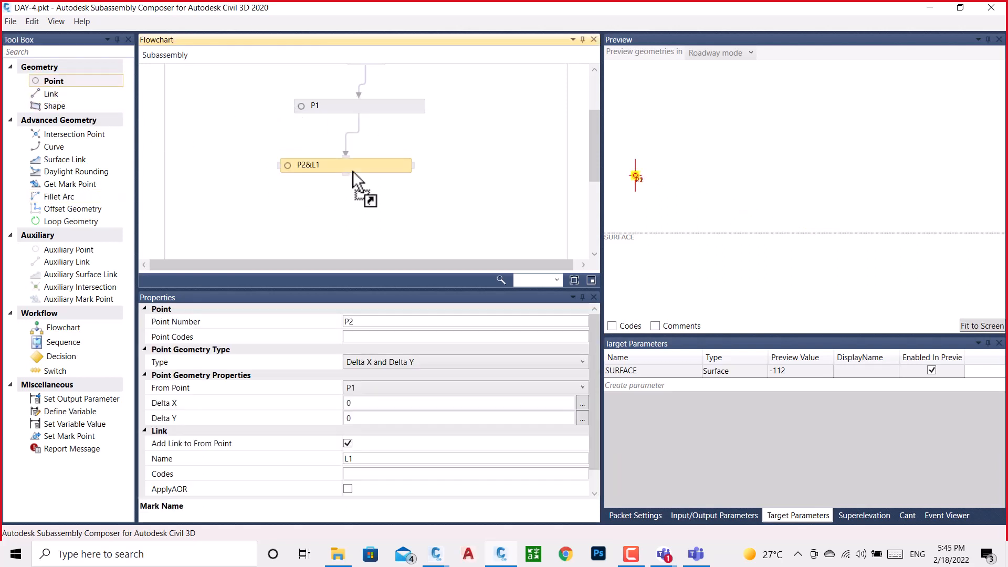
click(364, 418)
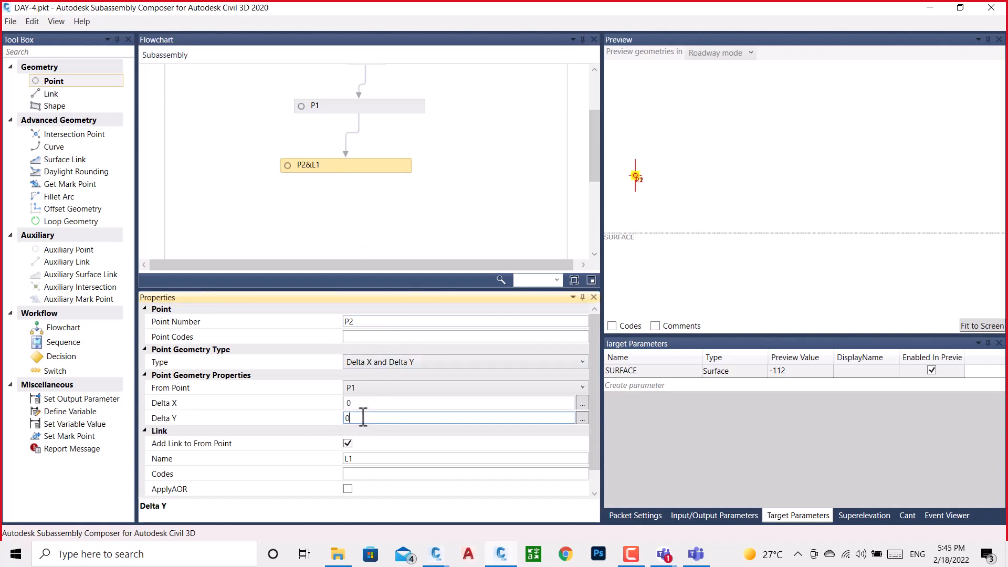
text(0.2)
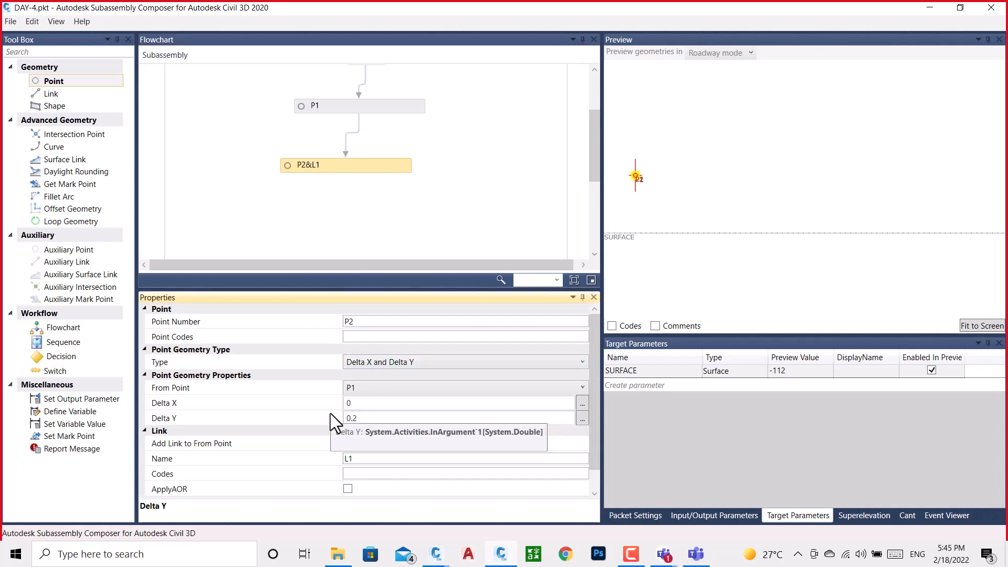
key(Return)
click(979, 326)
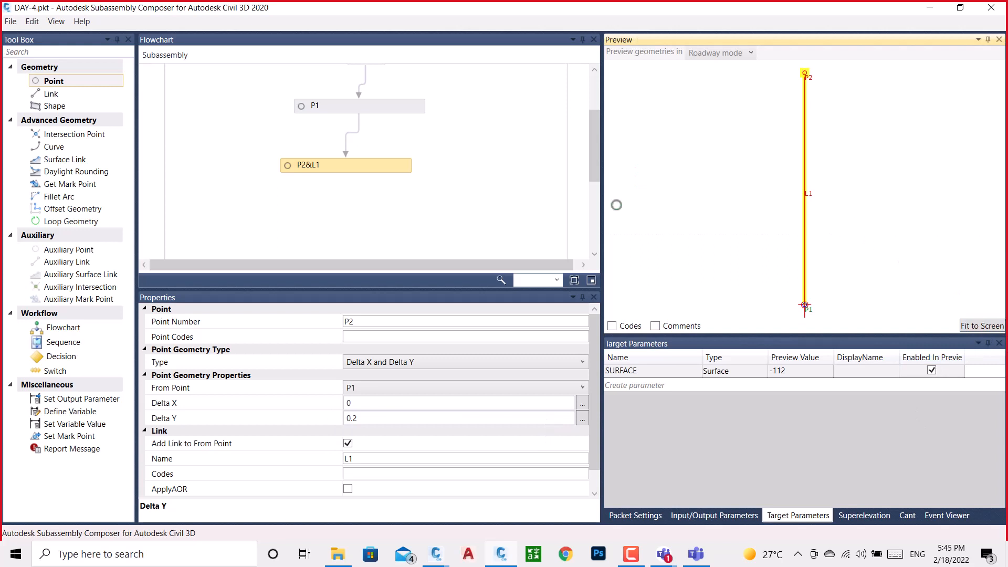
- Add point P3 below P2&L1, linked from P1 with Delta X 0.3, and fit the preview
scroll(483, 185, down, 5)
scroll(480, 206, up, 3)
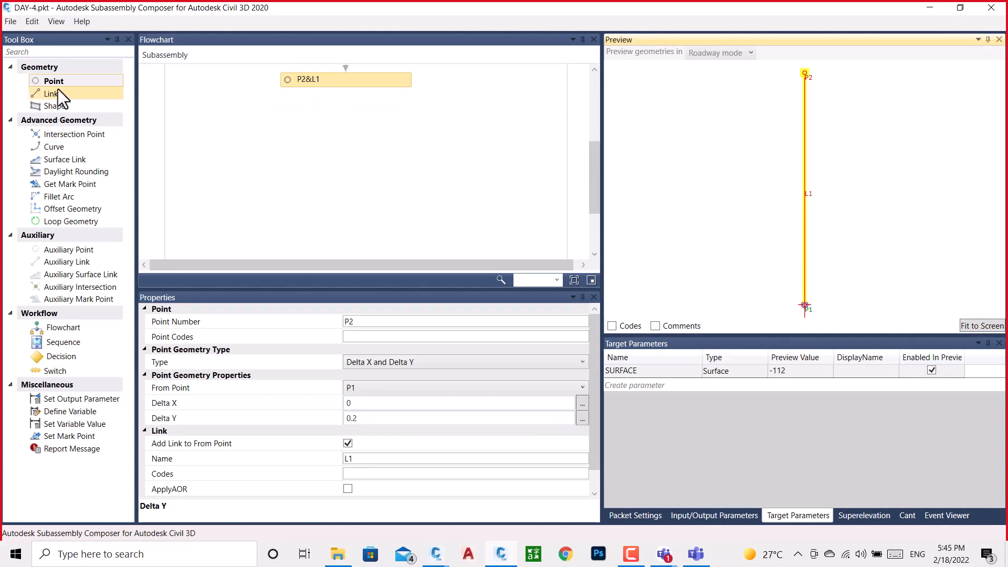
drag(58, 93, 338, 130)
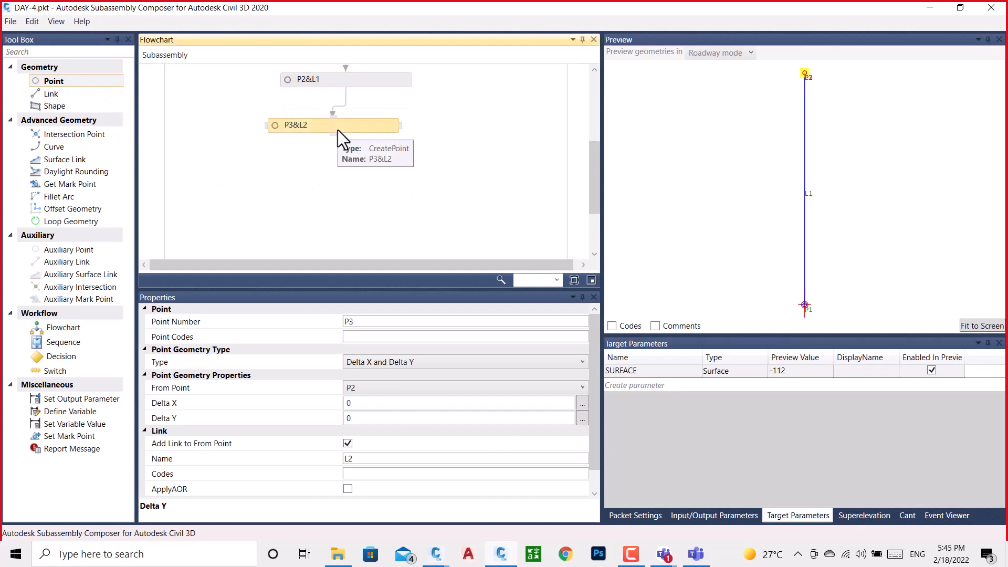
click(380, 393)
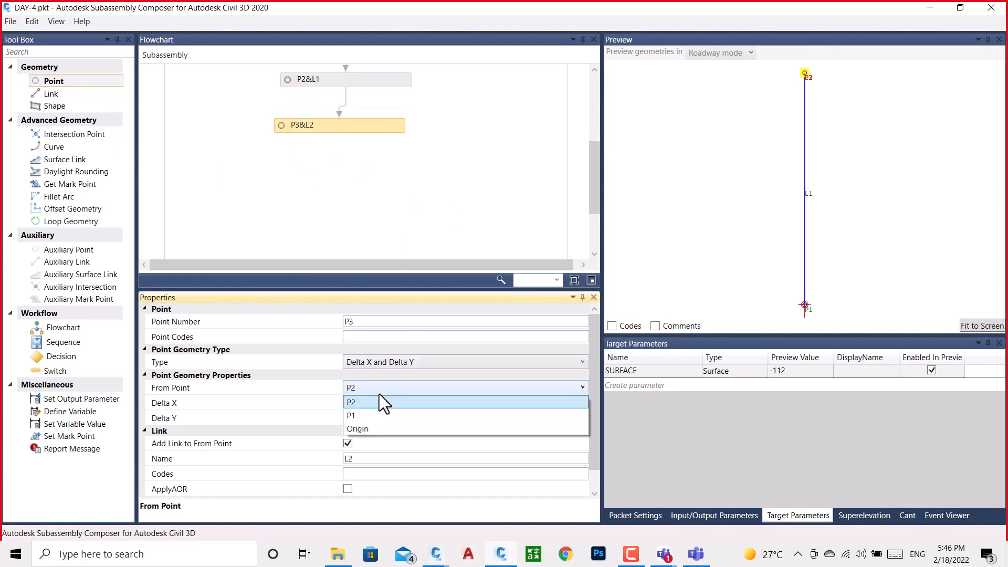
click(352, 414)
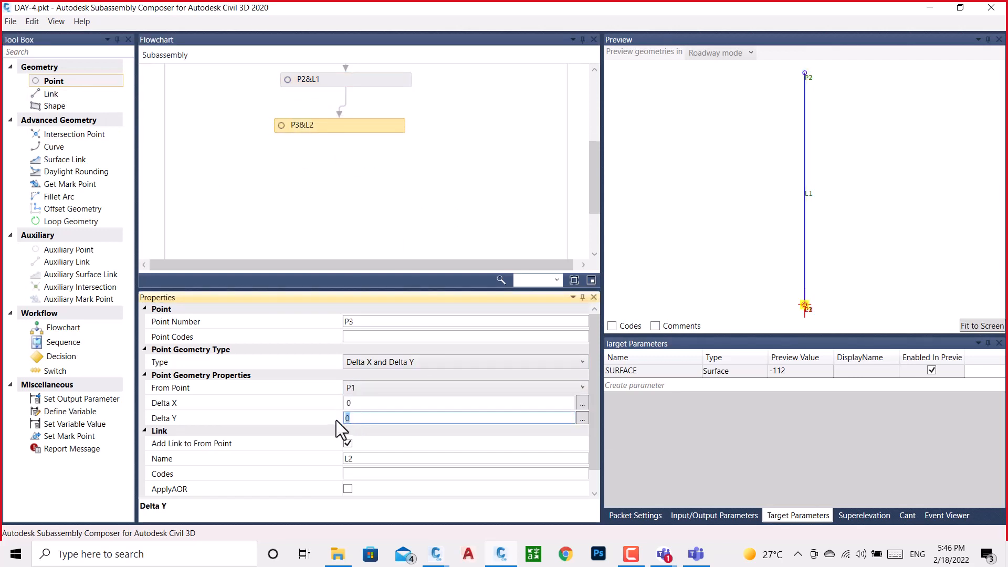
click(362, 404)
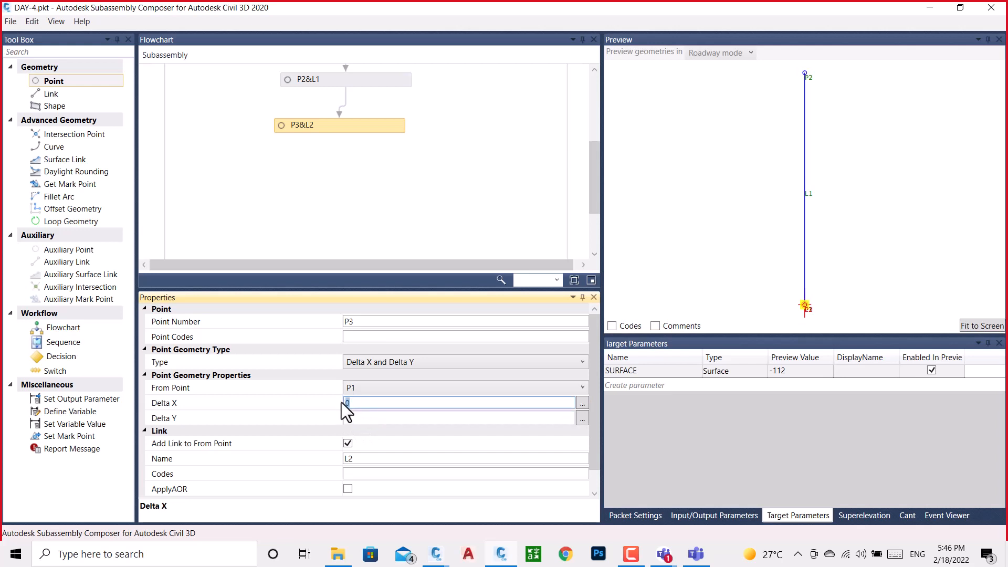
text(0.3)
key(Return)
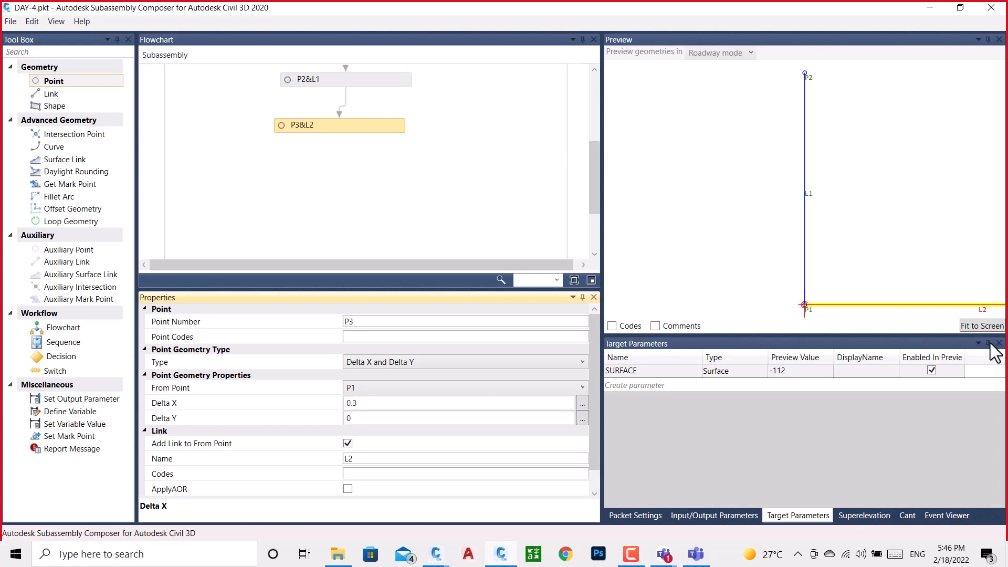
click(982, 325)
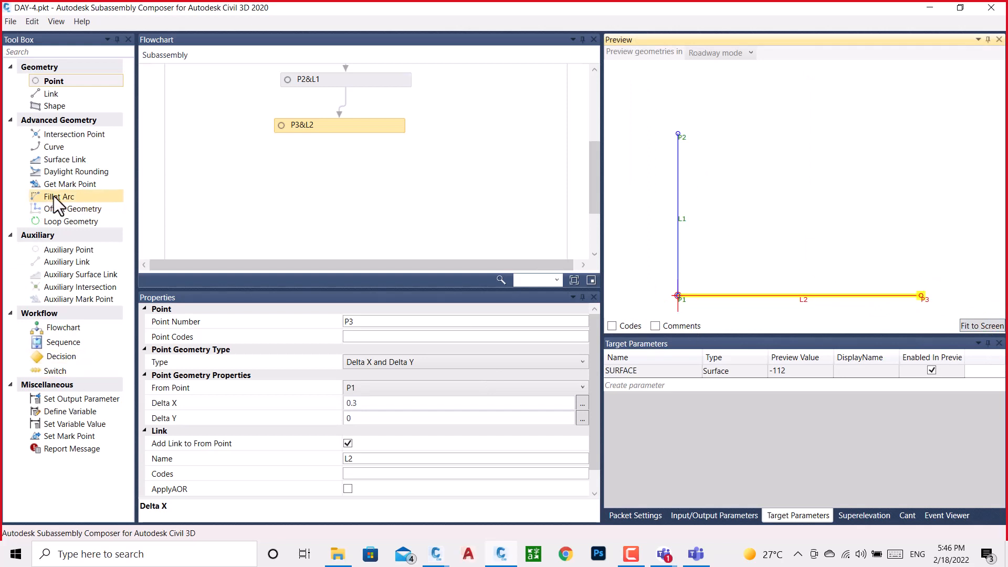
- Add a Fillet Arc below P3&L2 with L1 as the first link and L2 as the second link
drag(54, 196, 334, 182)
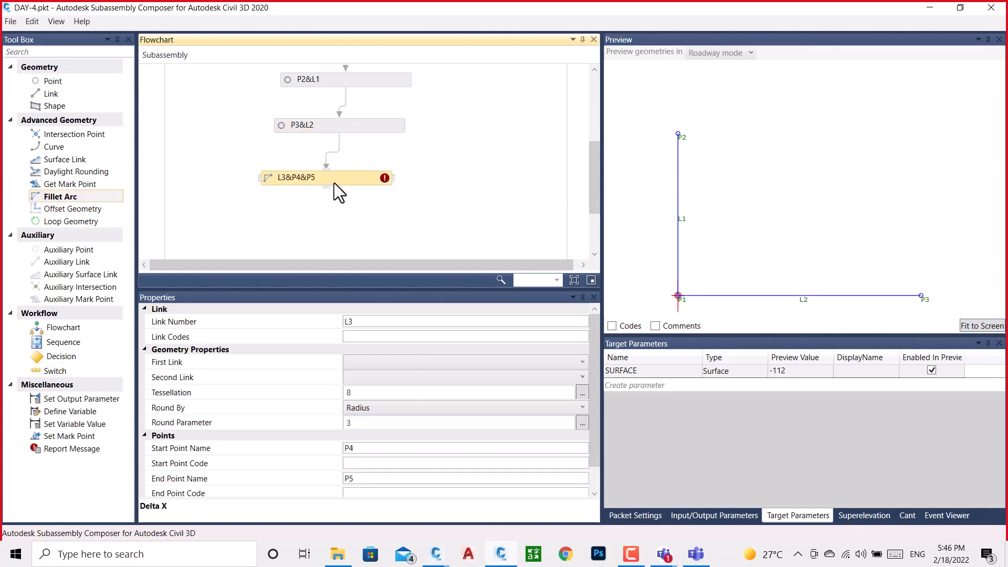
click(404, 366)
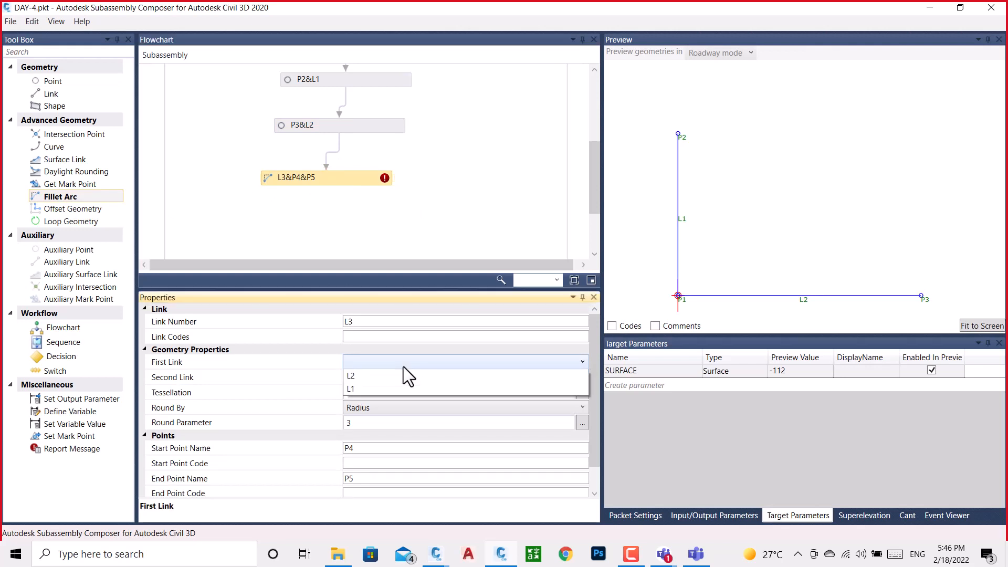
click(357, 392)
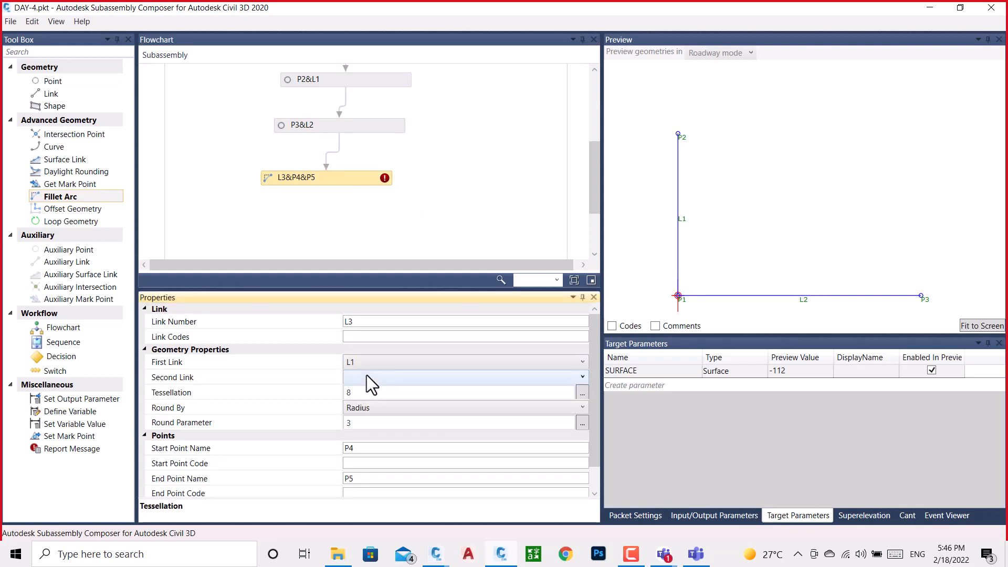
click(367, 376)
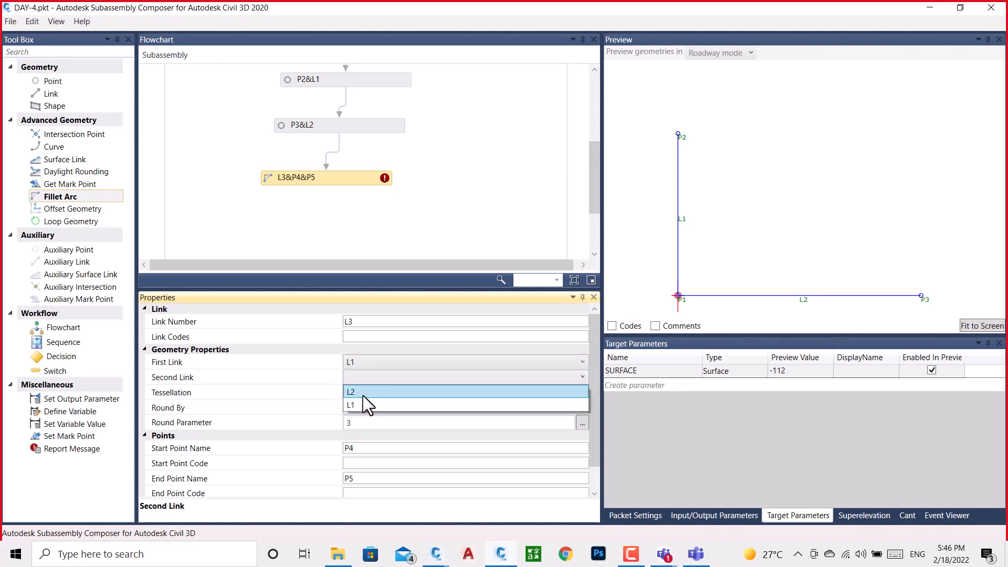
click(361, 395)
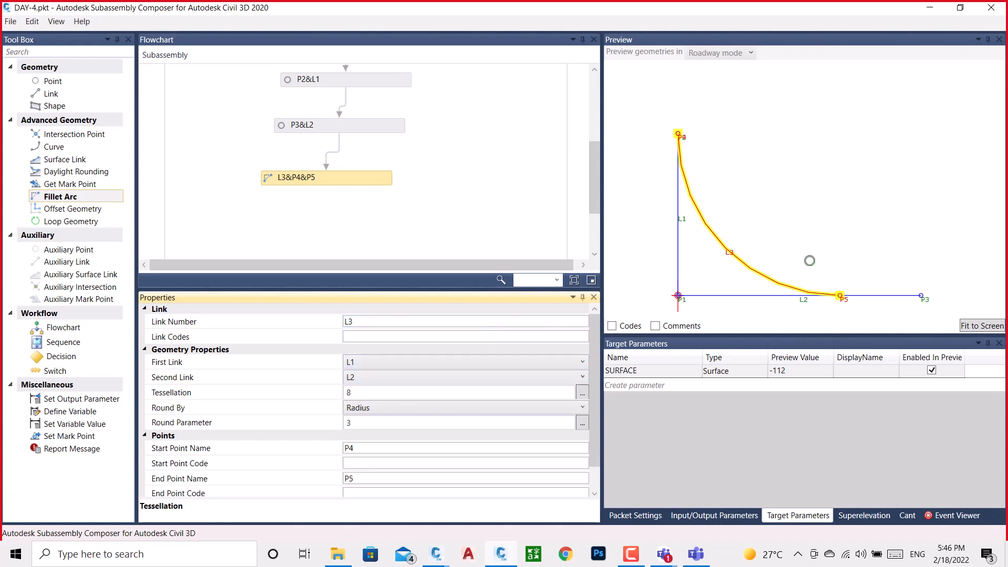
- Set the fillet arc's Round Parameter to 4, keeping Round By set to Radius
click(364, 424)
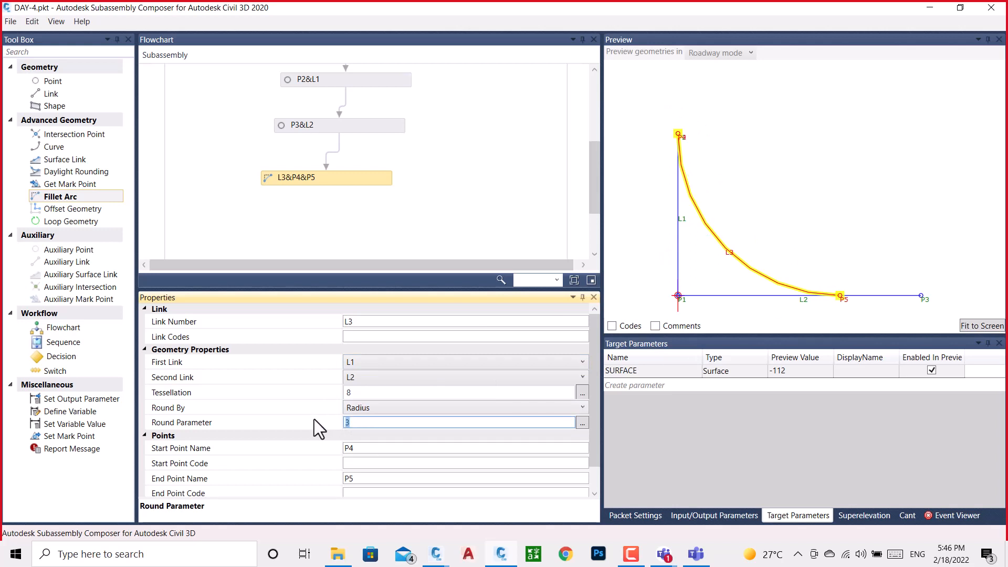
text(4)
key(Return)
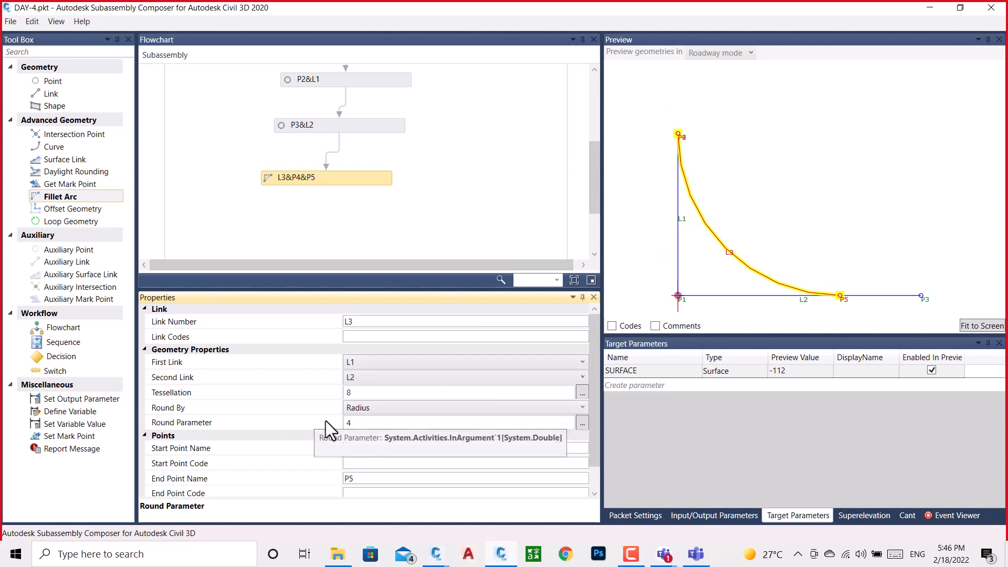
click(369, 392)
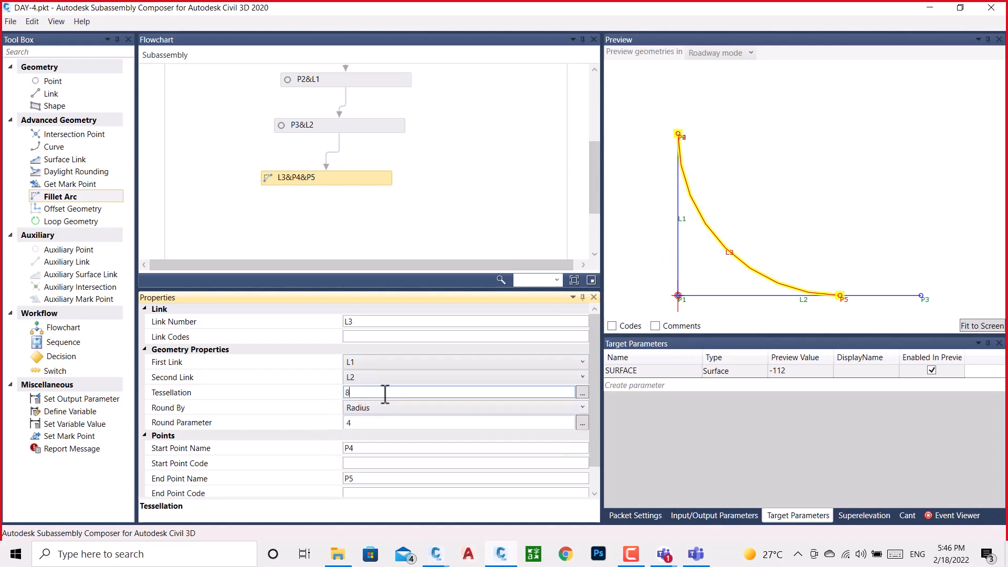
click(374, 423)
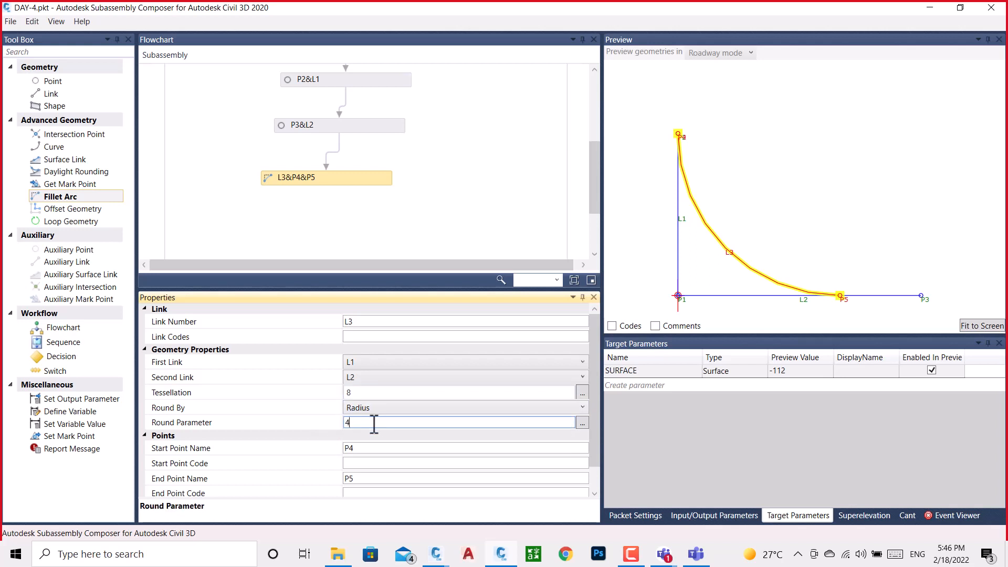
click(371, 409)
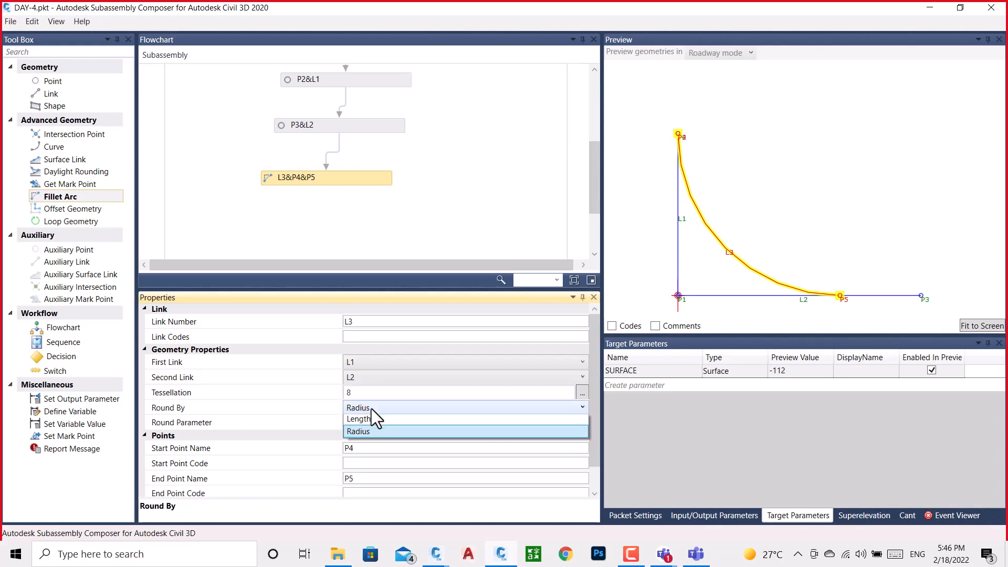
click(367, 420)
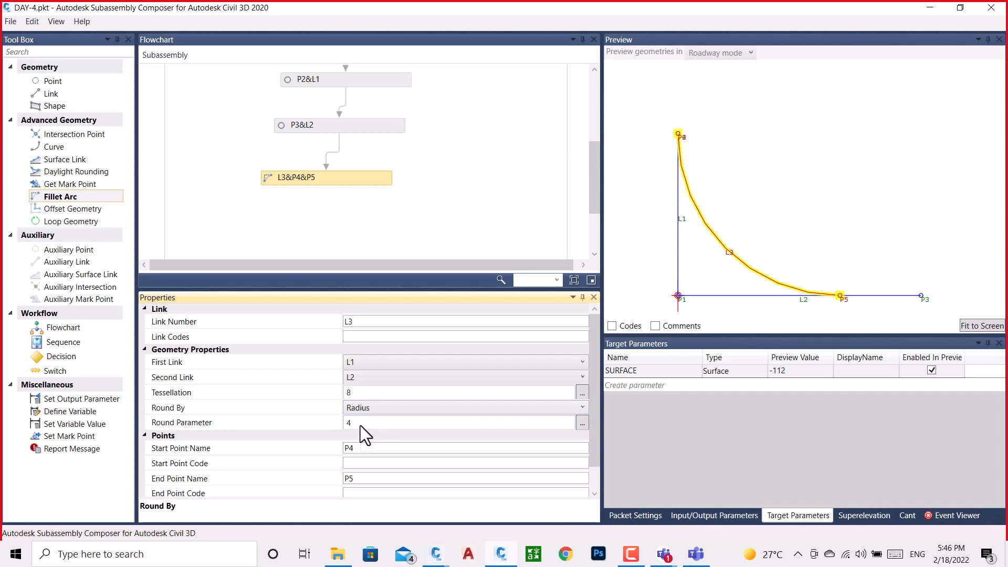
- Switch the fillet arc's Round By to Length and back to Radius, and set its Round Parameter to 3
click(362, 422)
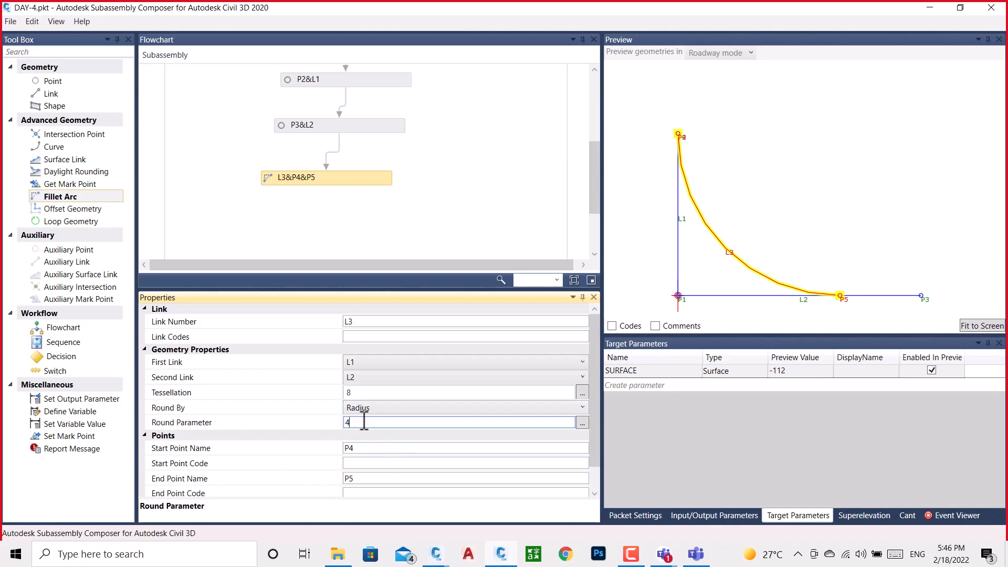
double_click(353, 422)
click(386, 406)
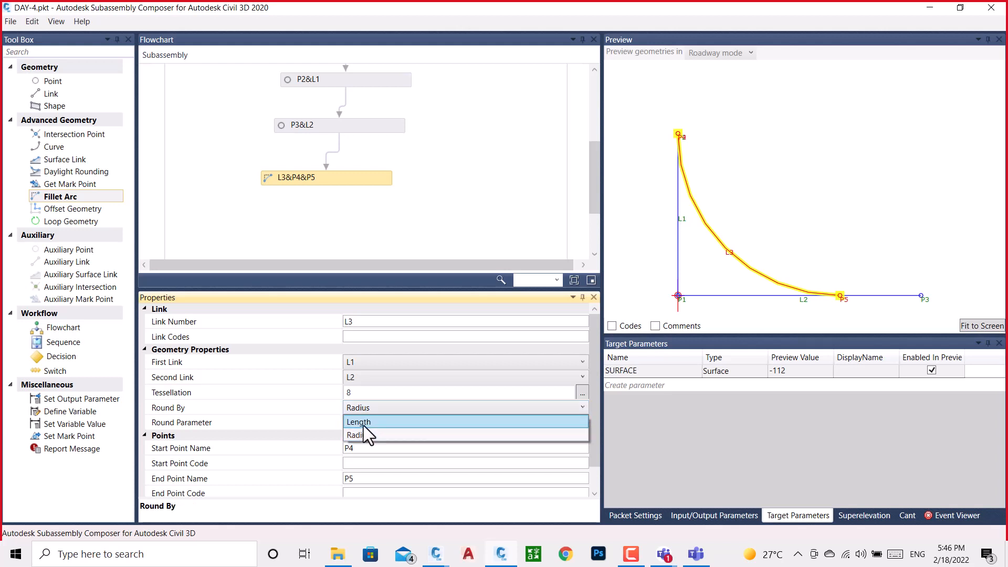
click(363, 424)
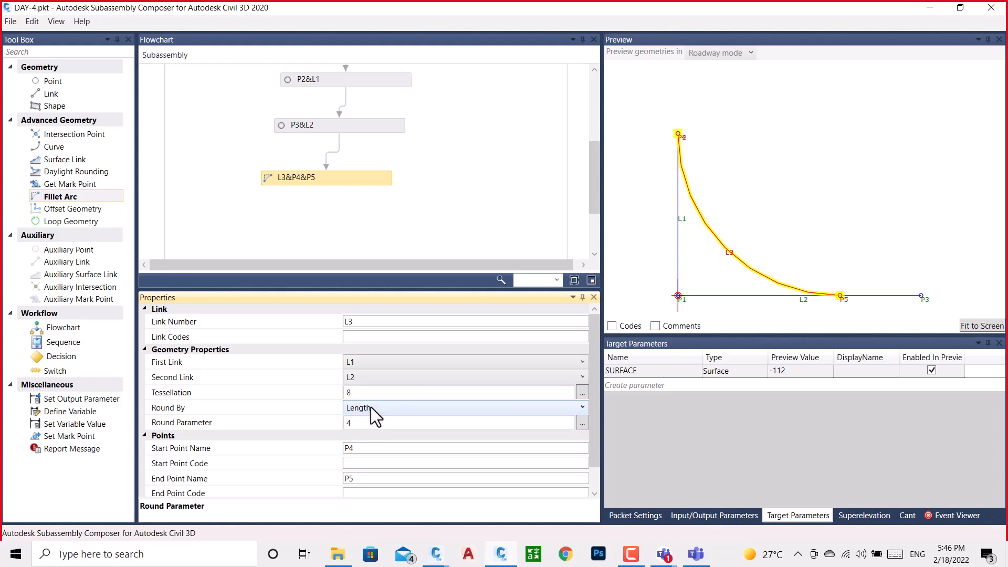
click(371, 407)
click(358, 436)
click(358, 424)
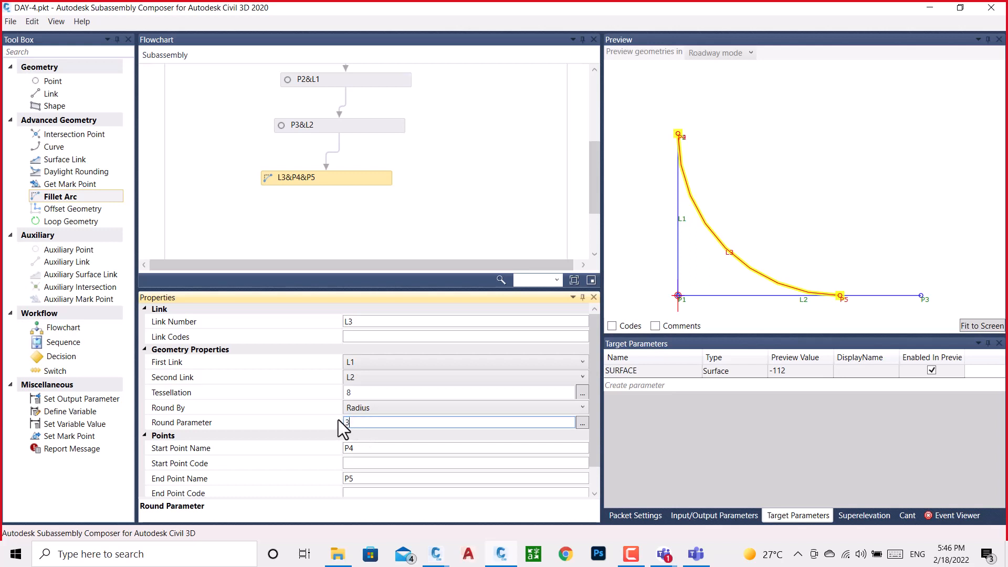
- Set the fillet arc's Tessellation to 20 for a smoother curve
click(356, 393)
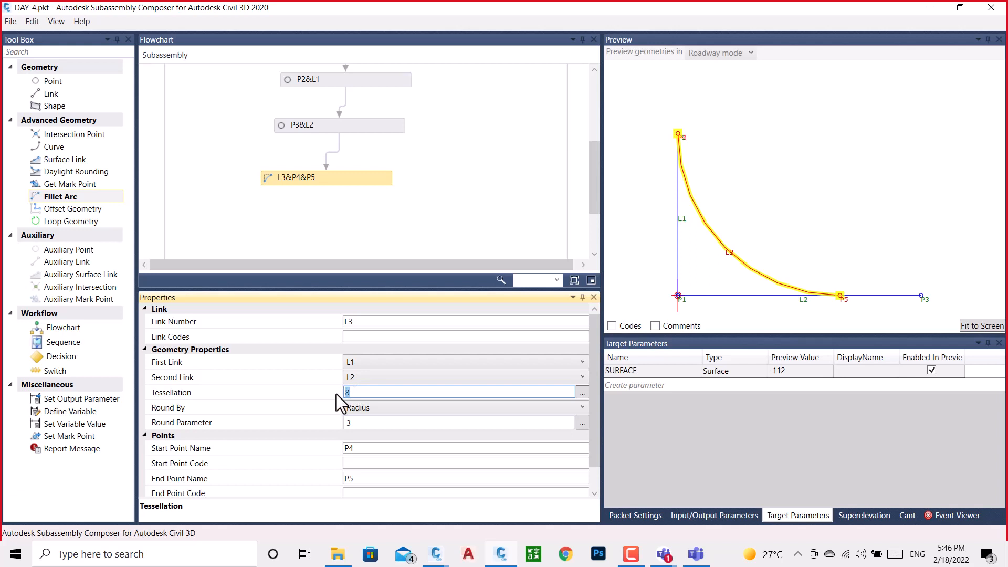
text(20)
key(Return)
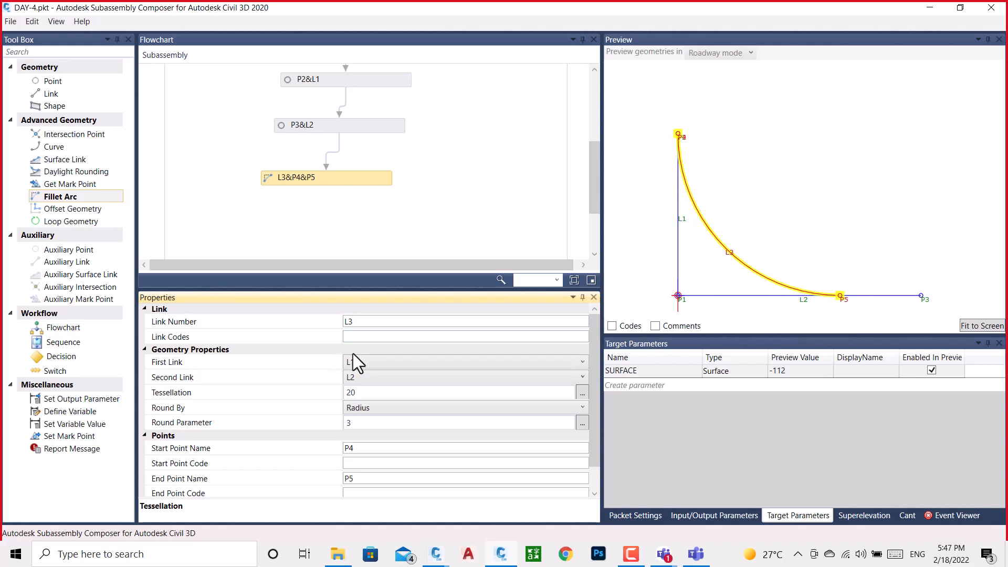
- Swap the fillet arc's links, making L2 the first link and L1 the second link
click(369, 363)
click(362, 381)
click(361, 376)
click(355, 404)
- Review the P3&L2 and P2&L1 elements and set point P3's Delta X to 0.15
scroll(326, 153, up, 1)
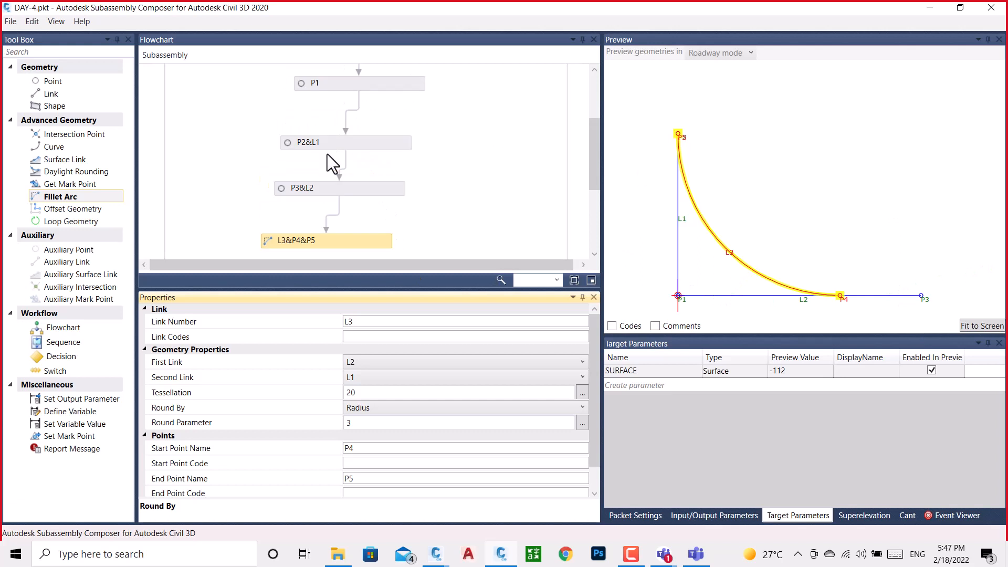
click(331, 190)
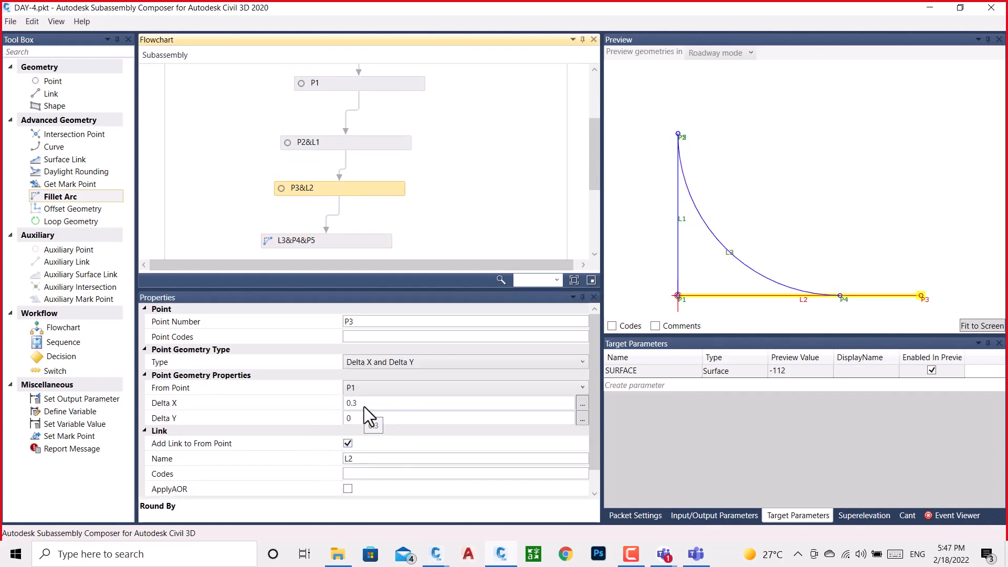
click(678, 209)
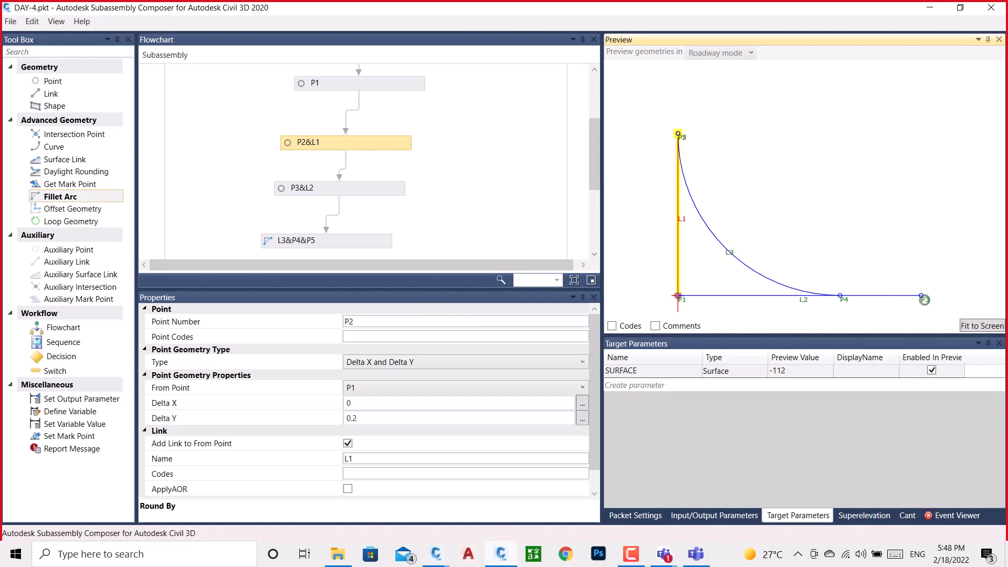
click(925, 300)
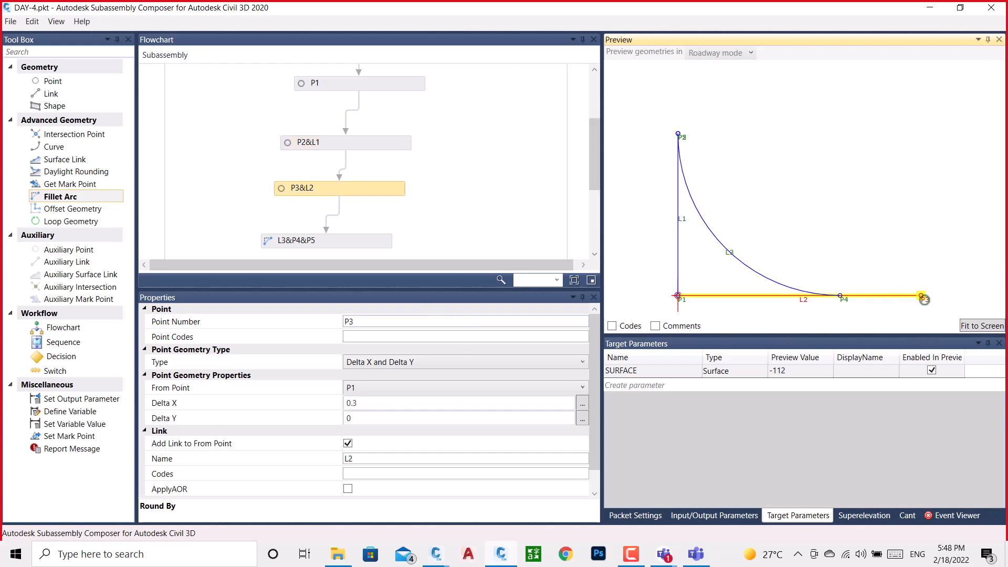
click(367, 408)
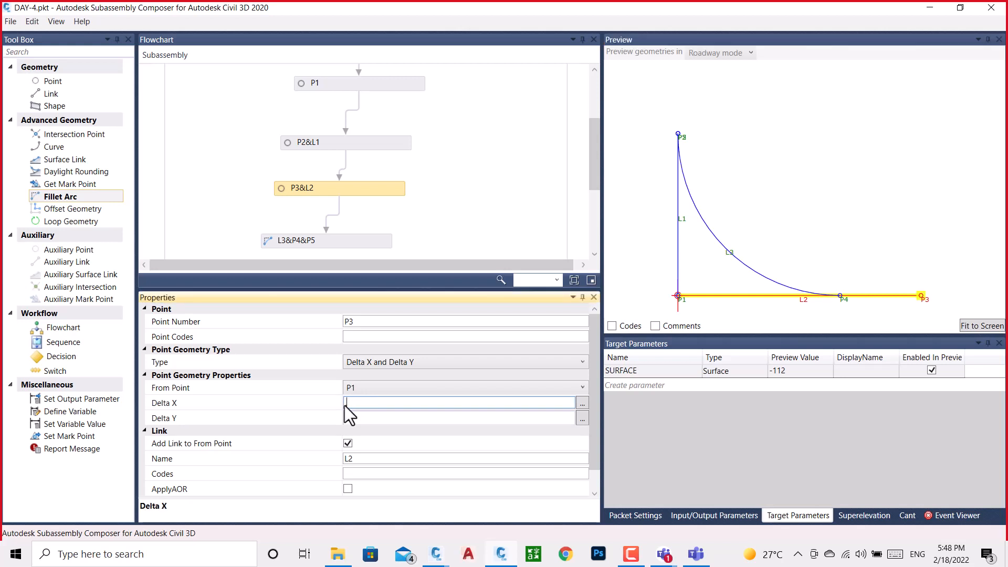
text(.15)
key(Return)
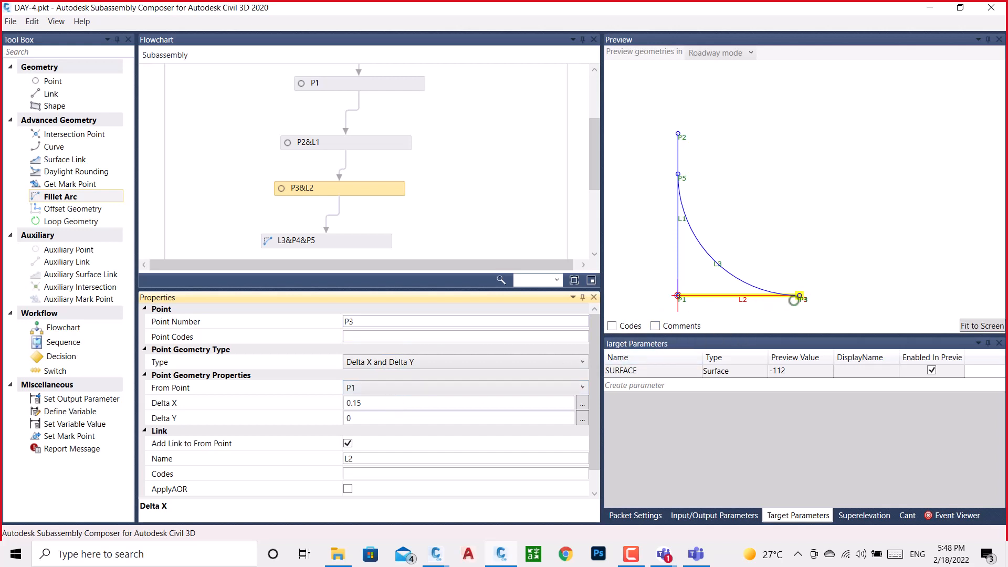
- Set point P2's Delta Y to 0.15 and clear the selection in the preview
click(379, 387)
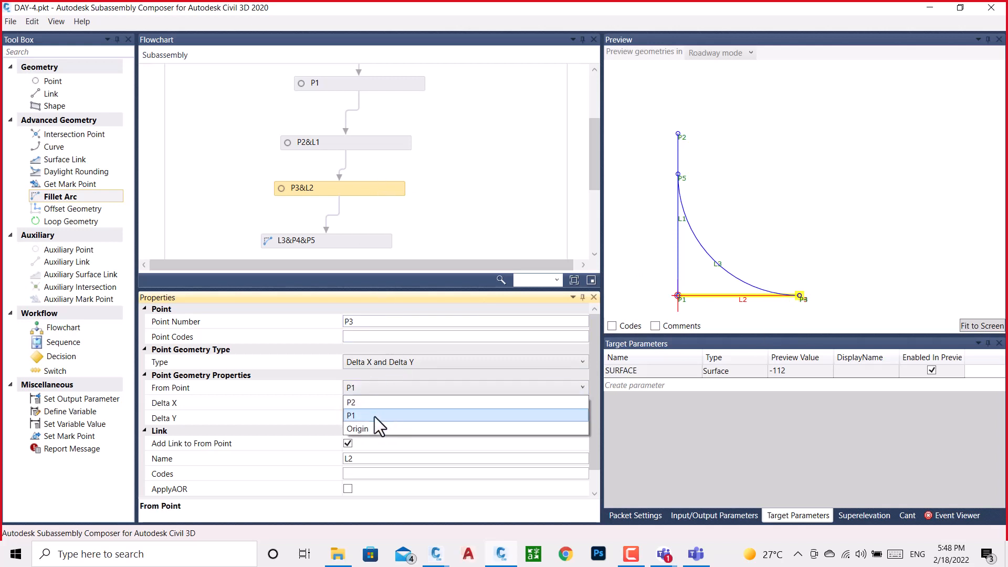
click(681, 137)
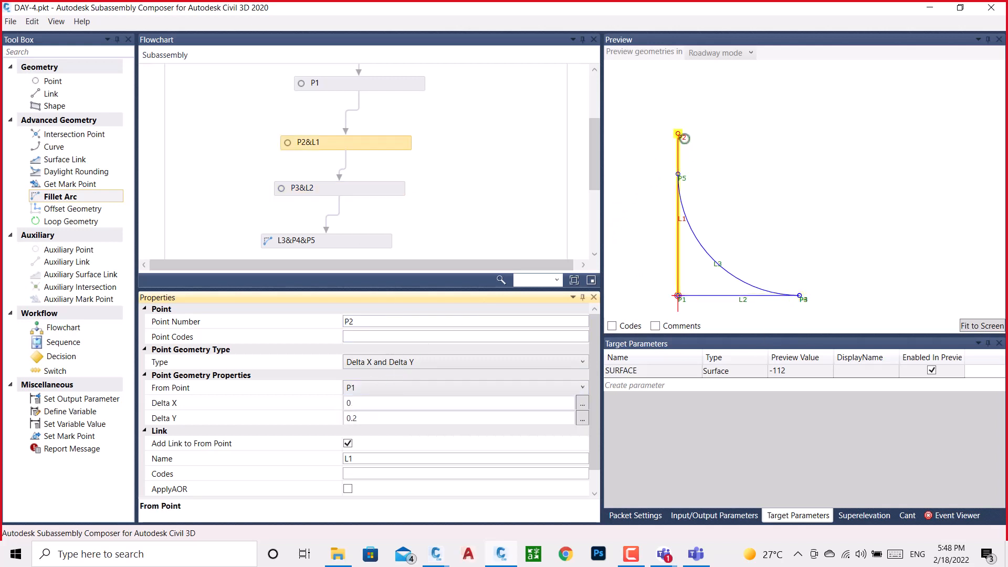
click(380, 418)
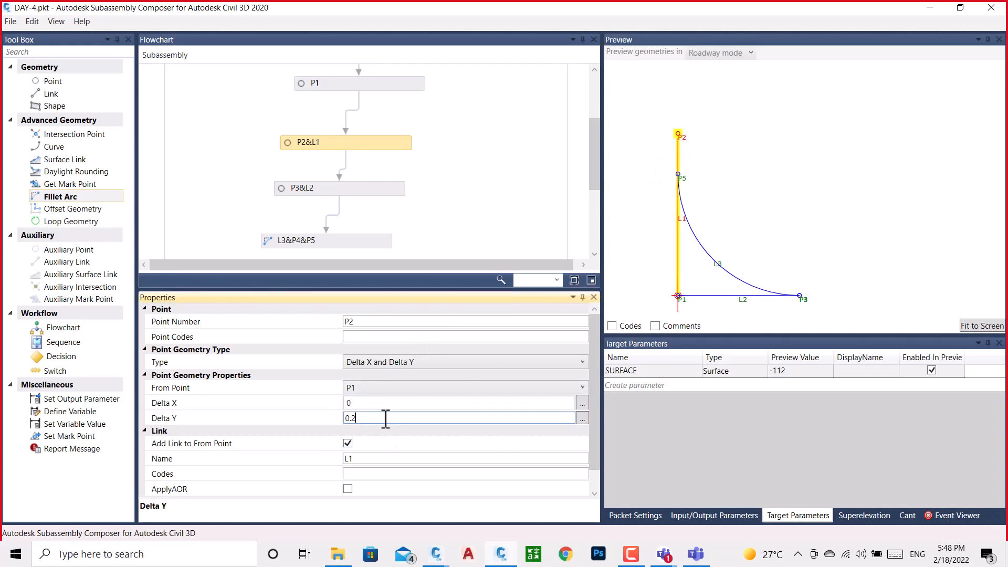
text(0.15)
key(Return)
click(926, 174)
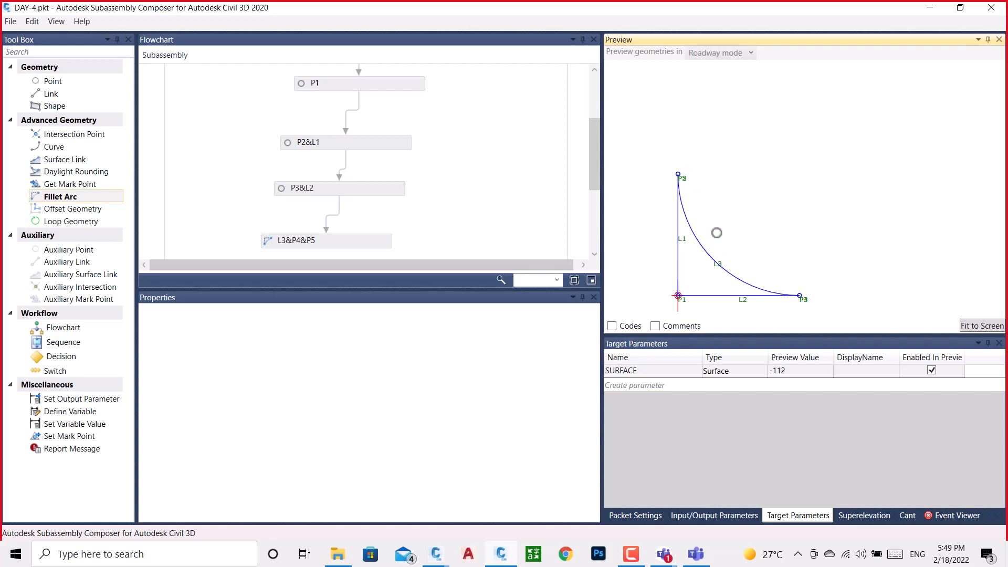
- Switch to Drawing3 in Civil 3D and examine the radius of the rounded top corner on the separator median kerb
click(445, 561)
click(542, 499)
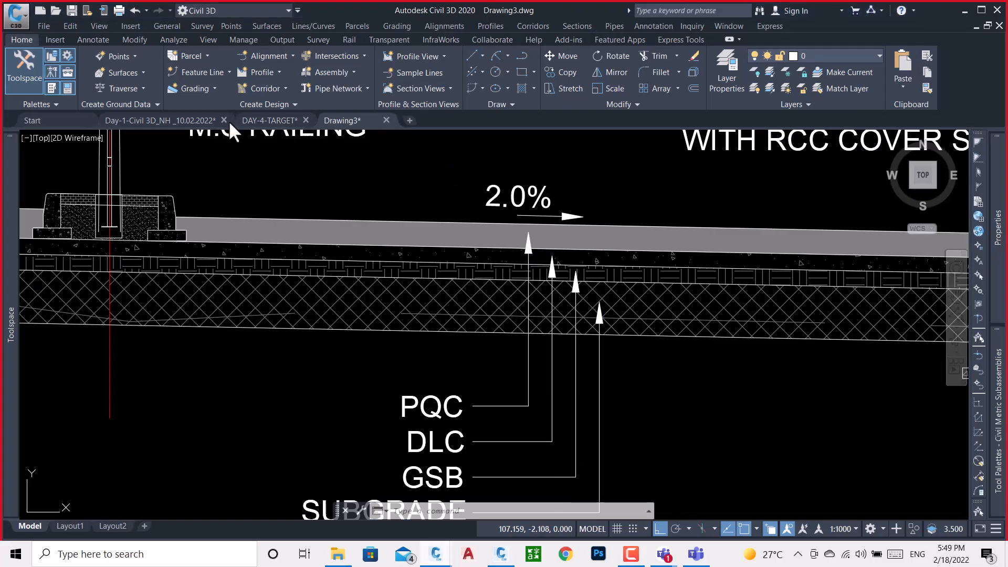
scroll(158, 195, up, 8)
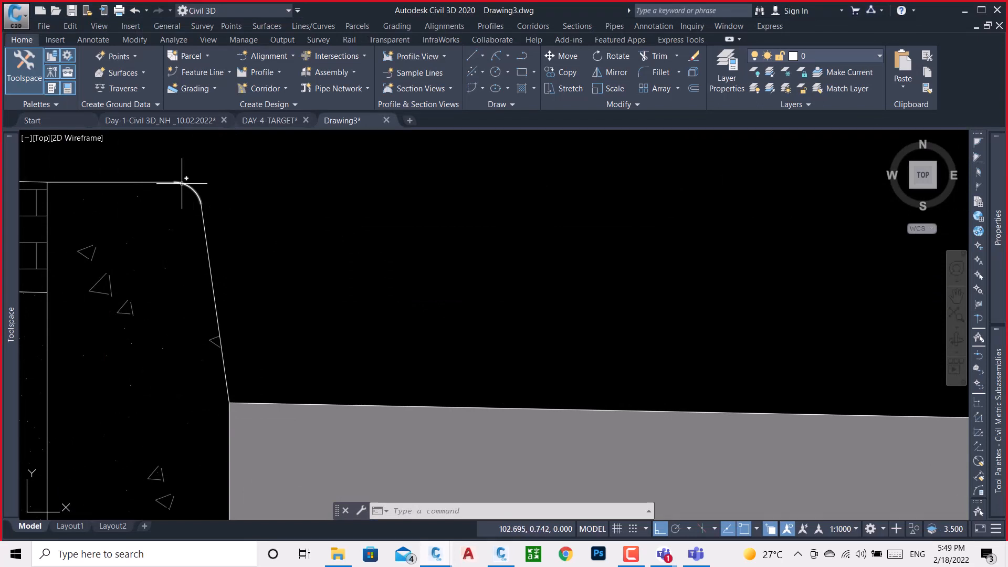
click(197, 184)
middle_drag(202, 188, 434, 208)
scroll(433, 208, up, 4)
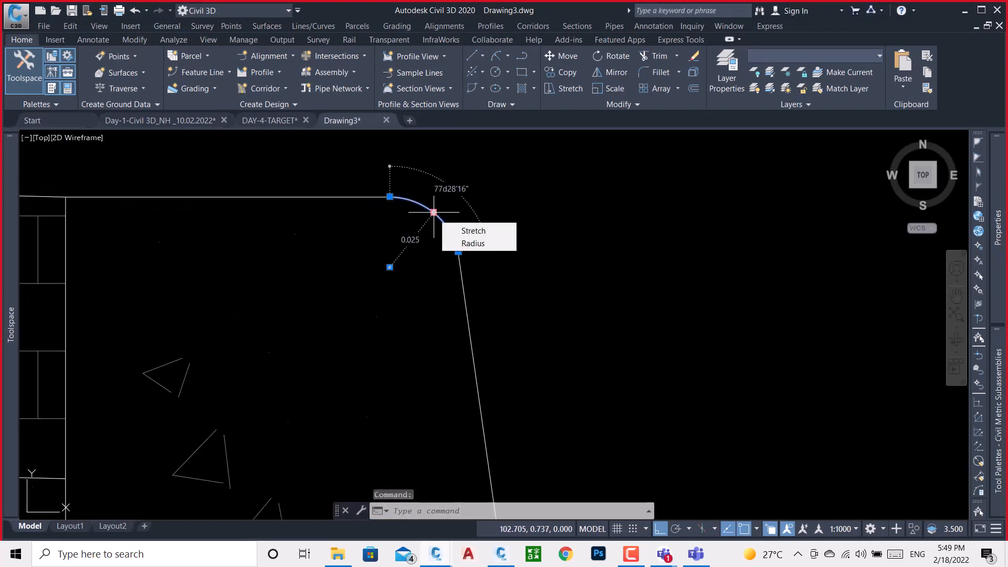
key(Escape)
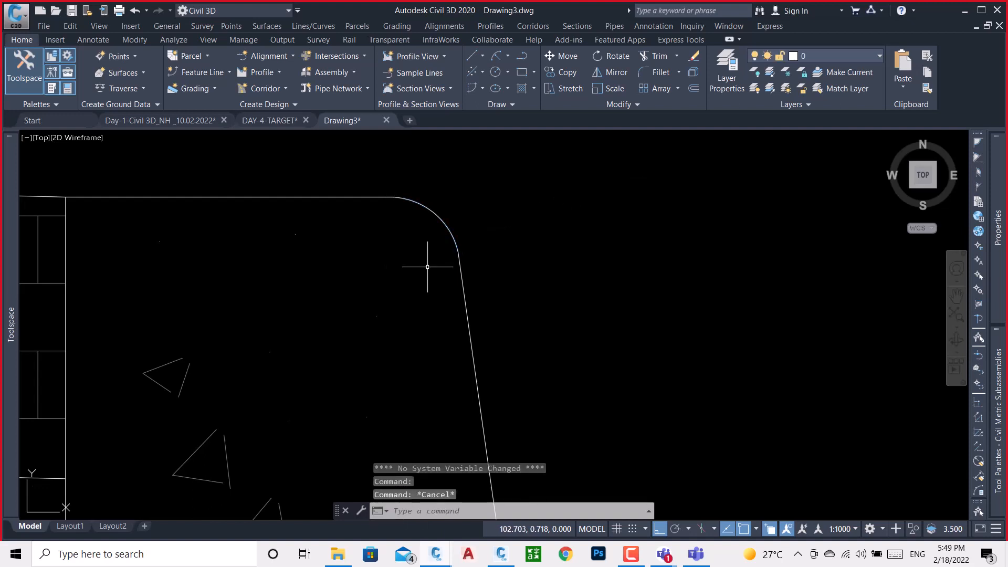
- Examine the kerb's sloping side line and where it meets the service road pavement
scroll(355, 212, down, 3)
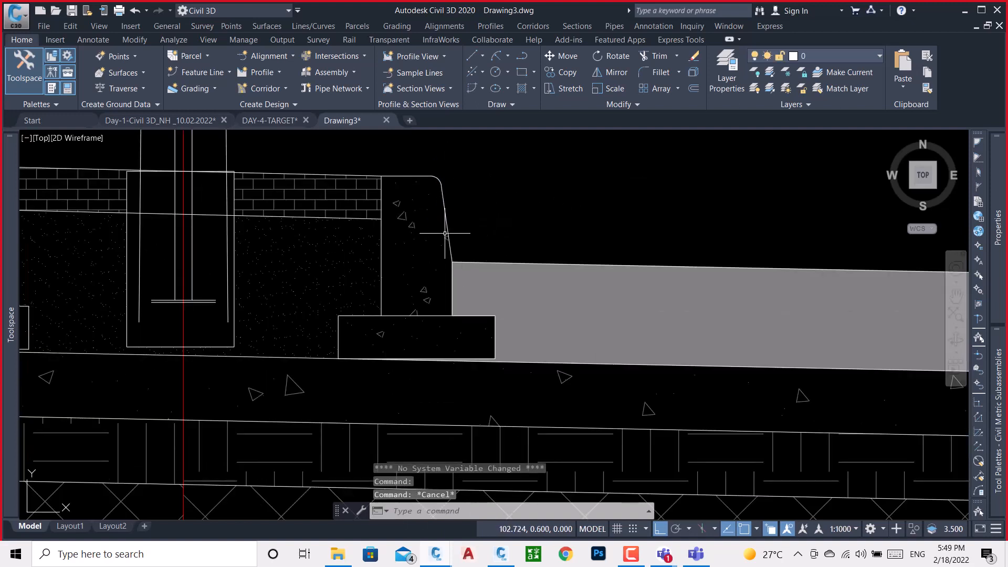
click(445, 204)
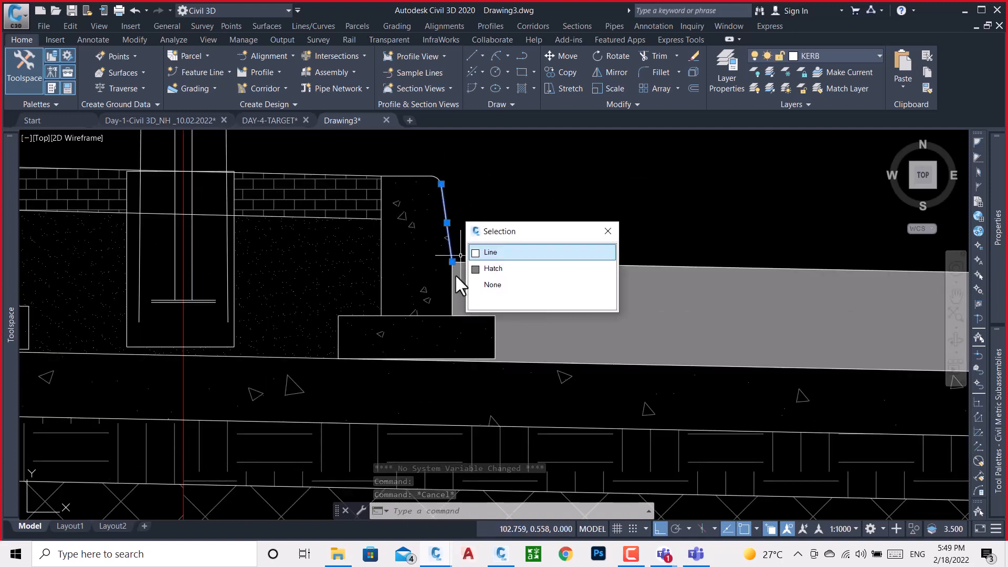
scroll(448, 268, up, 5)
scroll(467, 231, up, 5)
scroll(426, 269, down, 1)
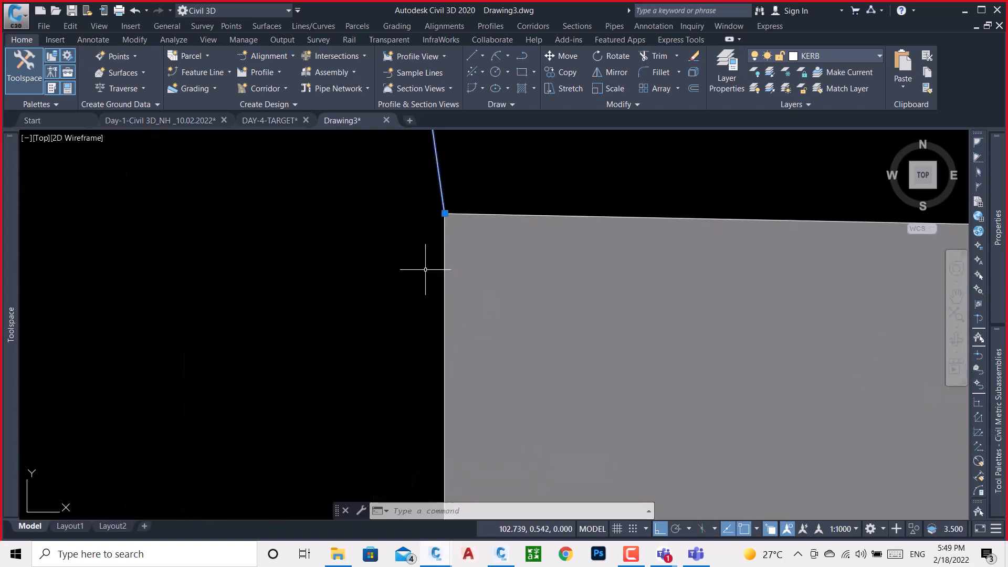
scroll(458, 228, down, 5)
scroll(508, 204, down, 3)
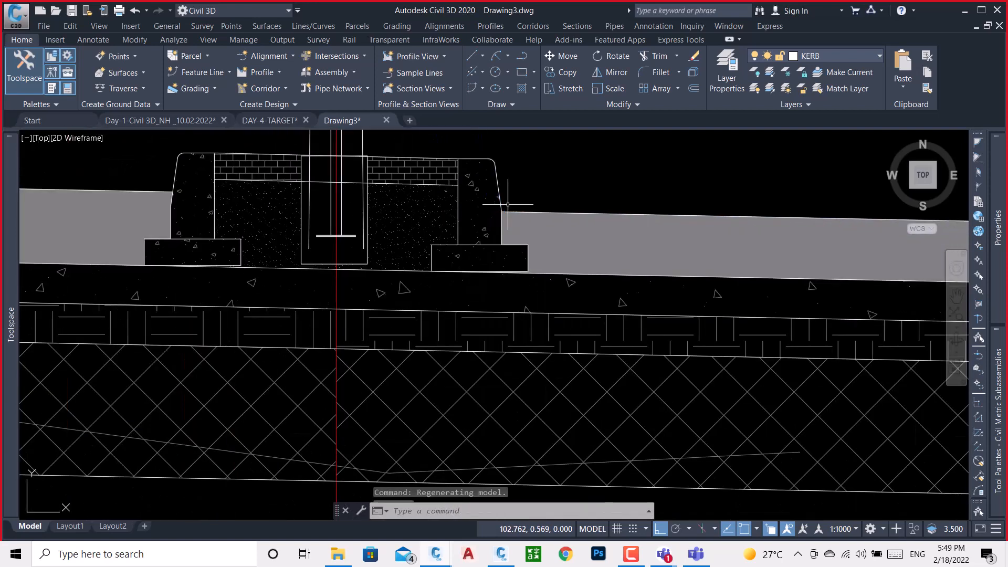
key(Escape)
- Look over the typical cross-section's street light and New Jersey crash barrier, examining the barrier's rounded top corner
scroll(495, 203, up, 2)
scroll(486, 231, down, 5)
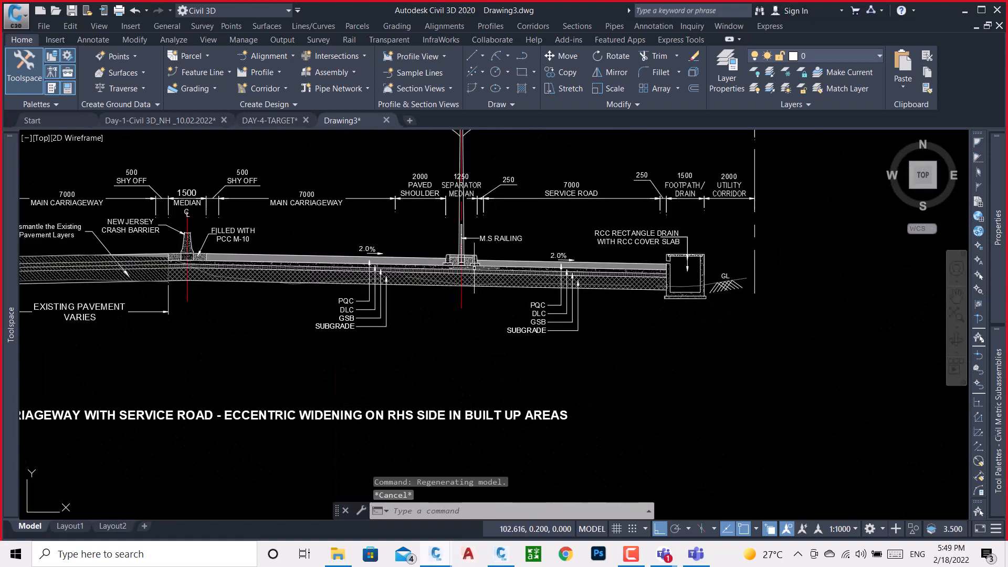
scroll(486, 226, down, 2)
scroll(486, 159, up, 5)
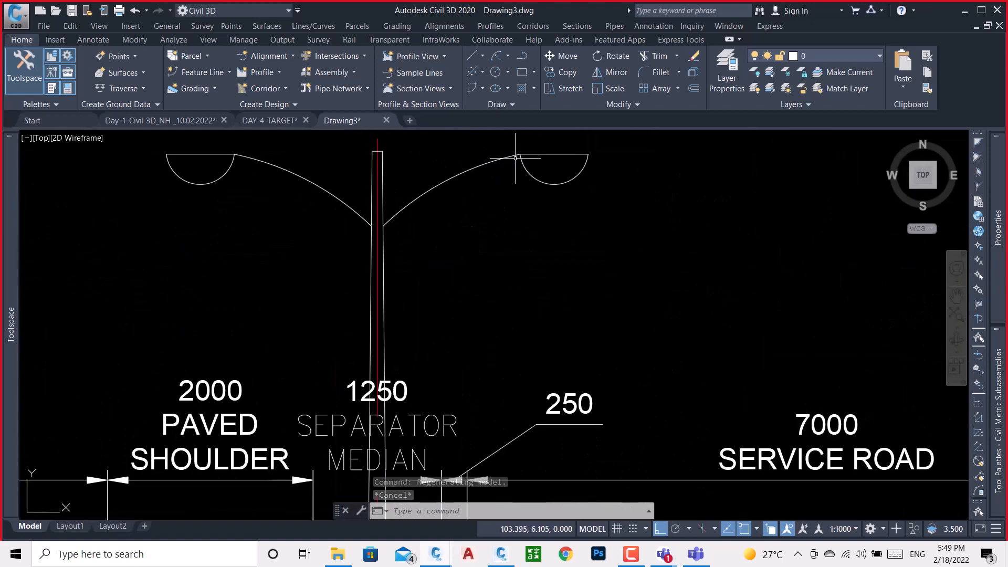
scroll(636, 217, down, 5)
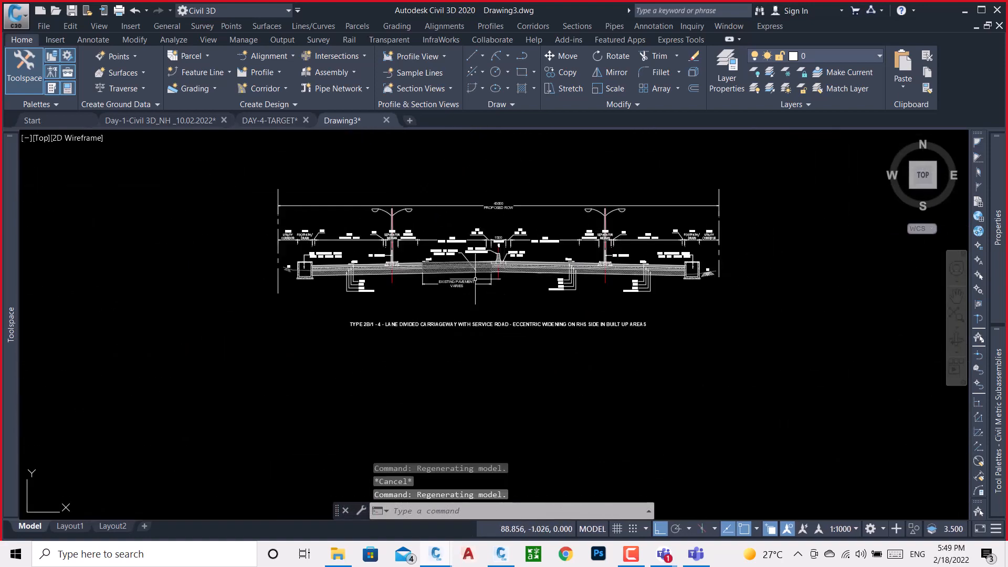
scroll(632, 219, up, 6)
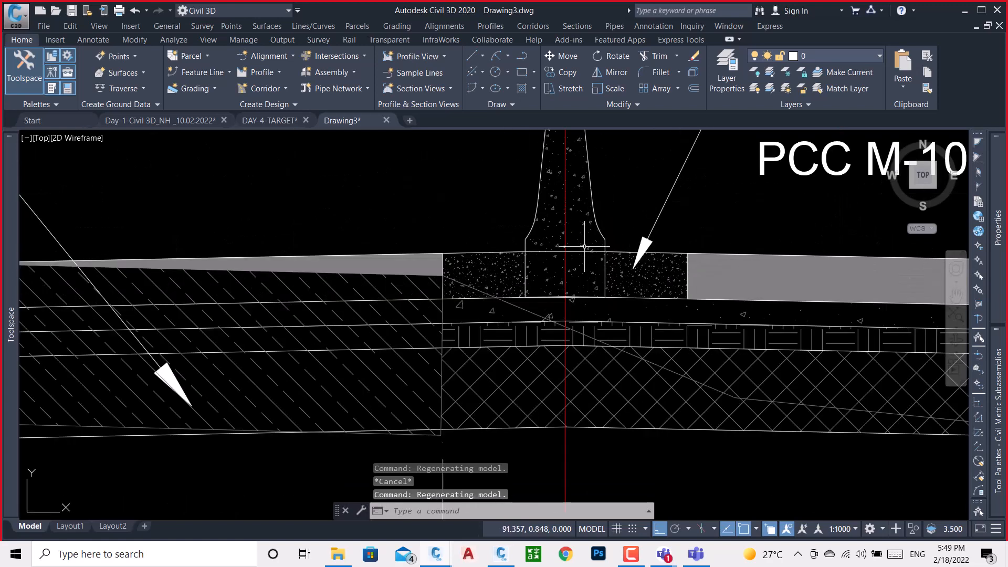
mouse_move(494, 255)
middle_down()
mouse_move(457, 304)
mouse_move(391, 352)
middle_up()
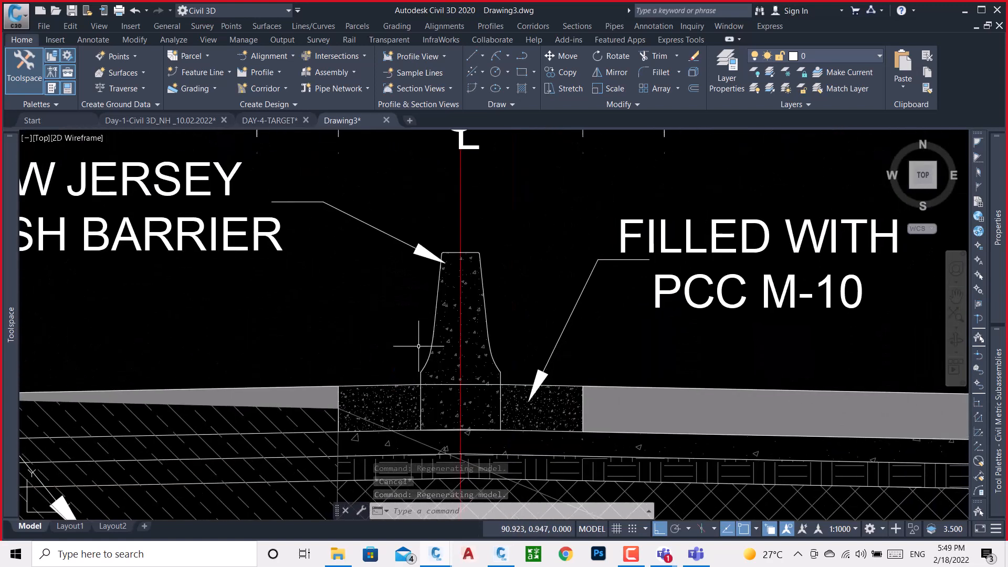
scroll(479, 263, up, 6)
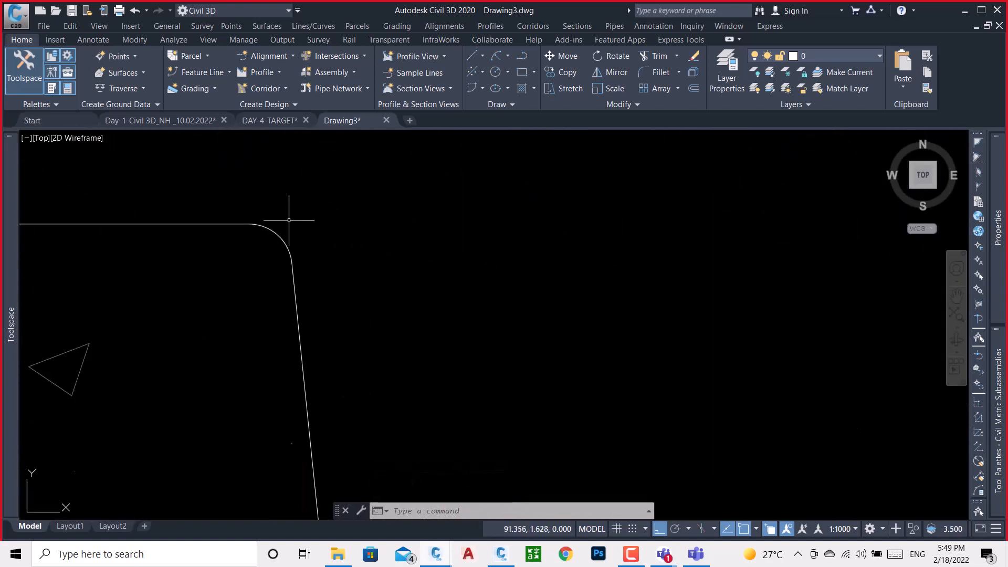
click(272, 228)
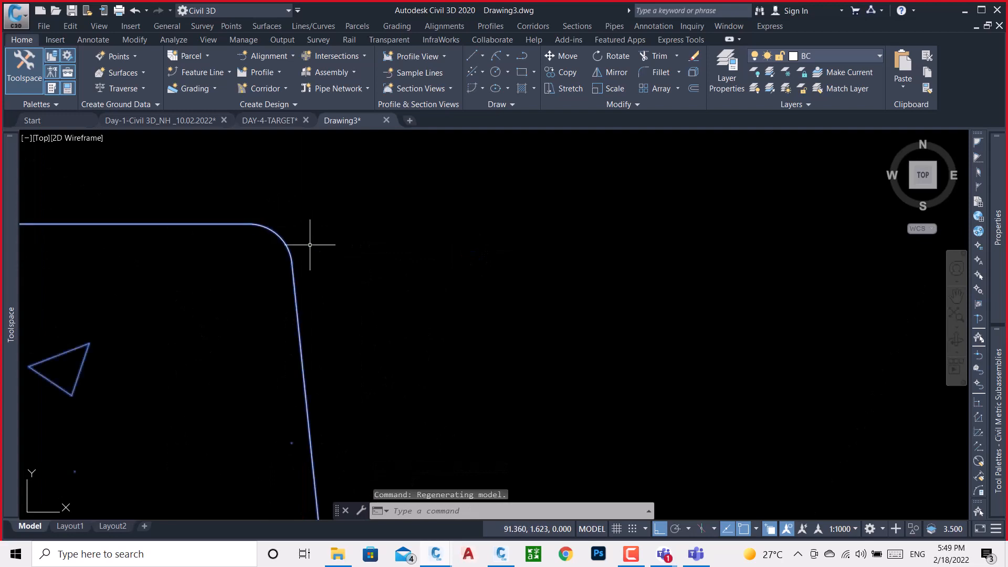
scroll(319, 228, down, 5)
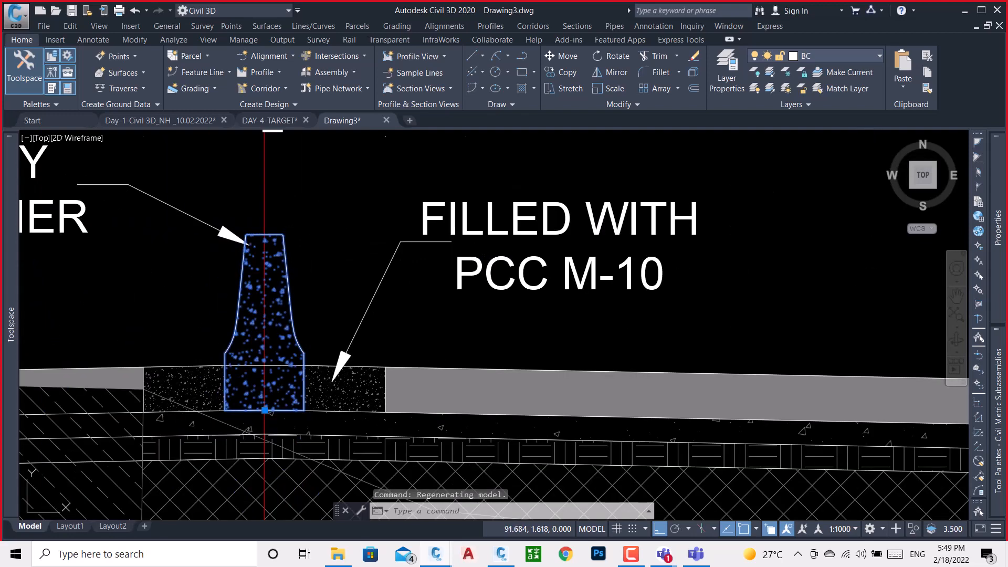
key(Escape)
- Explode the New Jersey crash barrier block and select the curved lower part of its side profile
scroll(315, 336, up, 6)
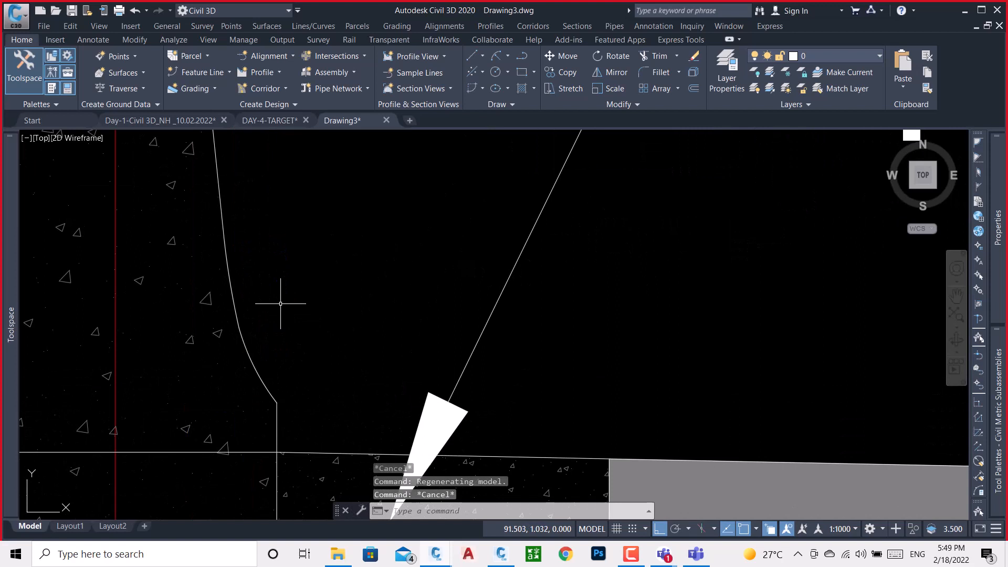
click(227, 260)
text(X)
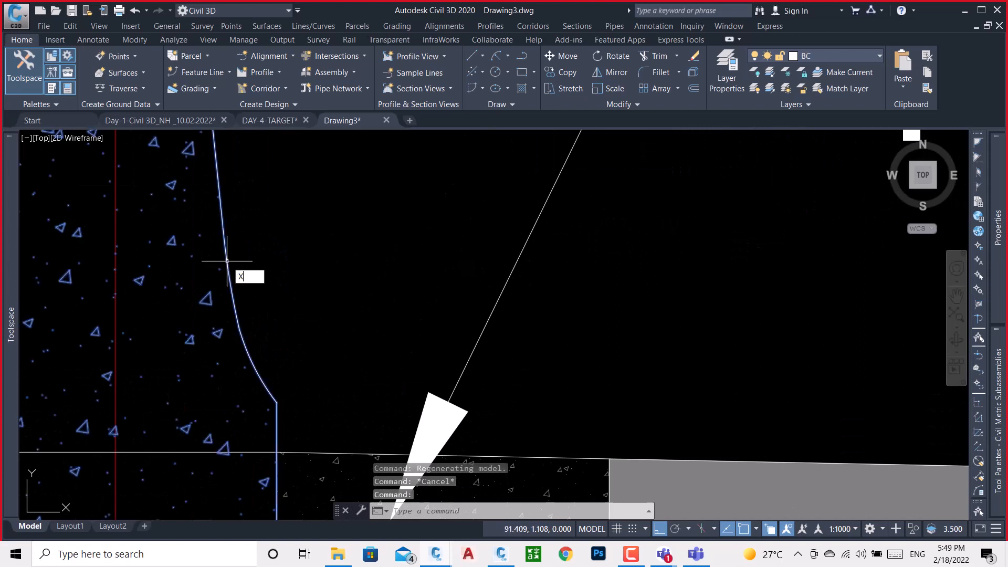
key(Return)
click(229, 262)
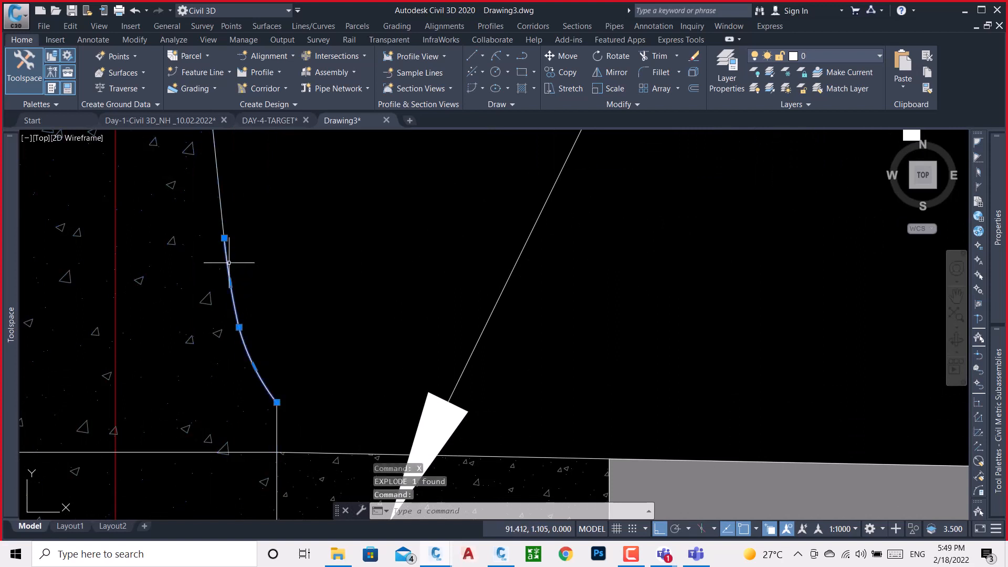
- Examine the curved lower parts on both sides of the New Jersey crash barrier profile and its overall shape
scroll(423, 314, down, 4)
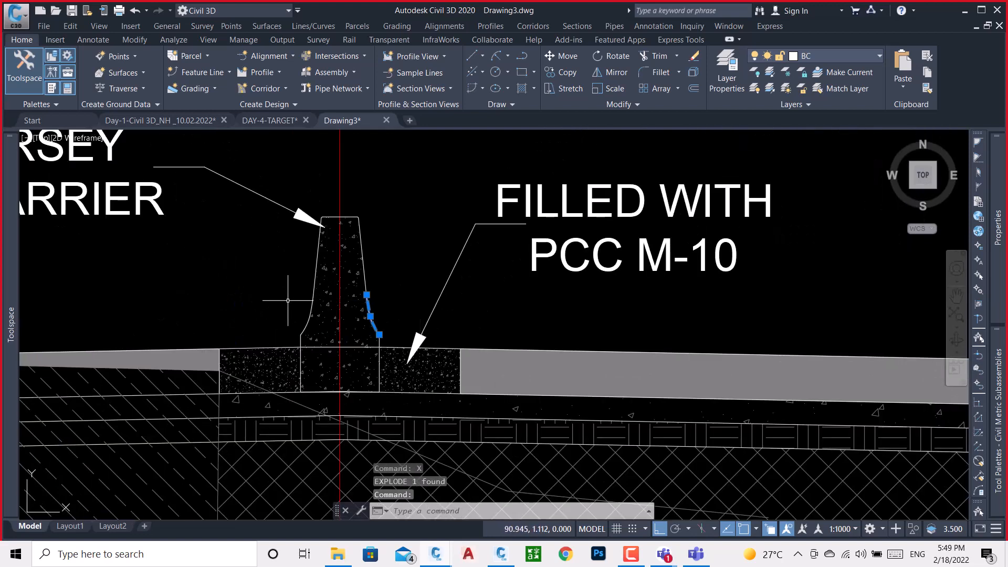
scroll(313, 327, up, 4)
key(Escape)
scroll(293, 281, up, 2)
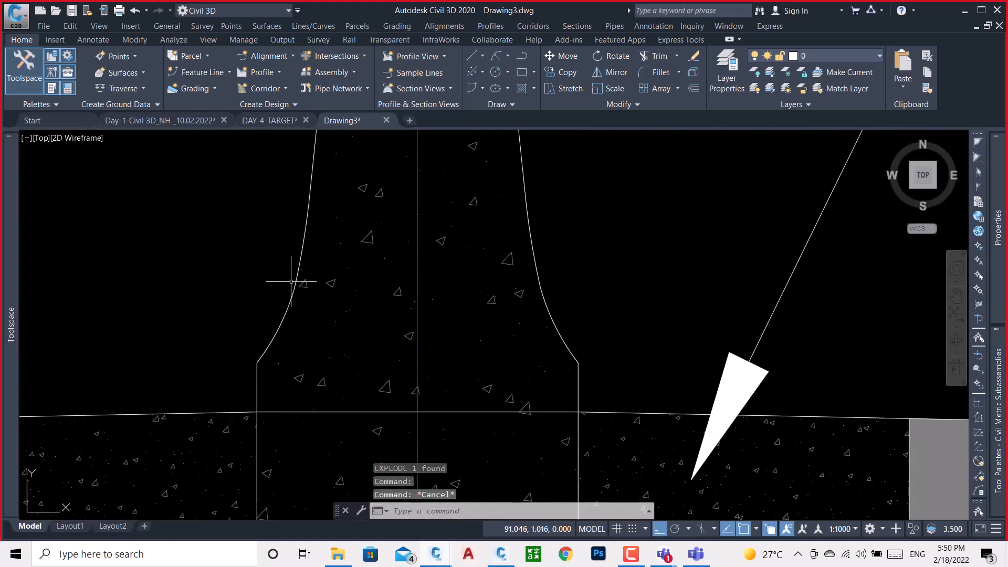
click(294, 280)
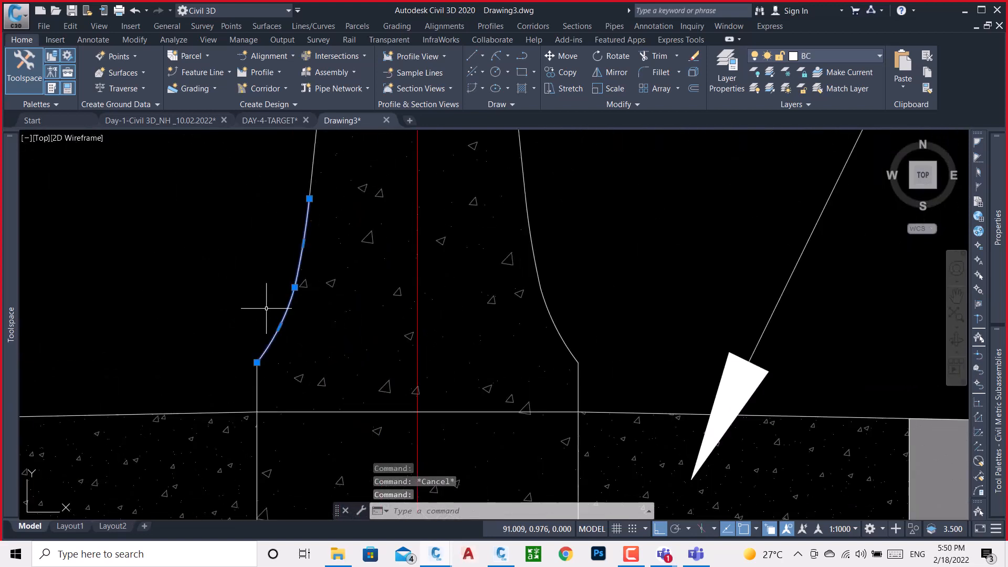
scroll(243, 340, down, 5)
key(Escape)
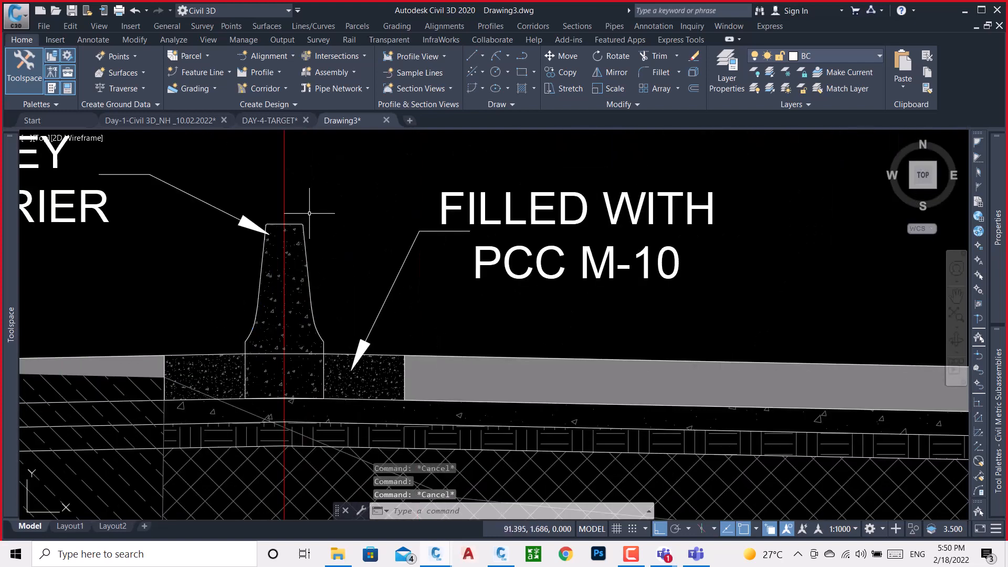
scroll(302, 222, up, 5)
scroll(305, 224, down, 5)
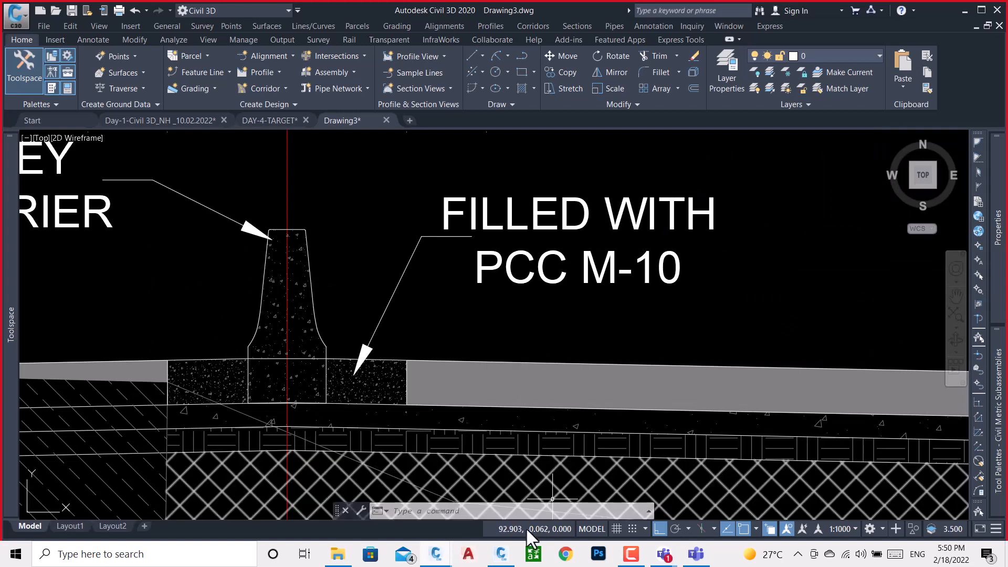
- Switch to Subassembly Composer, review the L3&P4&P5 fillet arc's properties and collapse the Advanced Geometry tool group
click(501, 554)
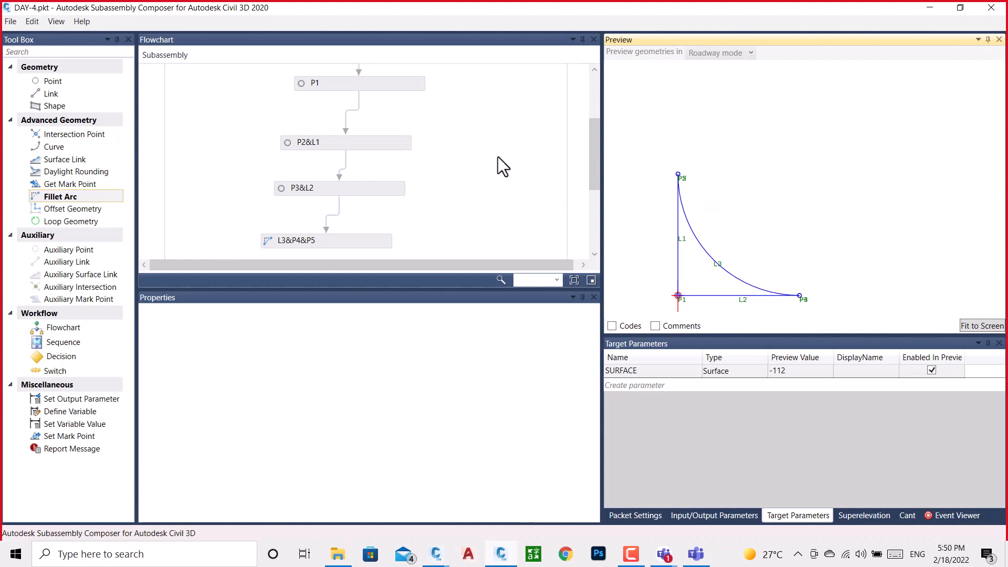
click(350, 242)
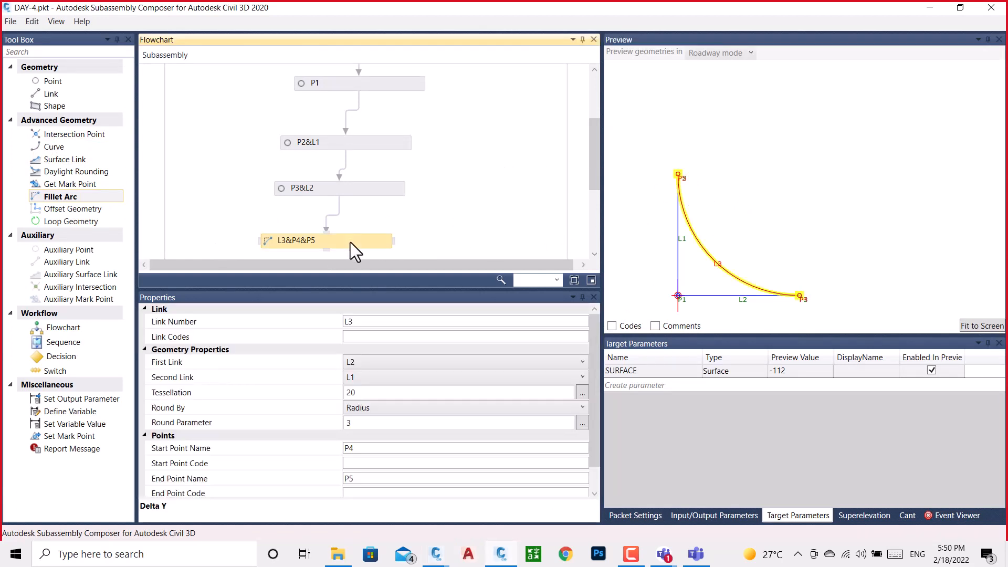
click(11, 120)
click(10, 67)
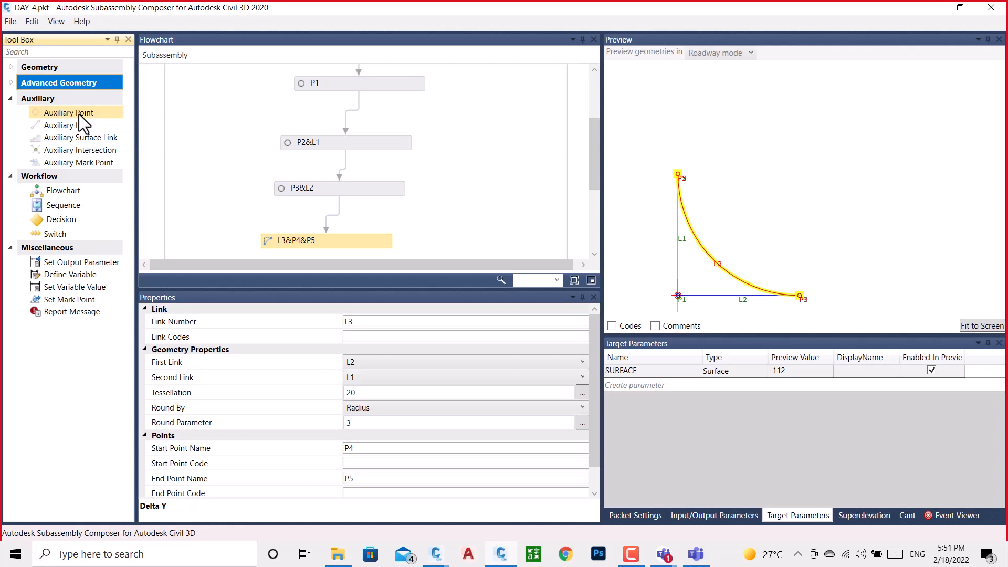
click(11, 67)
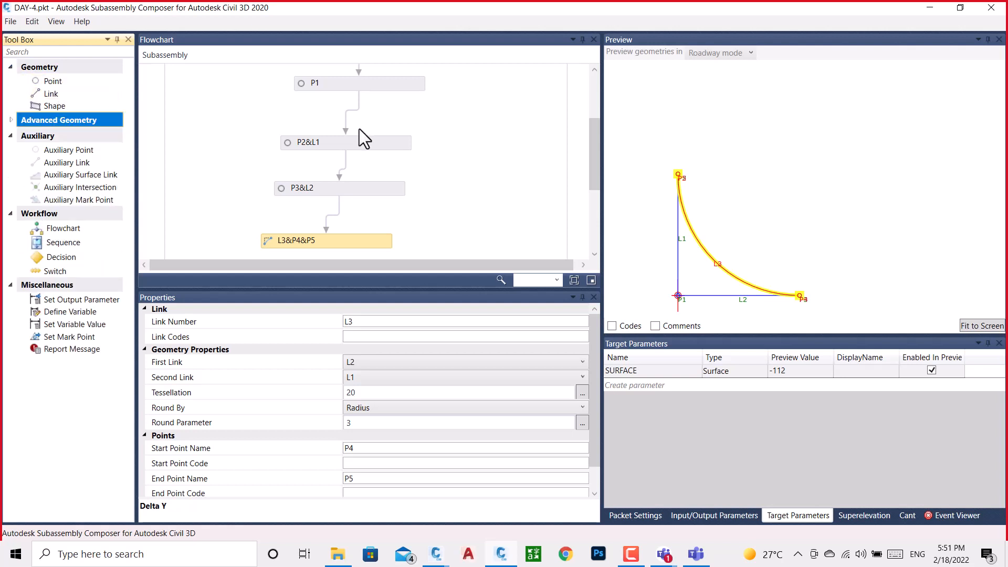
- Open the SAPREAT LINK subassembly file without saving the changes to DAY-4, and look over its layered pavement geometry
click(10, 22)
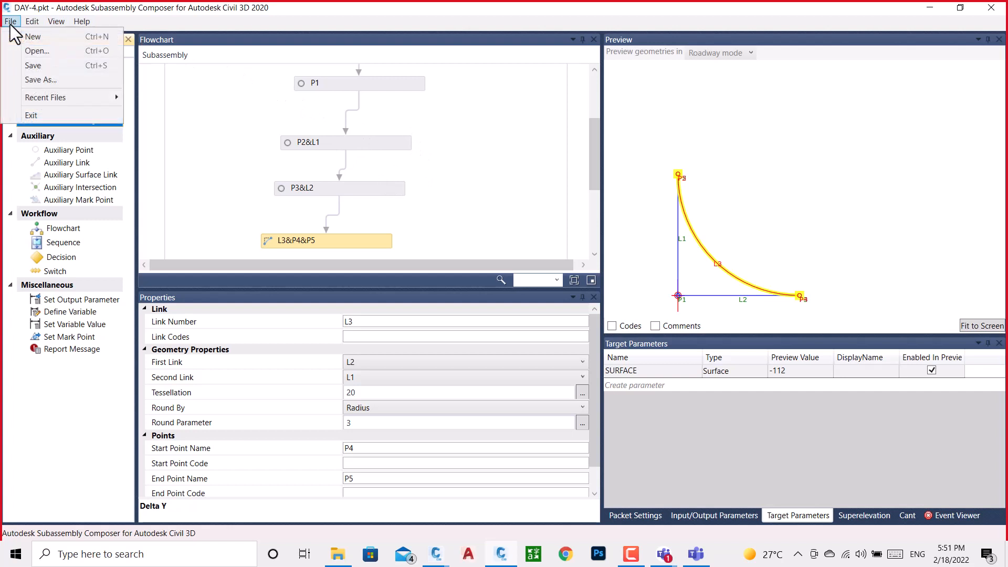
click(41, 48)
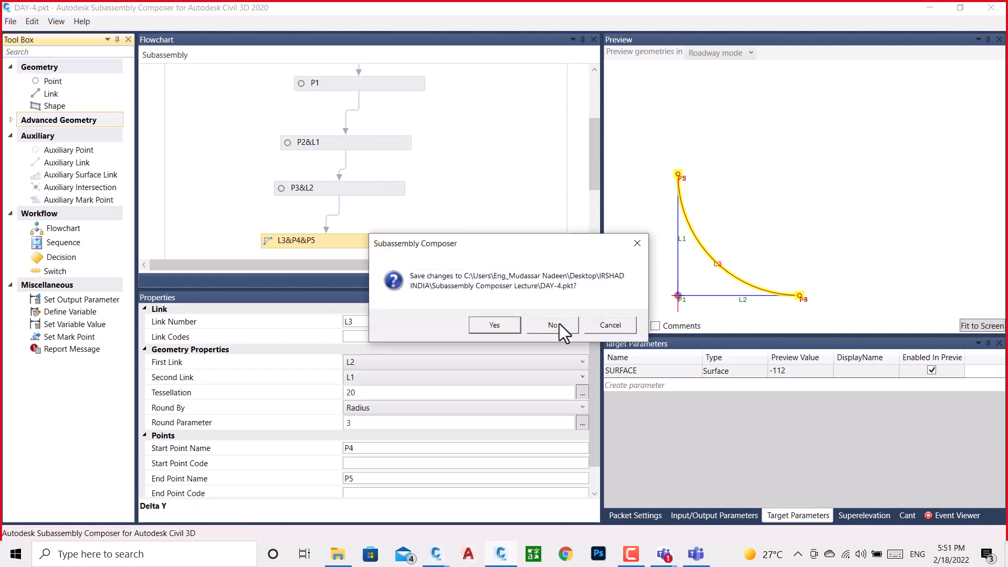
click(545, 326)
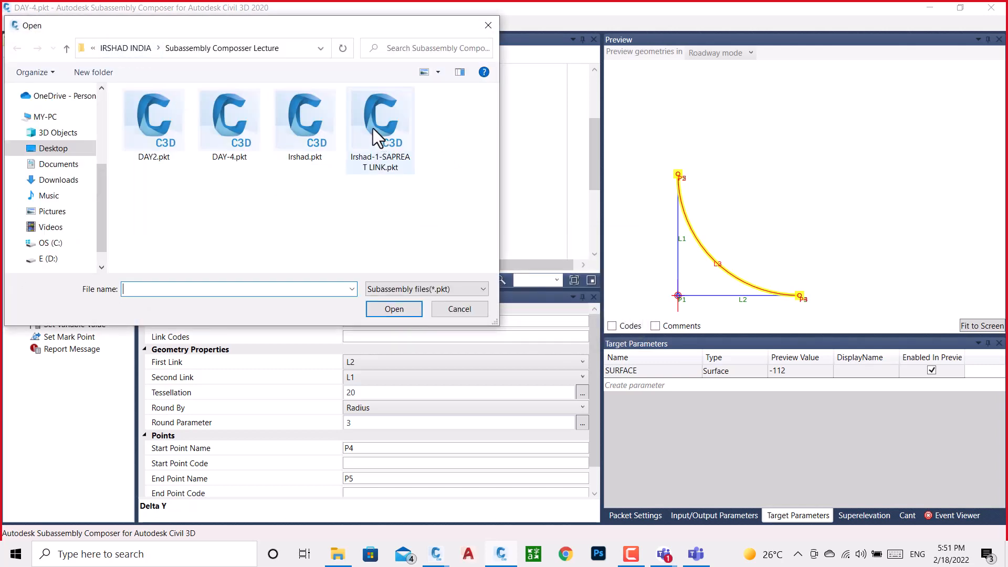
click(386, 122)
click(395, 309)
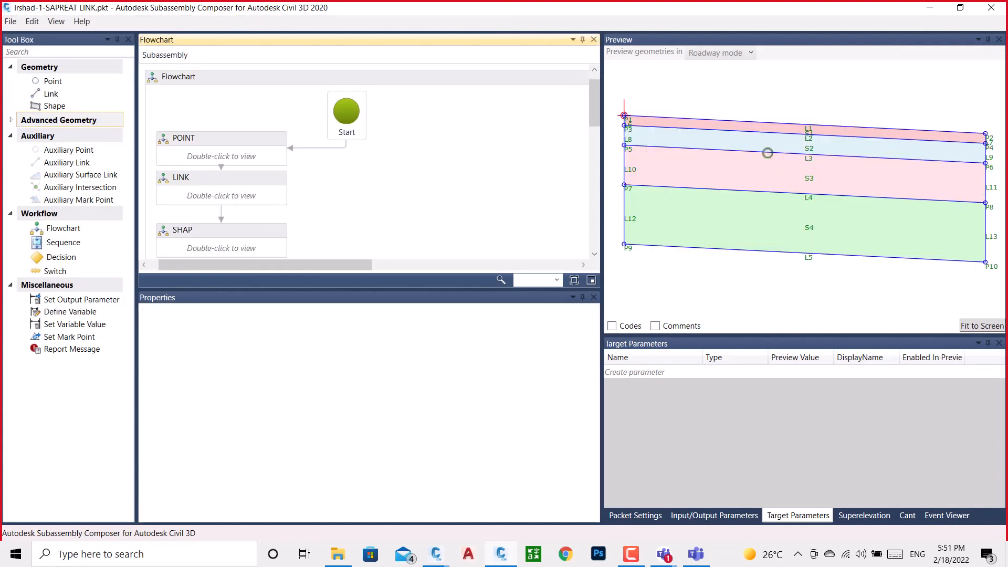
scroll(734, 135, down, 2)
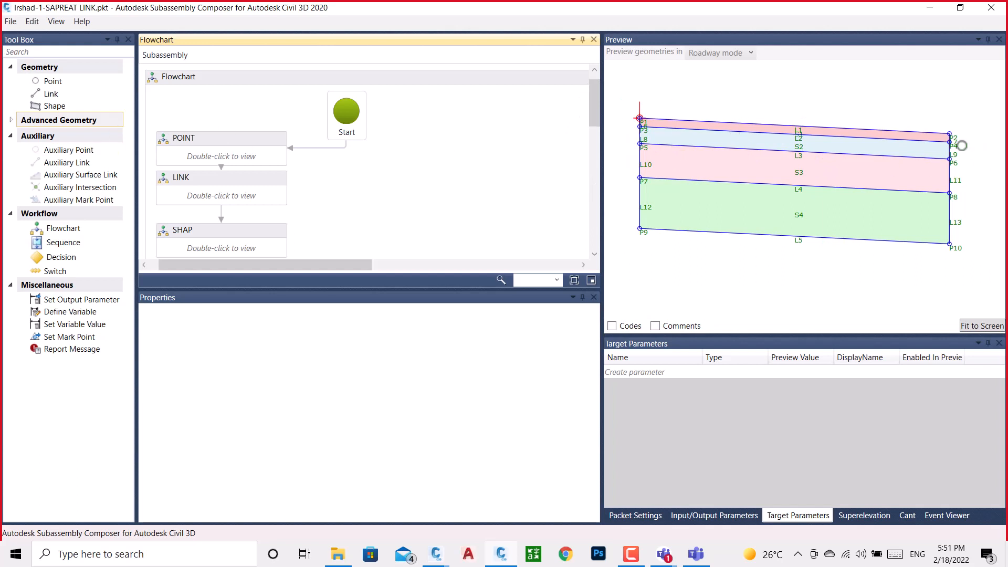
scroll(968, 155, up, 3)
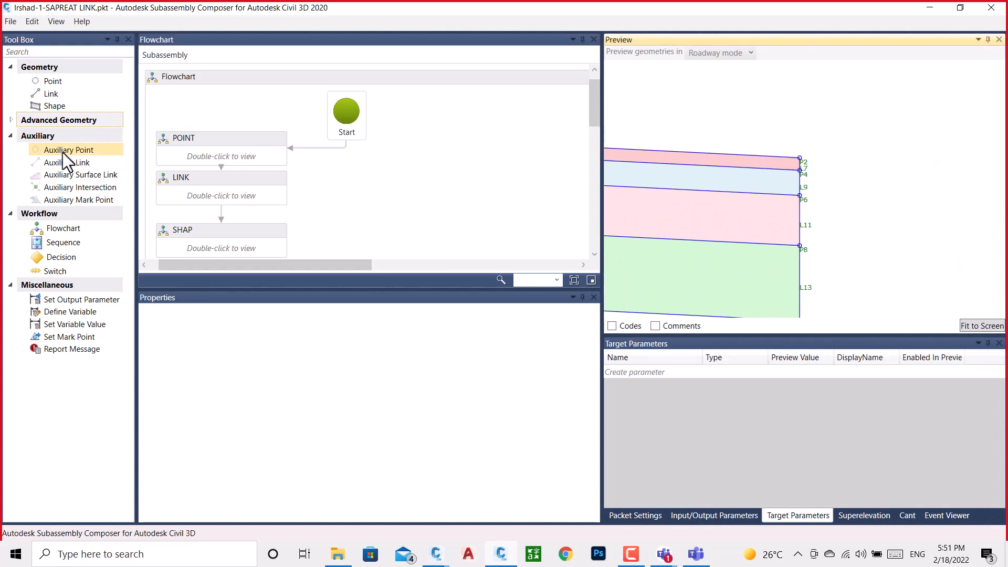
- Add a flowchart below SHAP in the subassembly and name it "Auxi-point test"
scroll(354, 127, down, 3)
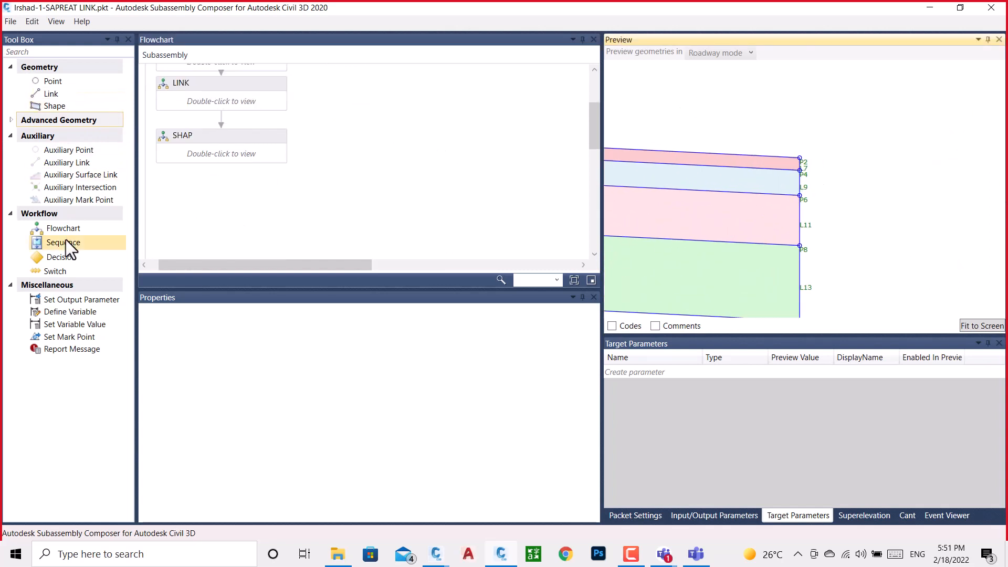
click(58, 229)
drag(57, 228, 231, 207)
click(204, 197)
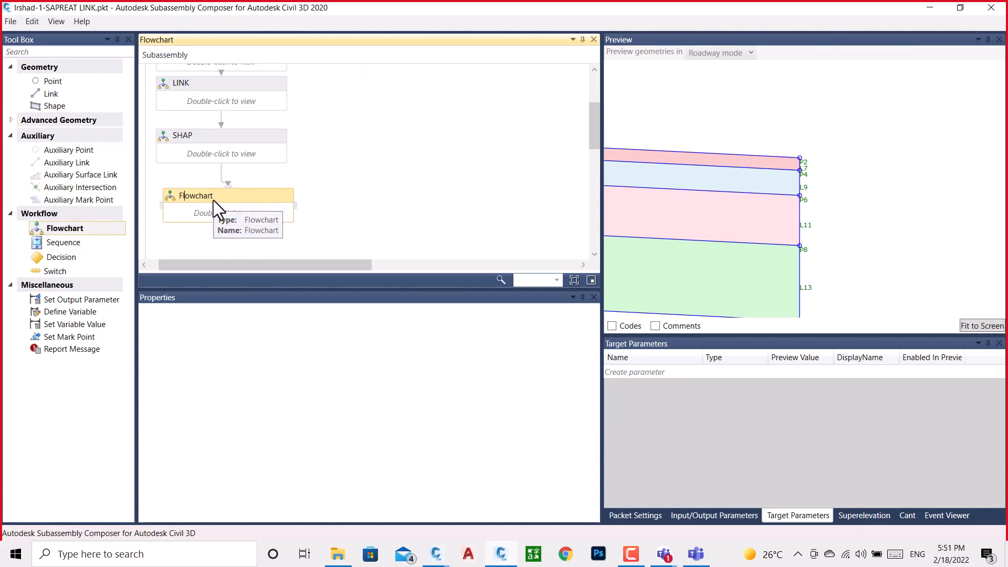
key(BackSpace)
key(BackSpace)
key(BackSpace)
key(BackSpace)
key(BackSpace)
key(BackSpace)
key(BackSpace)
key(BackSpace)
key(BackSpace)
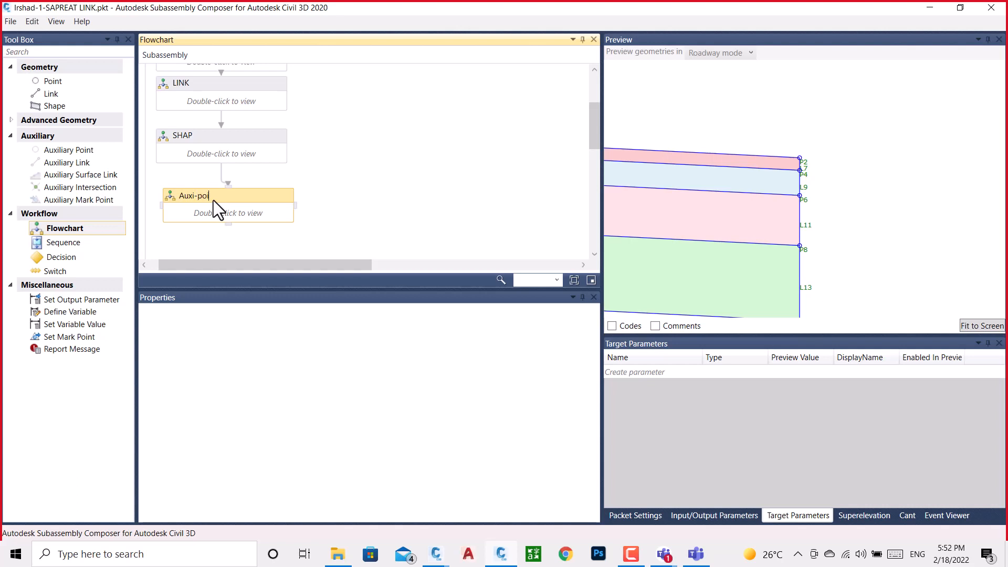
text(nt)
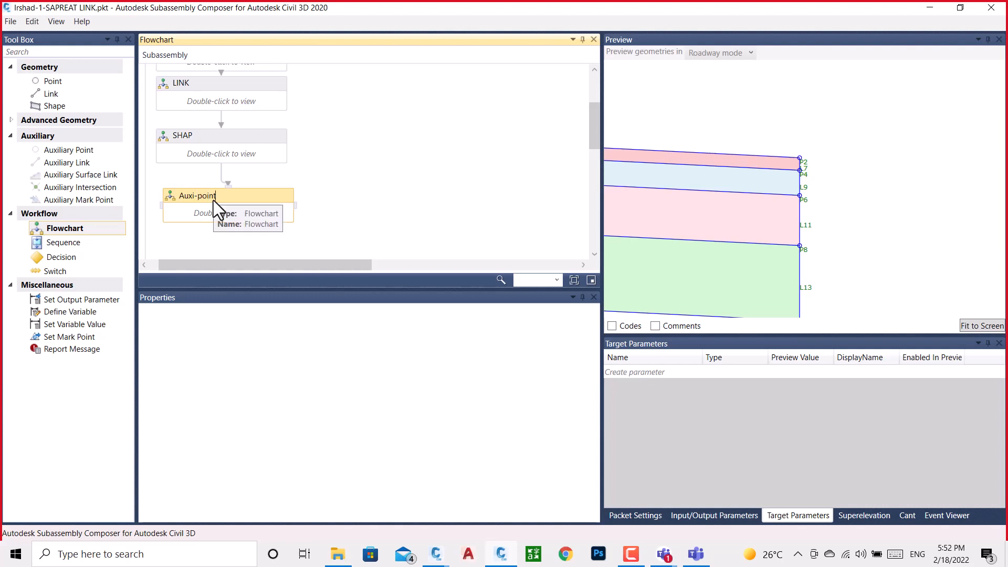
text( test)
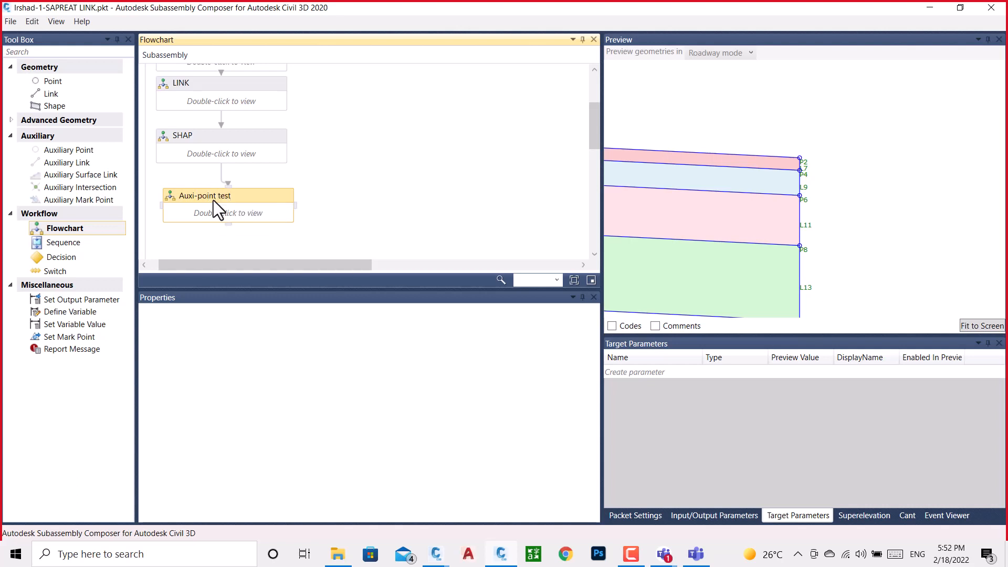
click(380, 100)
- Add auxiliary point AP1 after Start inside the Auxi-point test flowchart and review its point geometry types
double_click(222, 210)
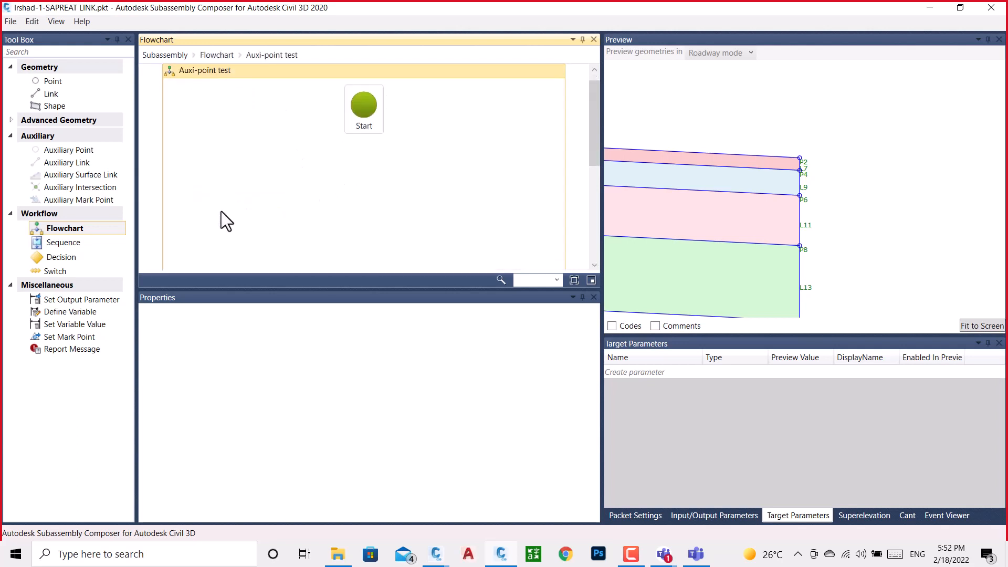
drag(89, 148, 361, 169)
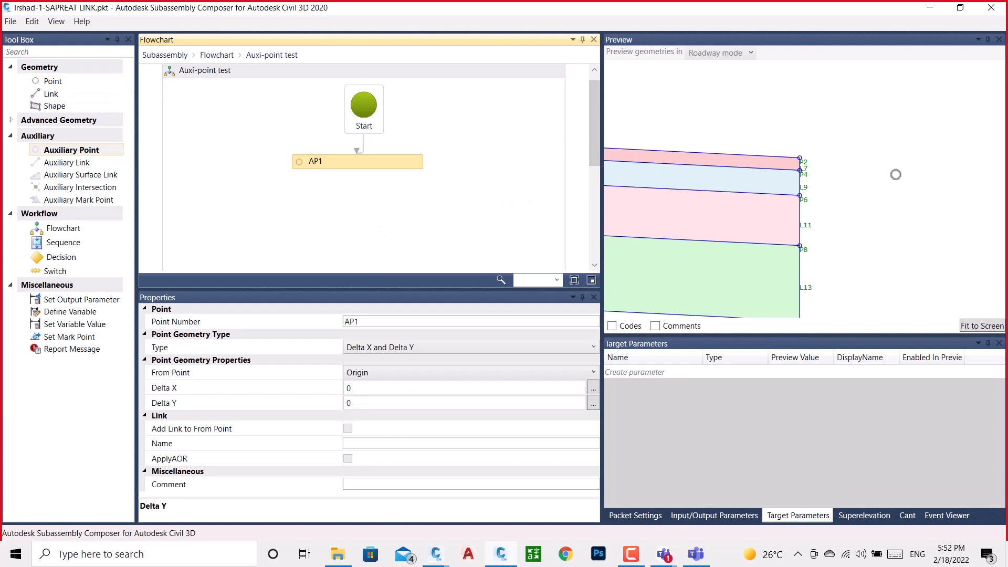
scroll(892, 173, down, 5)
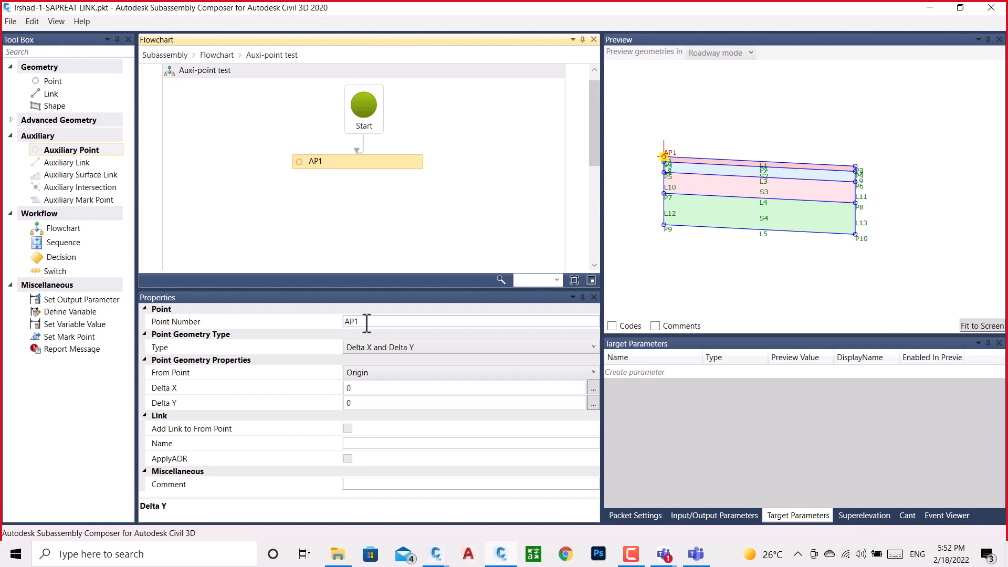
click(432, 348)
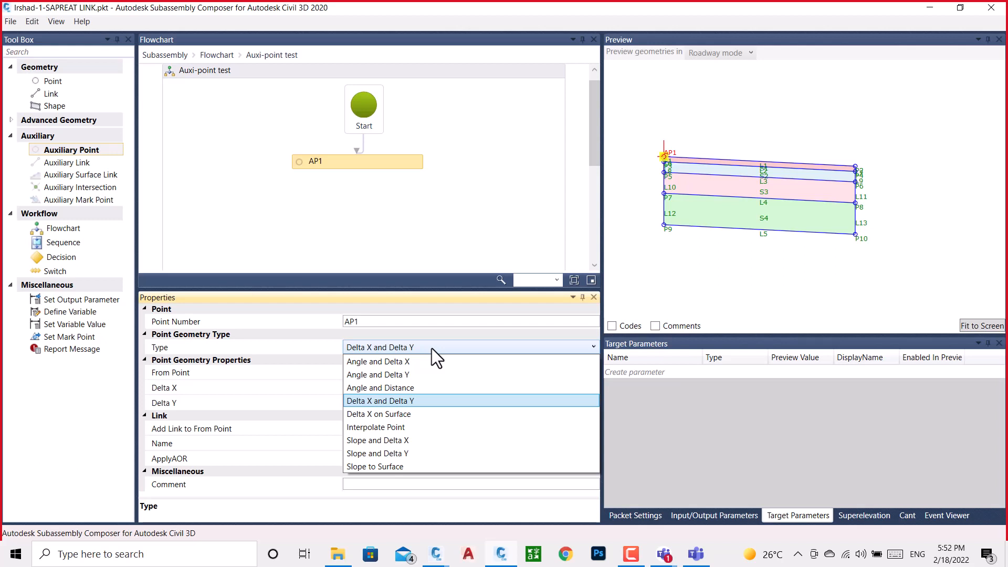
click(390, 189)
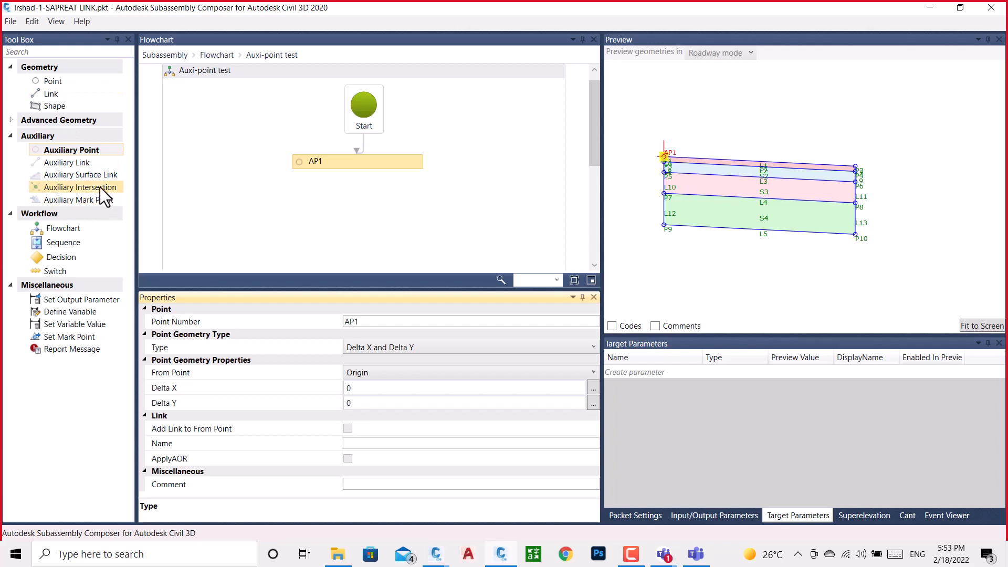
- Delete auxiliary point AP1 and the Auxi-point test flowchart below SHAP
click(373, 164)
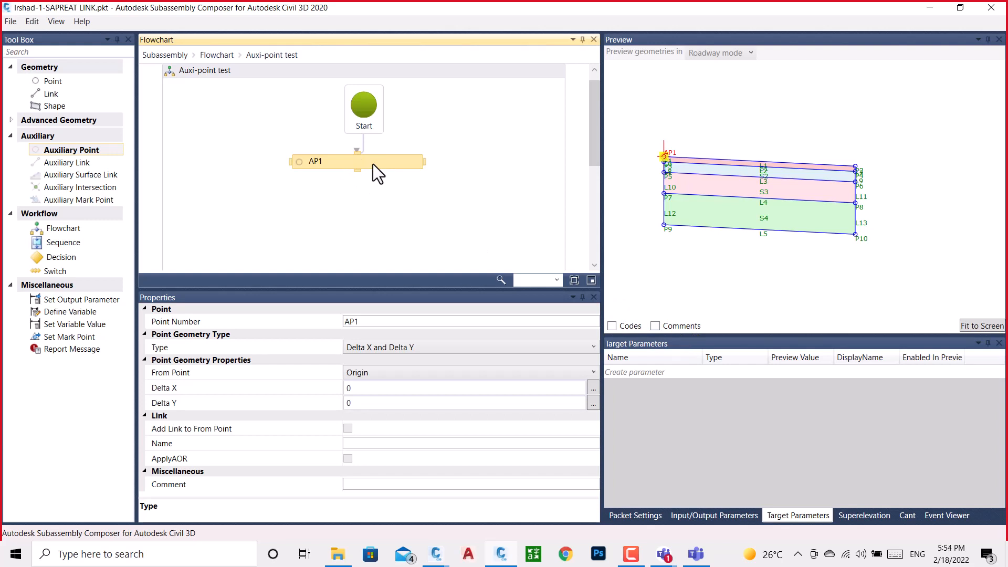
key(Delete)
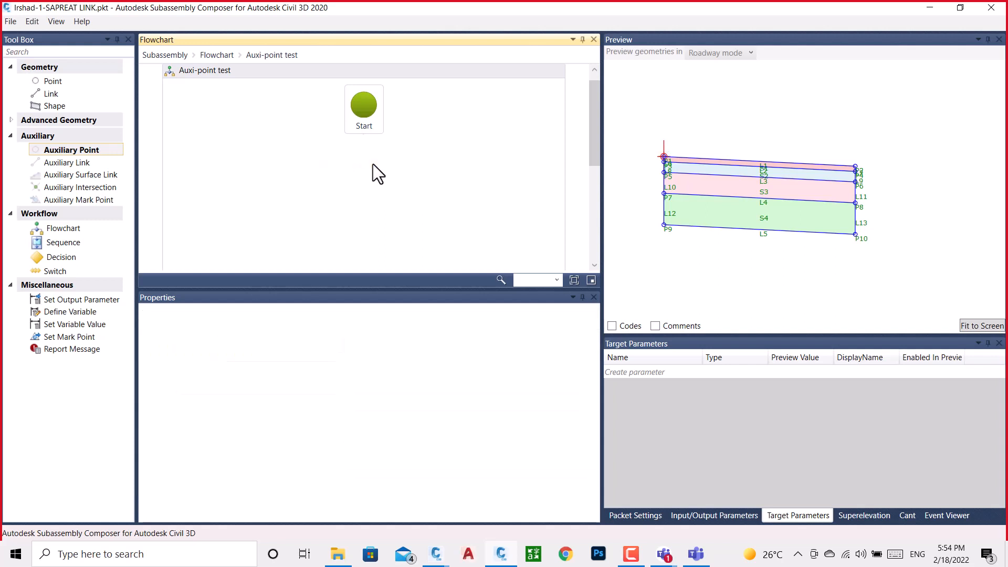
click(217, 56)
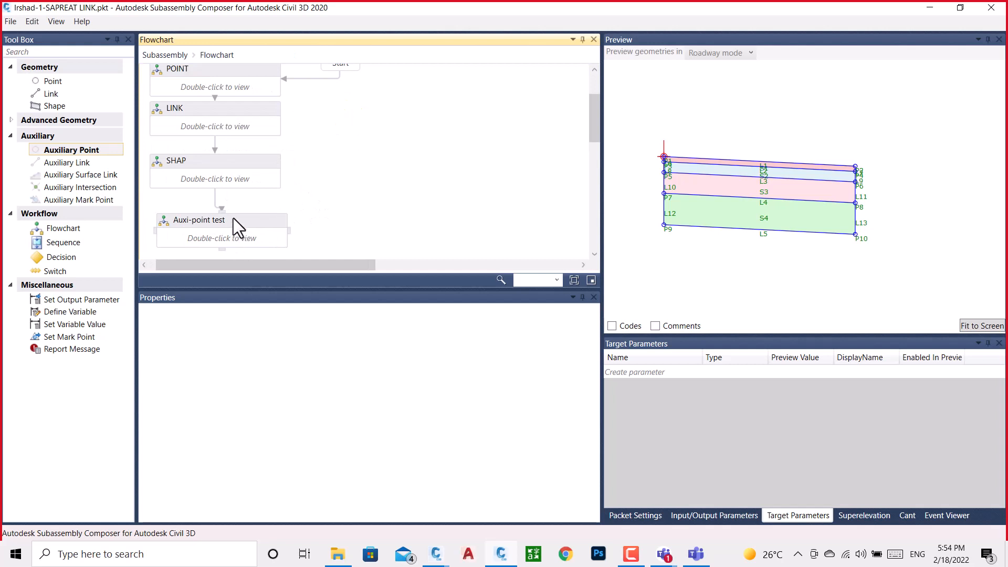
click(233, 219)
key(Delete)
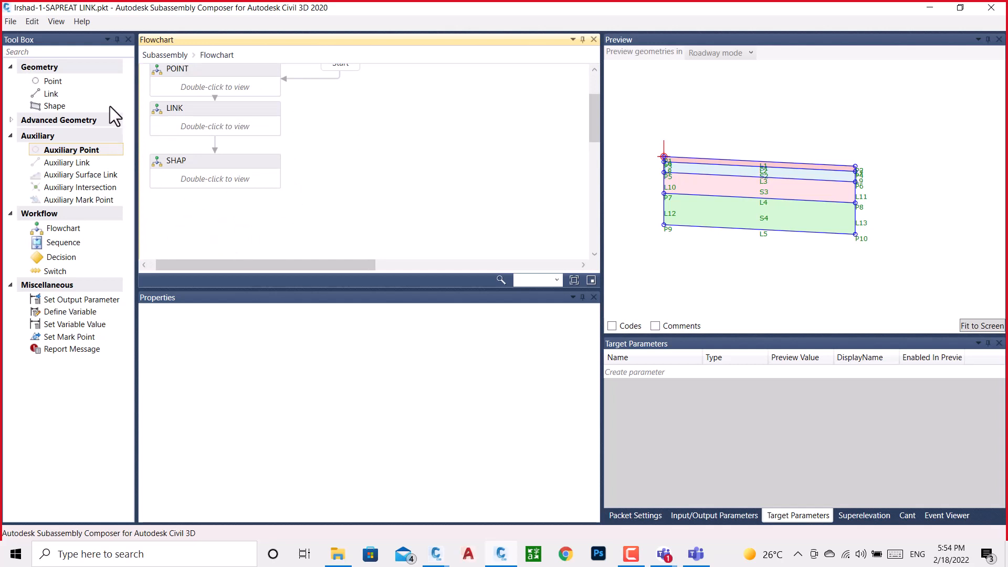
- Collapse the Auxiliary and Geometry tool groups and highlight the Decision workflow tool
click(11, 135)
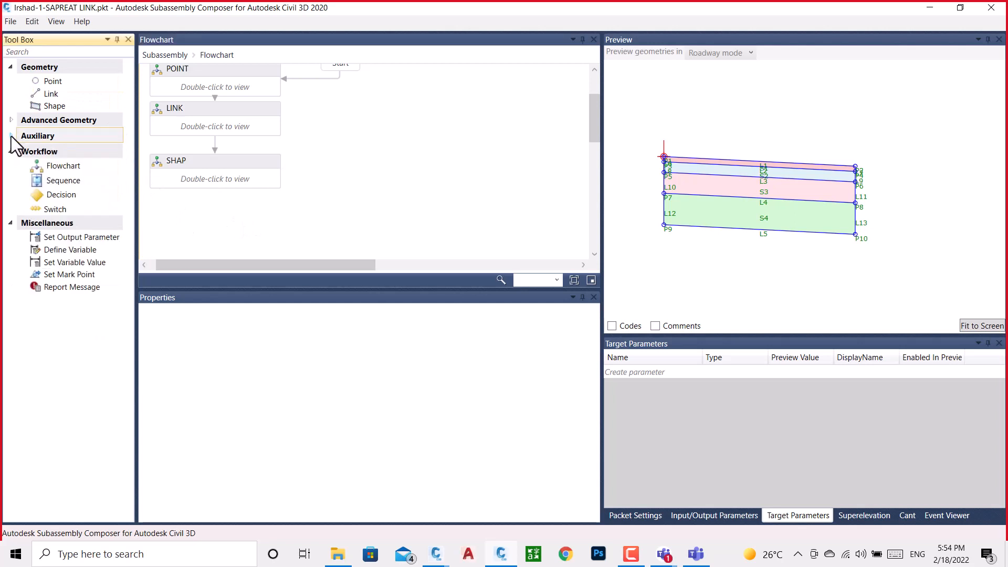
click(10, 68)
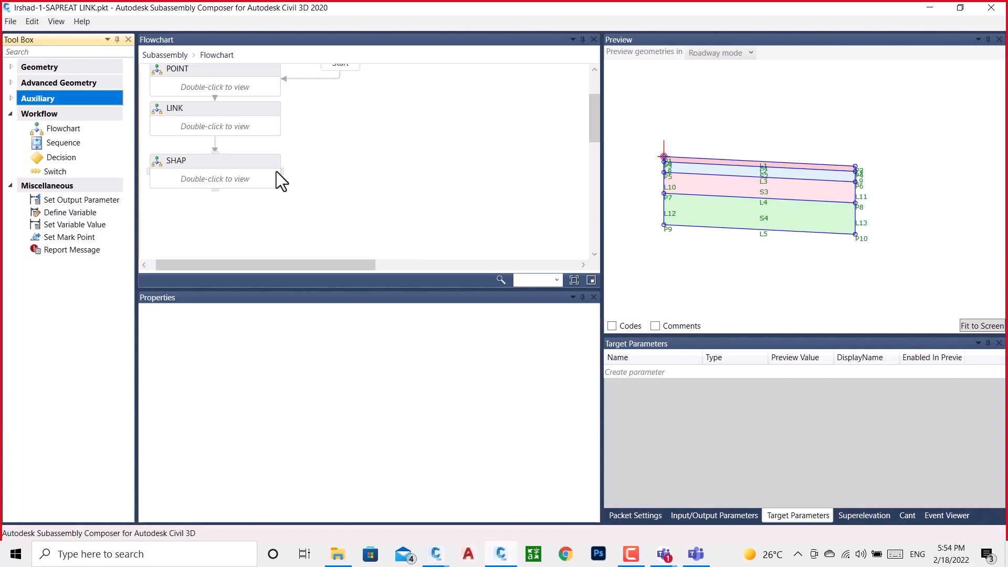
click(61, 157)
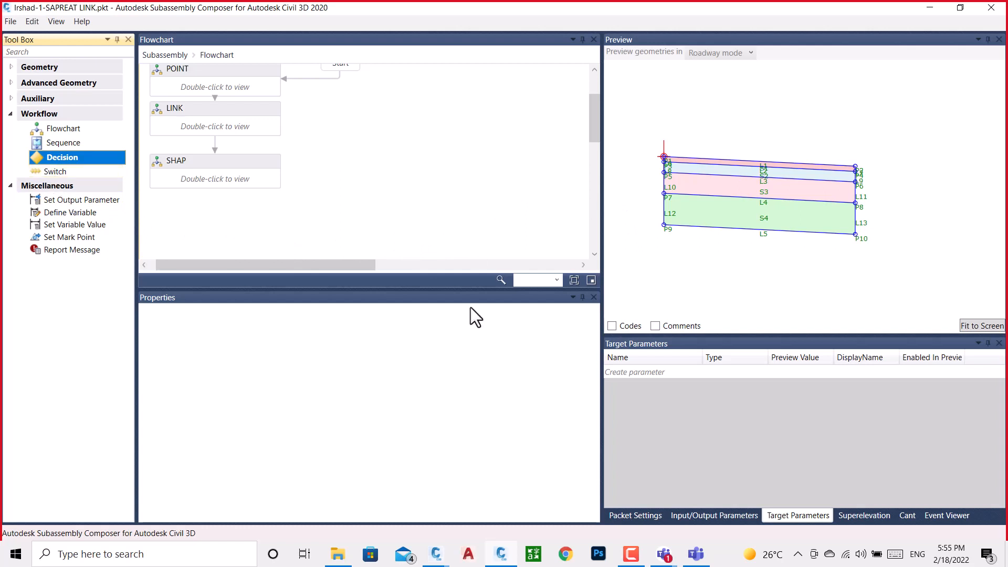
- Switch to Civil 3D and bring up the New Jersey crash barrier cross-section in Drawing3
click(441, 557)
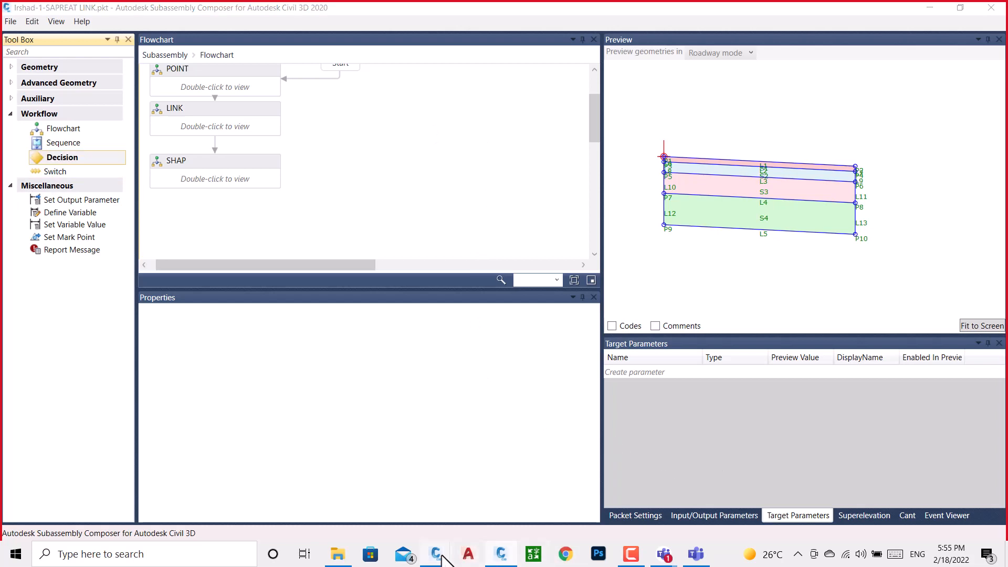
click(261, 517)
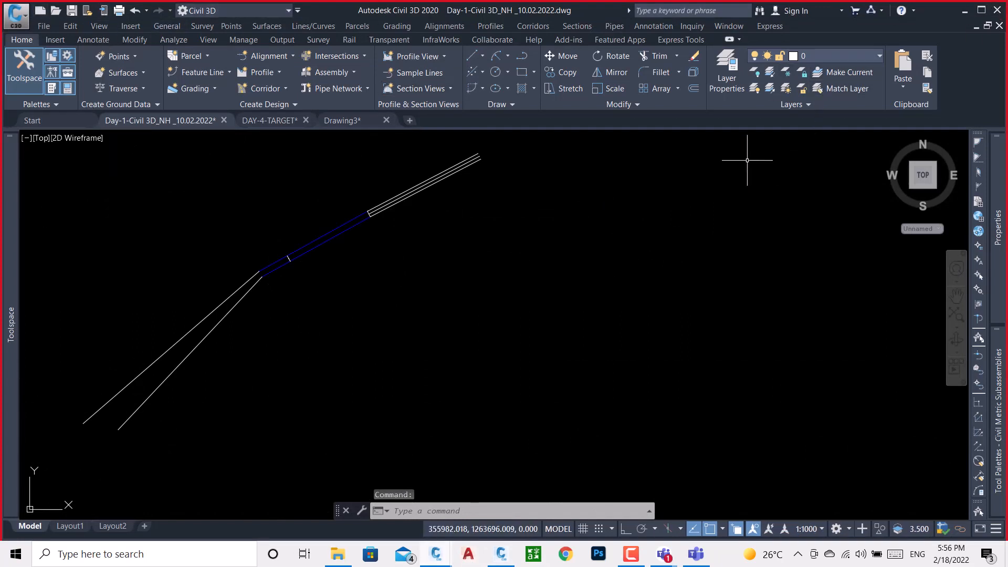
click(354, 122)
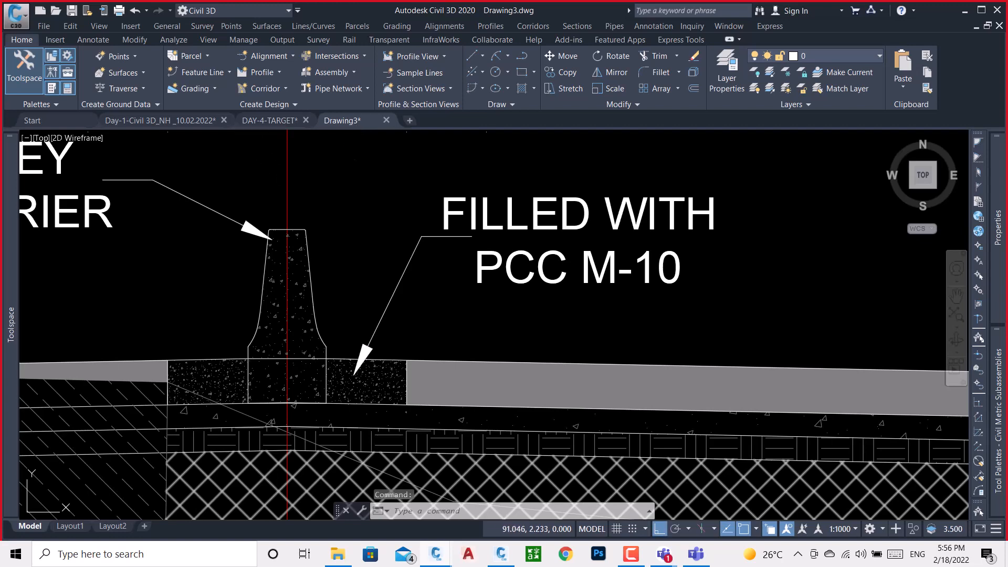
- Bring up the Day-1-Civil 3D_NH _10.02.2022 drawing and locate the circled group of typical cross sections
click(257, 125)
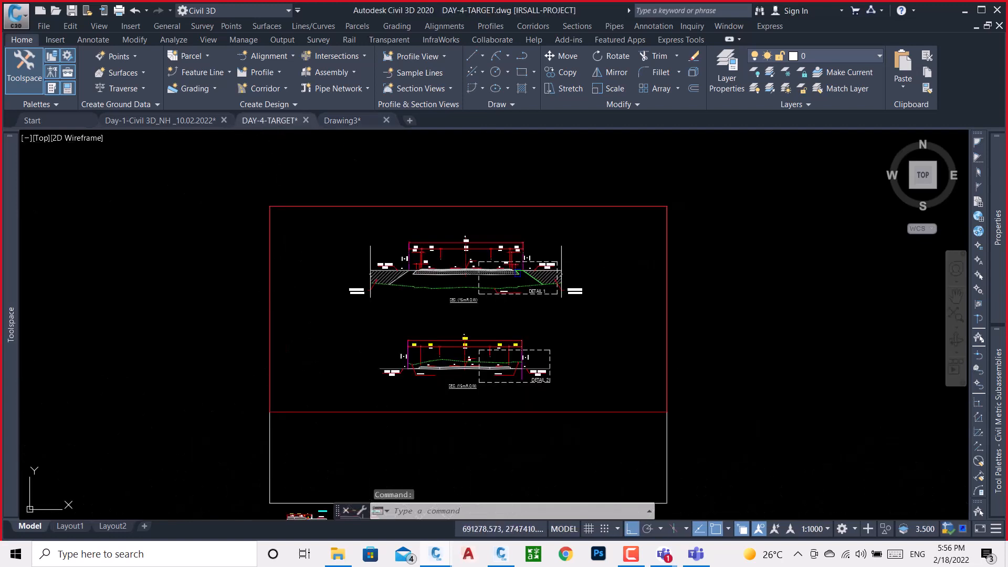
click(151, 122)
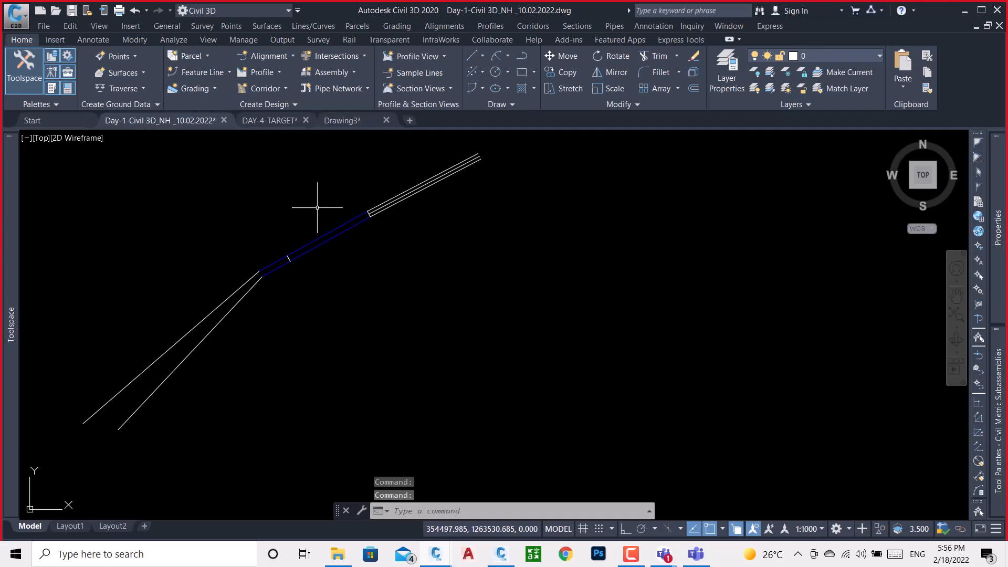
scroll(360, 236, down, 7)
scroll(296, 134, down, 5)
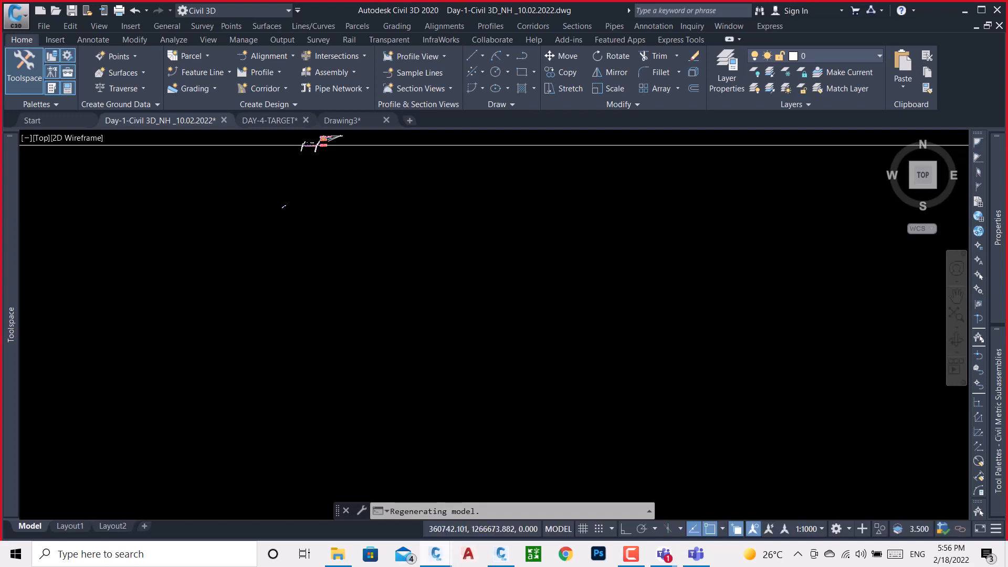
scroll(340, 214, down, 5)
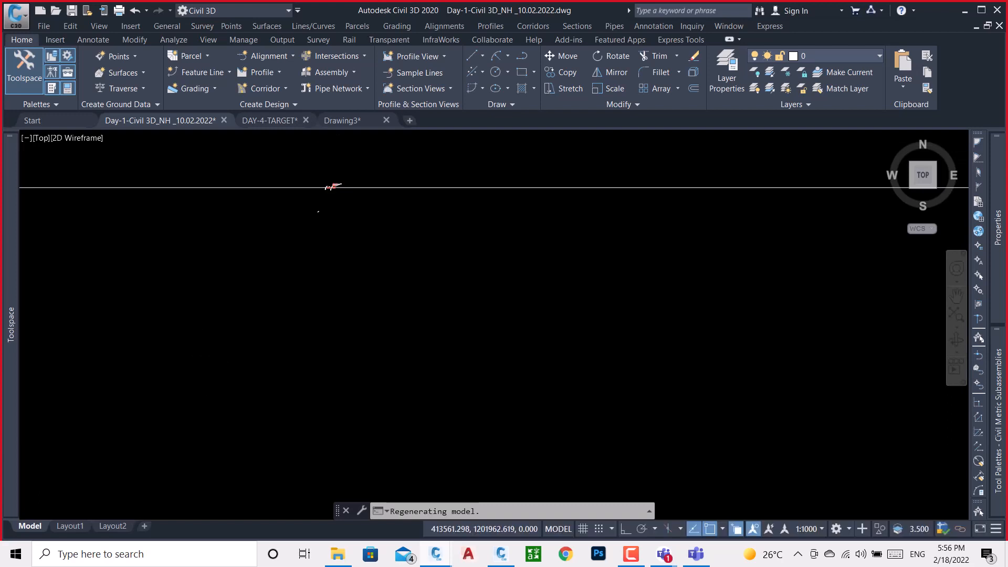
scroll(383, 277, down, 2)
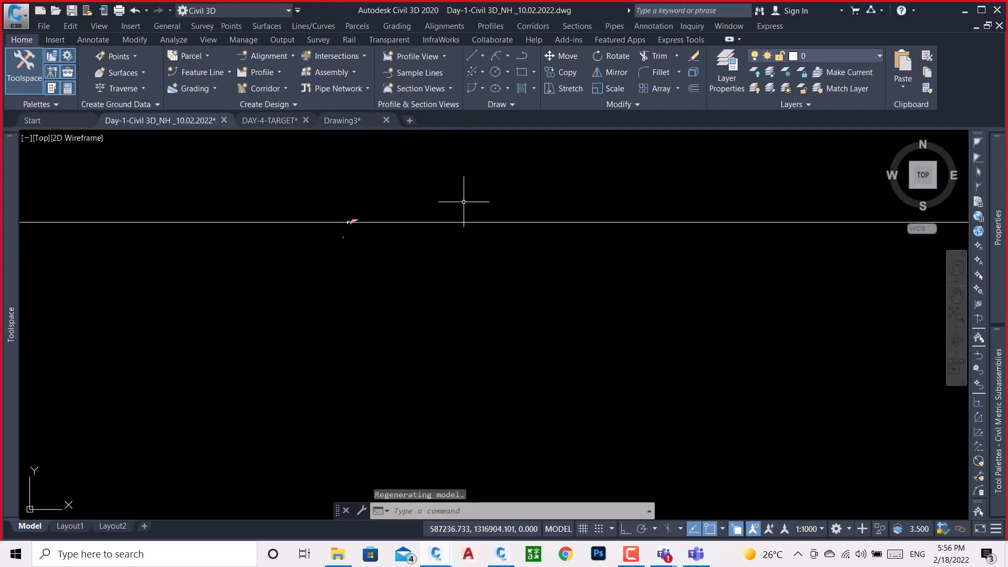
scroll(362, 216, up, 4)
scroll(332, 218, up, 5)
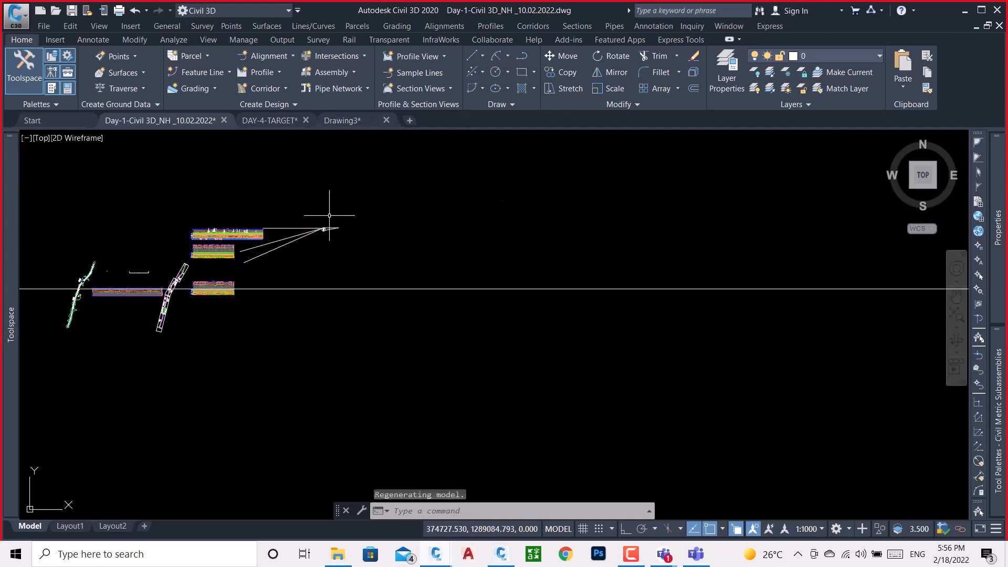
scroll(310, 271, up, 5)
scroll(268, 219, up, 5)
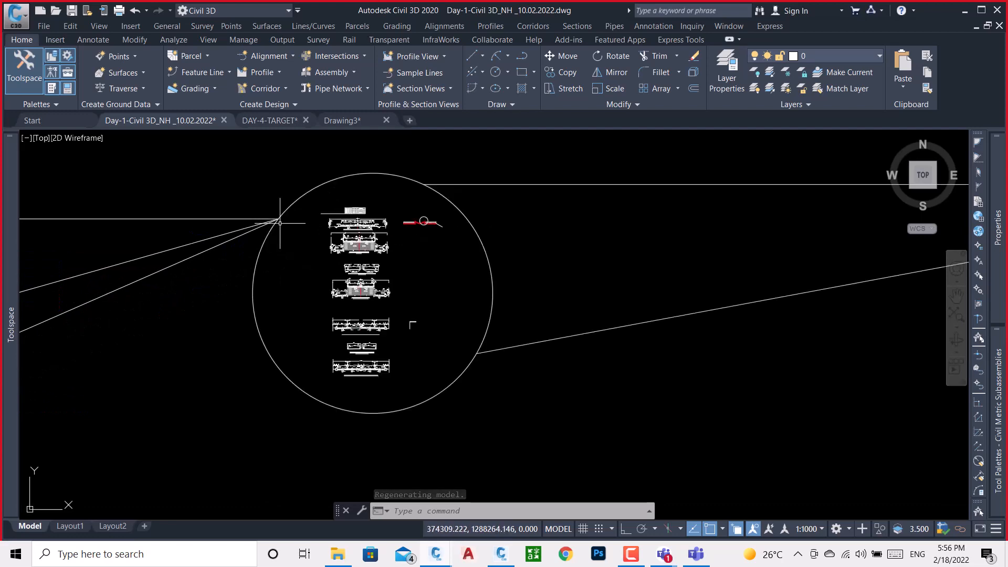
- Examine the typical cross sections, including the Type 2B/1 four-lane carriageway and the Type 4A VUP approach with service road
scroll(350, 218, up, 4)
scroll(372, 273, down, 4)
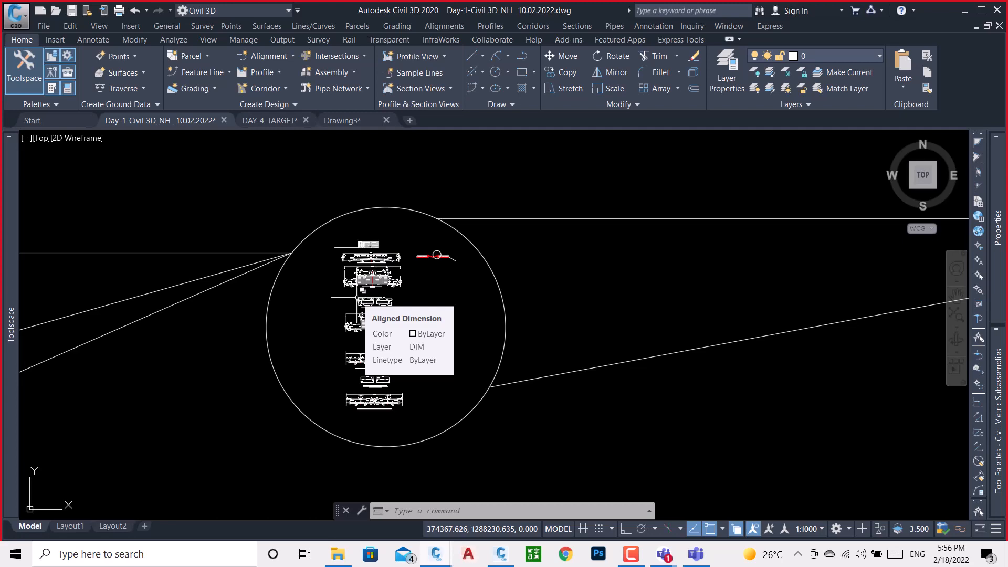
scroll(362, 290, up, 6)
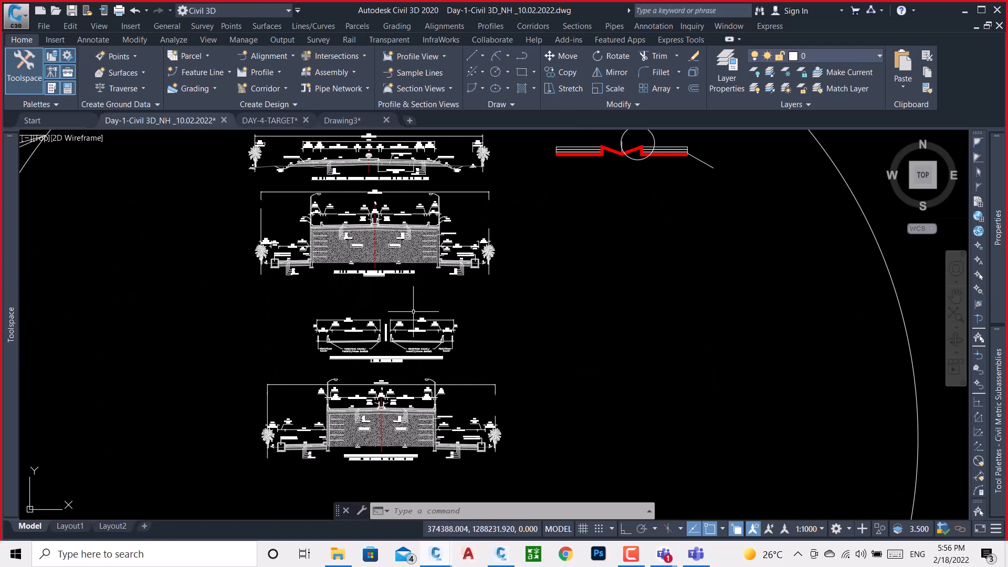
scroll(380, 233, down, 2)
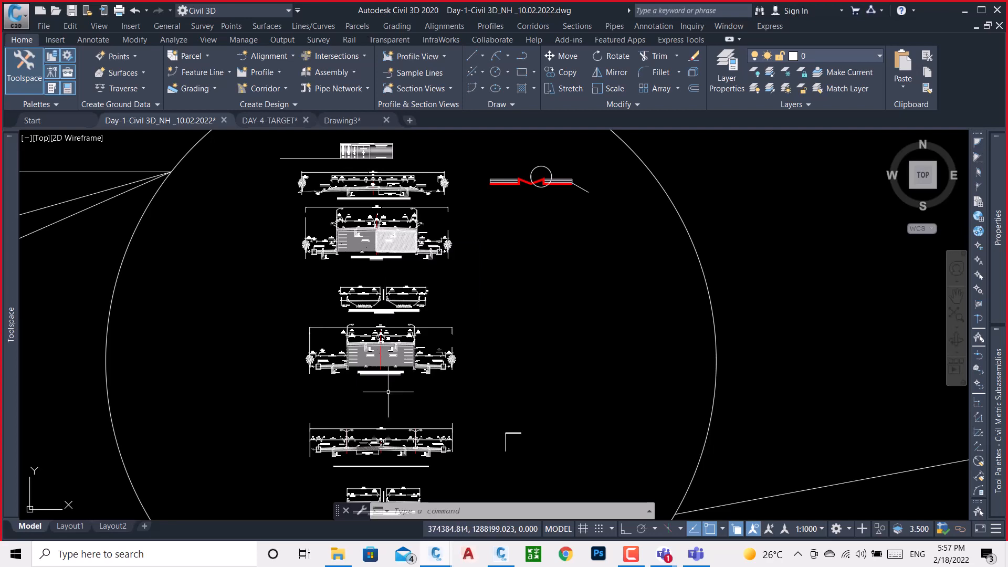
scroll(372, 468, up, 4)
scroll(380, 440, up, 4)
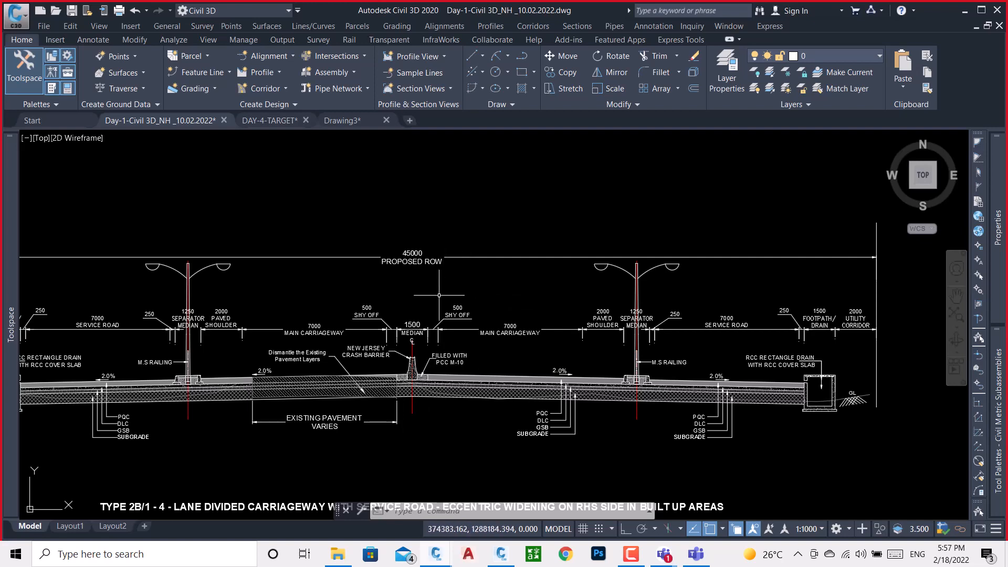
scroll(444, 294, down, 5)
scroll(440, 315, up, 5)
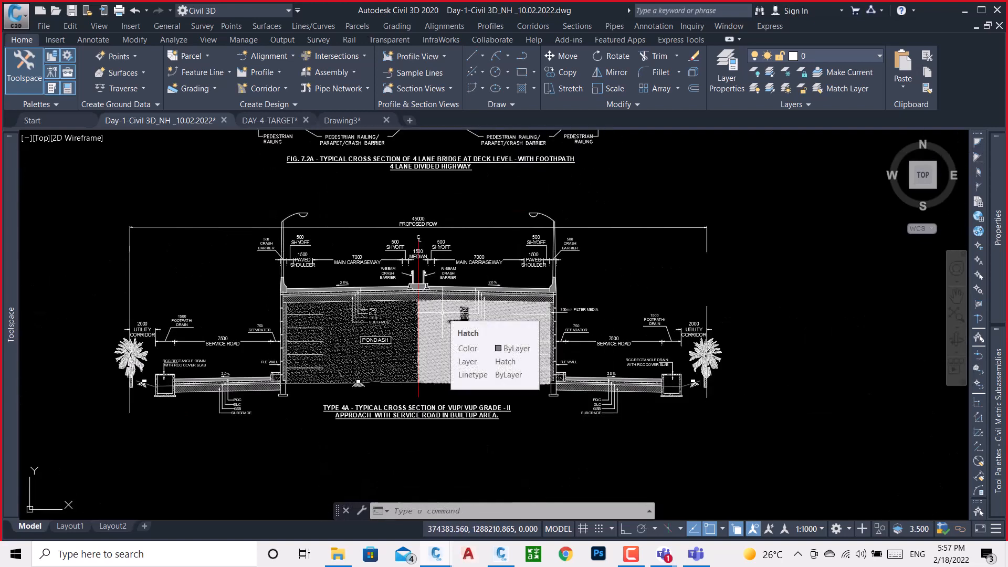
scroll(442, 313, down, 6)
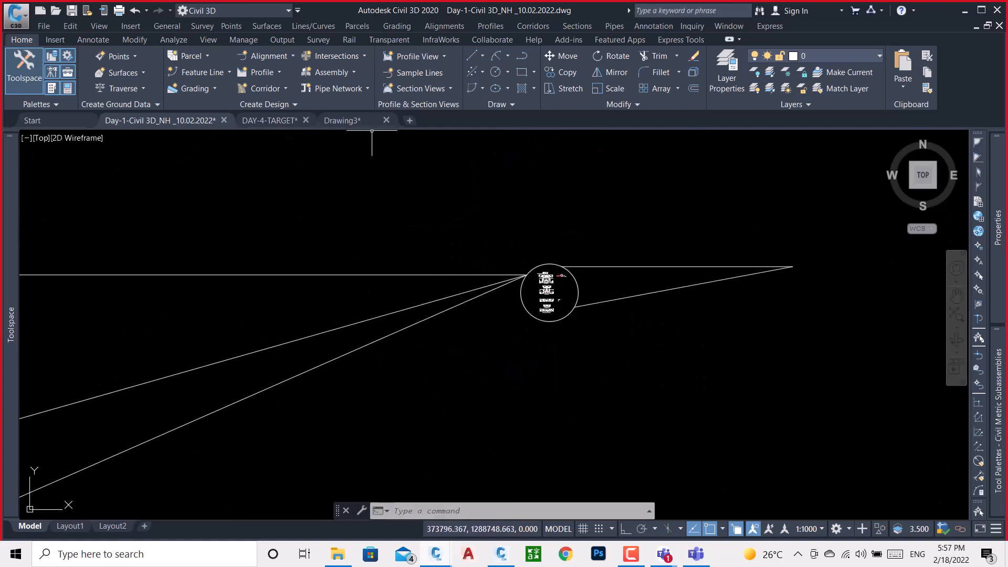
- Switch to the DAY-4-TARGET drawing and examine the 18M road assembly with its lanes and daylight slopes
click(269, 120)
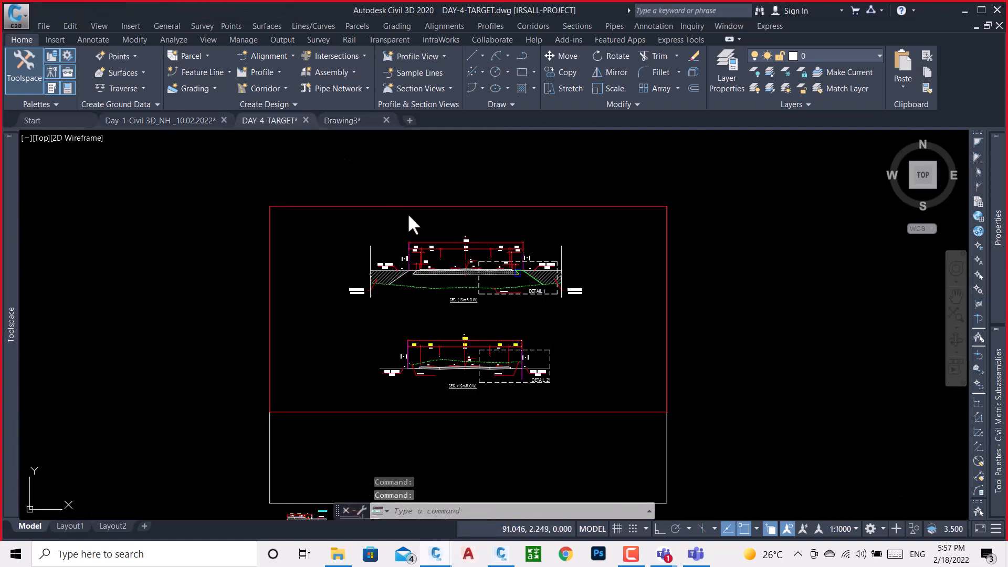
scroll(378, 272, down, 11)
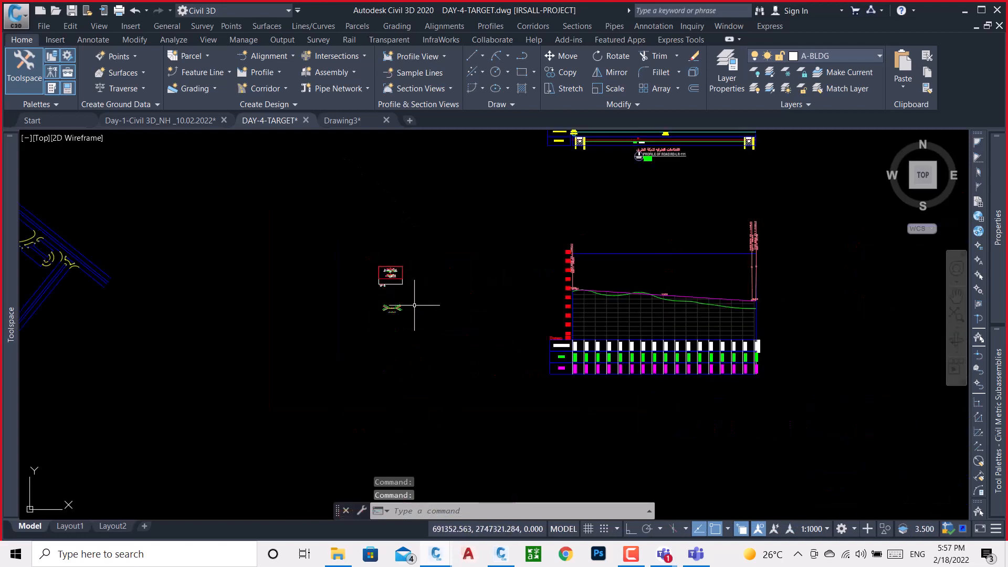
scroll(395, 314, up, 6)
scroll(409, 292, up, 10)
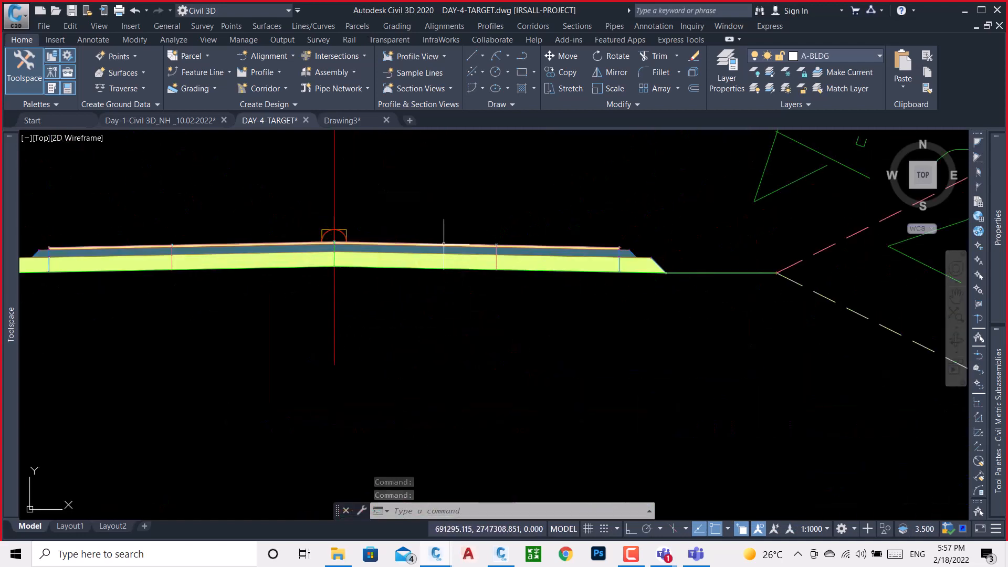
scroll(353, 260, down, 5)
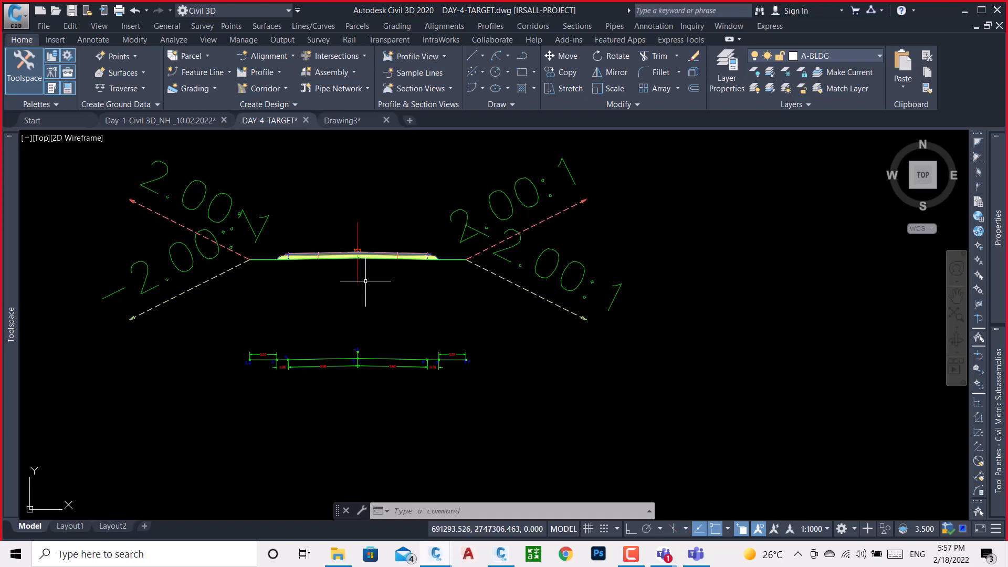
scroll(350, 210, up, 5)
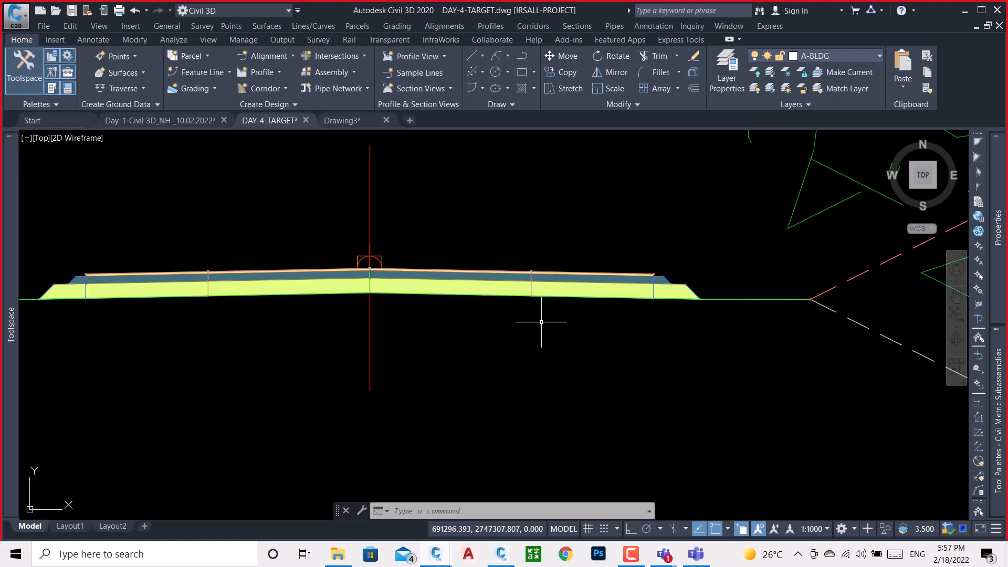
- Set Use Superelevation of the right lane subassembly R-LANE-9.9 CM to Left Lane Inside
click(446, 271)
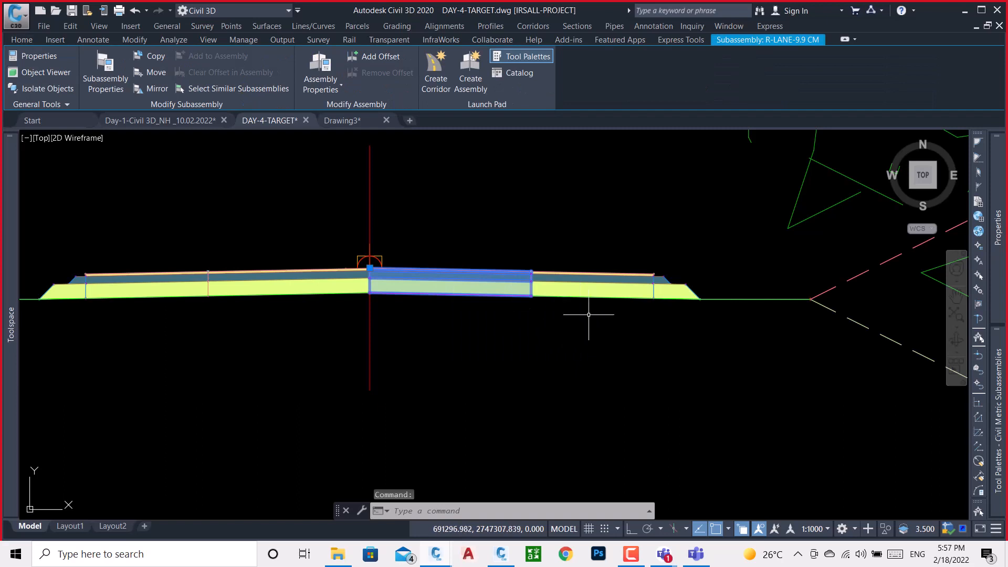
mouse_move(999, 264)
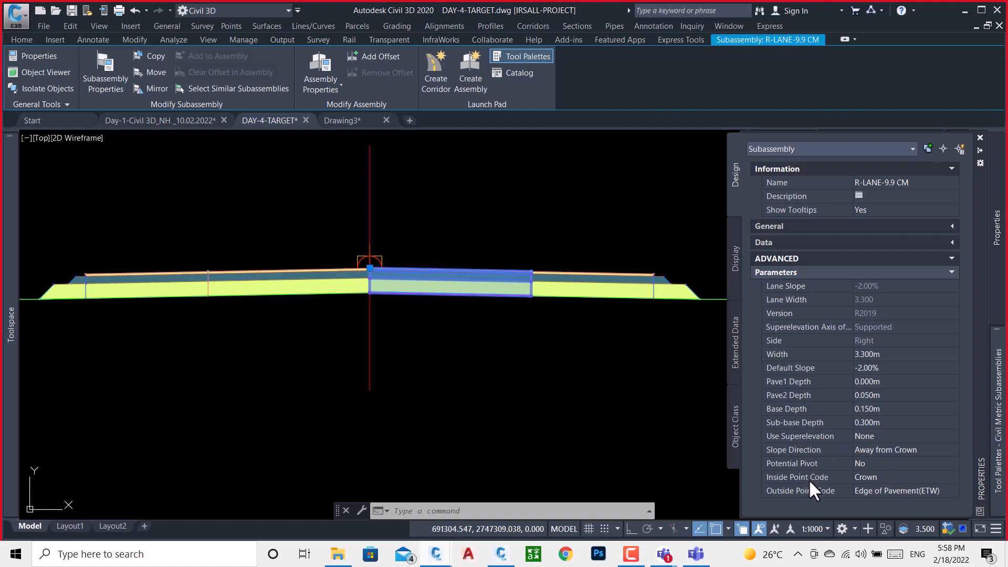
click(885, 438)
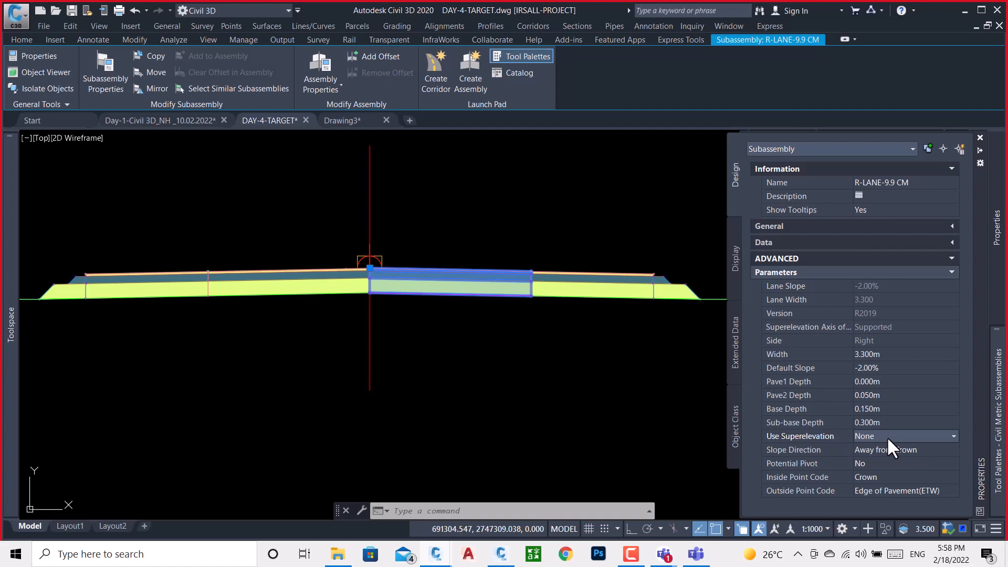
click(886, 436)
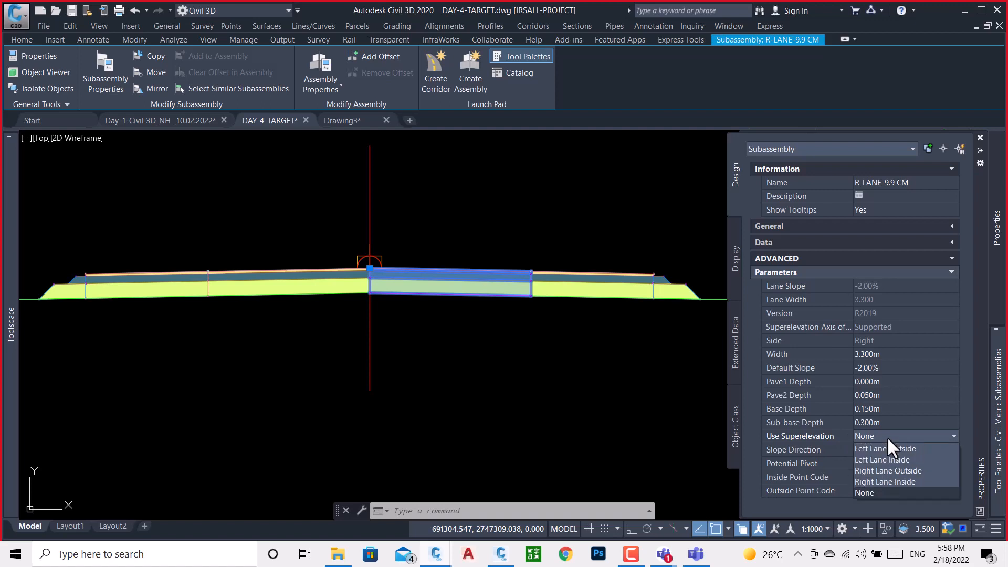
click(915, 460)
click(914, 461)
- Return the R-LANE-9.9 CM subassembly's Use Superelevation option to None
scroll(436, 299, down, 6)
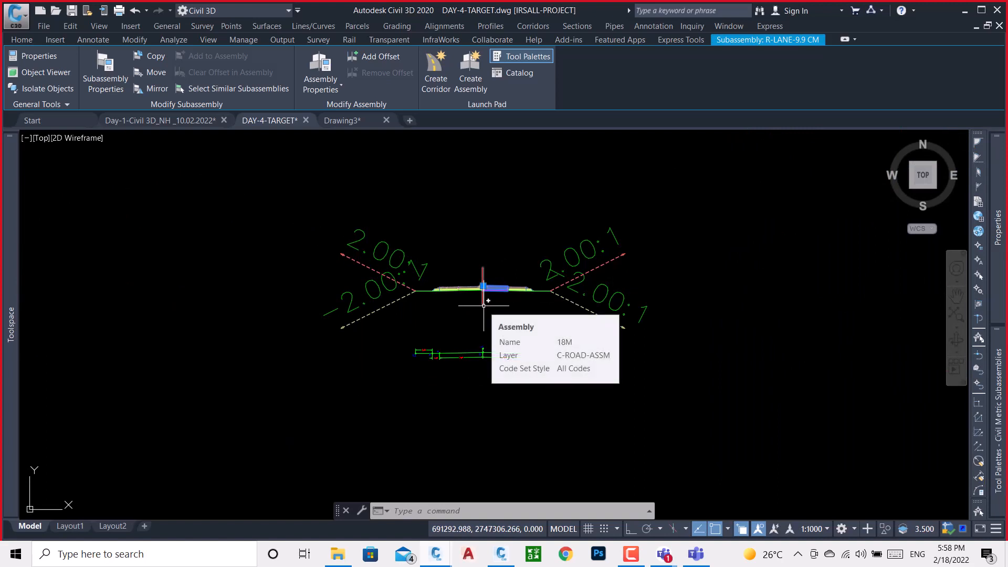
mouse_move(1000, 315)
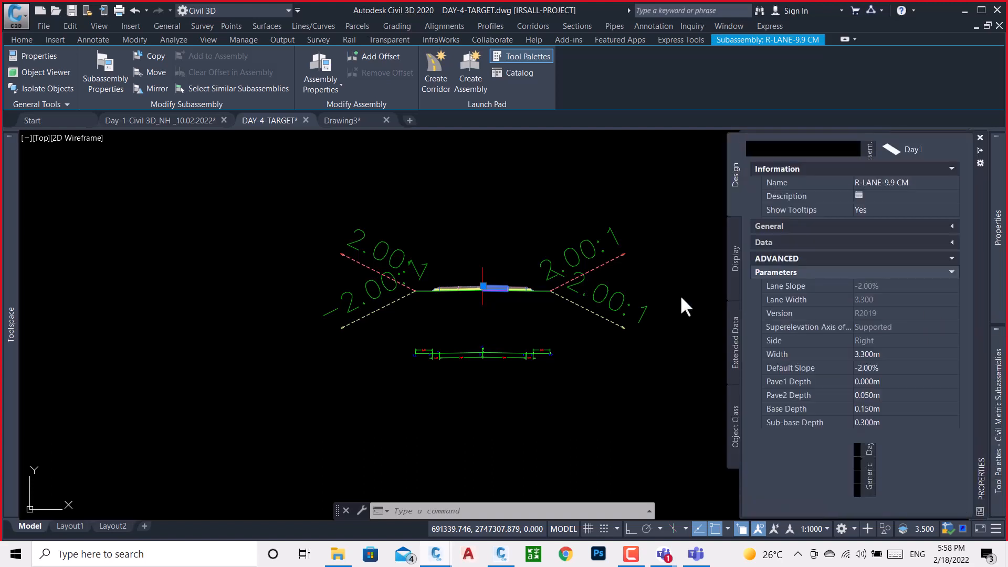
mouse_move(997, 391)
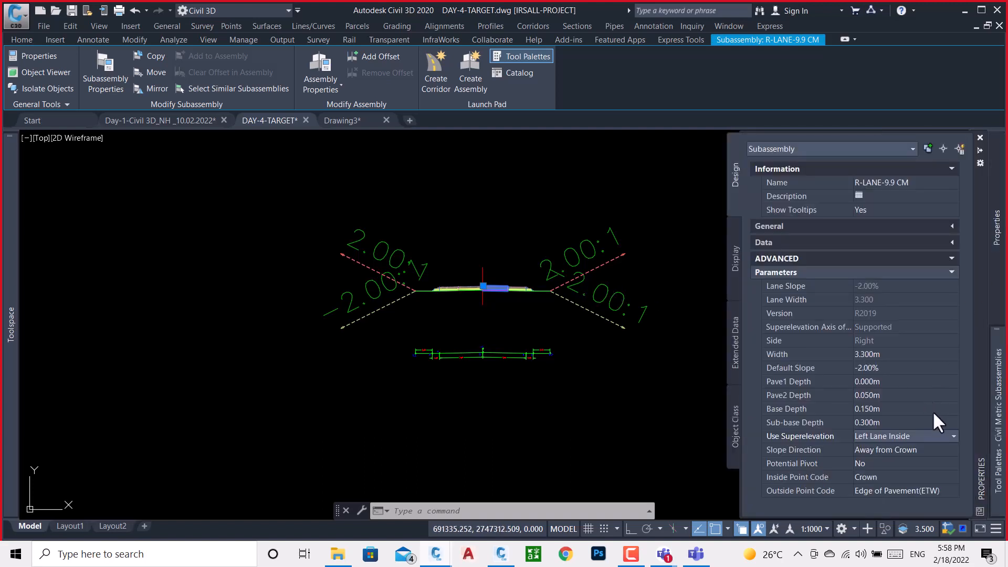
click(942, 437)
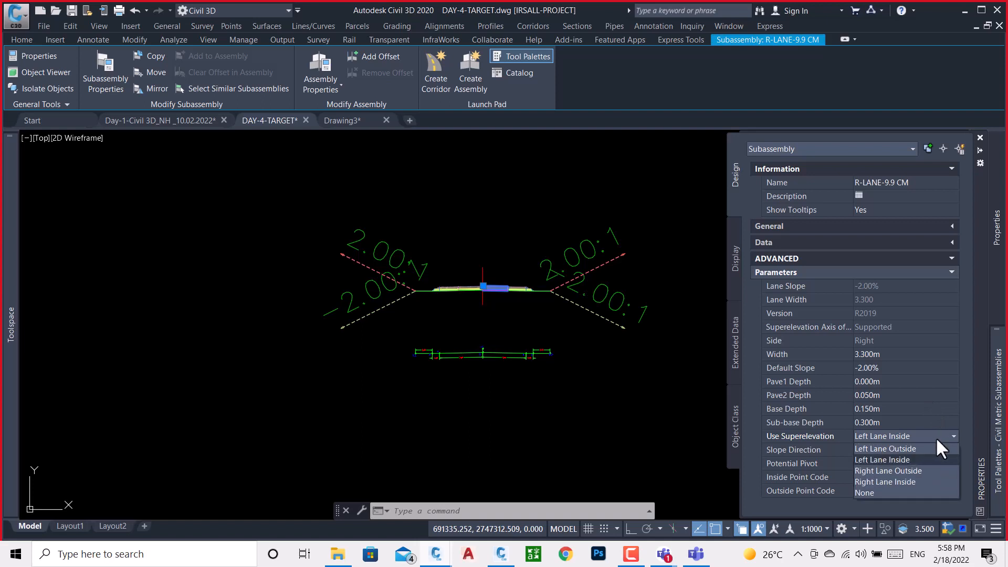
click(877, 494)
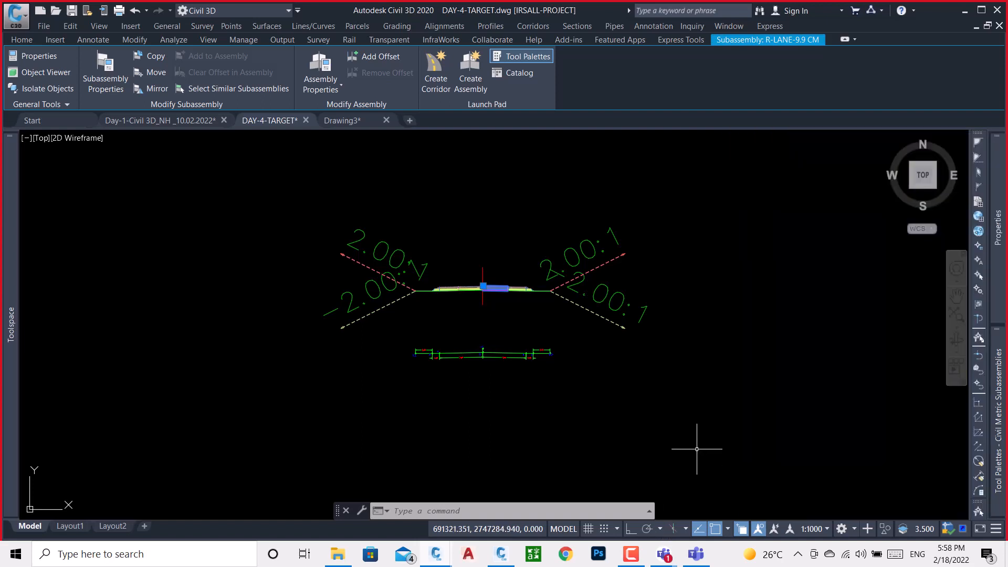
- Switch to Subassembly Composer and collapse the Workflow and Miscellaneous tool groups
click(501, 554)
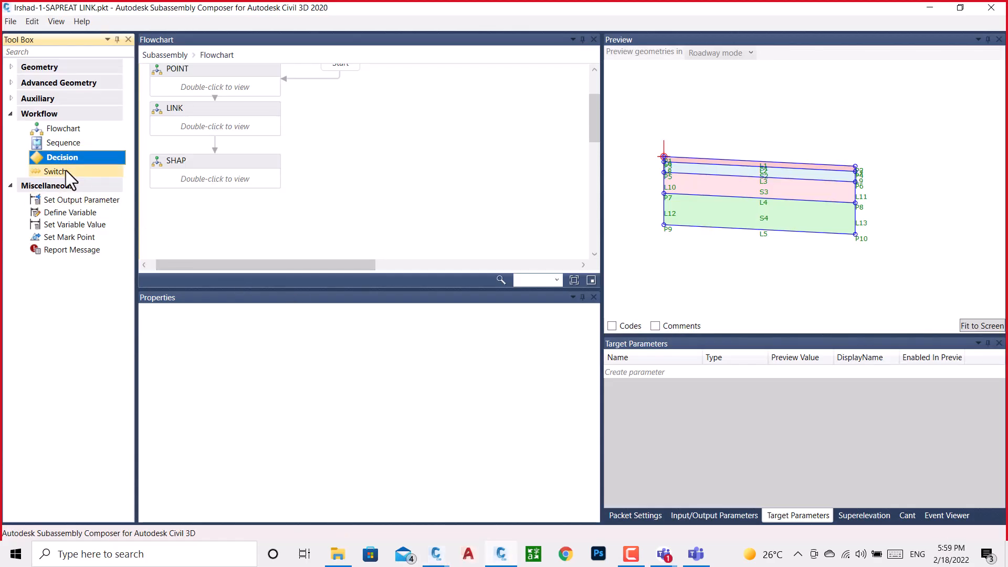
click(11, 114)
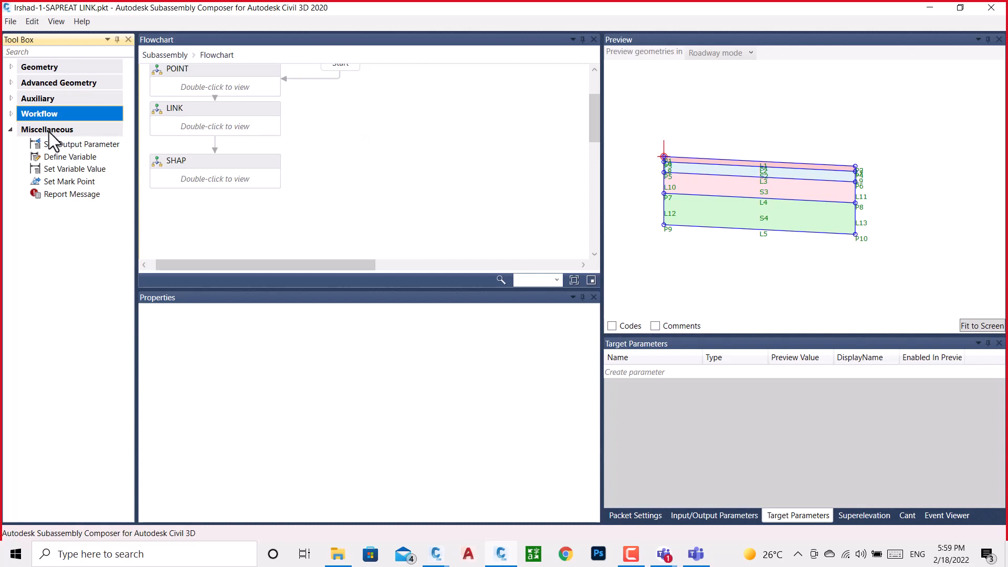
click(10, 129)
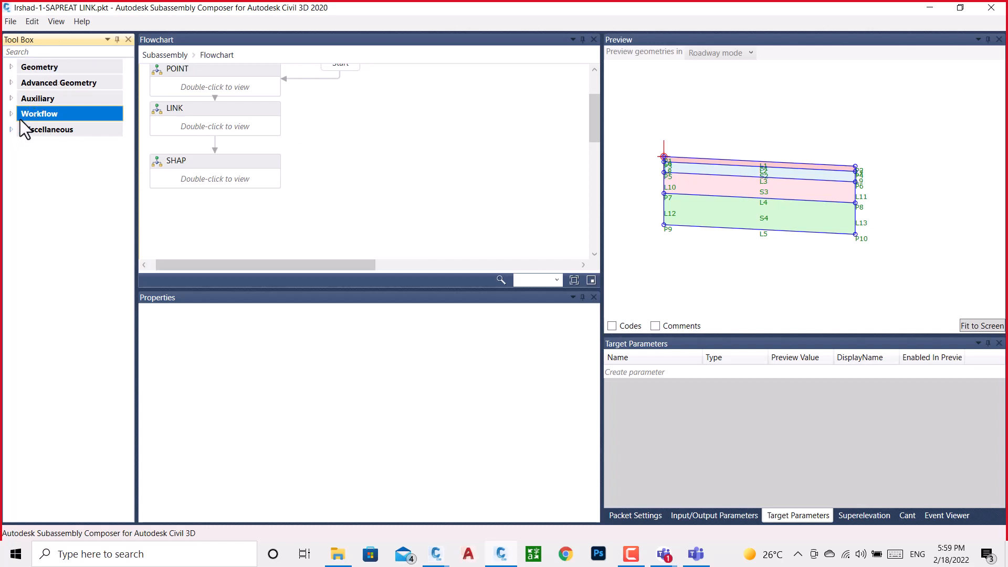
- Expand the Miscellaneous, Workflow, Auxiliary, Advanced Geometry and Geometry tool groups to show all their tools
click(11, 130)
click(11, 114)
click(9, 98)
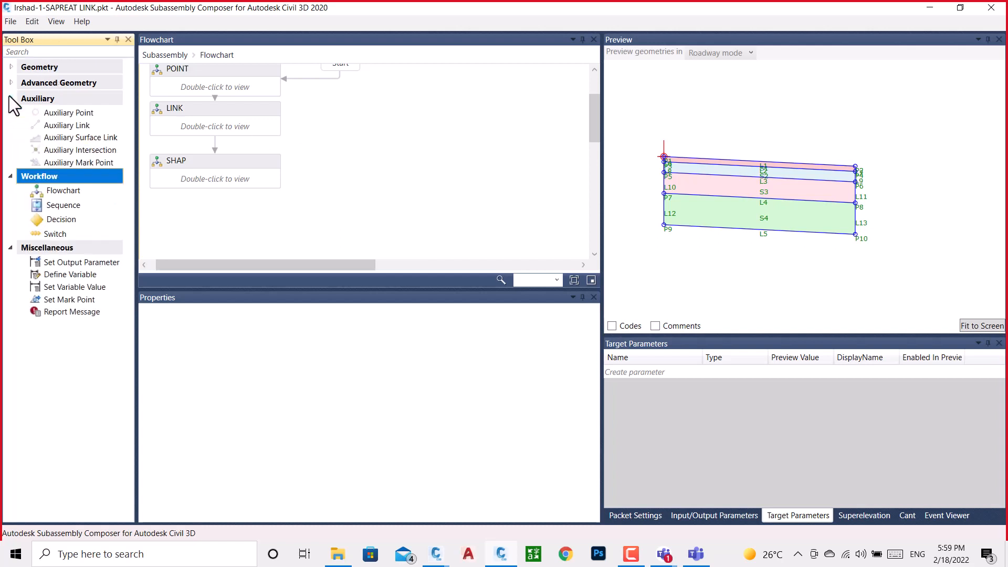
click(11, 83)
click(11, 66)
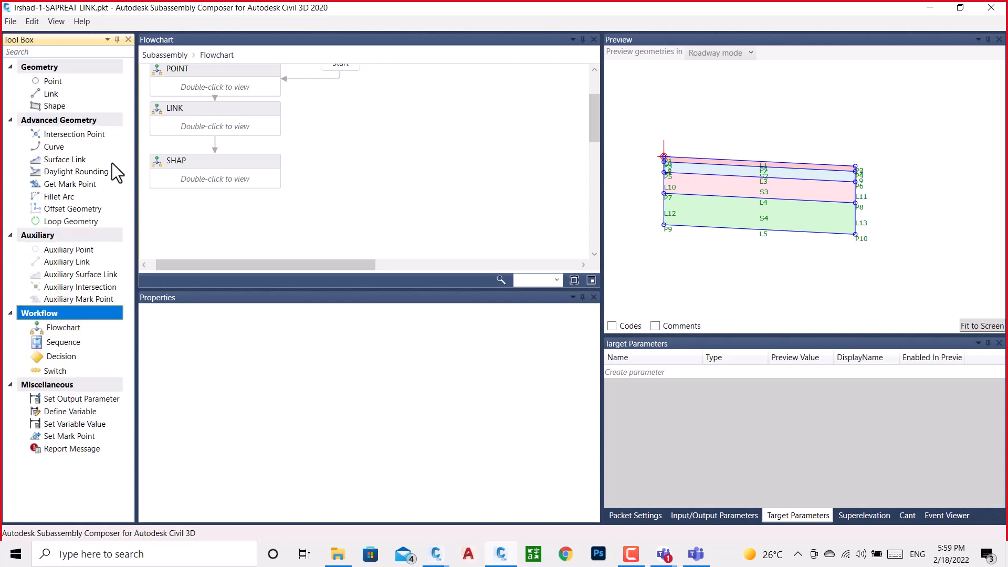
click(637, 563)
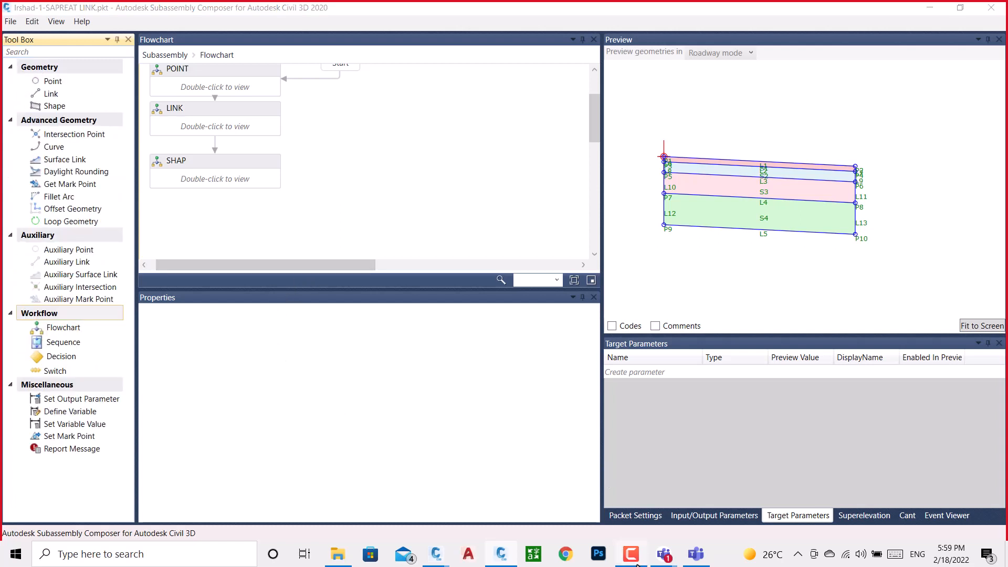